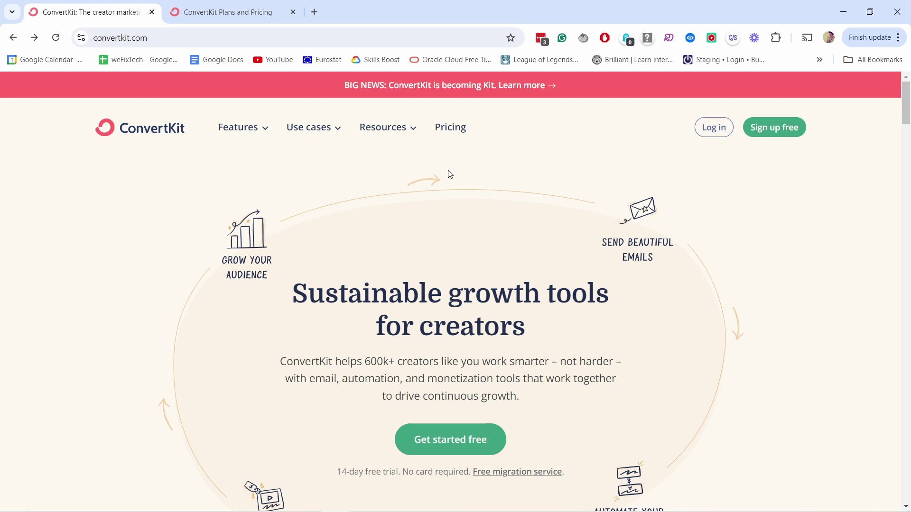
- Switch to the ConvertKit Plans and Pricing tab and scroll through the plan cards
click(240, 14)
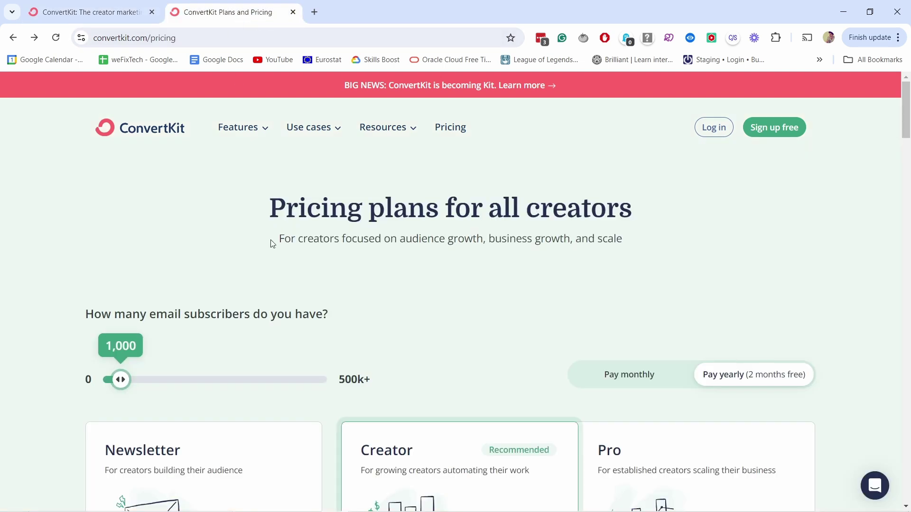
scroll(237, 194, down, 1)
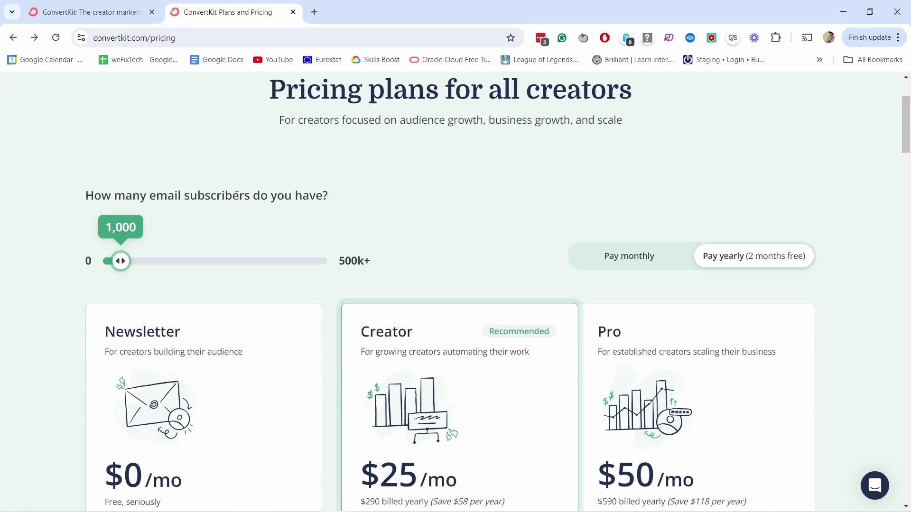
scroll(224, 102, down, 3)
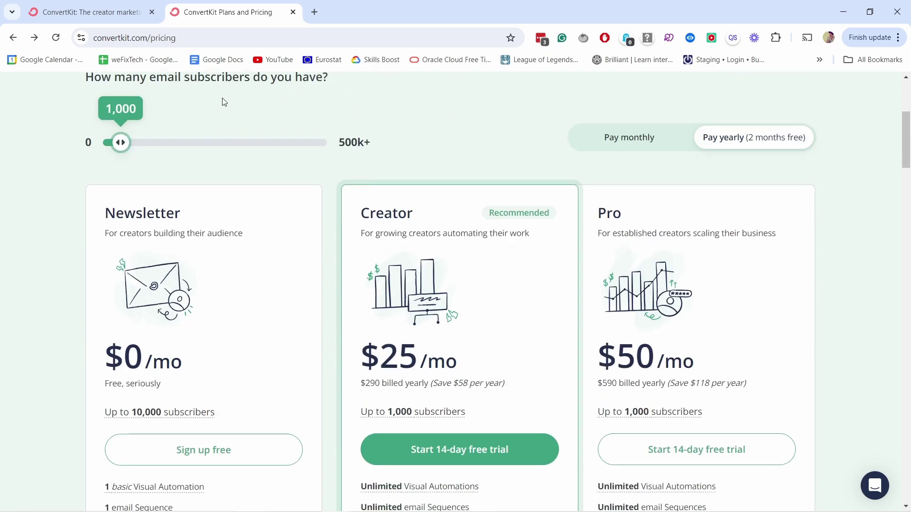
scroll(224, 102, down, 4)
mouse_move(130, 242)
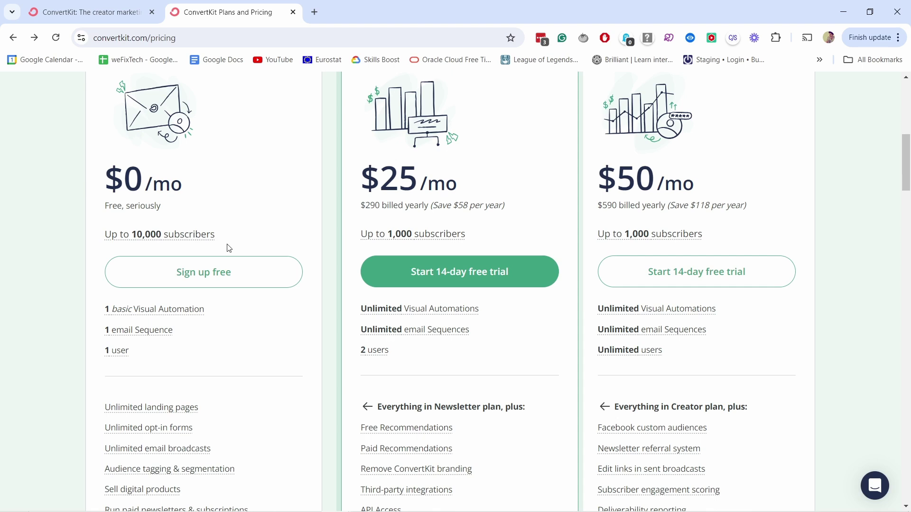
scroll(287, 192, down, 1)
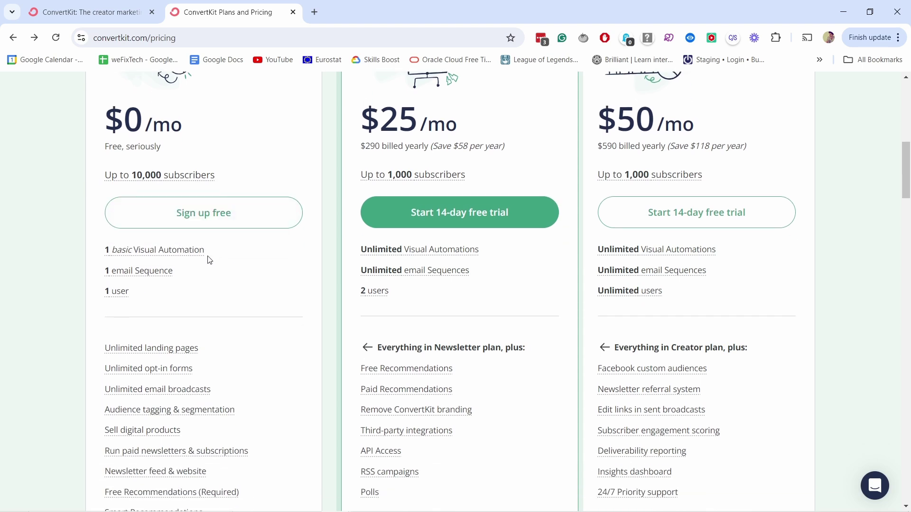
mouse_move(141, 280)
scroll(244, 285, down, 2)
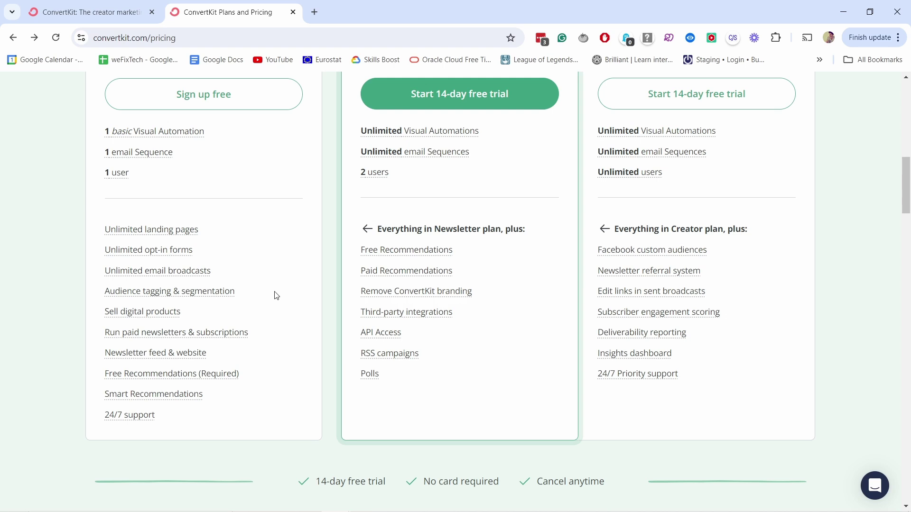
mouse_move(214, 378)
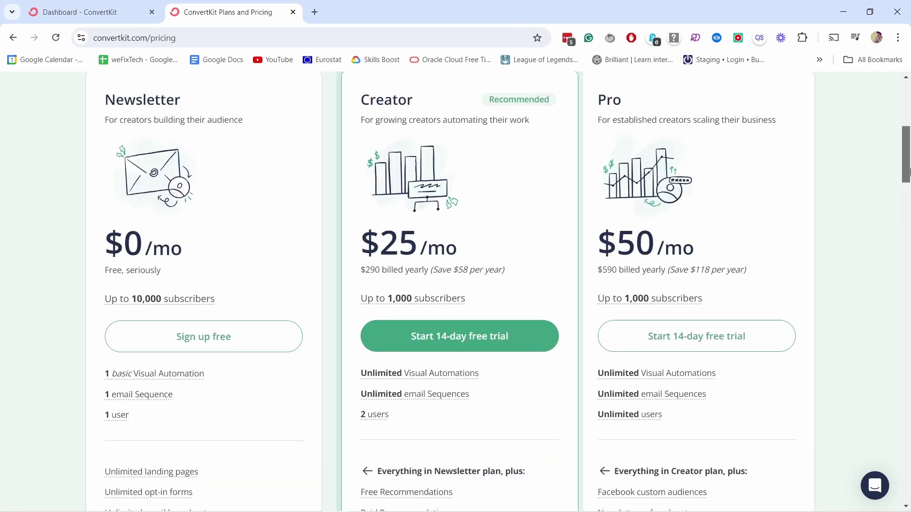
- Compare the free $0/mo plan for 10,000 subscribers against the $25 and $50 plans, then sign up free
scroll(455, 237, up, 5)
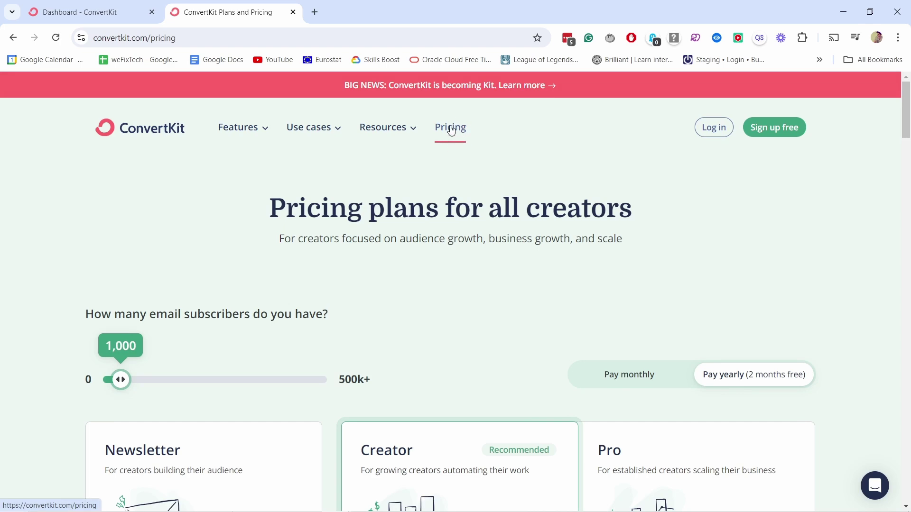
scroll(178, 157, down, 5)
scroll(178, 156, down, 3)
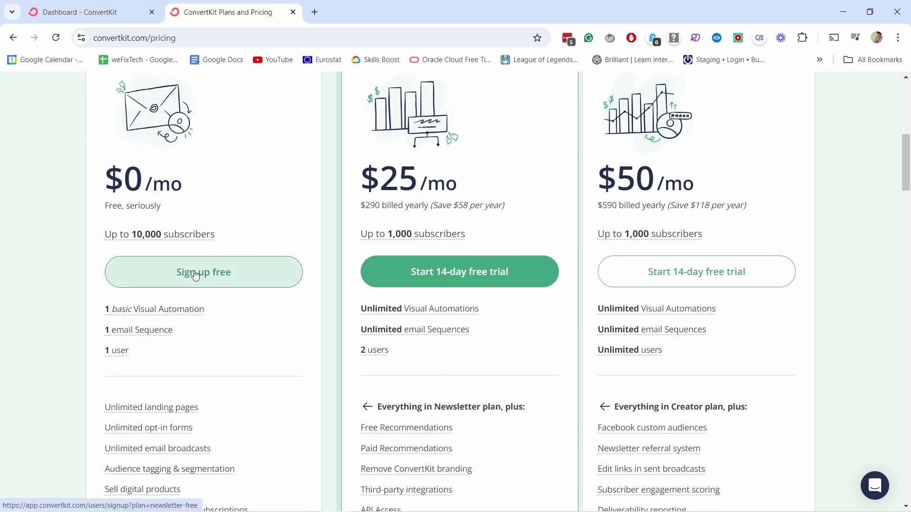
click(196, 277)
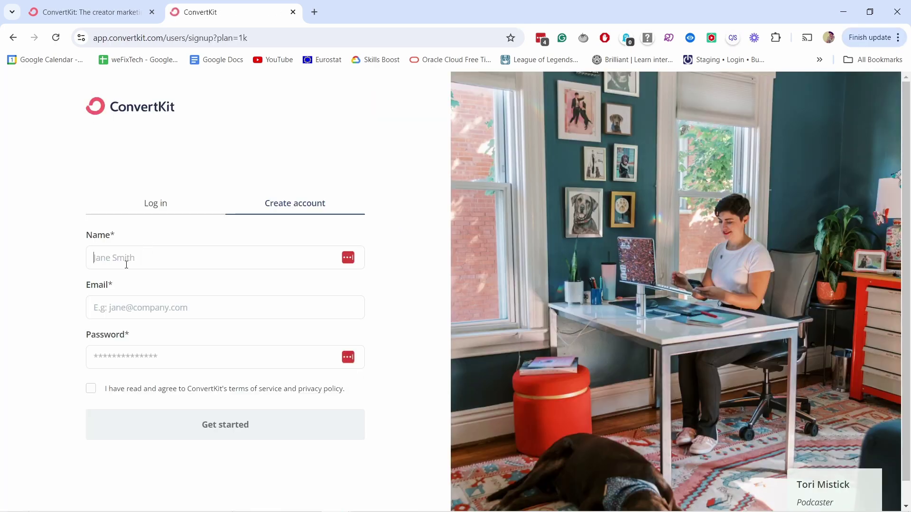
- Register with the account name, e-mail address and pasted password, accepting the terms of service
click(111, 259)
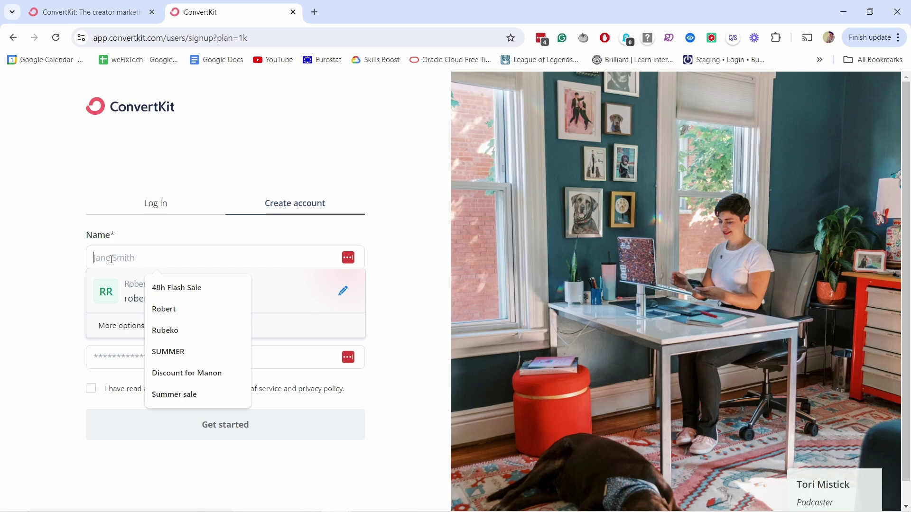
click(164, 309)
click(150, 307)
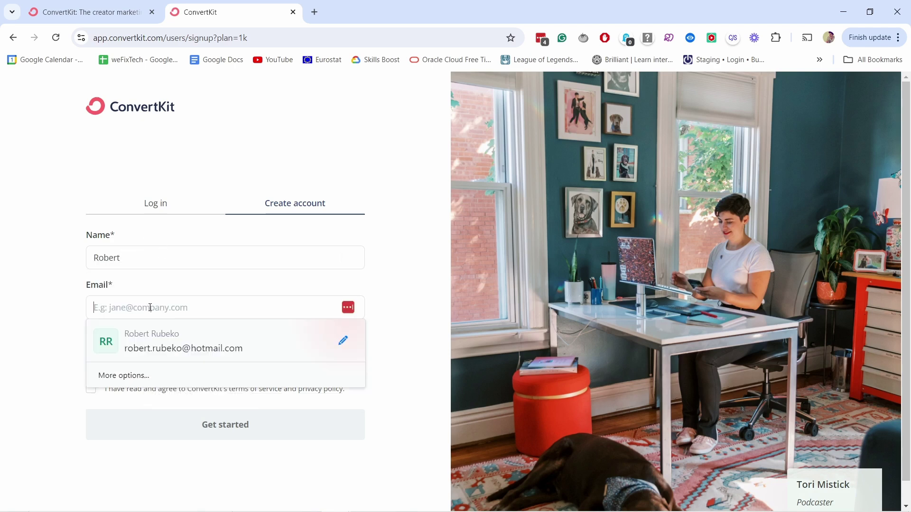
text(tutproa)
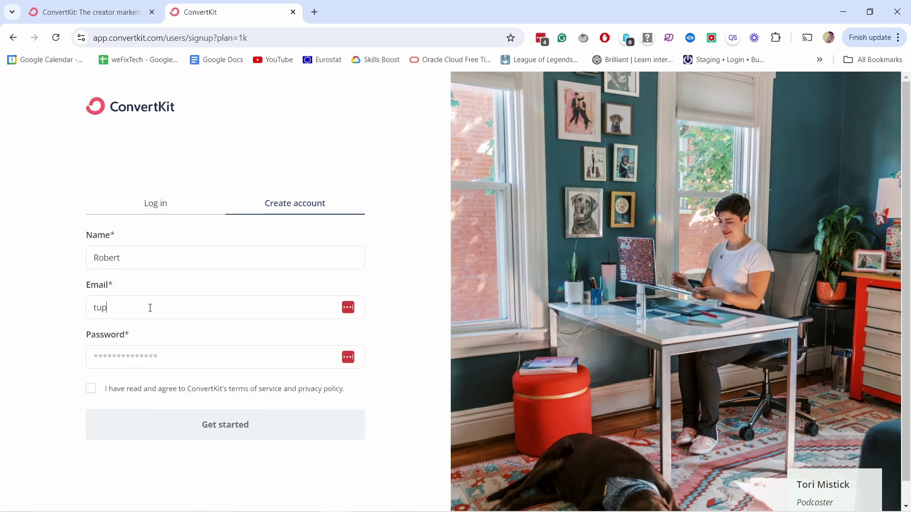
key(BackSpace)
key(BackSpace)
key(BackSpace)
key(BackSpace)
key(BackSpace)
key(BackSpace)
key(BackSpace)
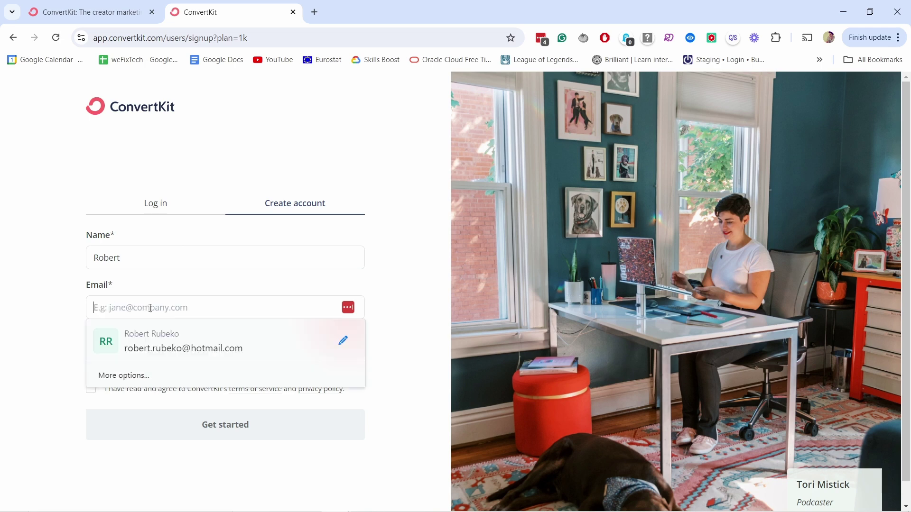
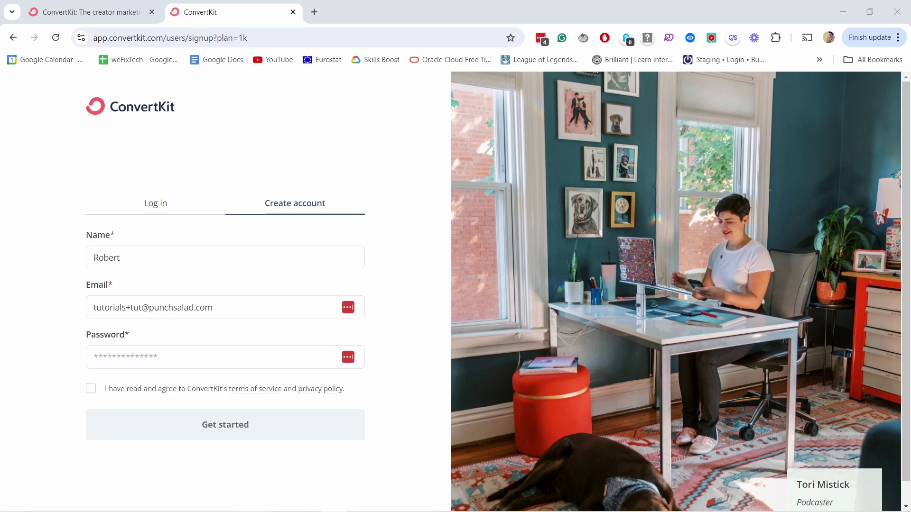
key(Tab)
key(ctrl+v)
click(91, 389)
click(156, 433)
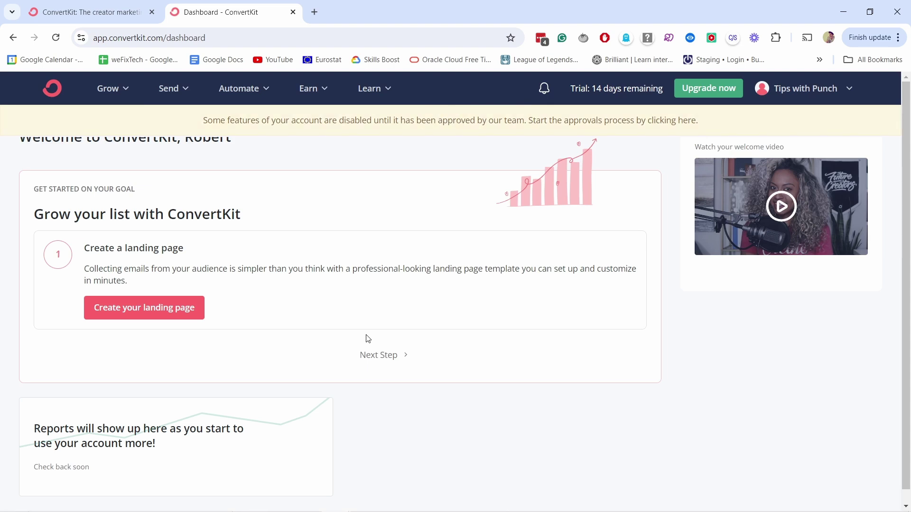
- Under Grow > Landing Pages & Forms, create new and pick the Landing Page option
key(ctrl+k)
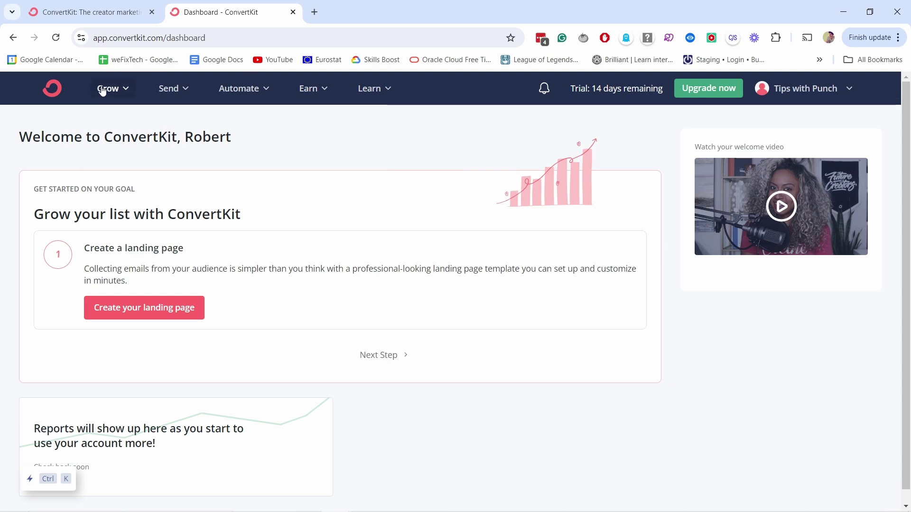
click(107, 88)
click(162, 221)
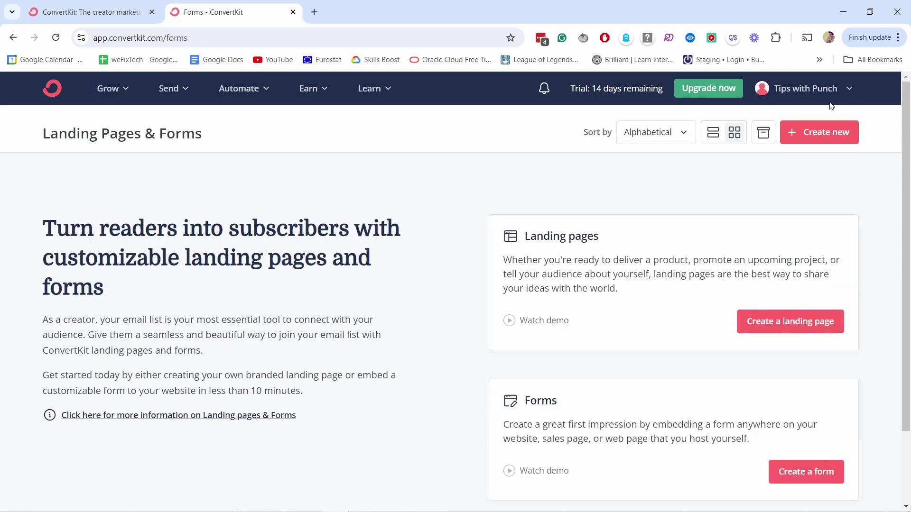
click(825, 133)
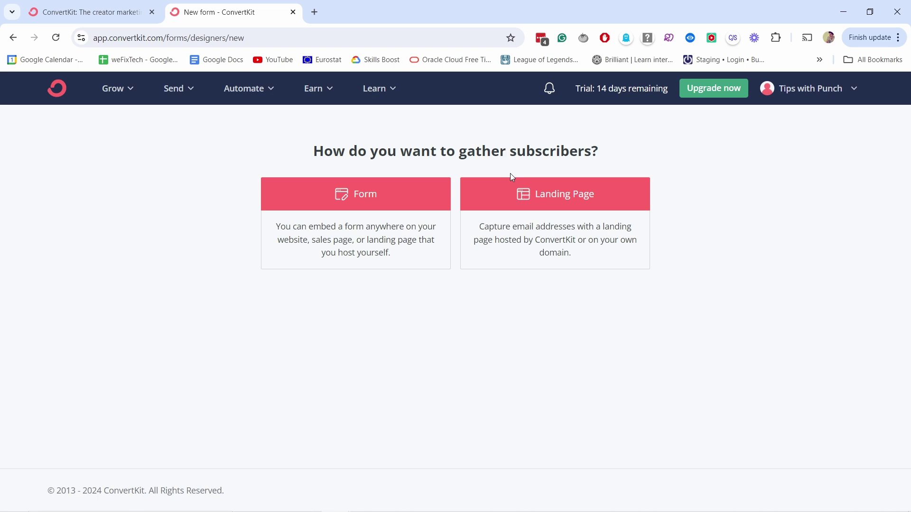
click(534, 219)
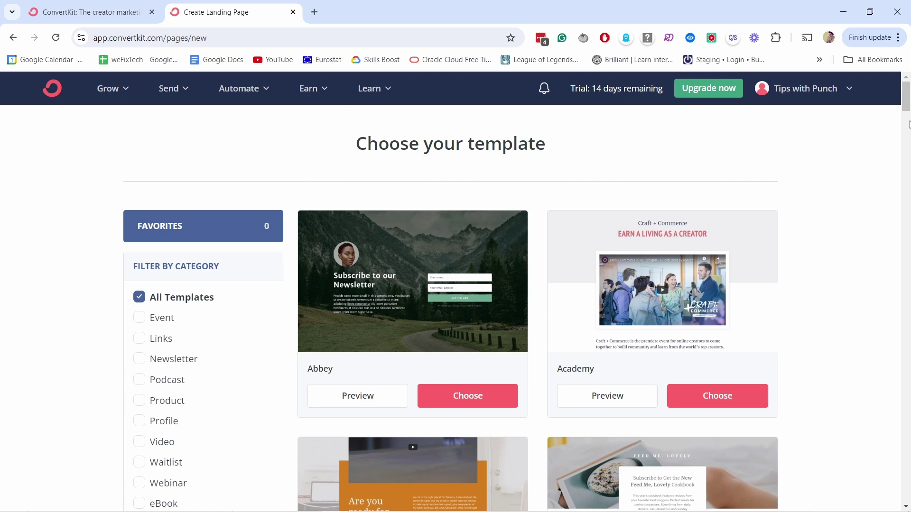
- Filter the template gallery to the Newsletter category and preview the Cypress template
drag(908, 97, 908, 102)
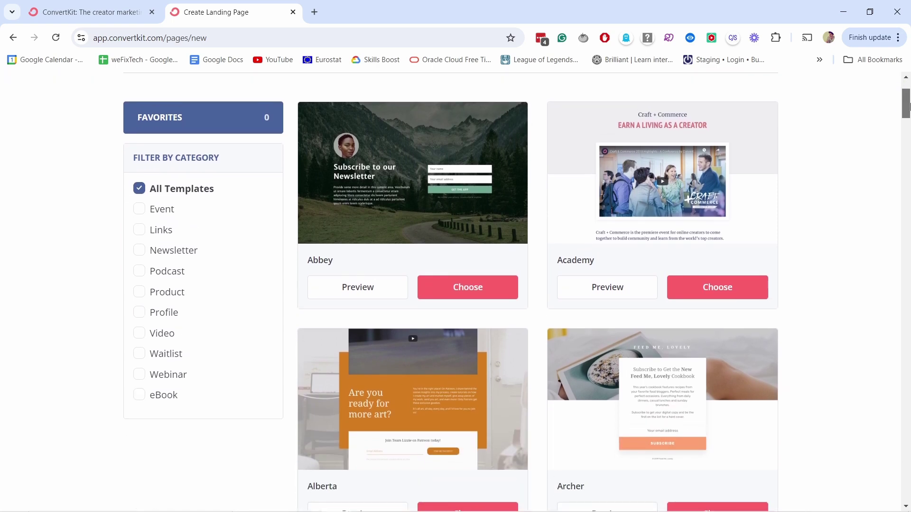
scroll(134, 215, up, 3)
scroll(474, 161, down, 6)
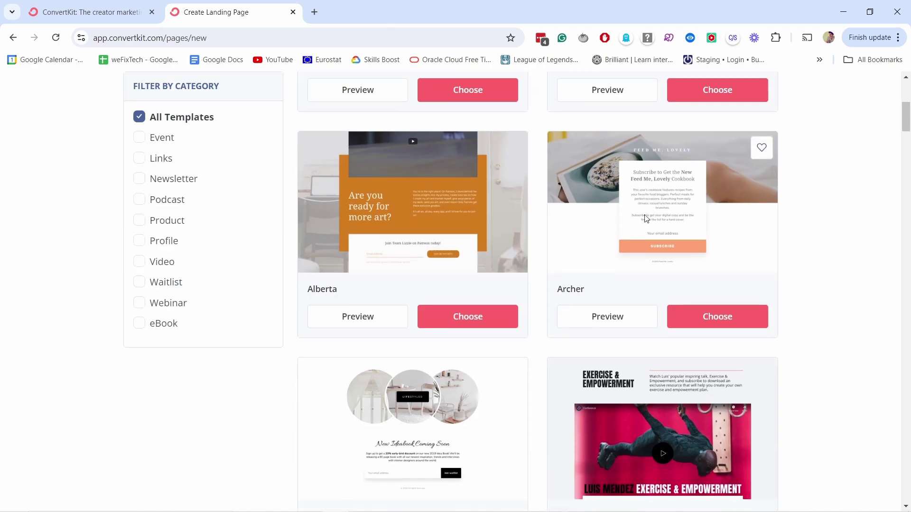
scroll(356, 154, up, 3)
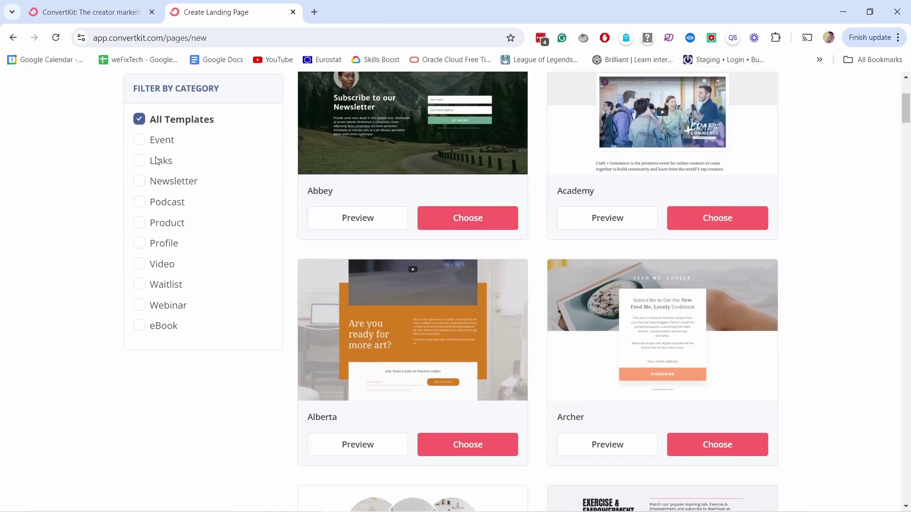
click(139, 182)
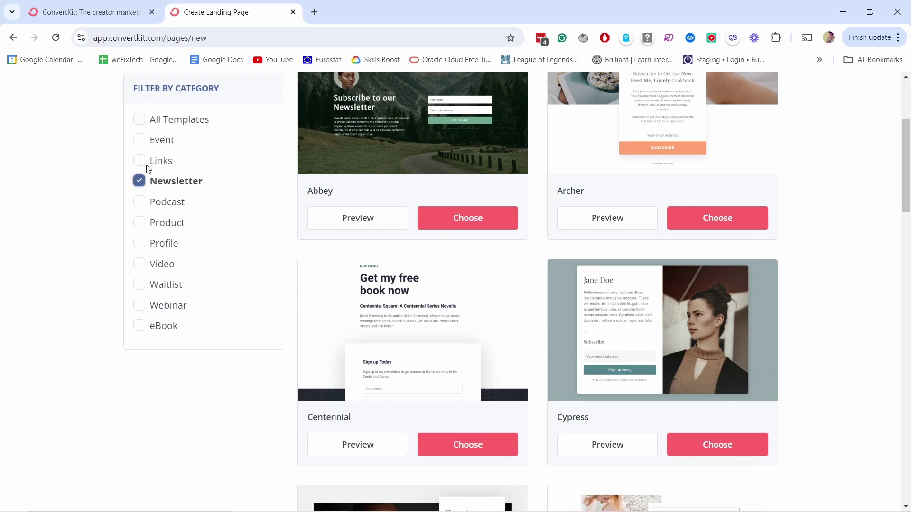
scroll(907, 212, up, 4)
scroll(907, 199, down, 4)
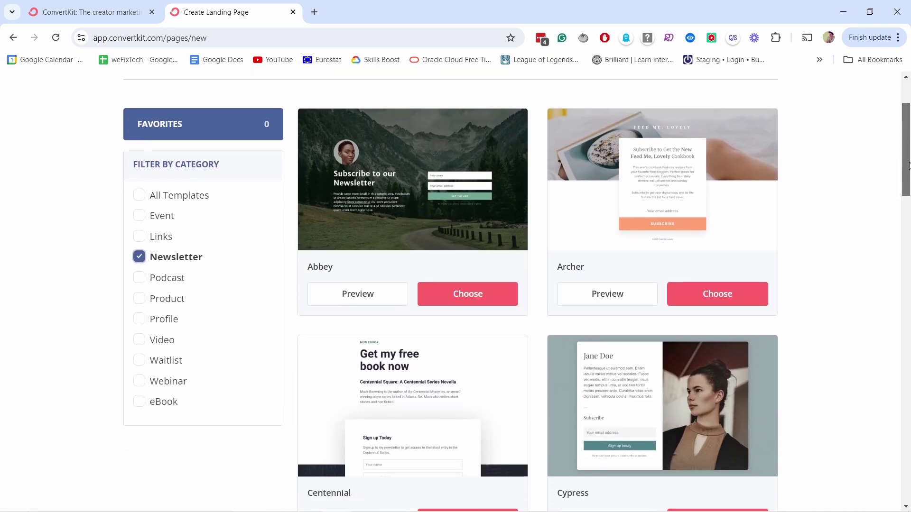
drag(908, 185, 908, 214)
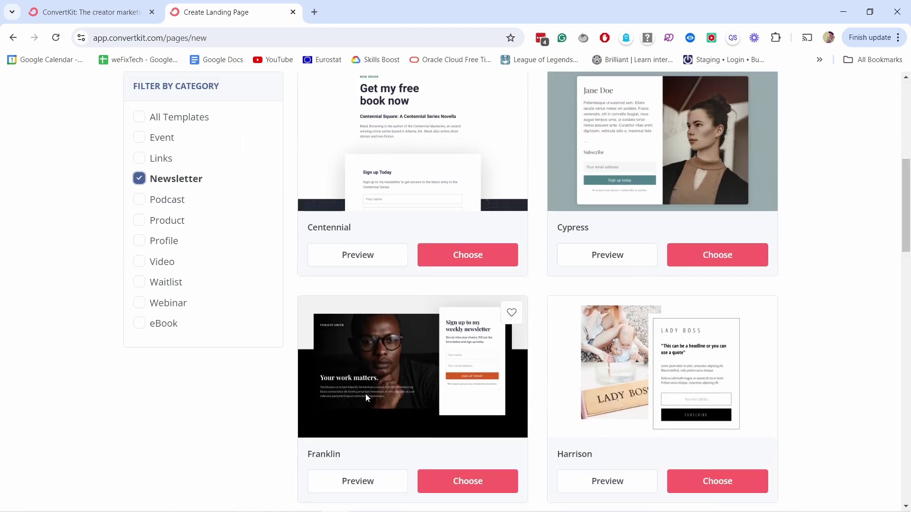
click(605, 261)
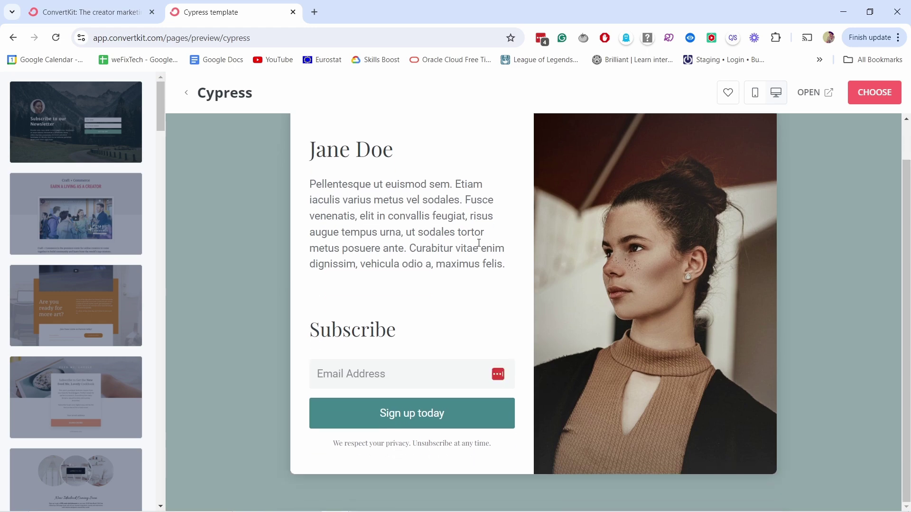
- Check the Cypress template in mobile view, then choose it to create the landing page
scroll(504, 324, down, 1)
scroll(748, 135, up, 1)
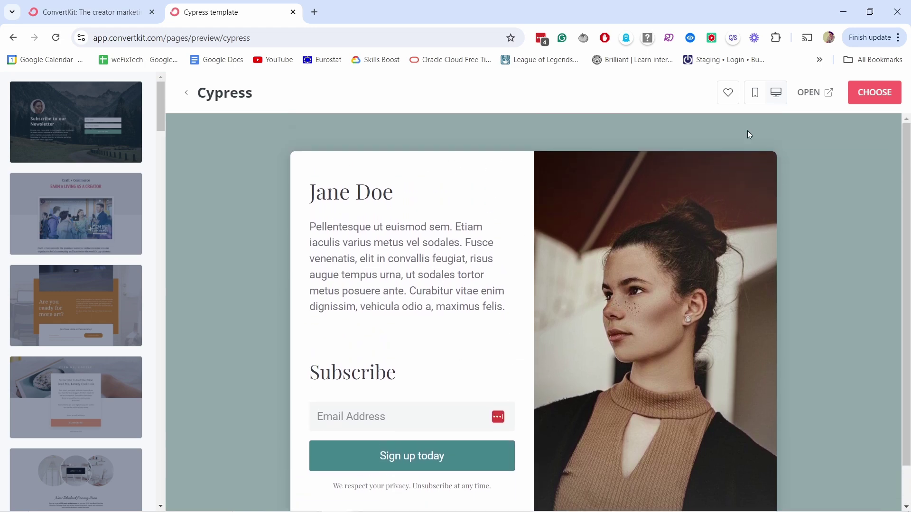
click(756, 97)
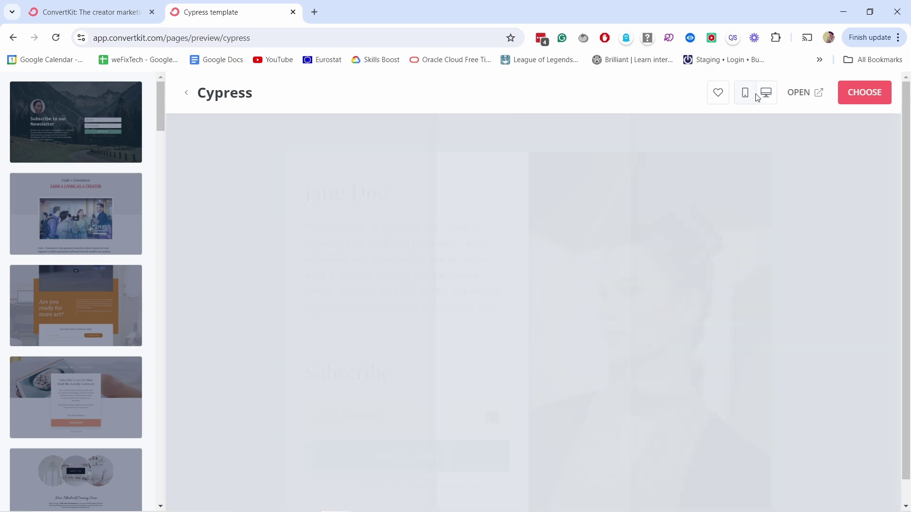
scroll(509, 243, down, 1)
scroll(509, 243, down, 5)
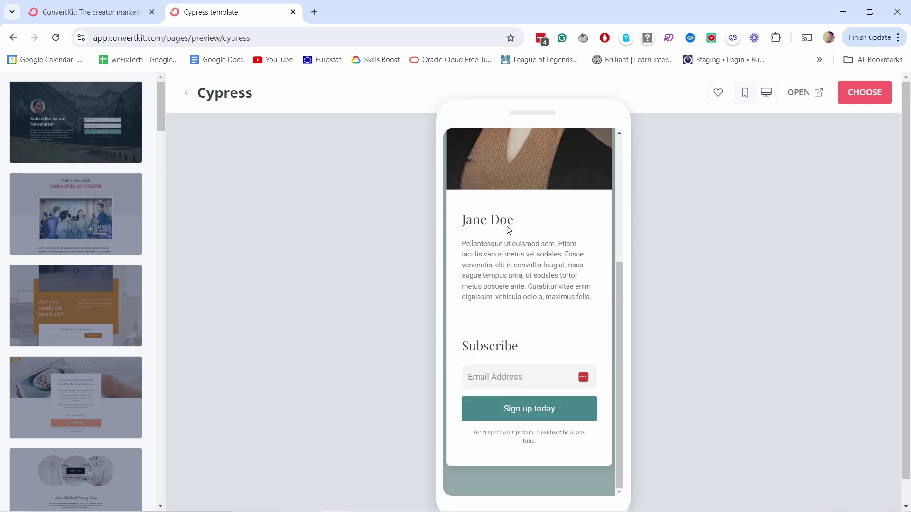
scroll(533, 219, up, 5)
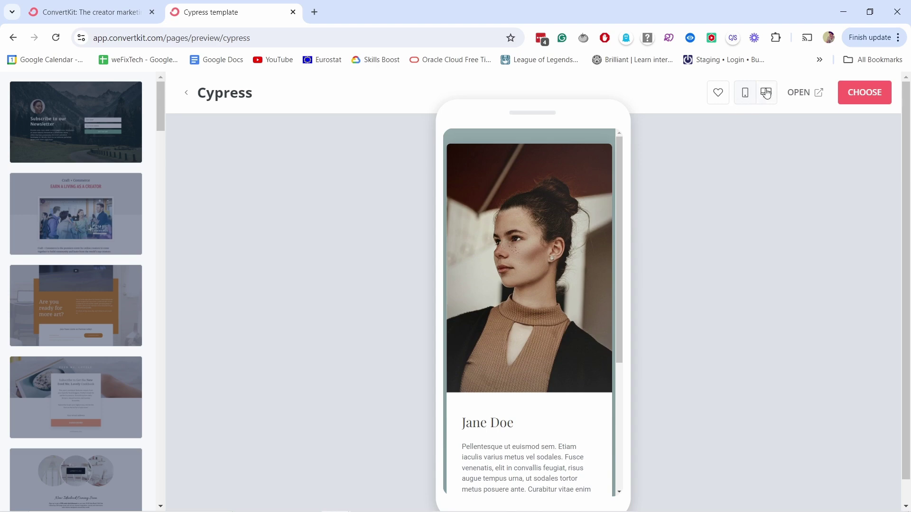
click(863, 94)
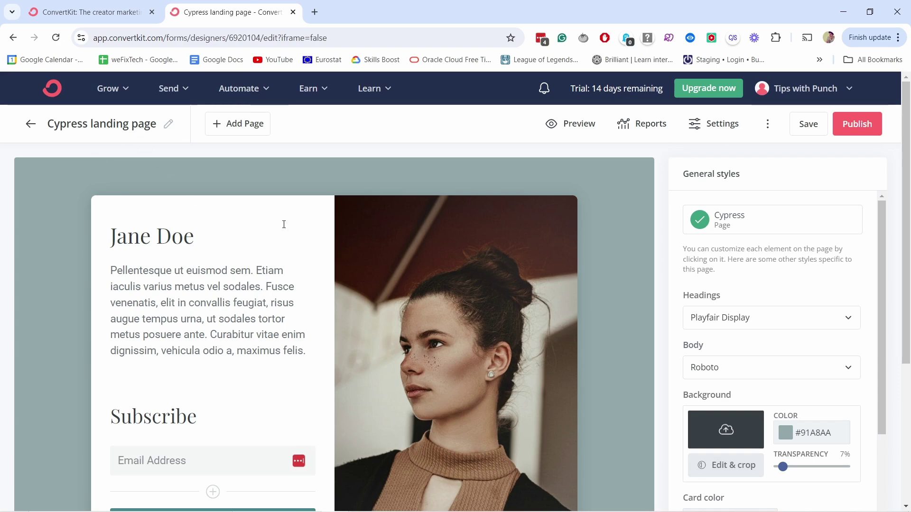
- Rename the landing page to 'YT Tips LP'
scroll(287, 230, down, 2)
scroll(437, 273, up, 2)
click(163, 121)
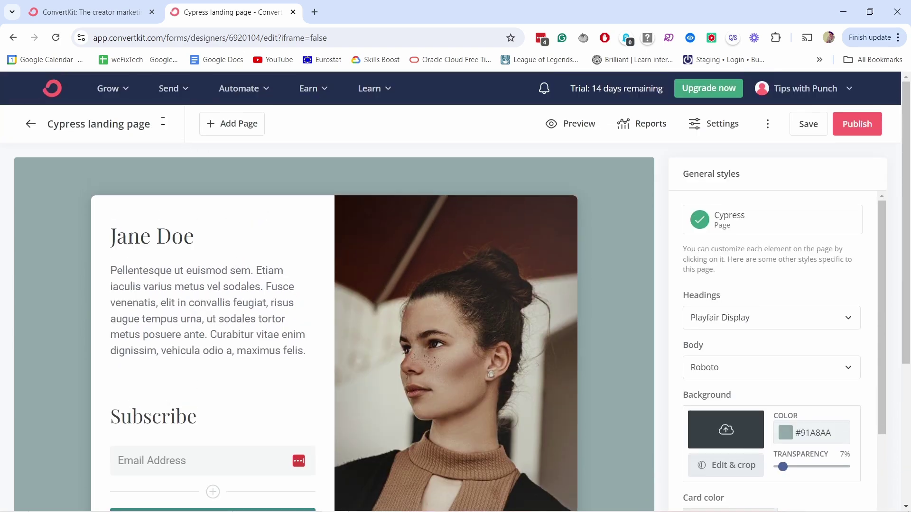
drag(154, 129, 40, 126)
text(YT)
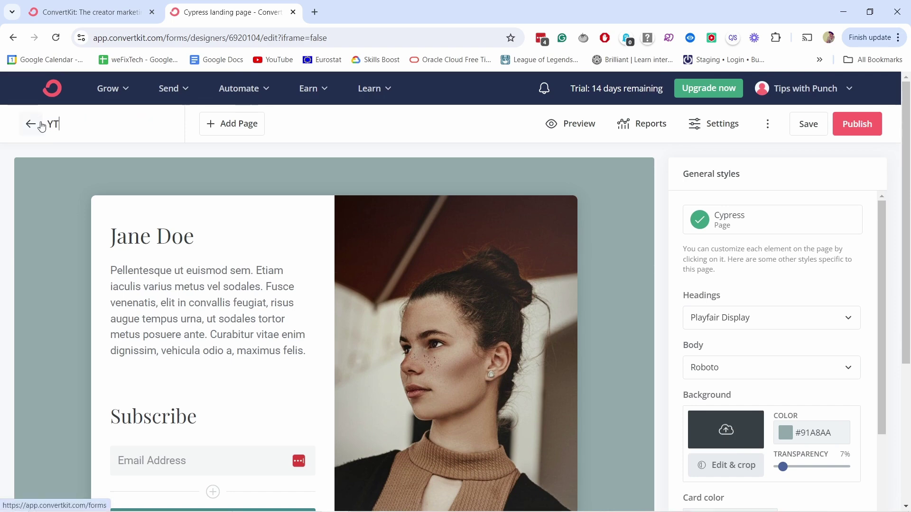
text( Tips LP)
click(489, 149)
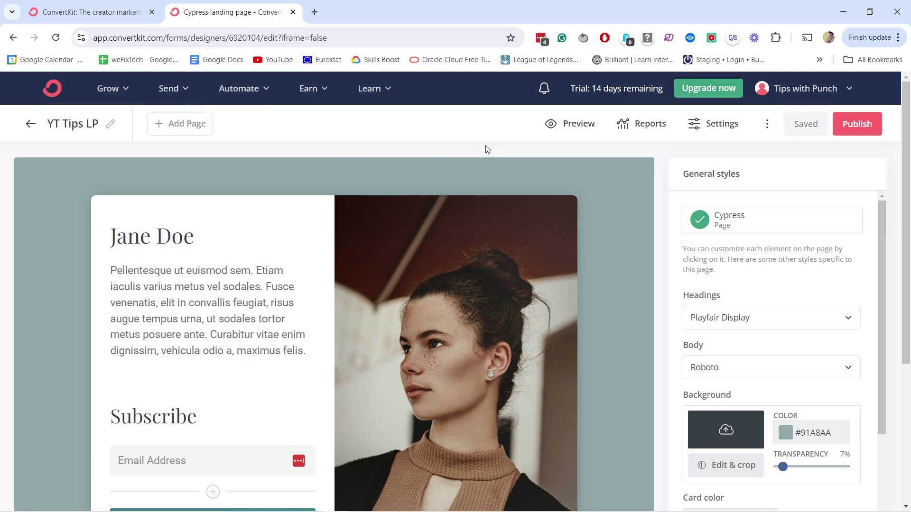
- Replace the template's portrait with a previously uploaded image from the media library
click(441, 343)
click(815, 221)
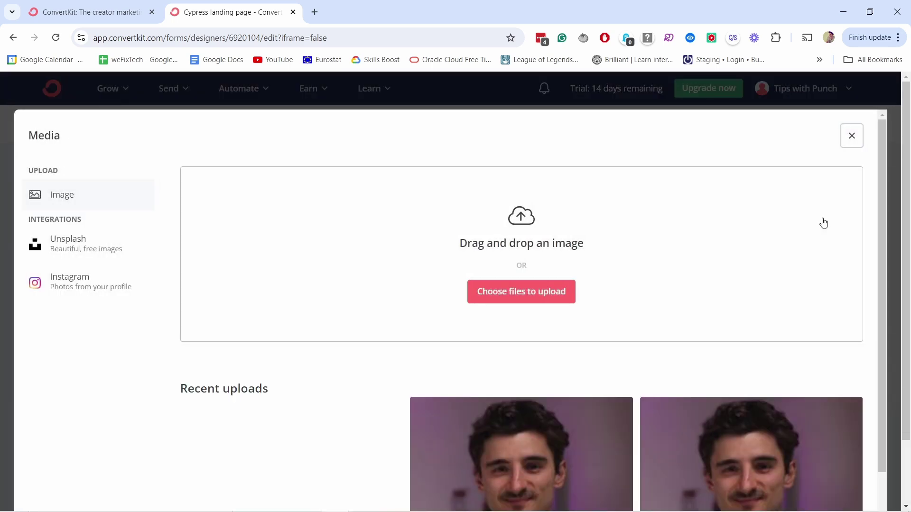
click(549, 295)
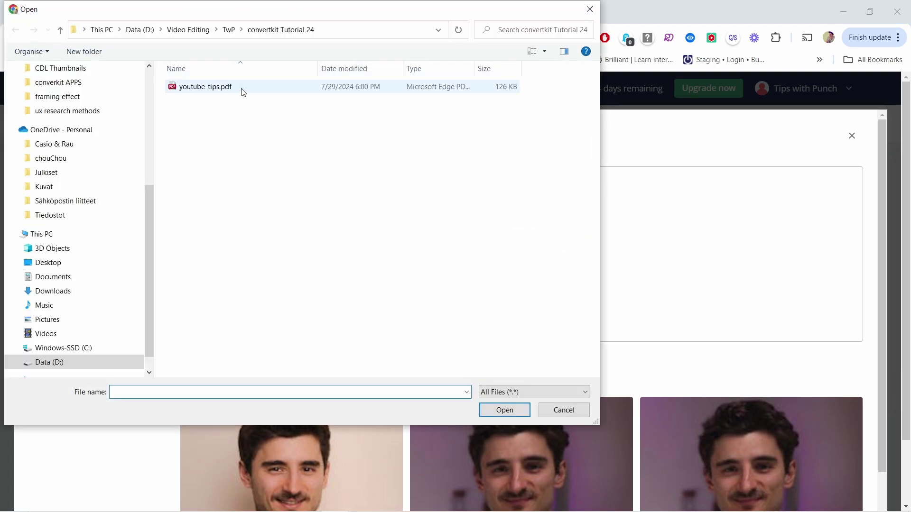
click(564, 410)
scroll(326, 337, down, 1)
click(306, 388)
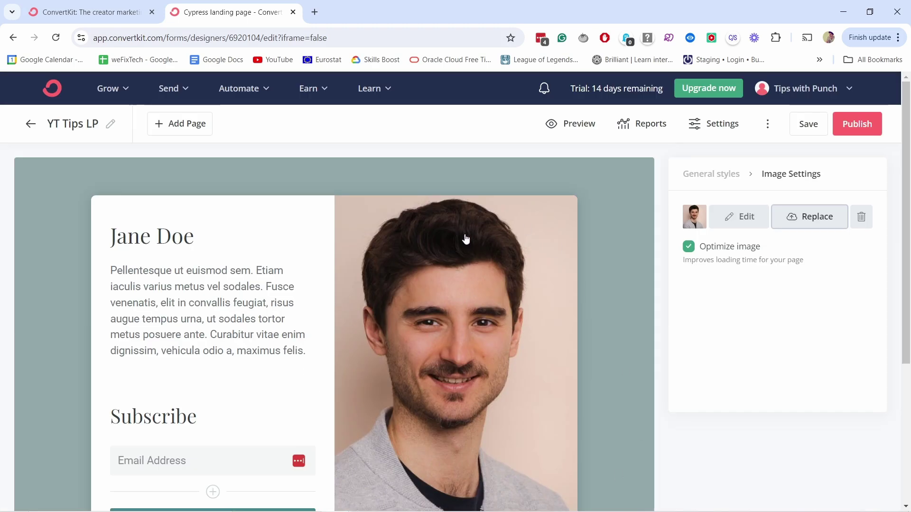
- Change the Jane Doe heading to 'Get your FREE e-book'
scroll(470, 275, down, 3)
click(160, 113)
scroll(149, 239, up, 3)
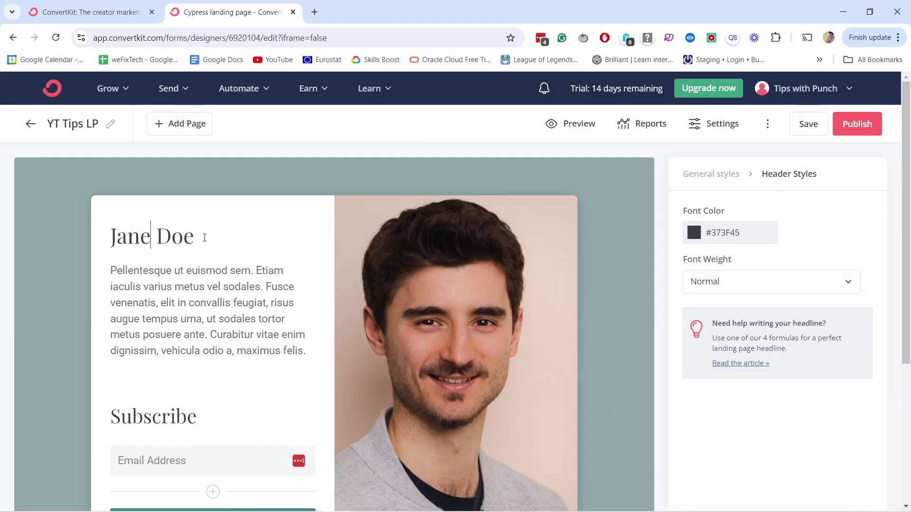
drag(204, 237, 99, 241)
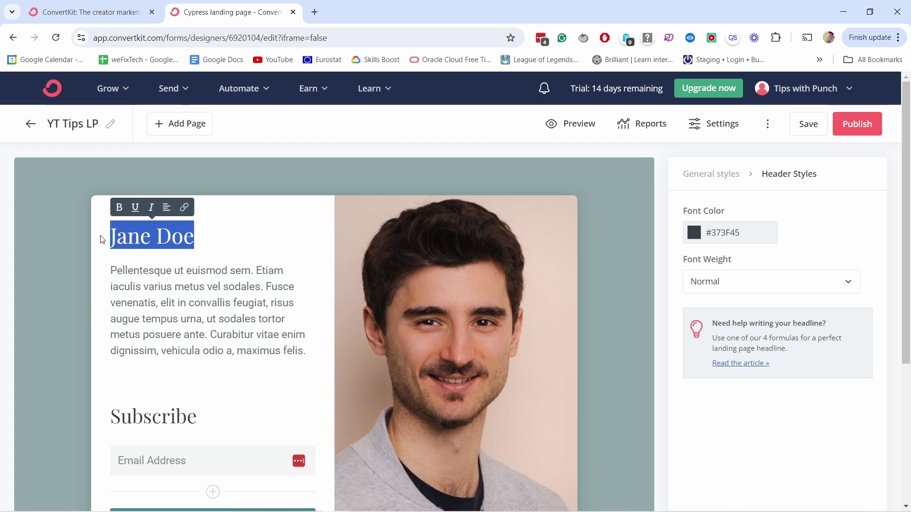
text(HENROIGNEOR)
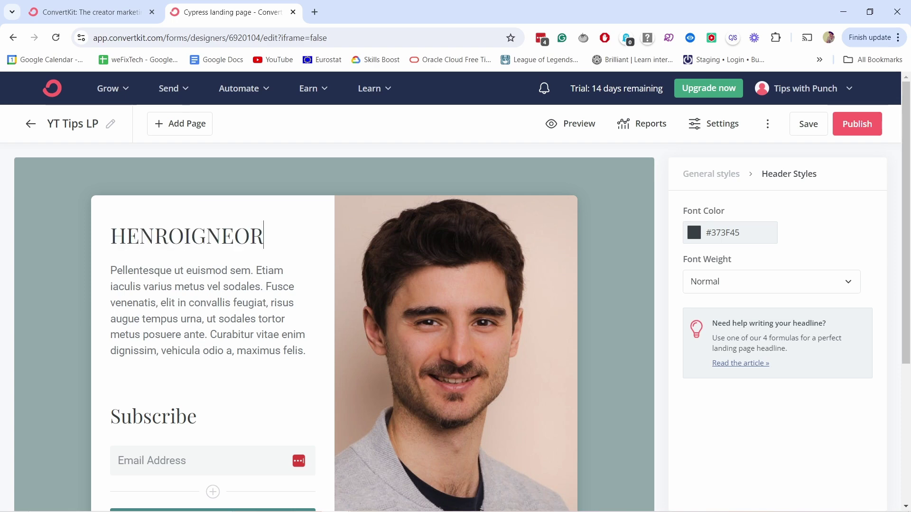
key(ctrl+a)
text(Get your FREE e-book)
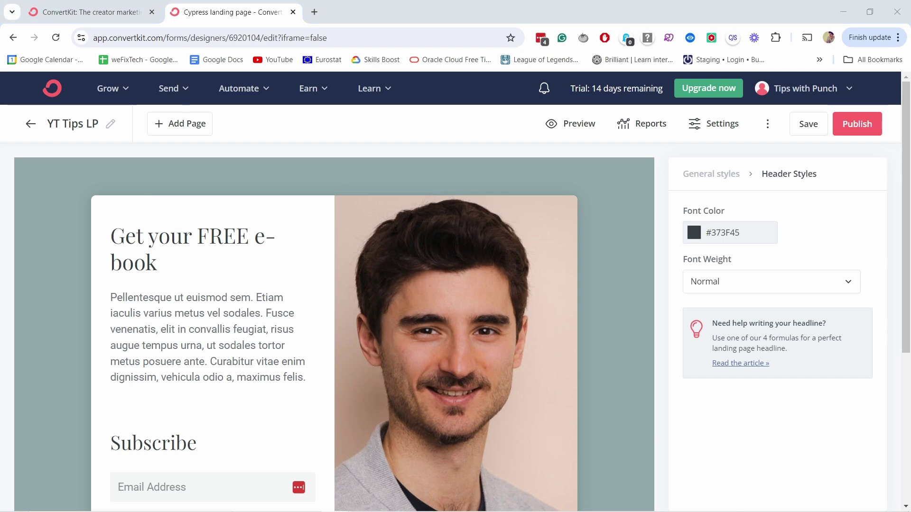
- Replace the placeholder paragraph with 'Get Exclusive YouTube Tips That I Only Share With Email Subscribers.'
click(171, 329)
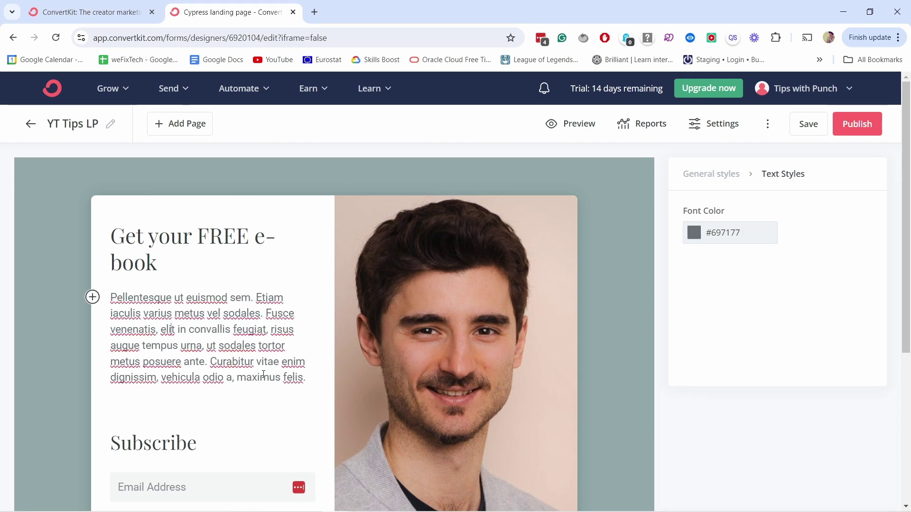
drag(312, 378, 250, 362)
key(ctrl+a)
text(Get Exclusive YouTube Tips That I Only Share With Email Subscribers)
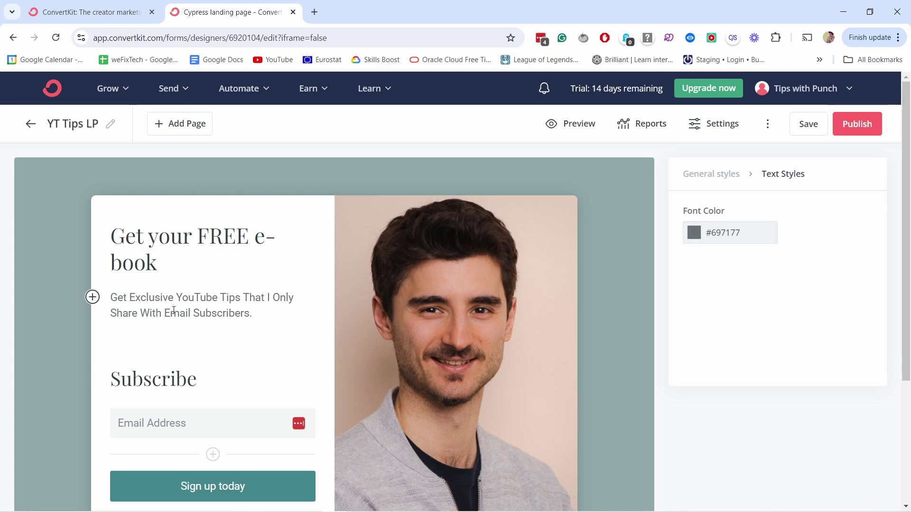
- Make the words 'Email Subscribers' bold
drag(170, 315, 250, 315)
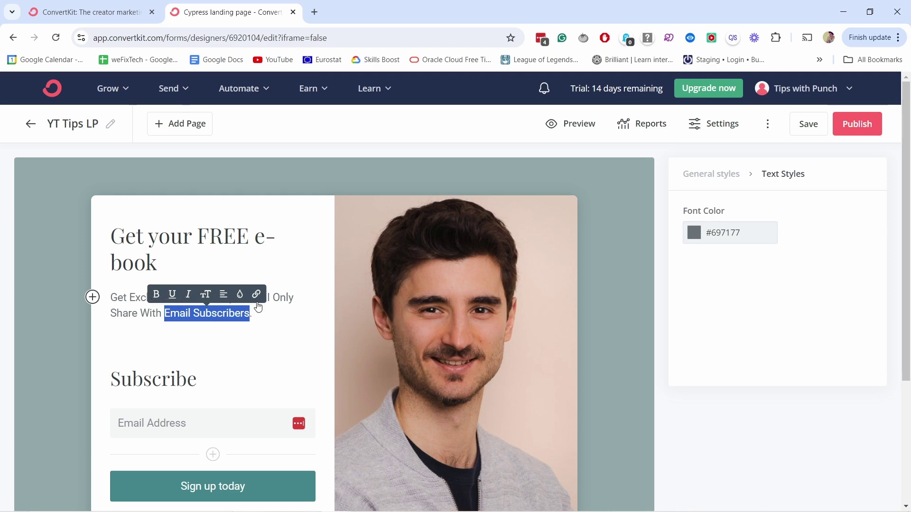
click(157, 294)
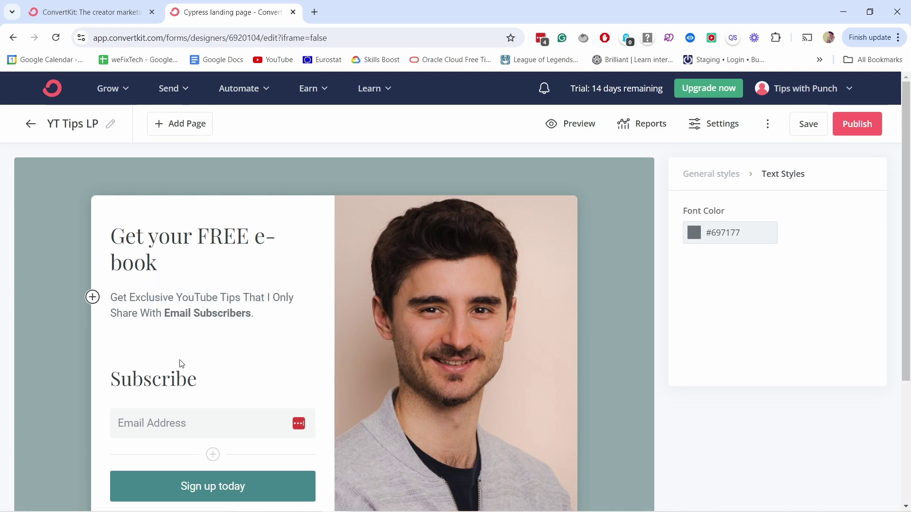
scroll(182, 364, down, 1)
click(199, 319)
- Delete the 'Subscribe' heading text, then open and dismiss the block insert list without adding anything
drag(229, 320, 104, 321)
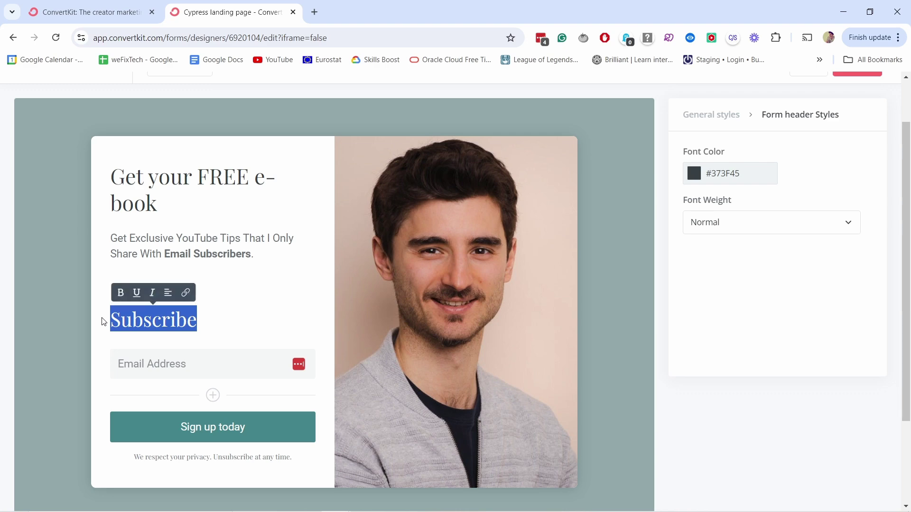
key(BackSpace)
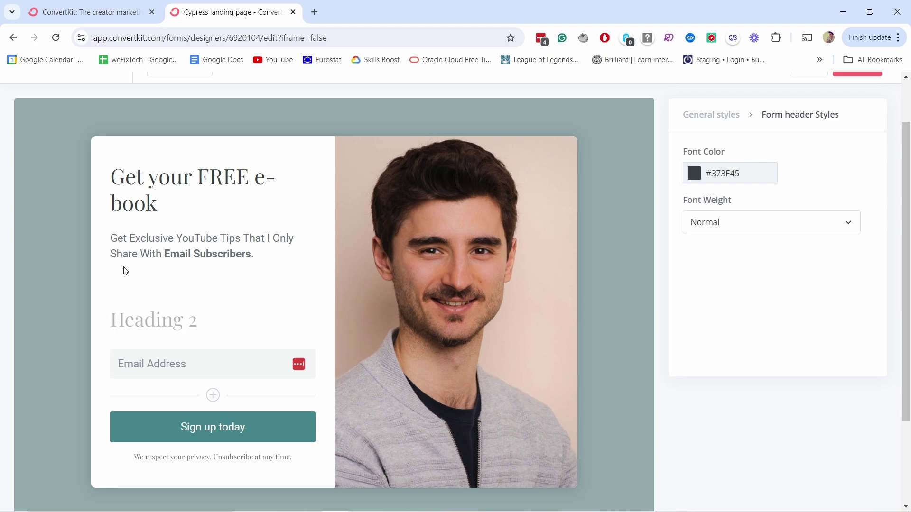
click(128, 254)
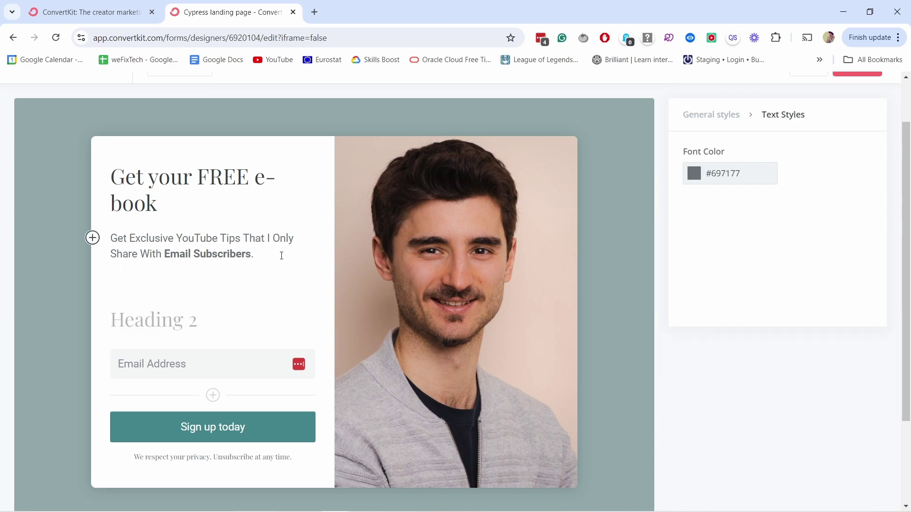
click(92, 238)
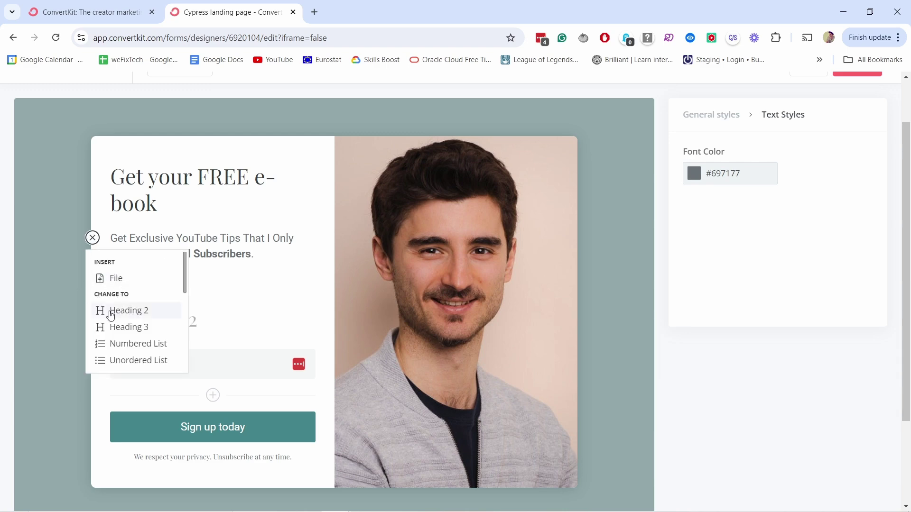
scroll(116, 326, down, 3)
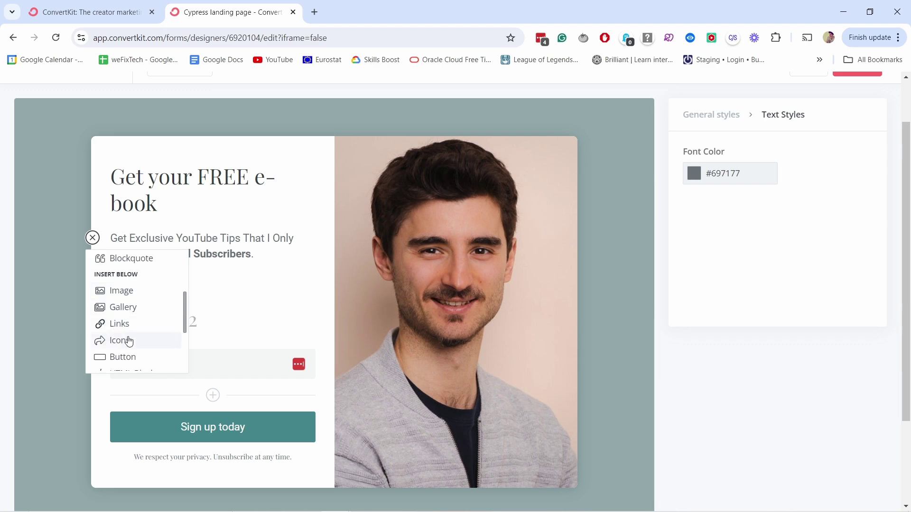
click(236, 296)
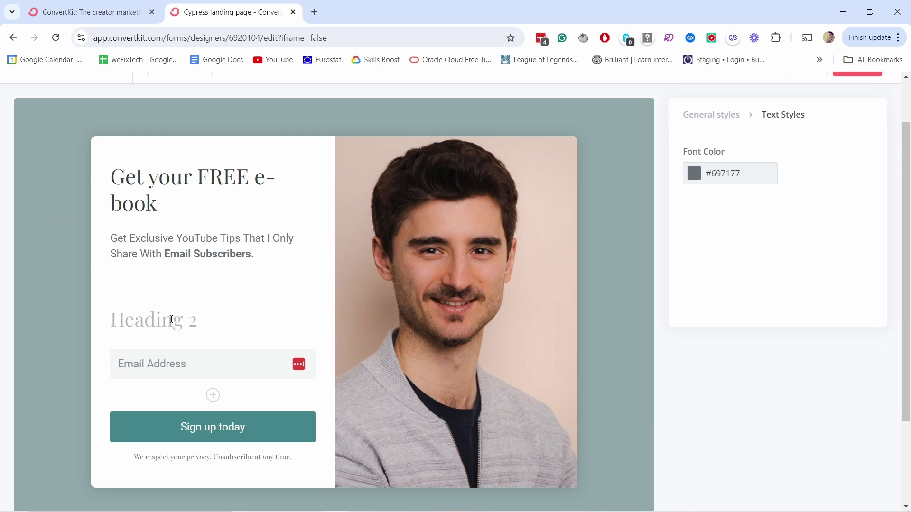
- Relabel the button 'GET IN NOW' and give it a yellow #FCDD31 background
click(264, 433)
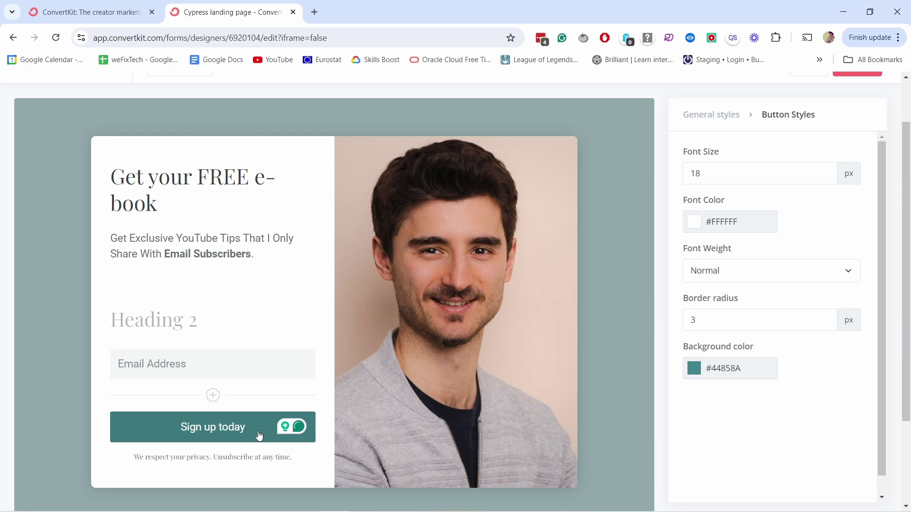
drag(259, 432, 143, 427)
text(GET I)
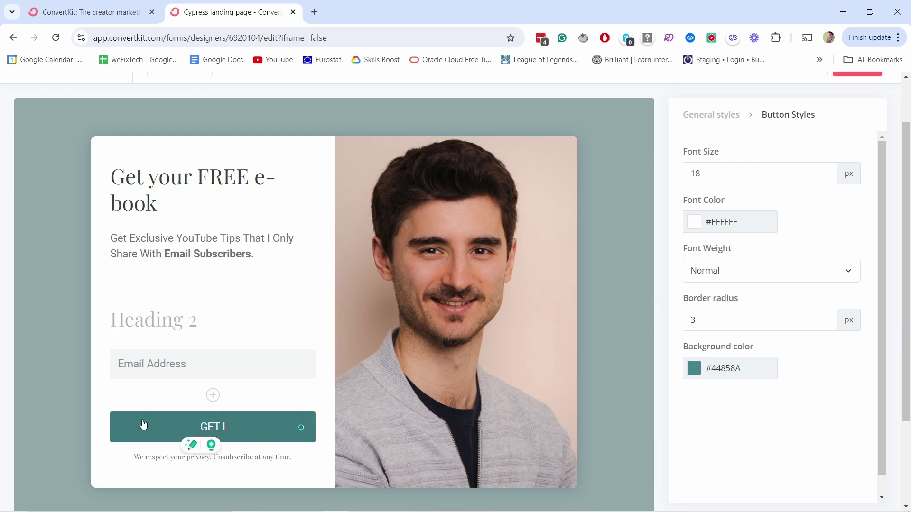
text(N NOW)
click(699, 369)
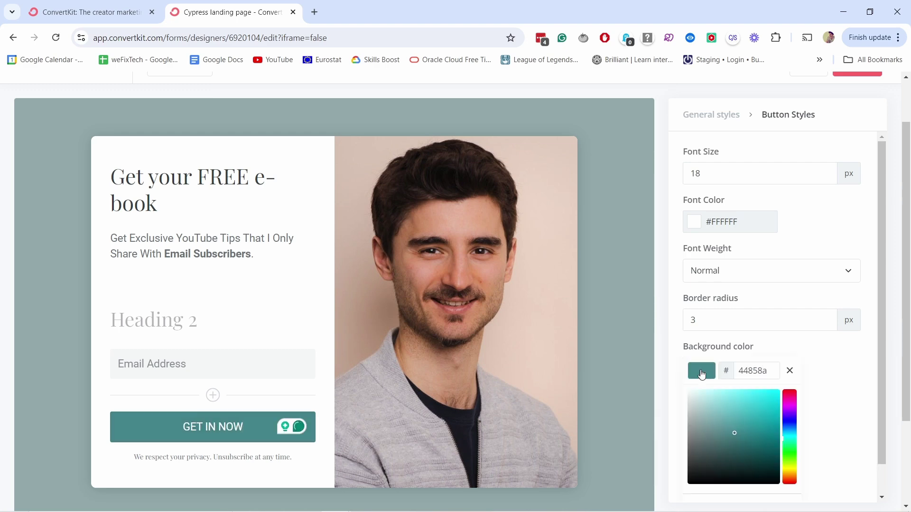
click(790, 472)
drag(773, 435, 762, 391)
click(808, 361)
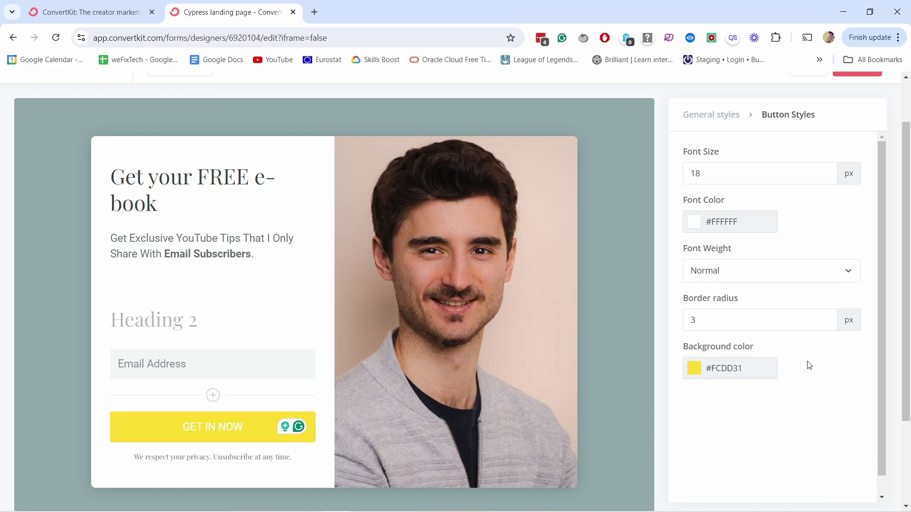
- Style the button text near-black #050505, 20 px and bold
click(697, 228)
drag(719, 303, 670, 336)
click(791, 224)
click(826, 171)
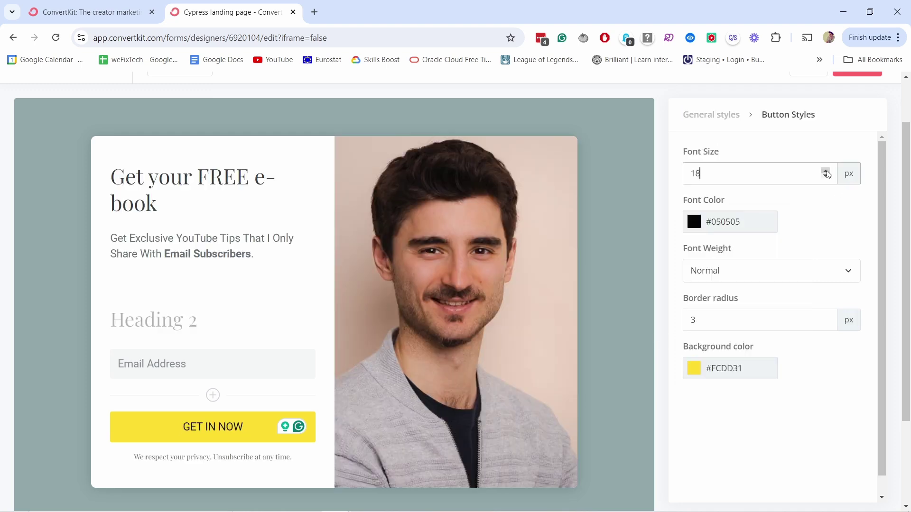
click(826, 171)
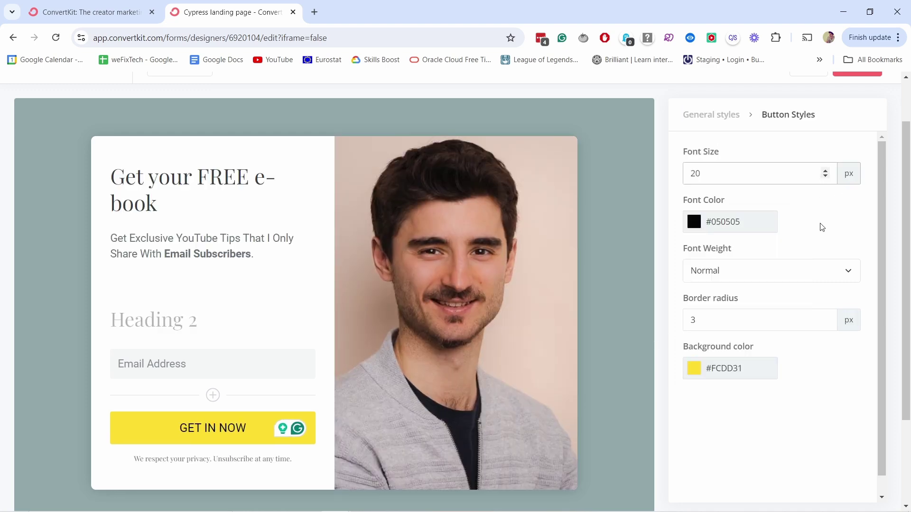
click(785, 275)
click(704, 324)
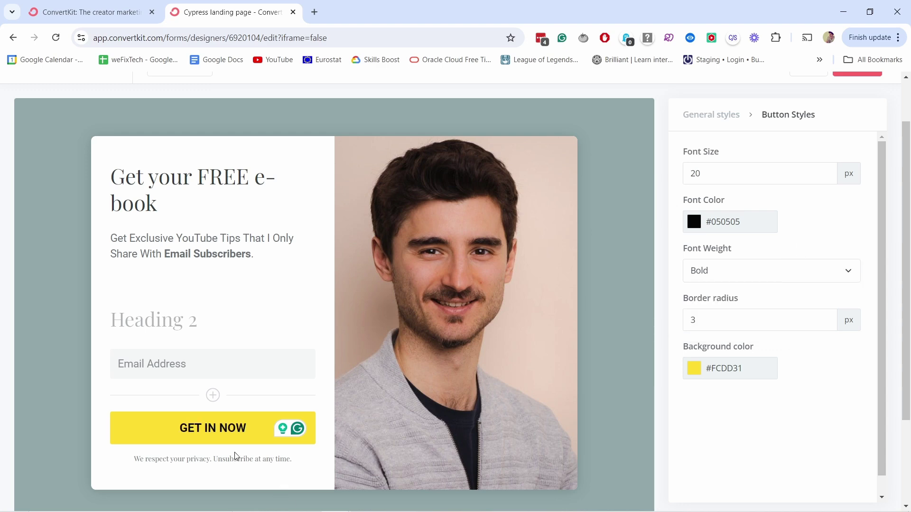
click(203, 459)
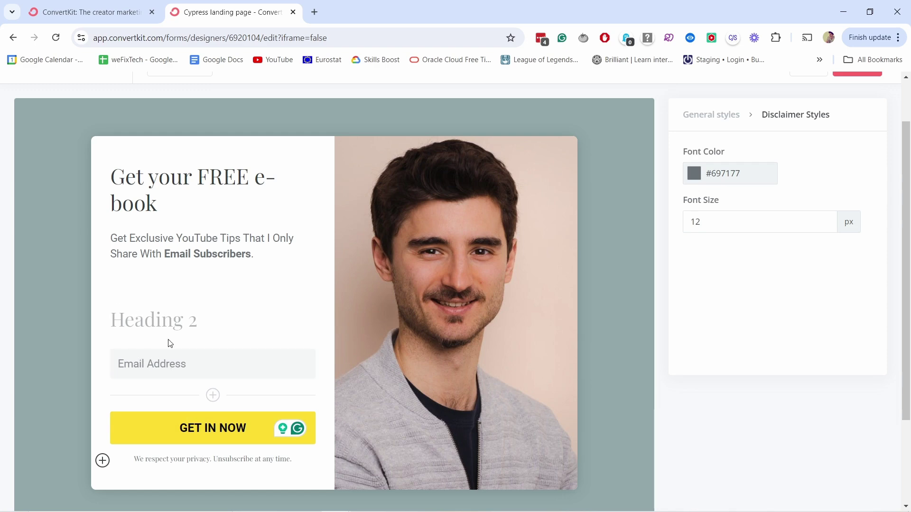
- Add a new custom field set to First Name and mark it required
click(213, 395)
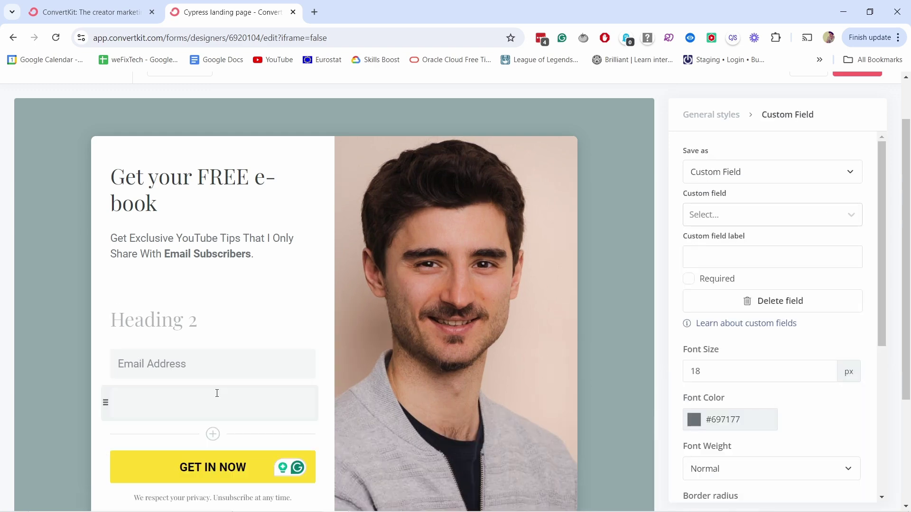
click(708, 176)
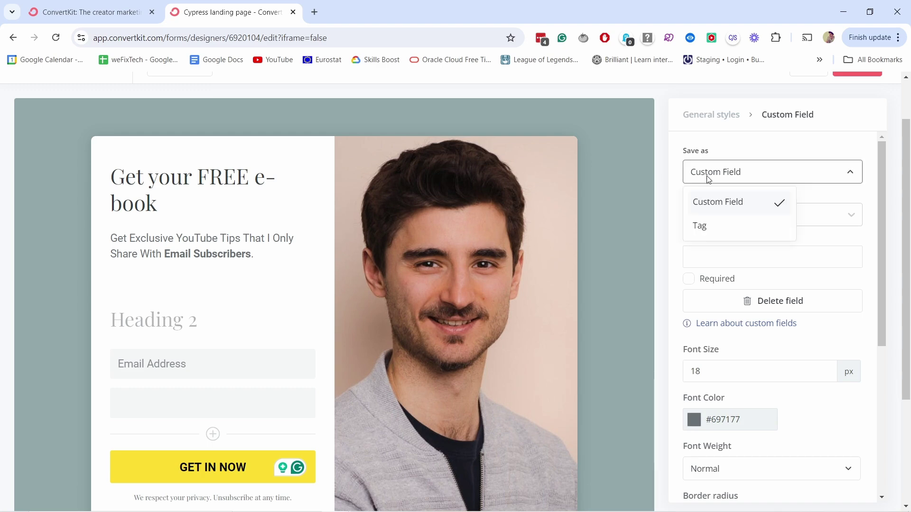
click(725, 203)
click(724, 218)
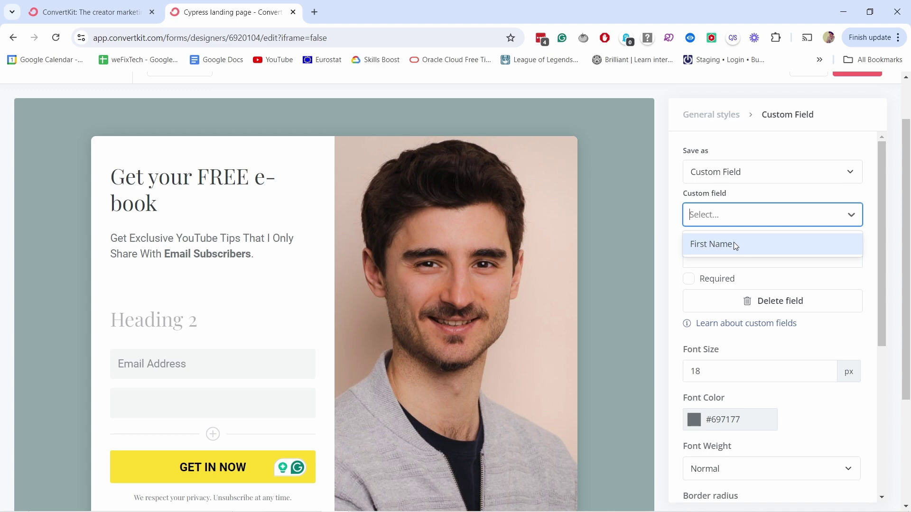
click(720, 246)
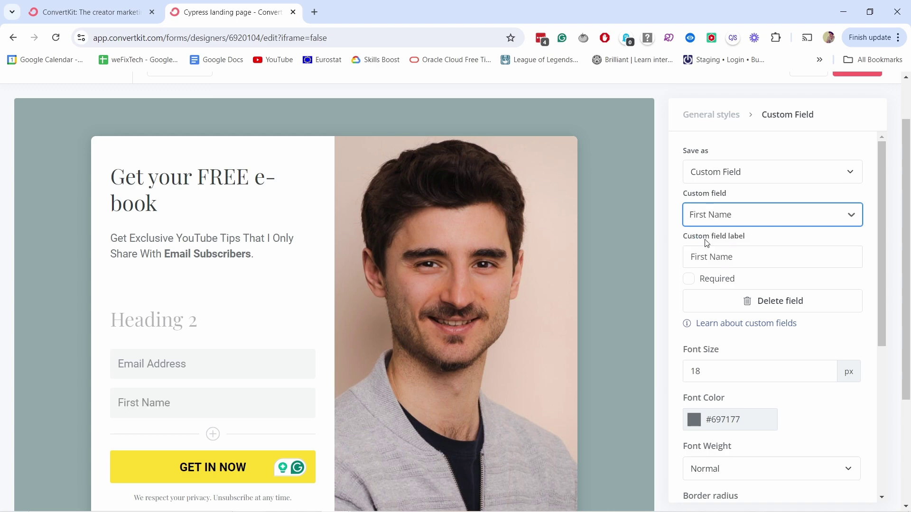
click(690, 284)
- Move the First Name field above the Email Address field
scroll(712, 327, down, 1)
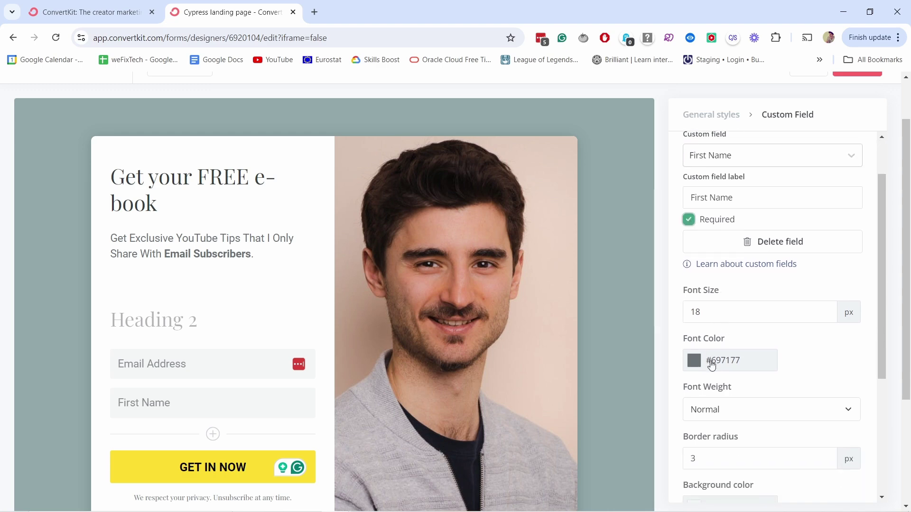
scroll(719, 409, down, 1)
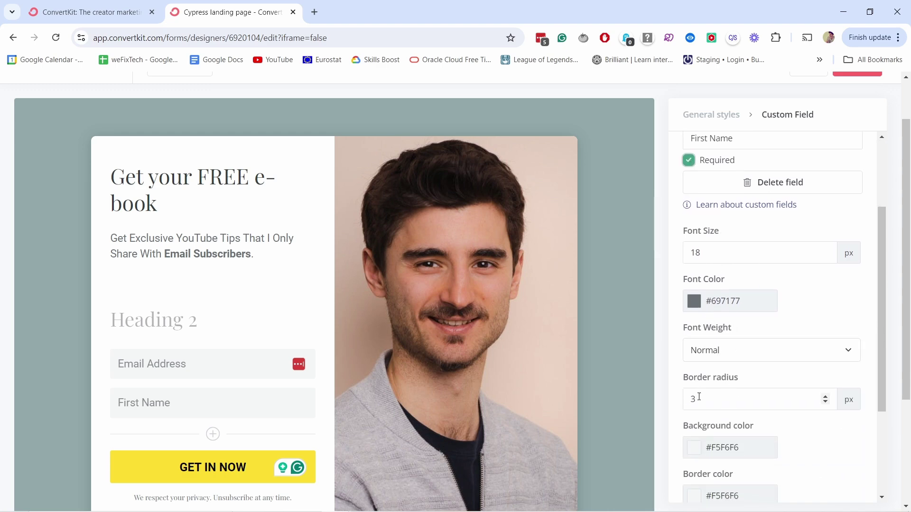
scroll(699, 397, down, 1)
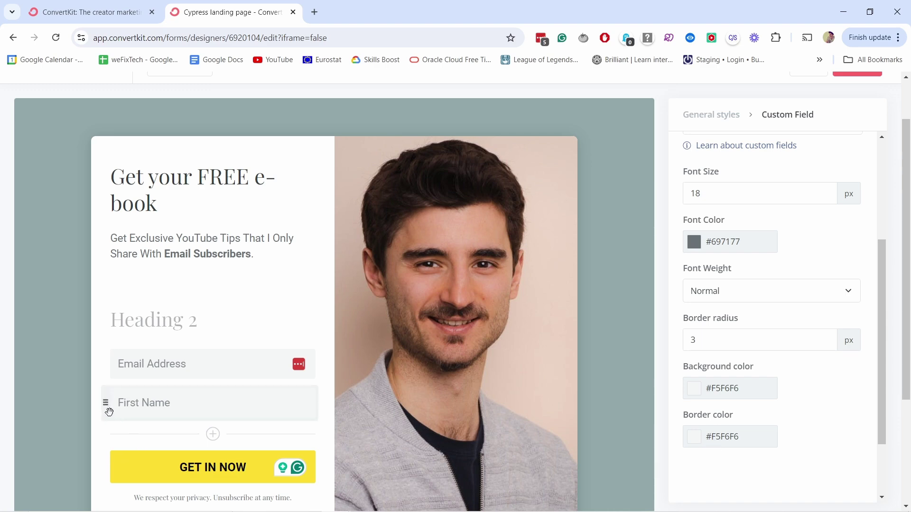
drag(108, 403, 114, 362)
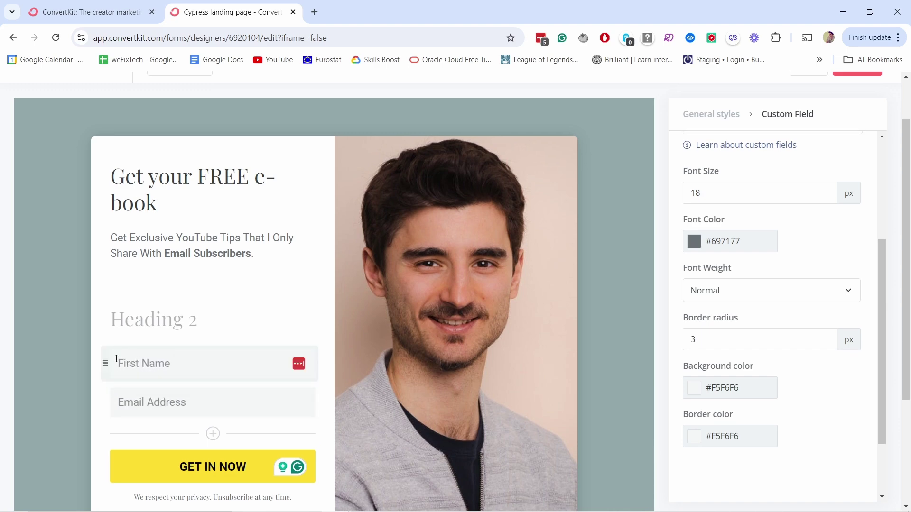
scroll(372, 162, down, 1)
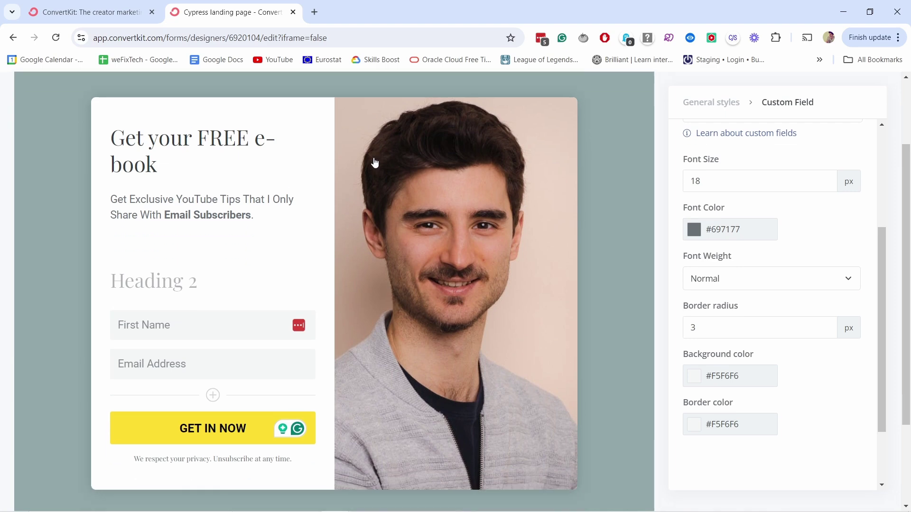
scroll(284, 123, up, 2)
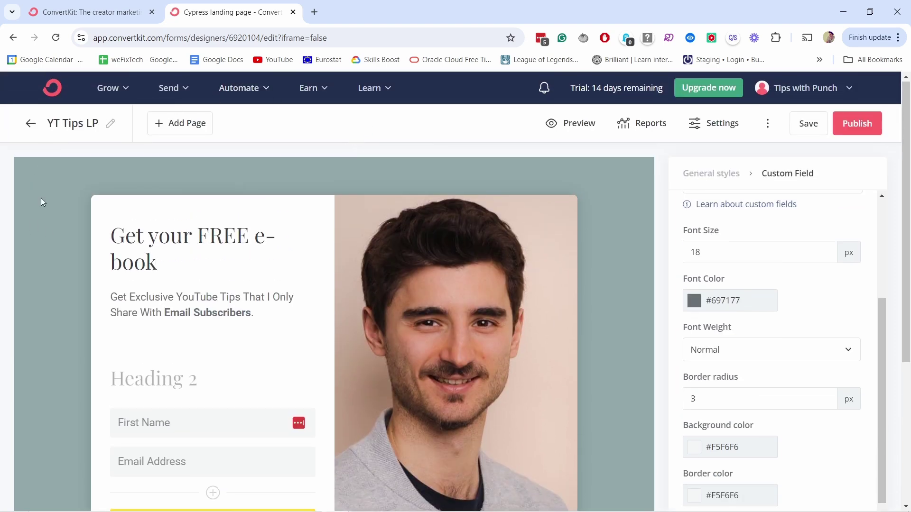
- Set the landing page background colour to light grey #EBEBEB
click(708, 177)
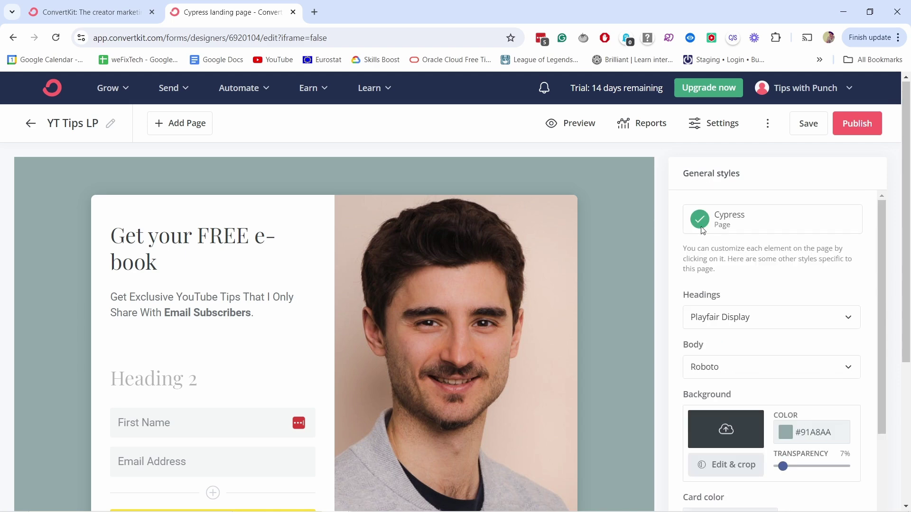
scroll(703, 231, down, 1)
scroll(720, 252, down, 1)
click(791, 314)
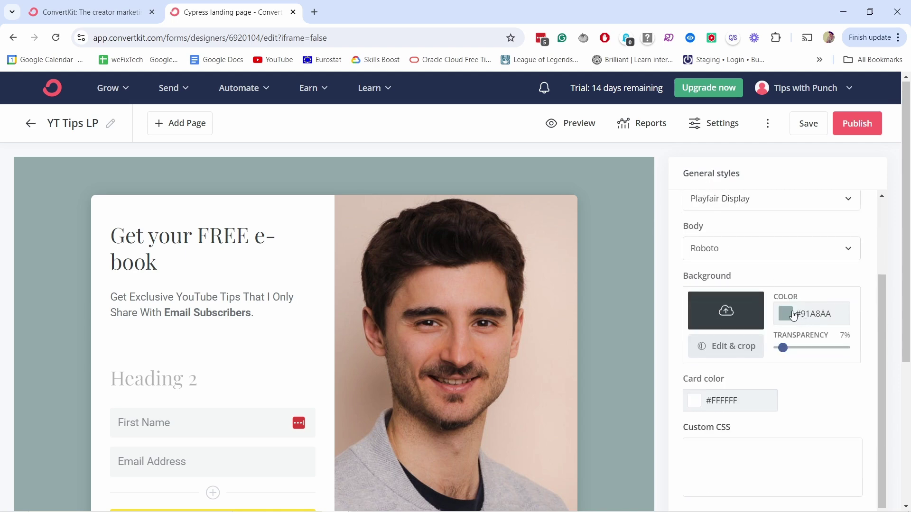
mouse_move(764, 363)
mouse_down()
mouse_move(740, 332)
mouse_move(776, 331)
mouse_up()
click(860, 363)
click(814, 282)
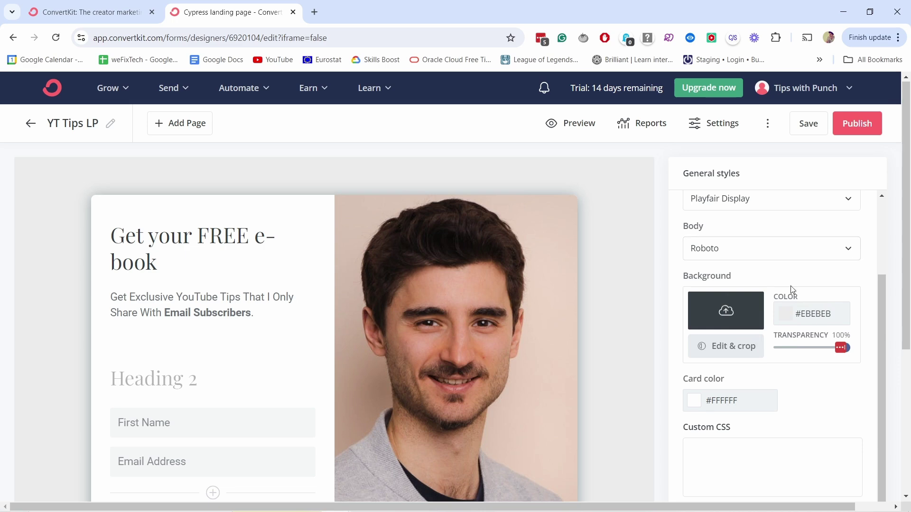
- Try a red form card colour, but keep the card white
scroll(731, 378, down, 1)
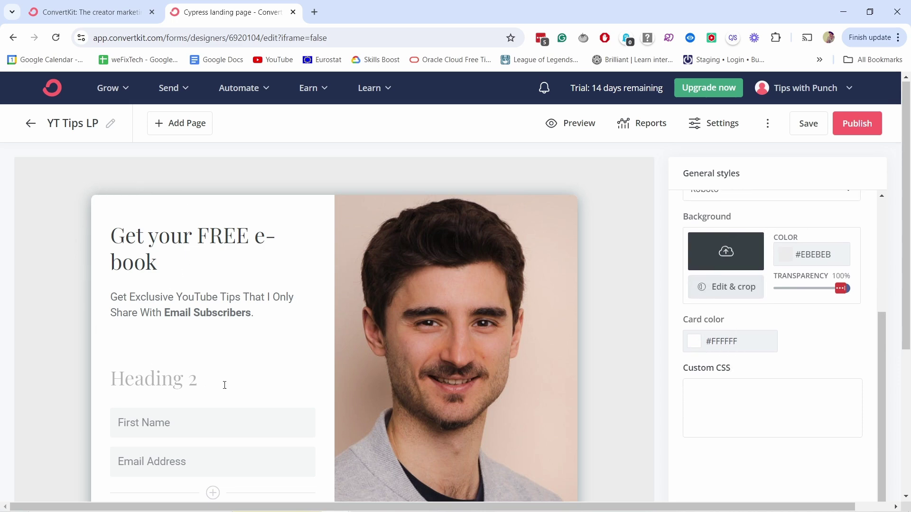
click(701, 341)
drag(756, 387, 675, 362)
click(830, 335)
- Set both the headings font and the body font to Montserrat
scroll(827, 348, up, 4)
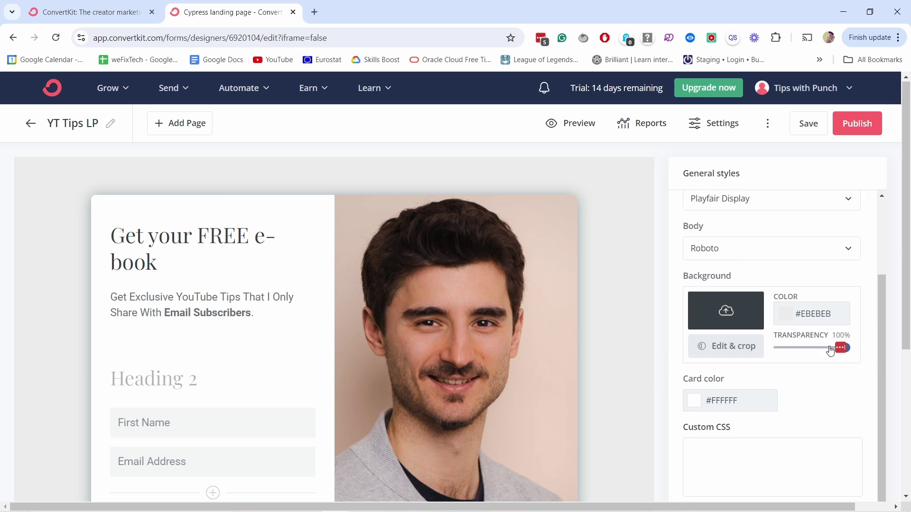
click(715, 320)
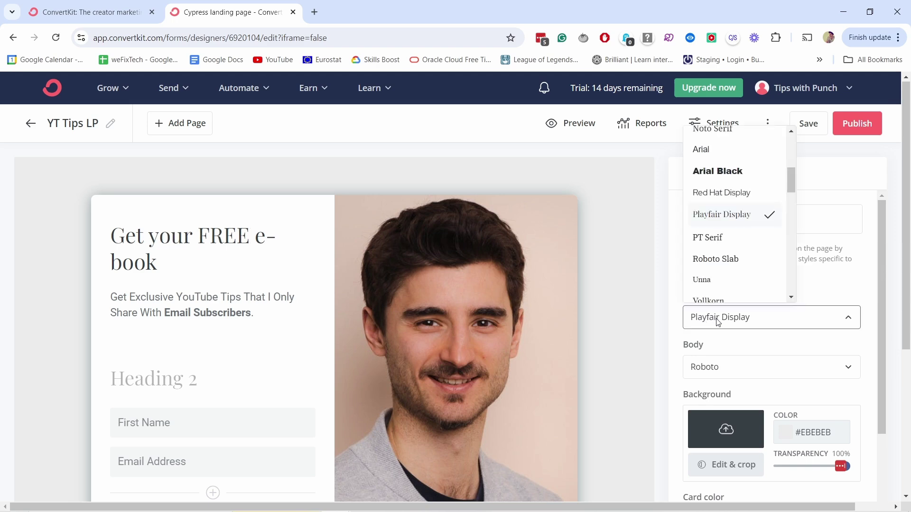
drag(786, 187, 785, 229)
click(729, 185)
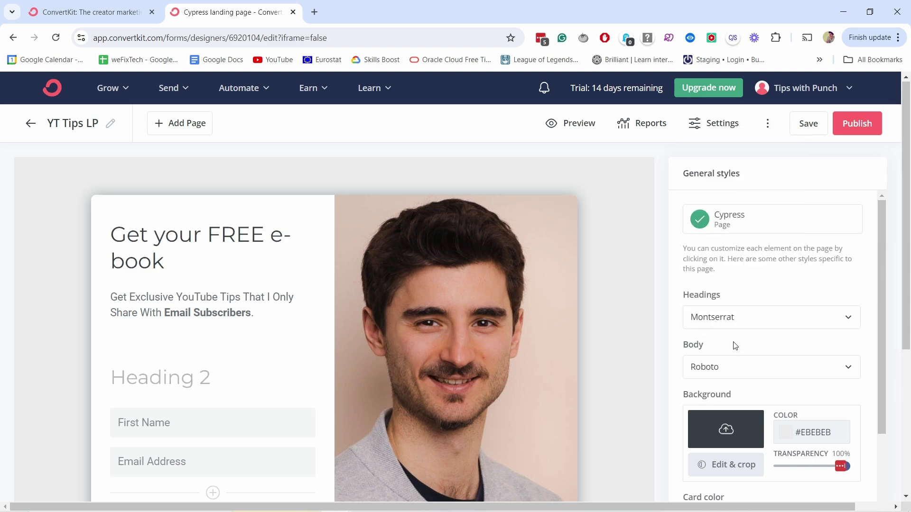
click(742, 369)
scroll(735, 267, down, 2)
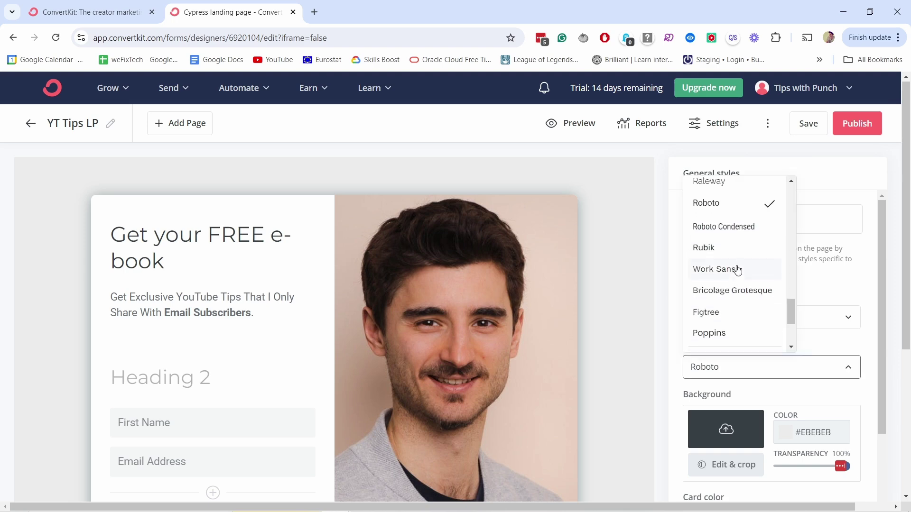
scroll(759, 290, up, 3)
scroll(787, 288, up, 3)
click(721, 268)
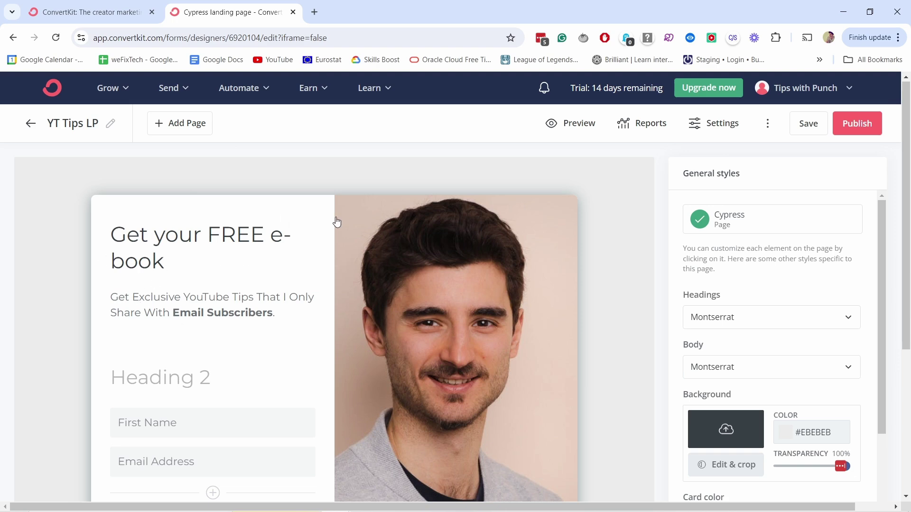
- Preview the restyled landing page, then save it
click(561, 124)
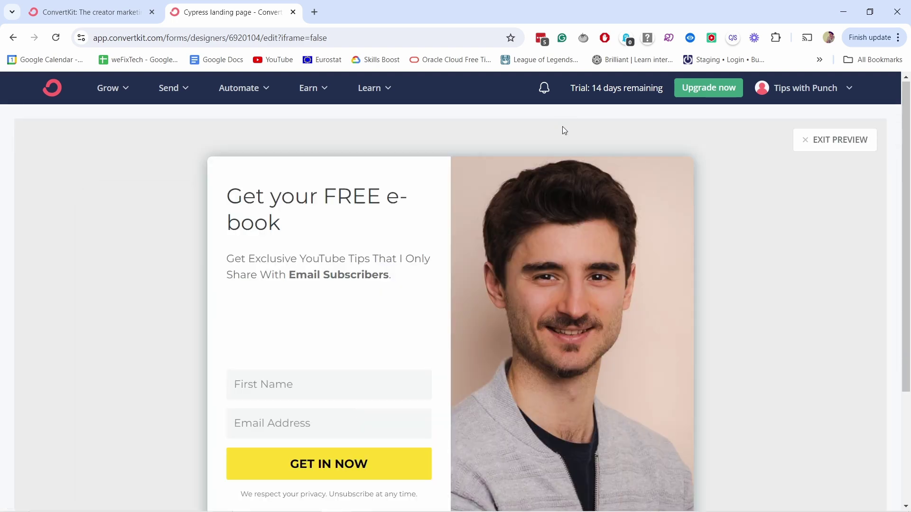
click(841, 139)
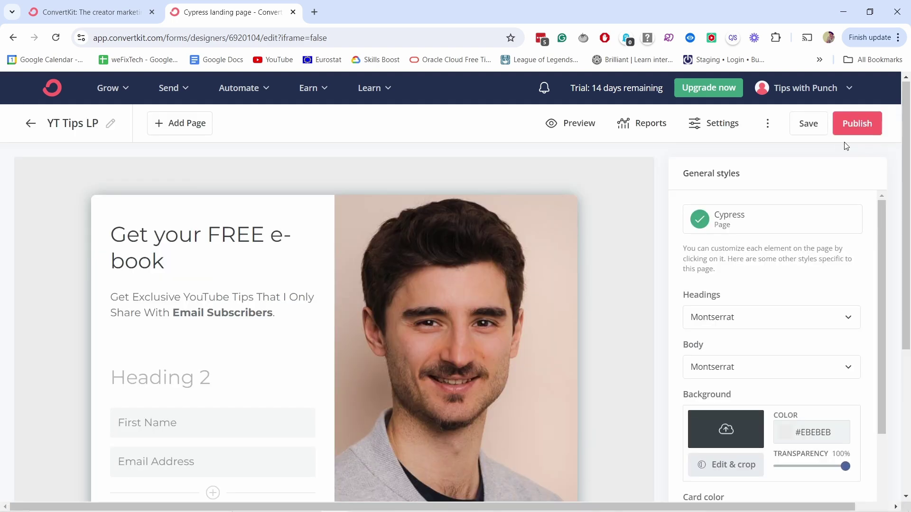
click(805, 124)
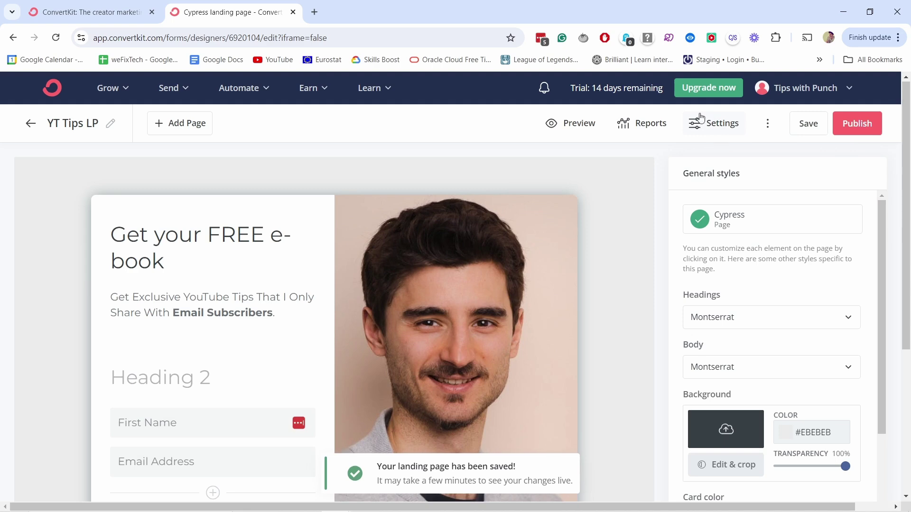
click(702, 129)
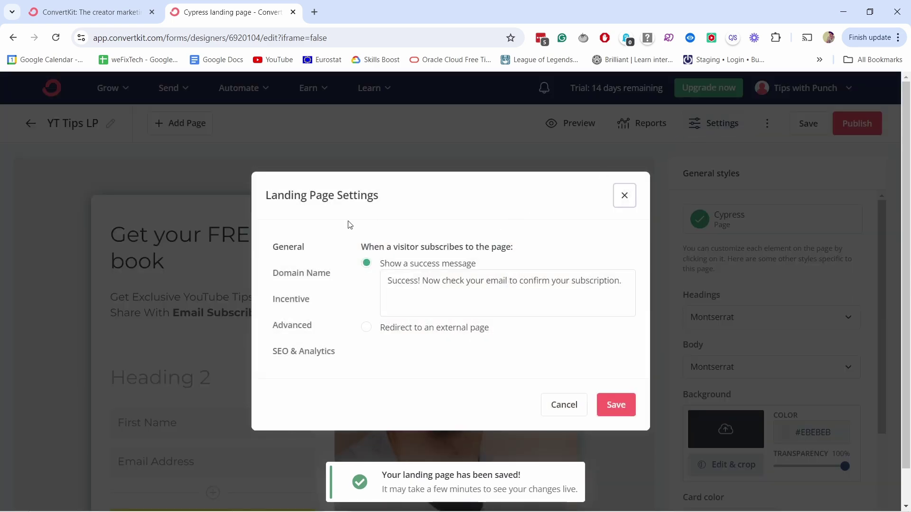
- In General settings, replace 'Success' in the success message with 'Thank you for subscribing'
click(291, 249)
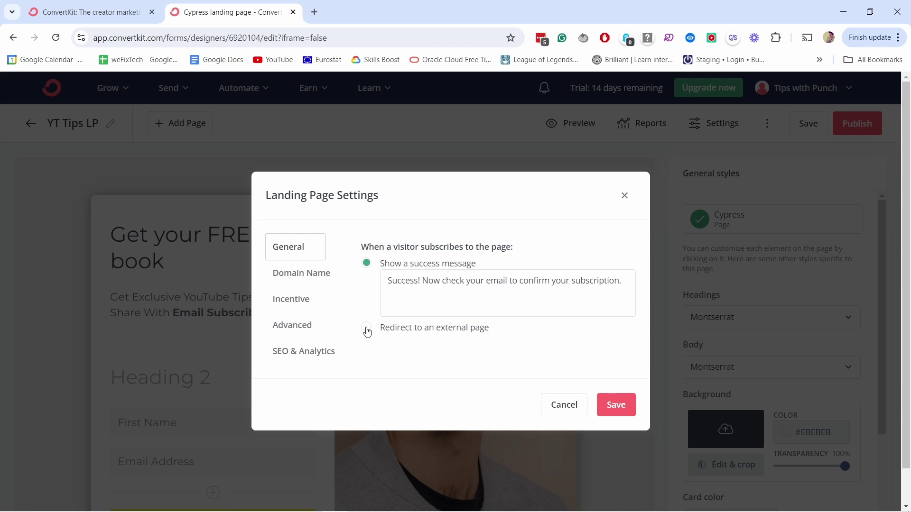
click(418, 281)
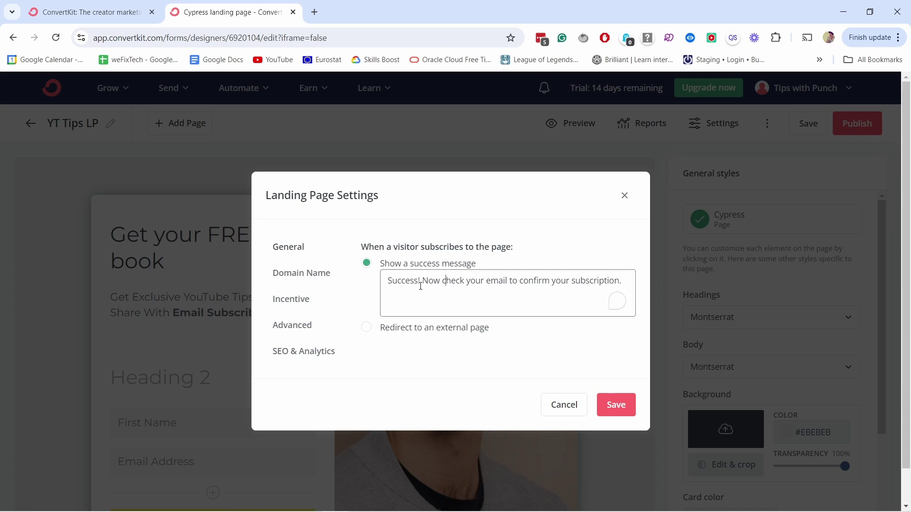
double_click(417, 281)
key(BackSpace)
text(Thank you for subscribing)
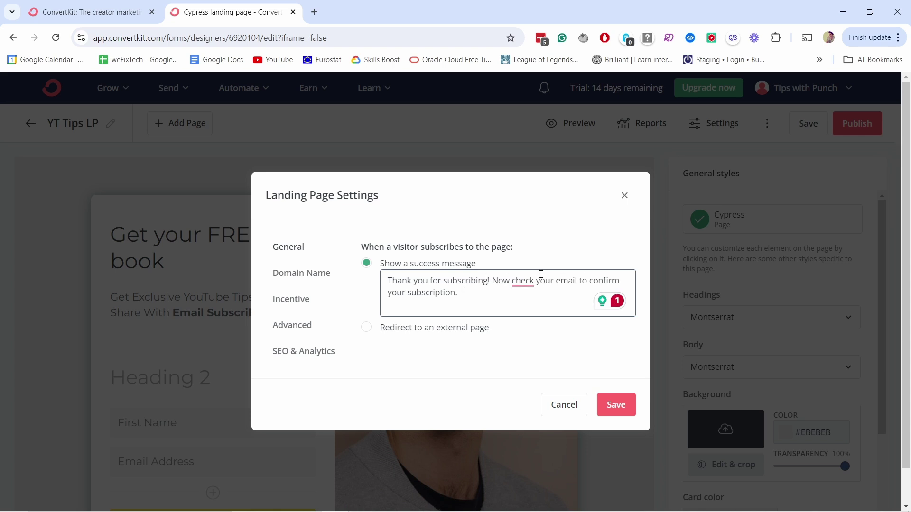
click(295, 275)
- Give the page the tips-with-punch.ck.page domain with URL yt-tips, then choose the incentive file-download redirect
click(392, 265)
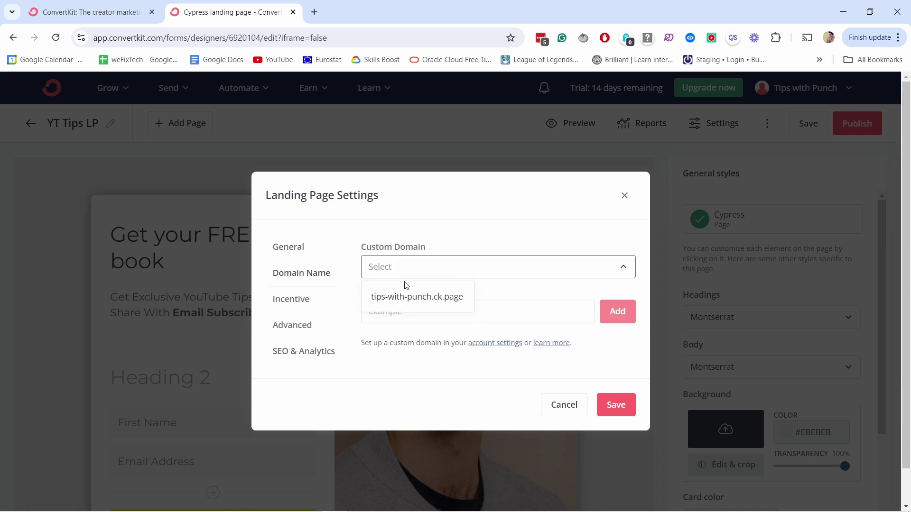
click(404, 299)
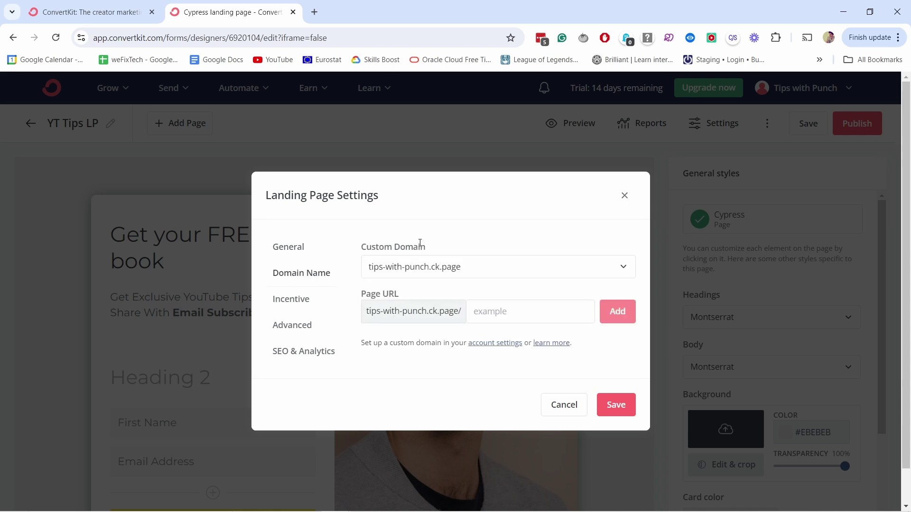
click(490, 314)
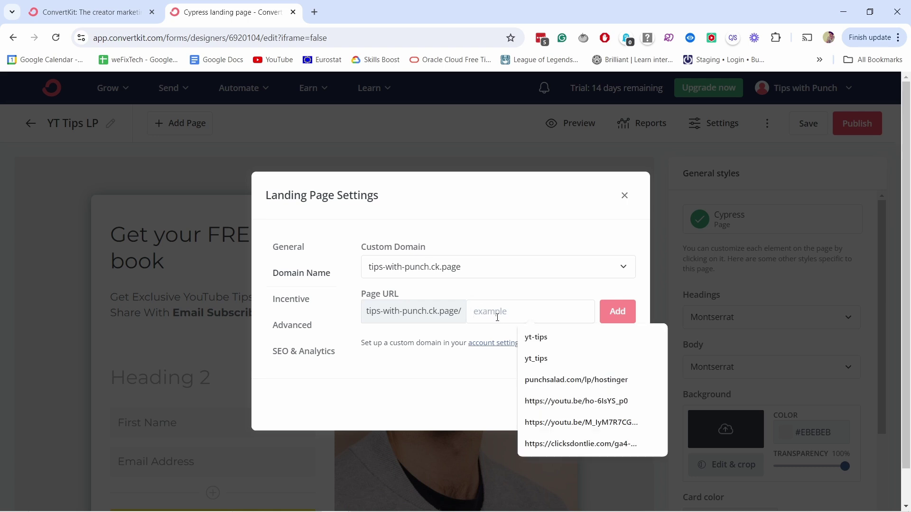
click(538, 337)
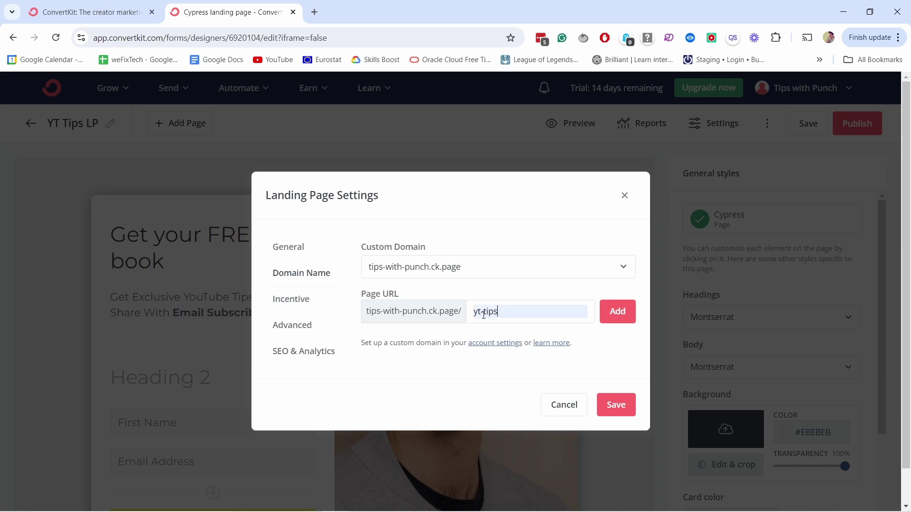
click(622, 314)
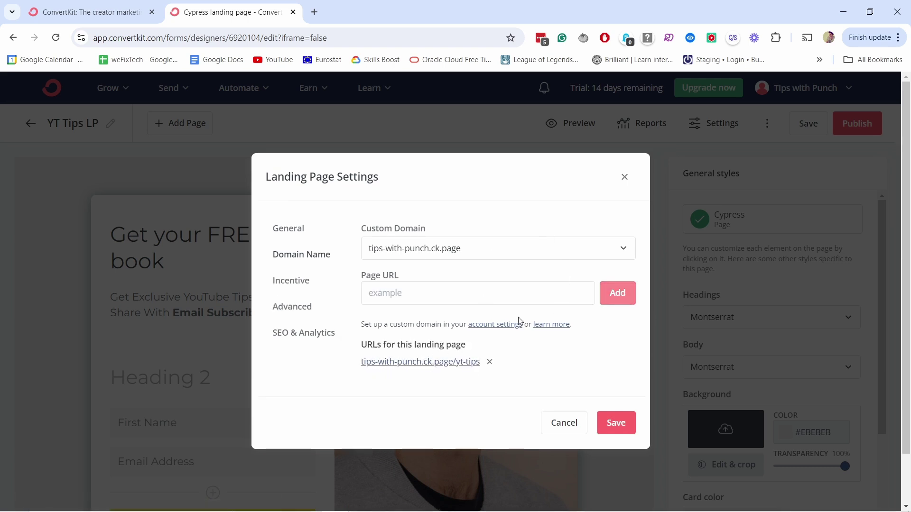
click(281, 284)
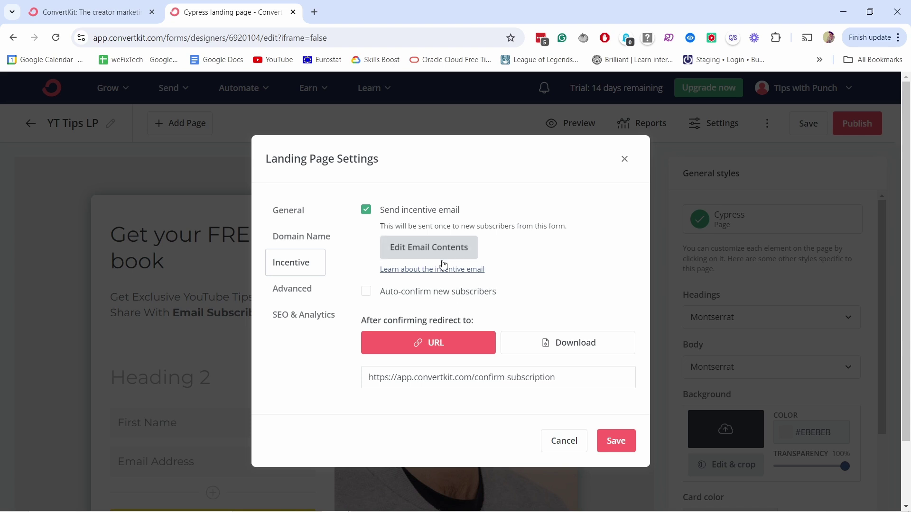
click(593, 349)
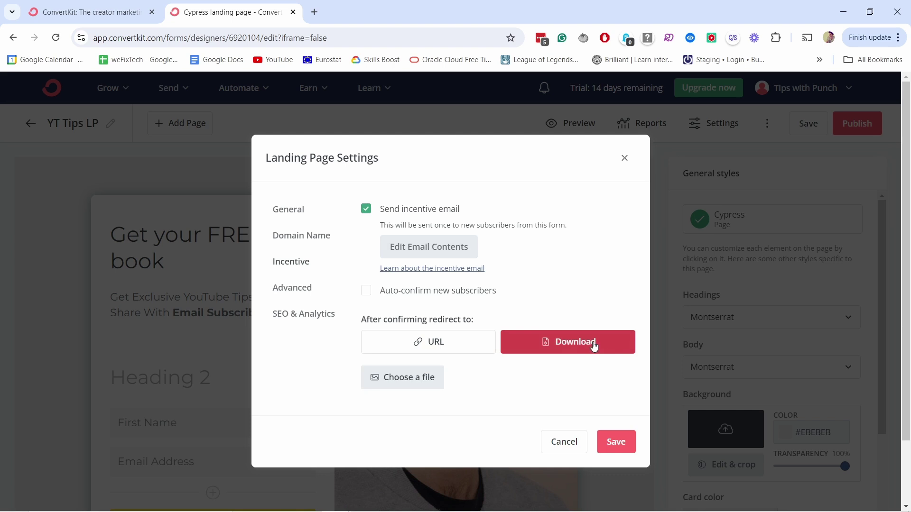
- Make youtube-tips.pdf the post-confirmation download and open the incentive email editor
click(403, 380)
click(197, 94)
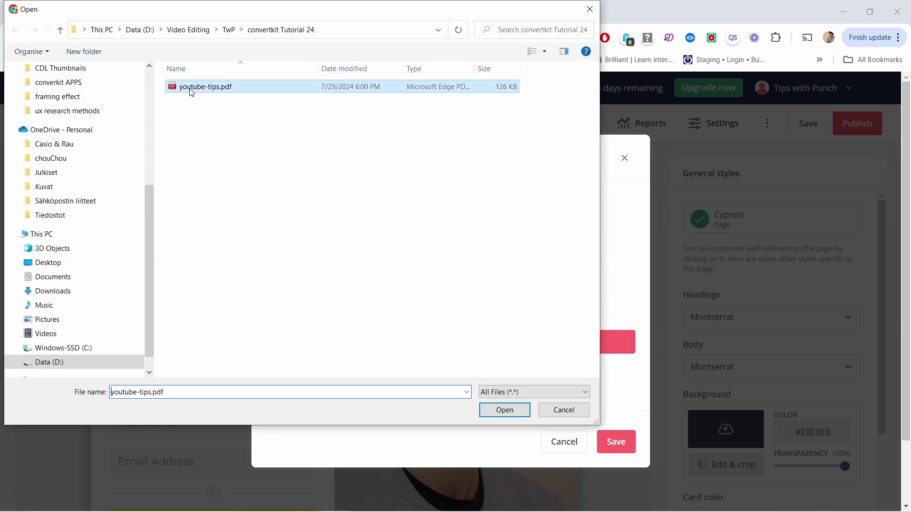
click(509, 415)
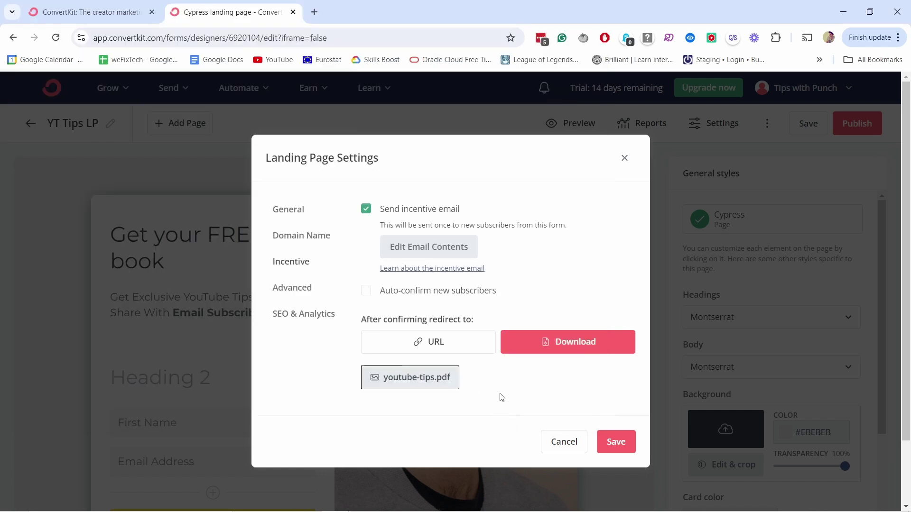
click(451, 348)
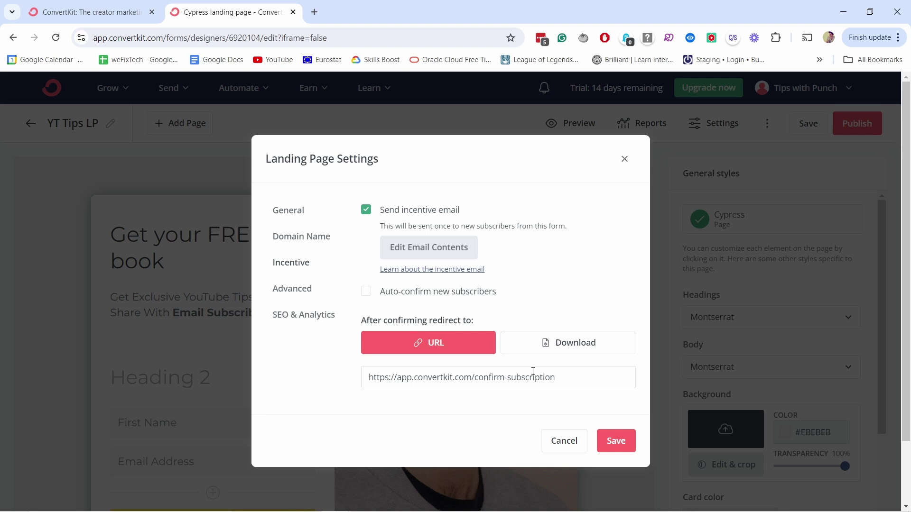
drag(556, 377, 366, 369)
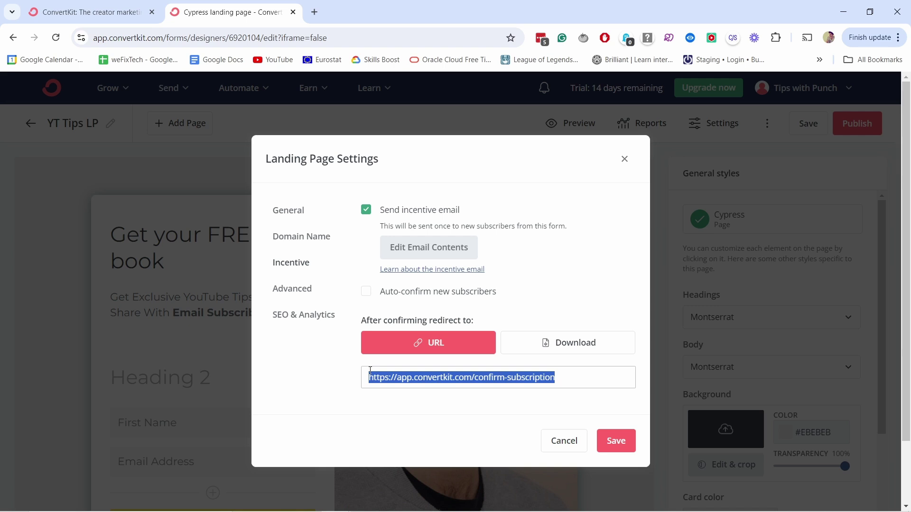
click(552, 342)
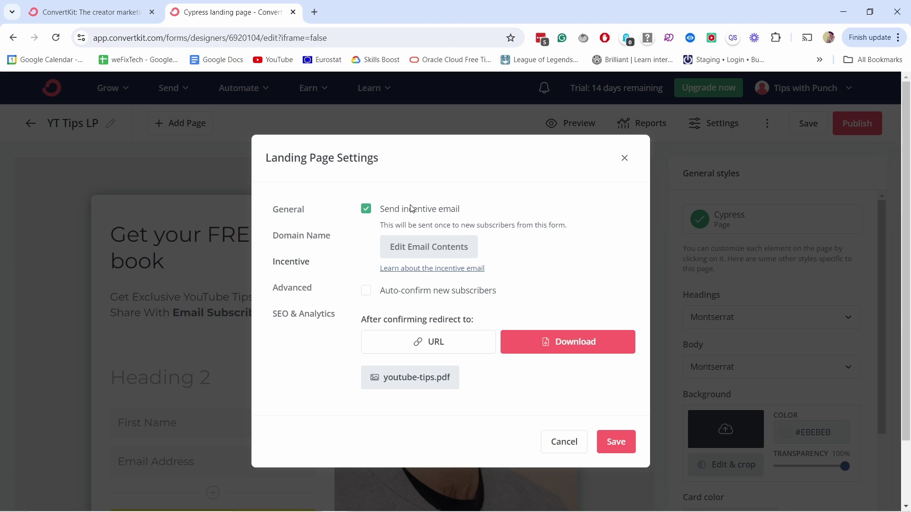
click(412, 250)
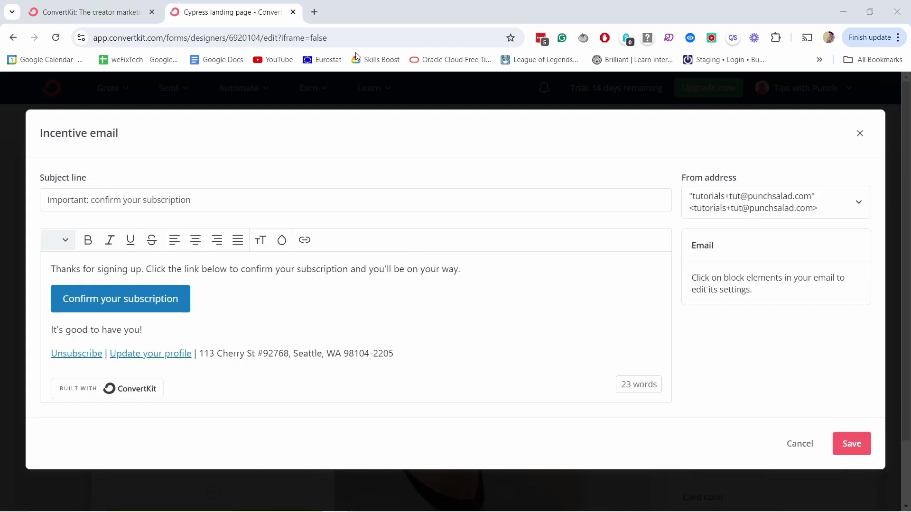
- Change the email subject to 'Here is your FREE e-book'
click(116, 200)
key(ctrl+a)
text(Here is your FREE e-book)
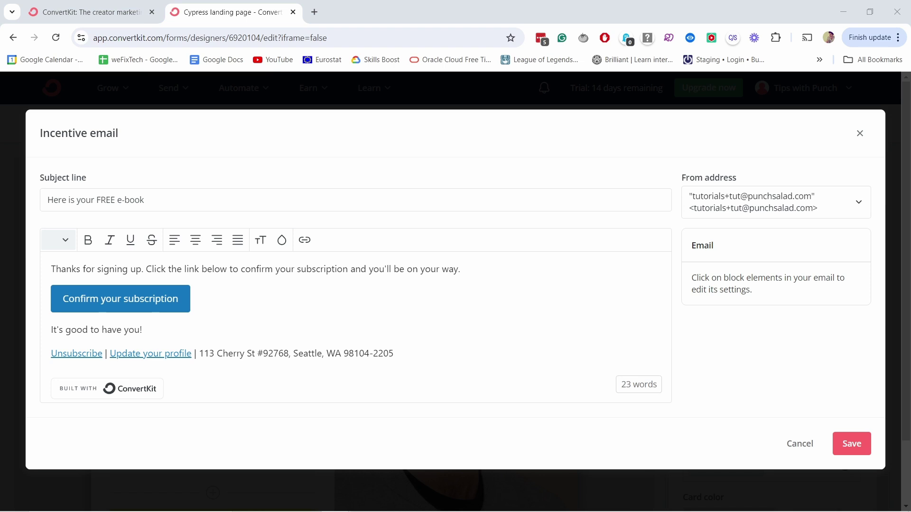
- Paste the YouTube Growth e-book intro over the opening line and remove the empty lines
click(253, 290)
drag(462, 268, 49, 269)
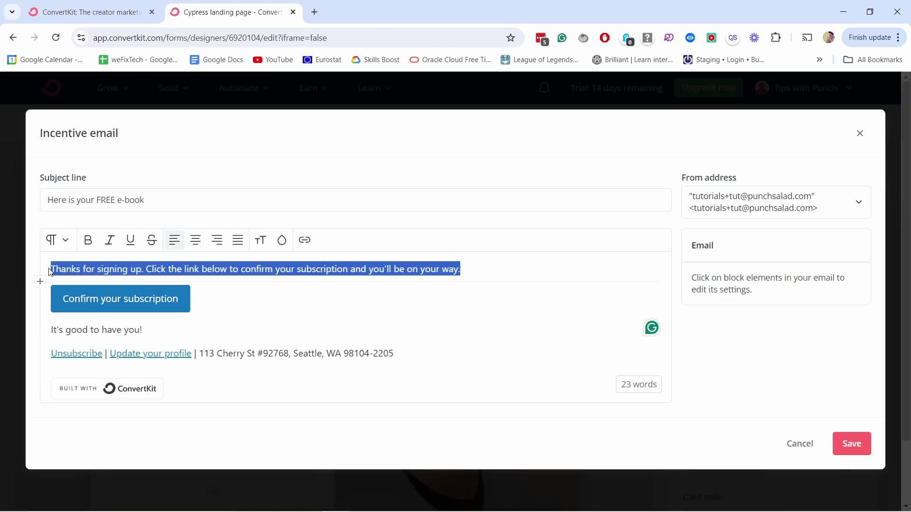
text(I'm so happy you are interested in the YouTube Growth e-book!  In this book, I'll show you industry tactics & secrets that will your channel grow like crazy! I promise you won't be disappointed with it!  You can download it by clicking on the below button.)
click(143, 301)
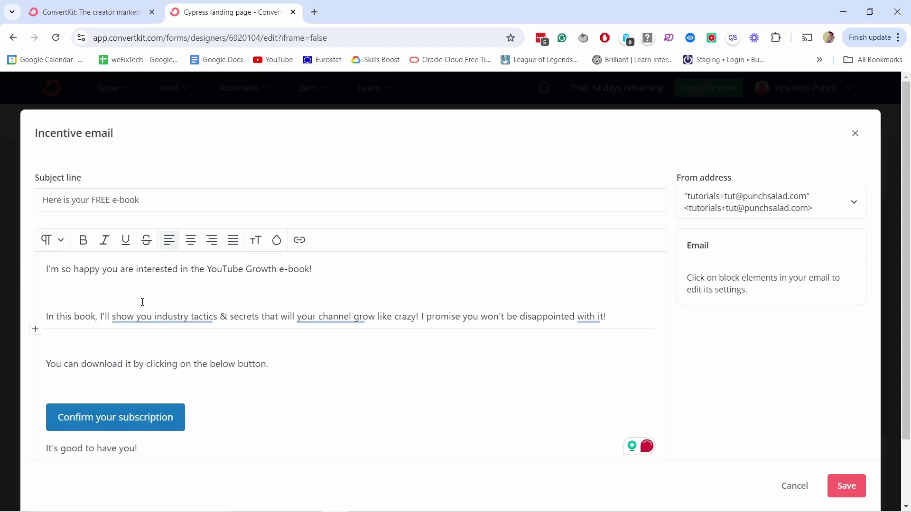
key(Down)
key(Down)
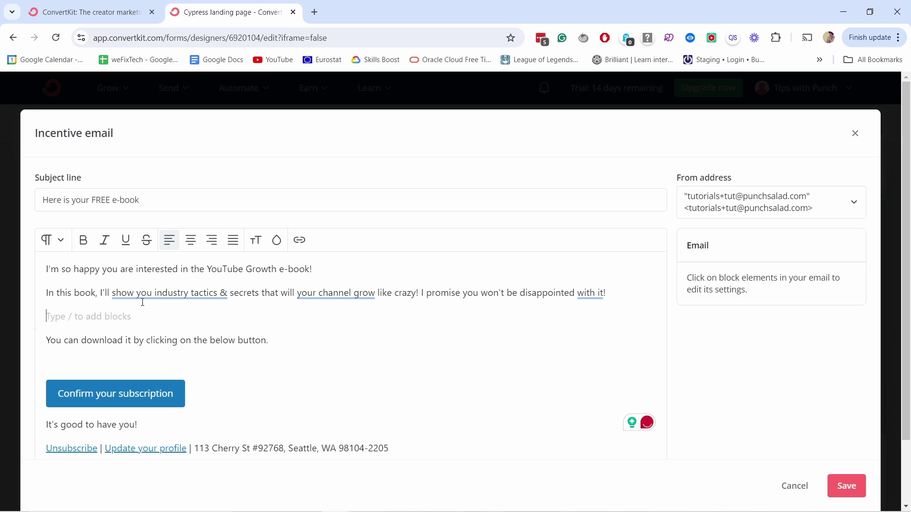
key(Delete)
key(Down)
key(Delete)
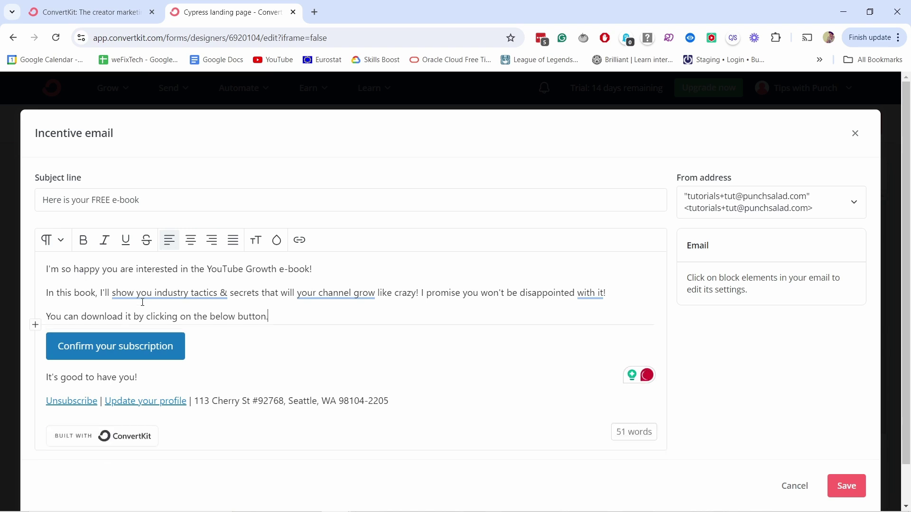
click(122, 351)
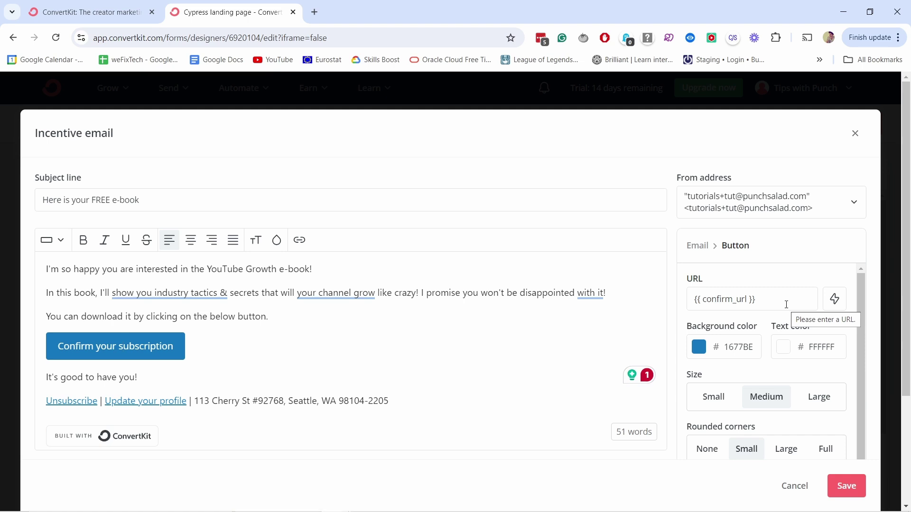
- Give the email button a yellow F3F81D background and black 000000 text
click(699, 350)
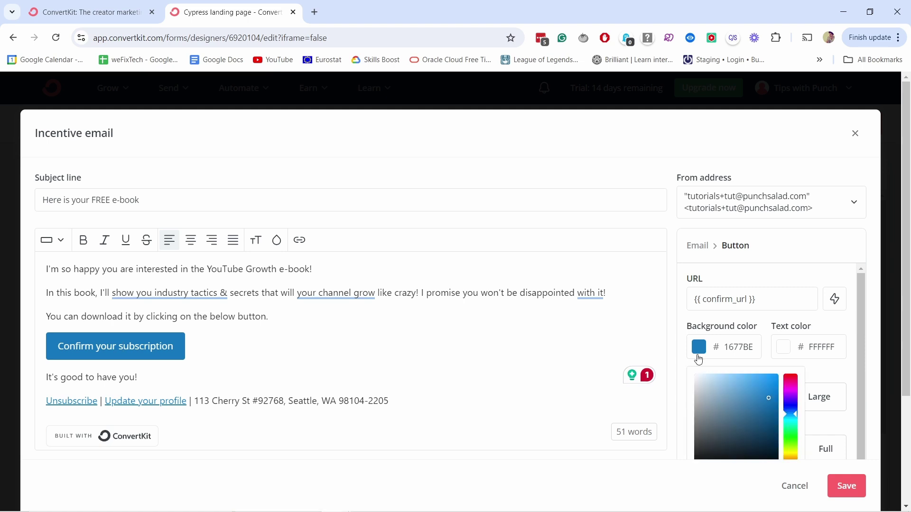
click(793, 453)
drag(765, 394, 766, 378)
click(783, 347)
click(780, 458)
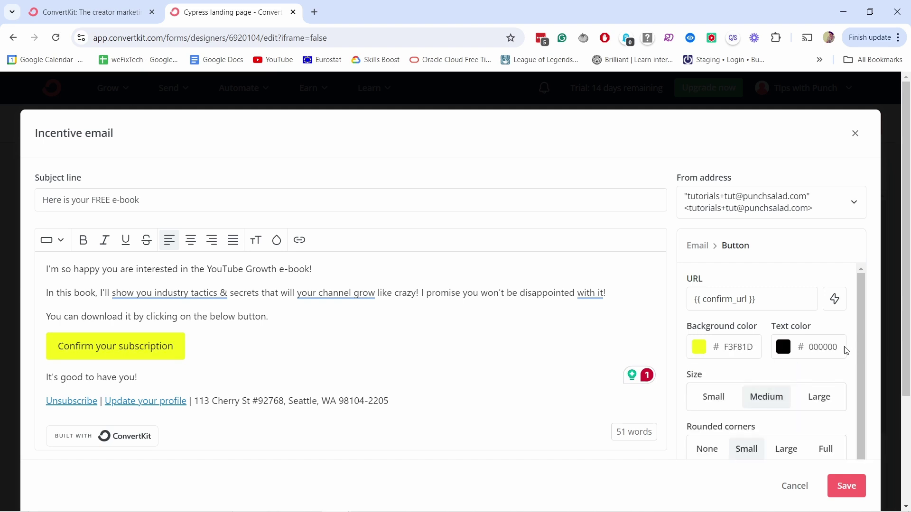
scroll(787, 341, down, 3)
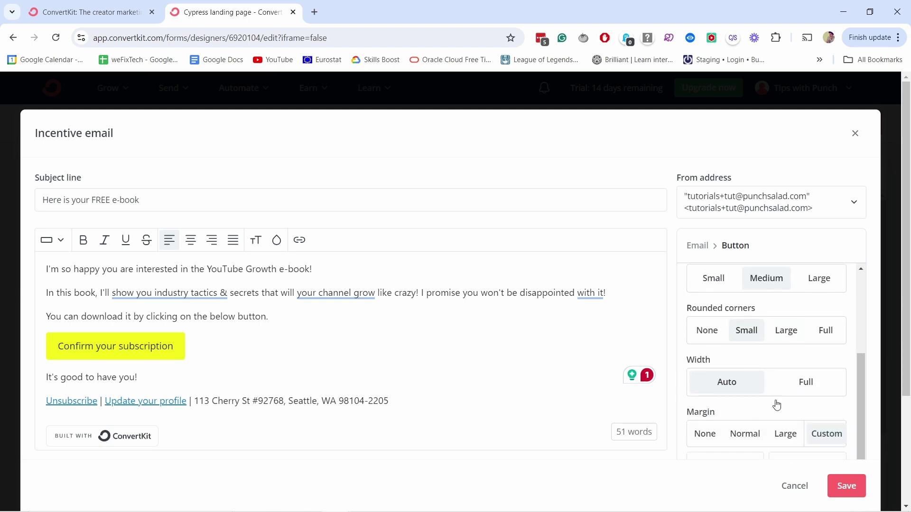
scroll(801, 379, up, 3)
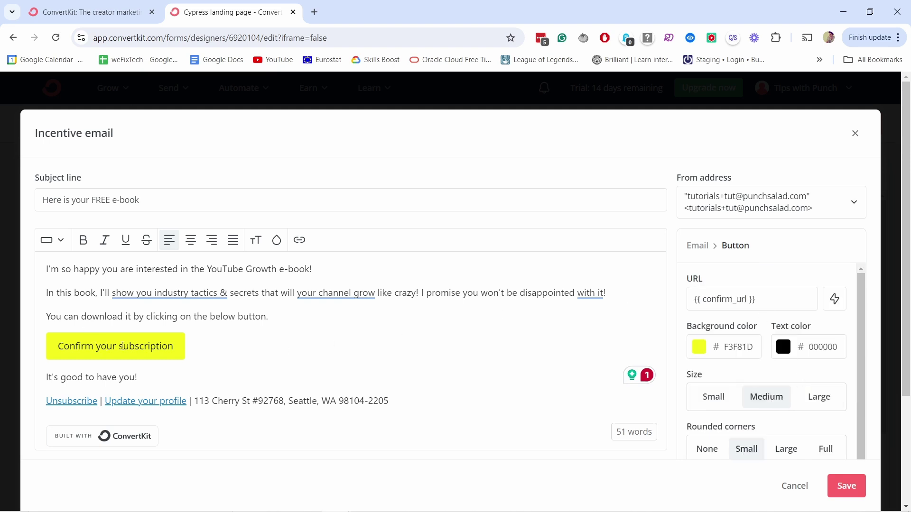
- Relabel the email button 'Download ebook'
drag(175, 347, 58, 345)
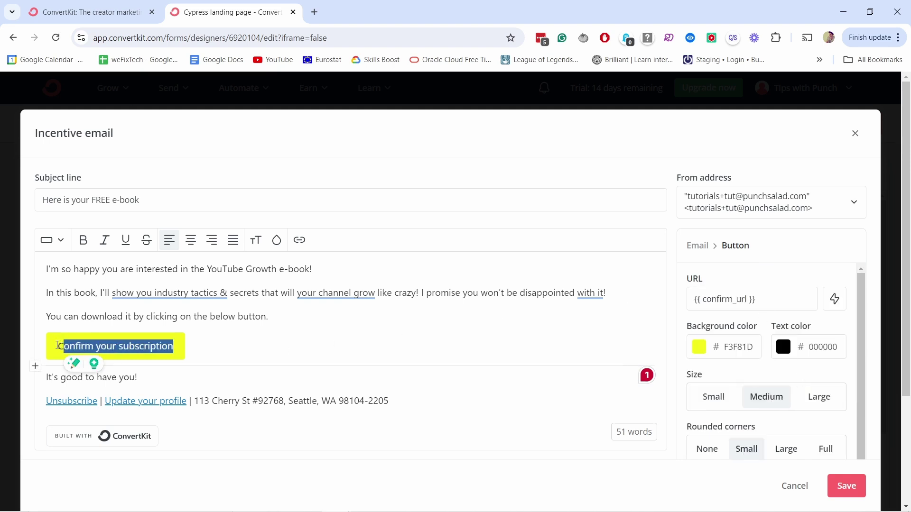
text(Docu)
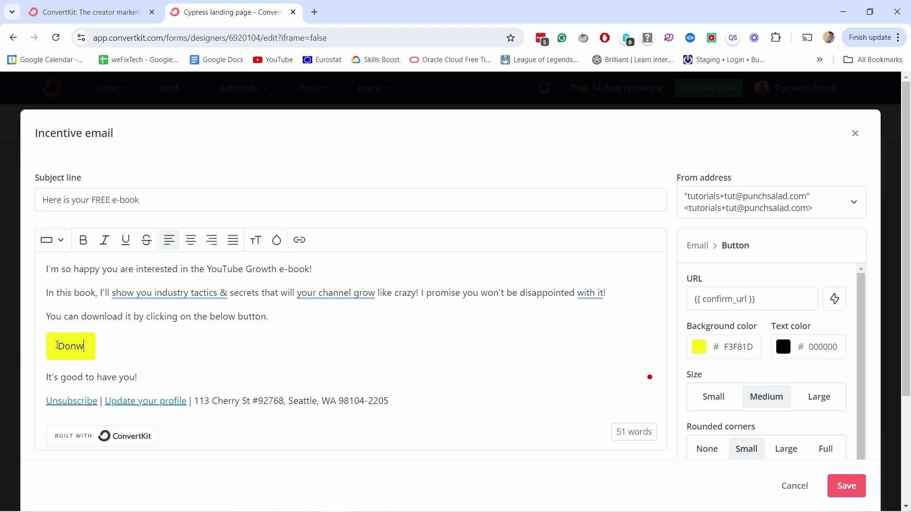
key(BackSpace)
key(BackSpace)
text(wnload ebook)
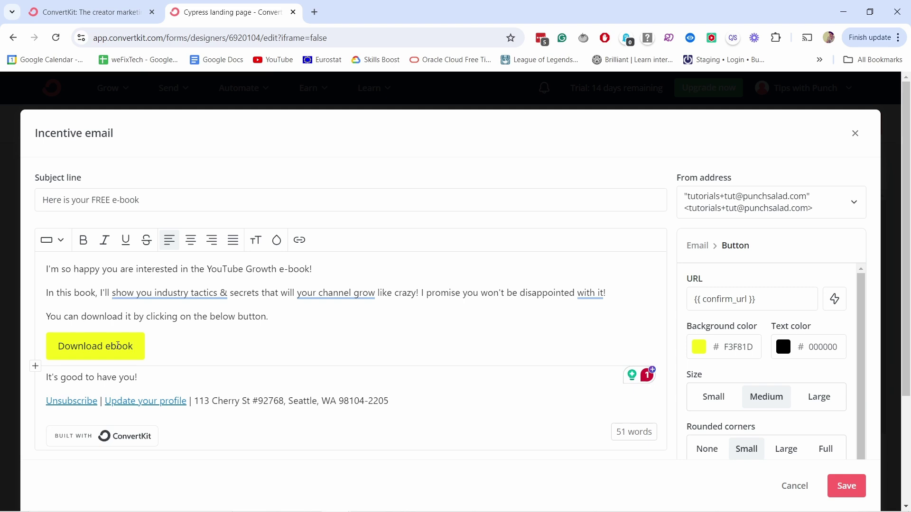
drag(137, 377, 30, 376)
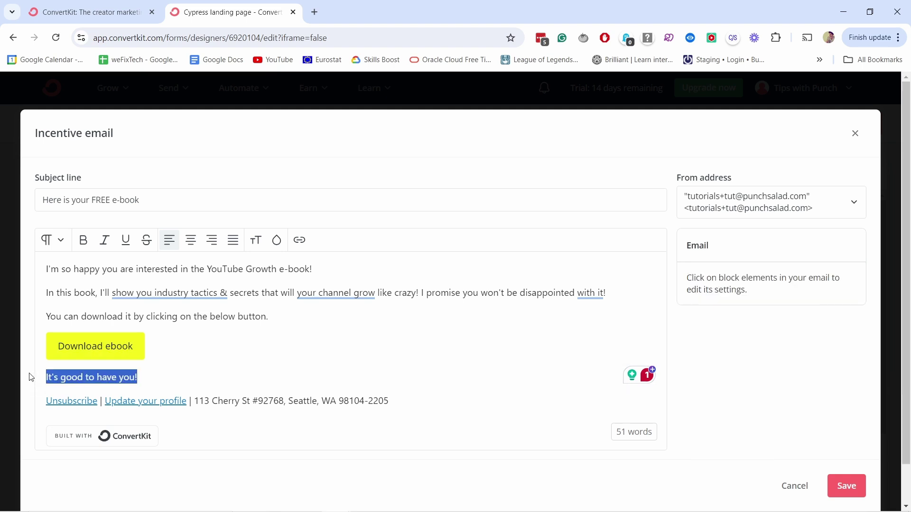
- Replace the closing line with the sign-off 'Regards,' and the sender's name
text(Regards,)
key(shift+Return)
text(Robert)
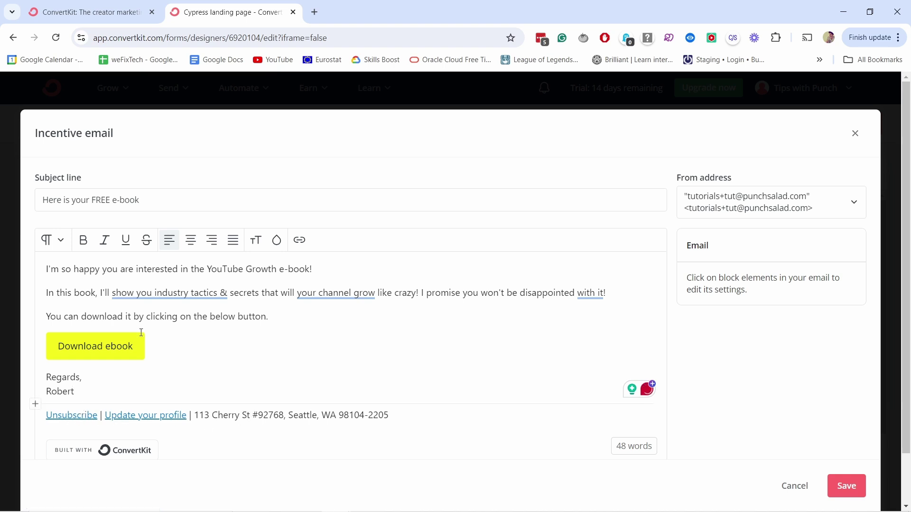
key(Return)
key(Return)
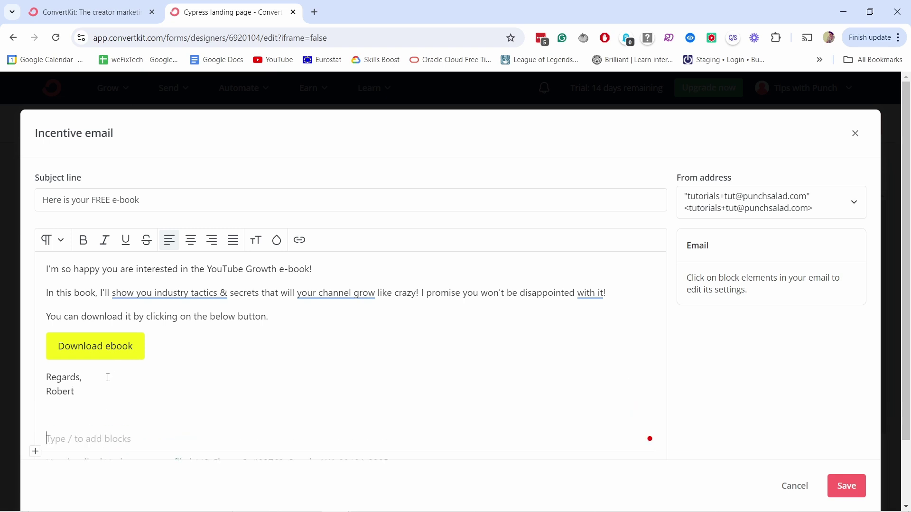
- Add a 'Hi' greeting line above the first paragraph
scroll(101, 375, down, 2)
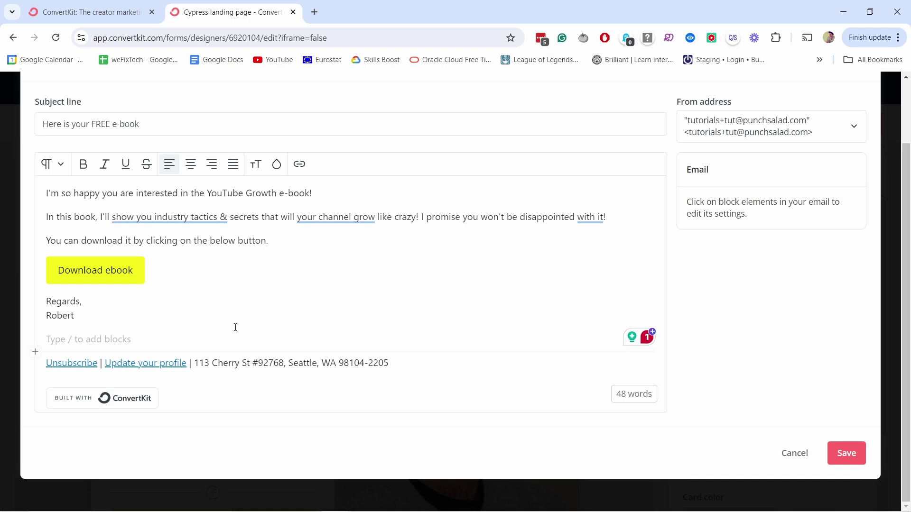
scroll(143, 303, up, 2)
click(47, 269)
key(Return)
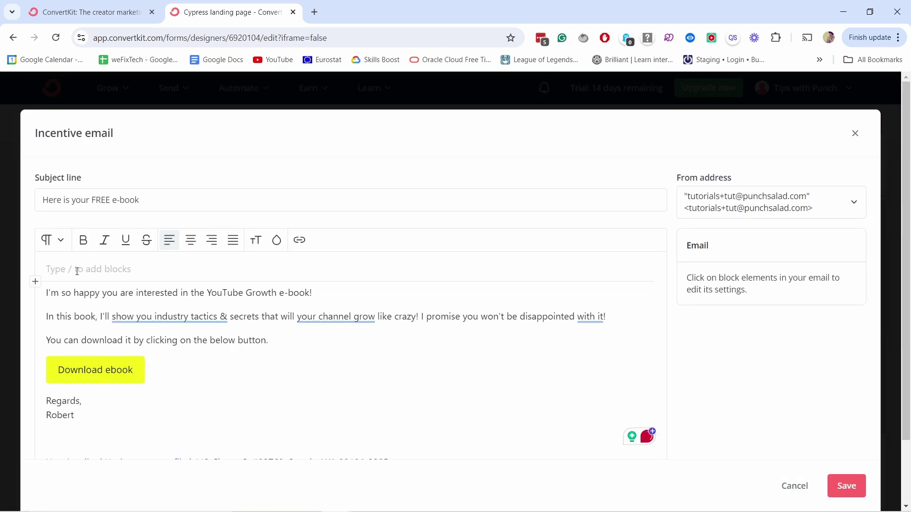
text(Hi,)
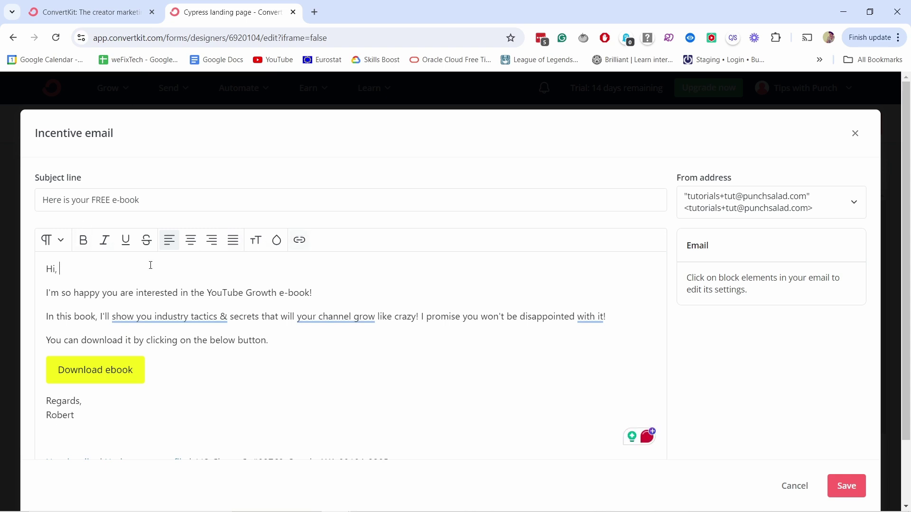
- Try linking 'YouTube Growth e-book' and restyling the greeting, leaving both unchanged
drag(205, 293, 309, 293)
click(299, 241)
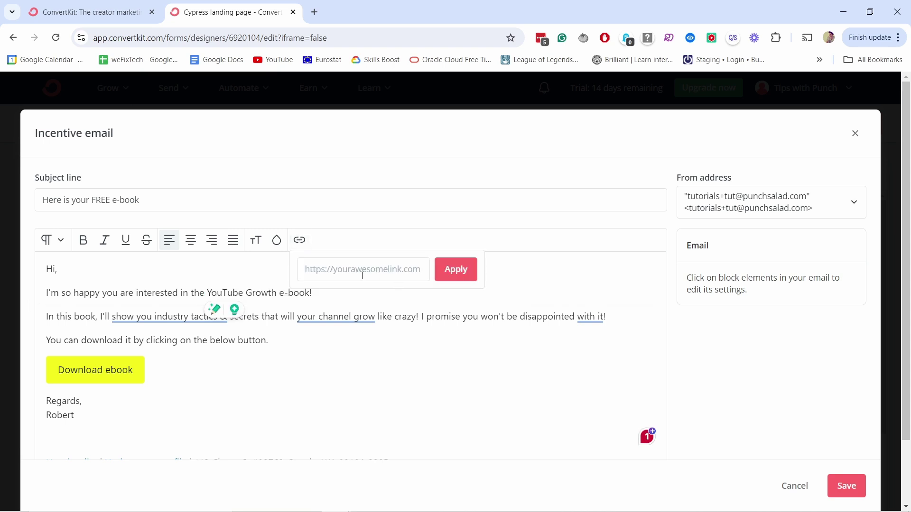
click(238, 266)
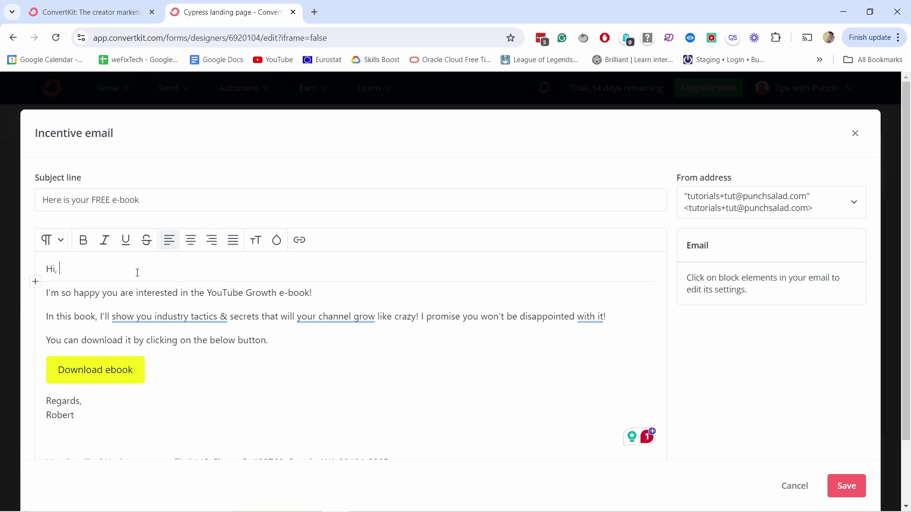
click(57, 240)
click(95, 269)
- Browse the insertable blocks without adding any, then save the incentive email
click(49, 340)
click(35, 353)
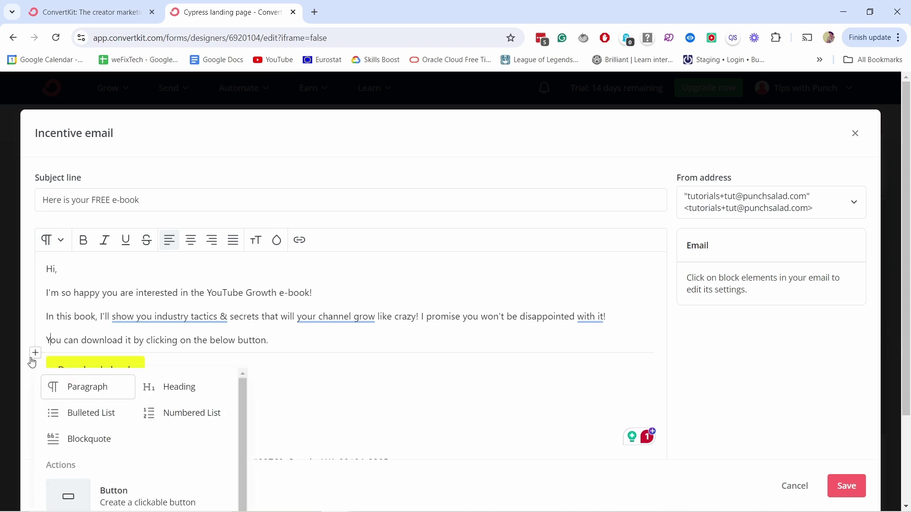
scroll(163, 382, down, 2)
scroll(128, 434, down, 2)
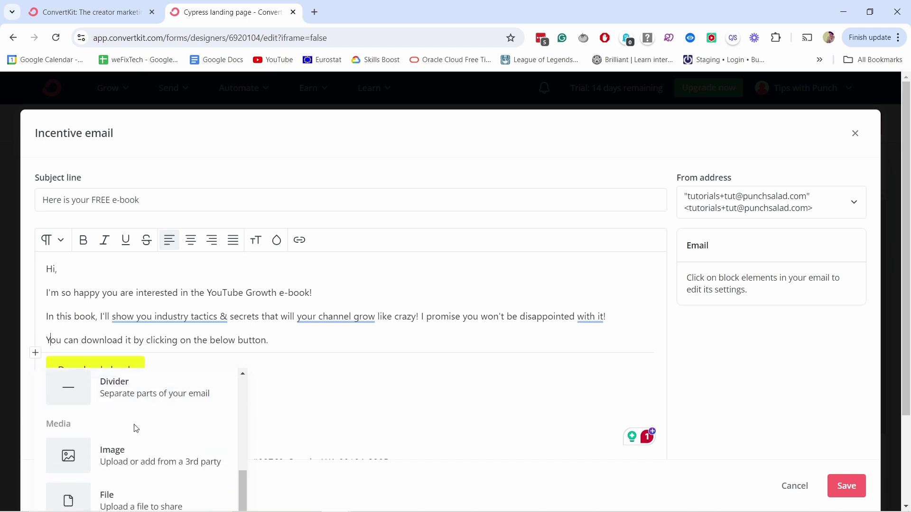
scroll(142, 461, down, 1)
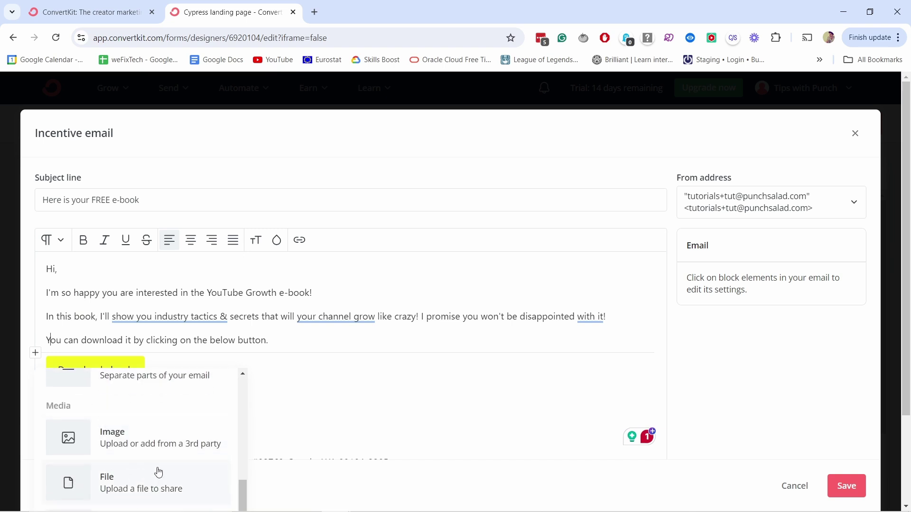
scroll(153, 457, up, 5)
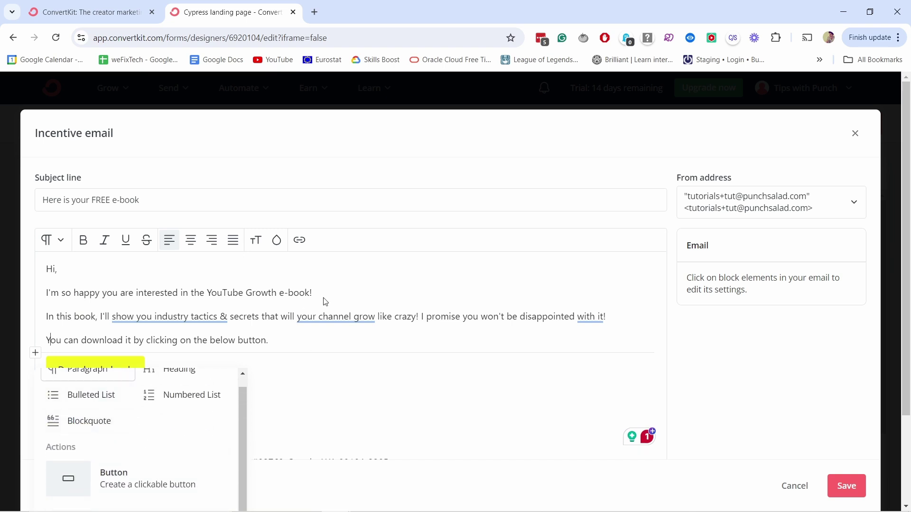
click(348, 293)
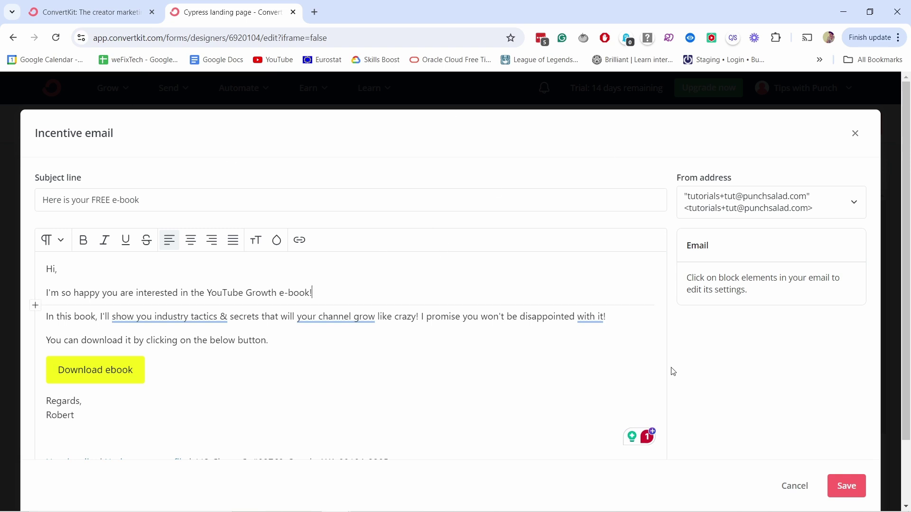
scroll(557, 330, down, 1)
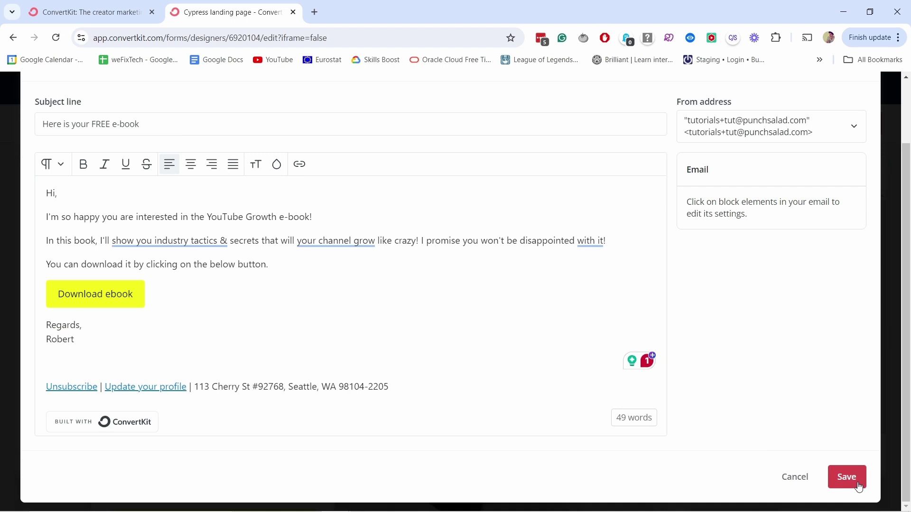
click(861, 481)
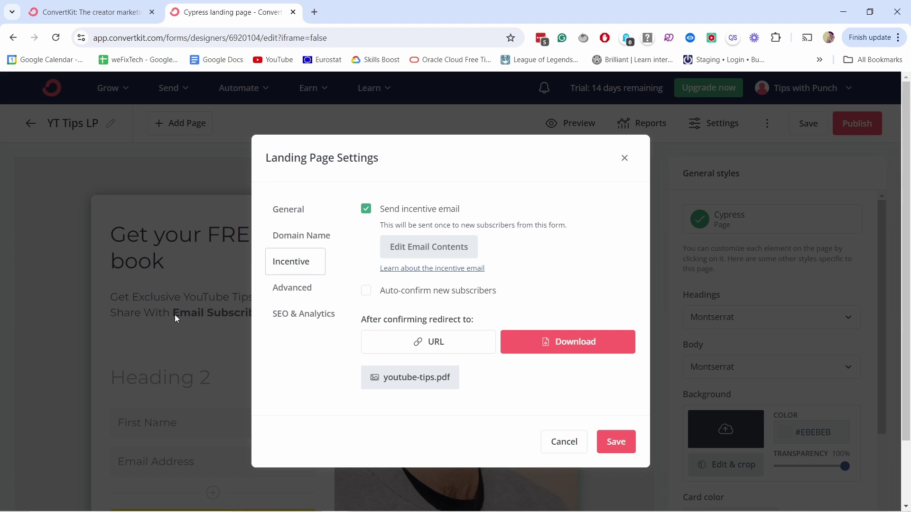
click(441, 248)
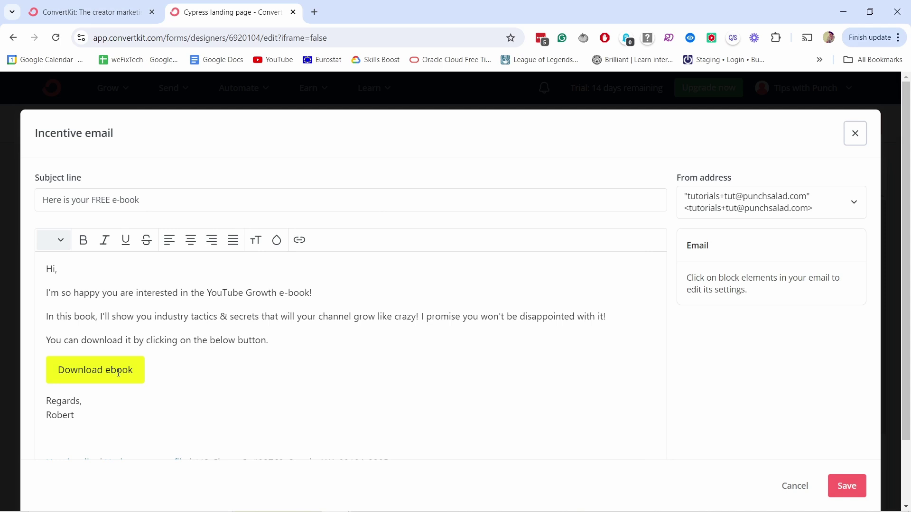
click(862, 131)
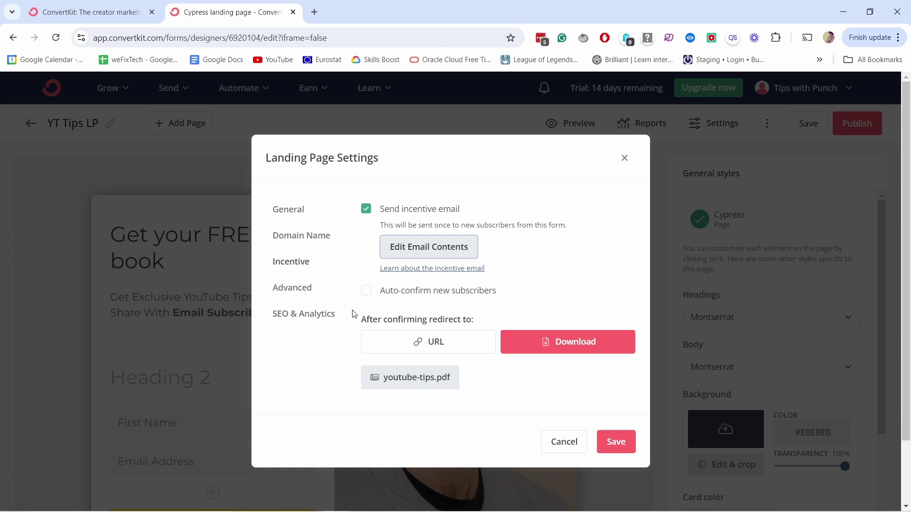
click(364, 291)
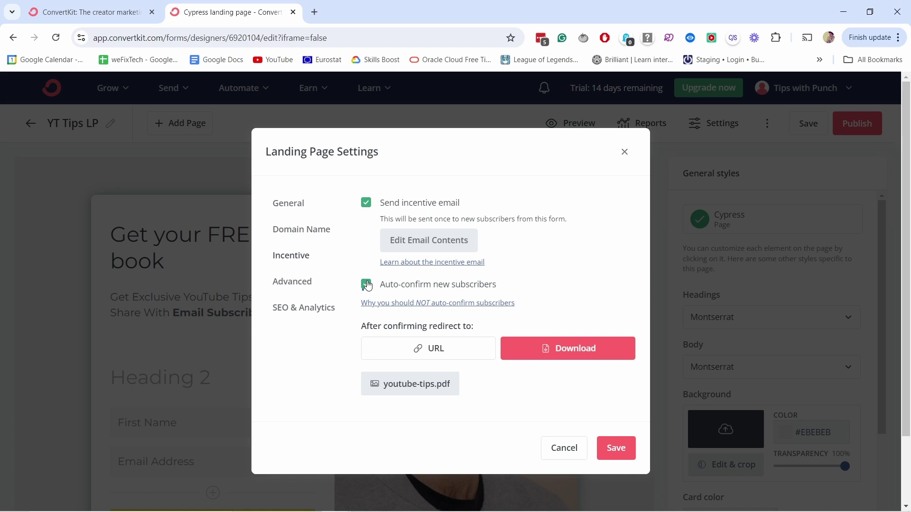
click(365, 284)
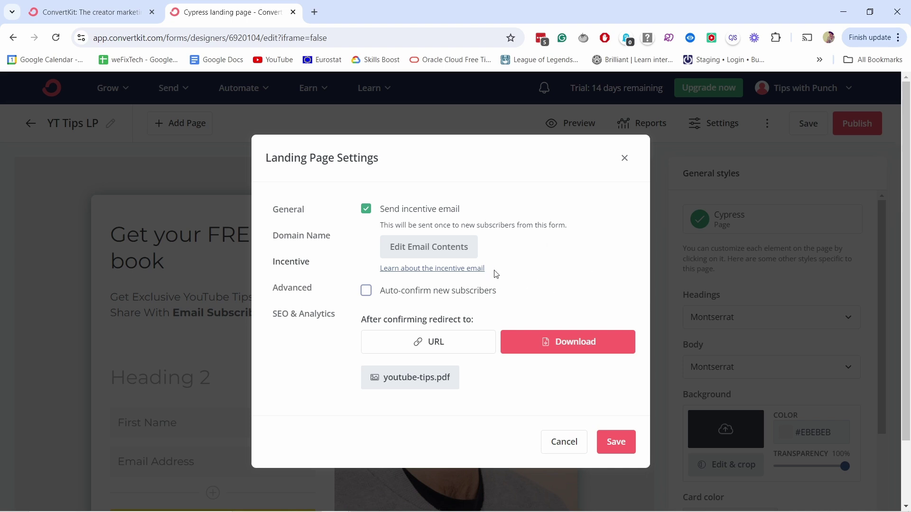
- Review the SEO & Analytics integrations, then save the landing page settings
click(302, 314)
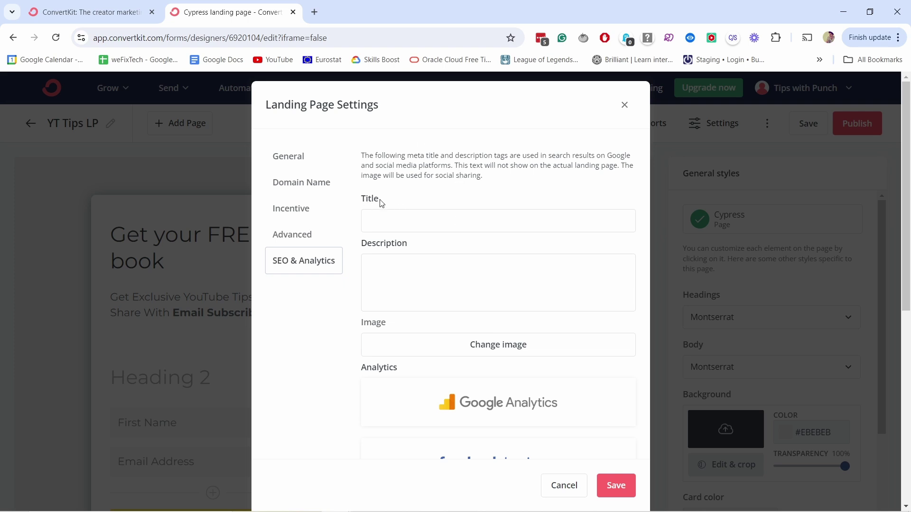
scroll(430, 292, down, 4)
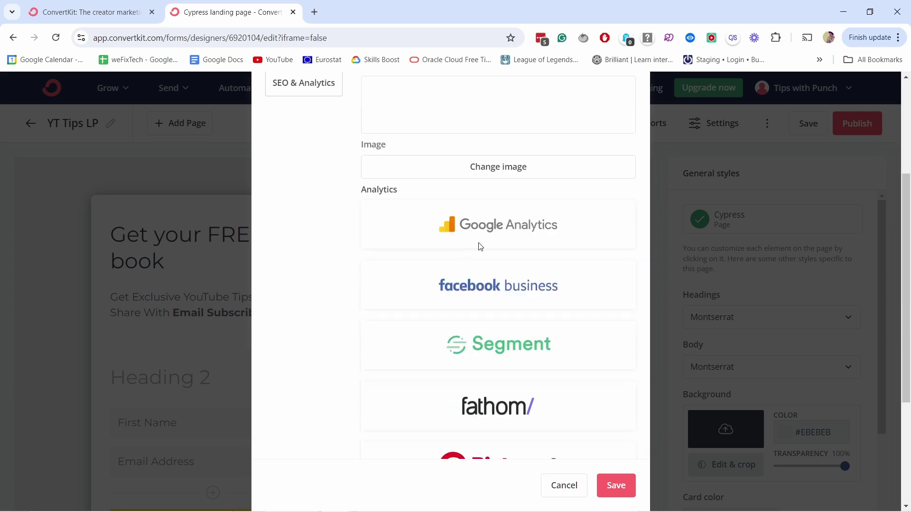
scroll(464, 226, down, 4)
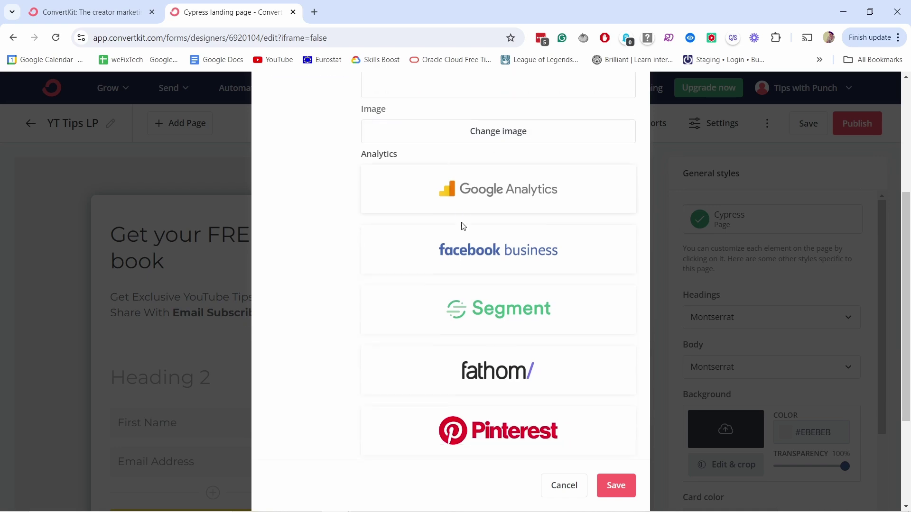
scroll(445, 309, up, 6)
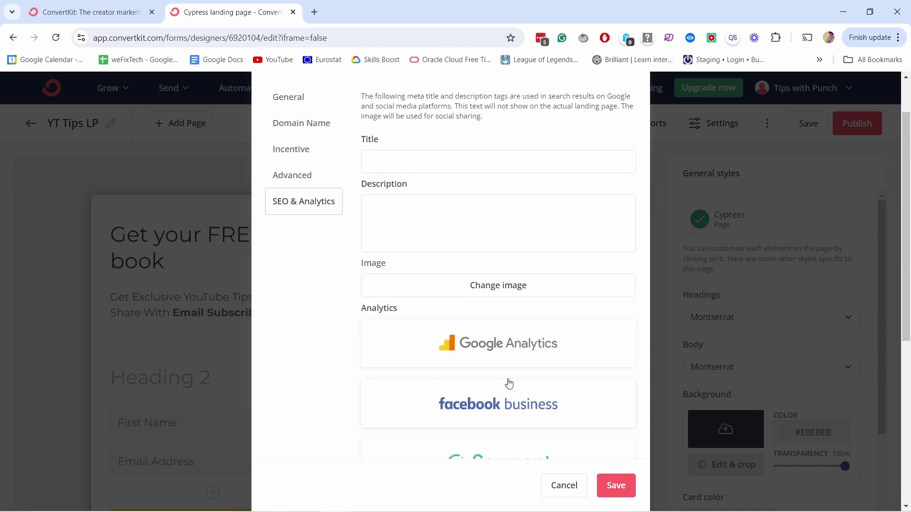
scroll(537, 357, up, 2)
click(612, 487)
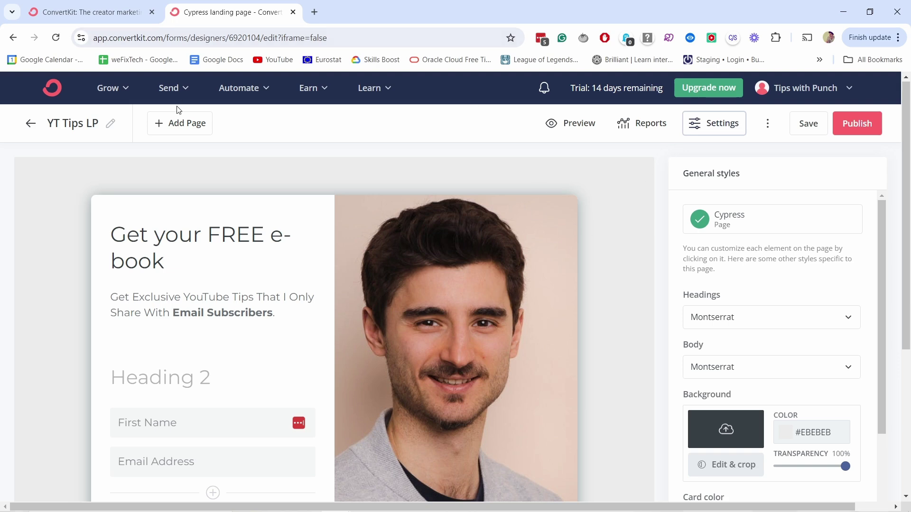
- Open the Thank You Page and view its success-message settings without changing anything
click(187, 125)
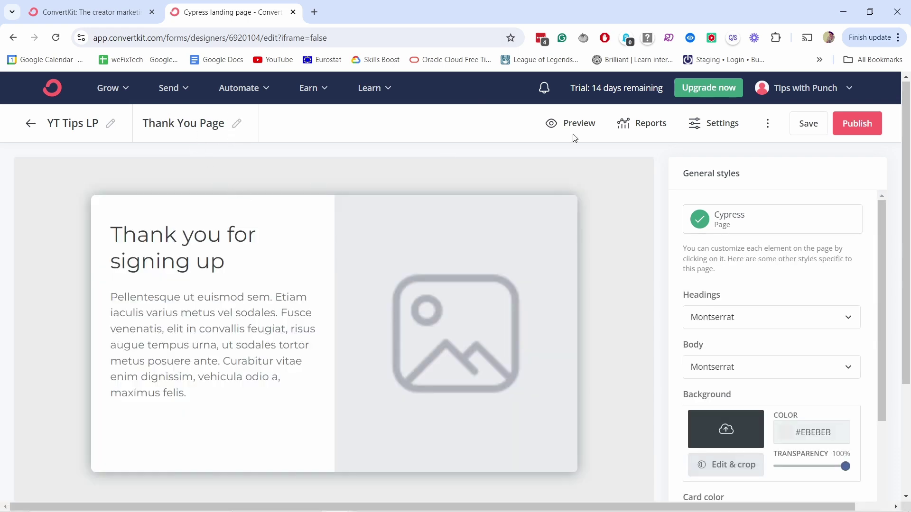
click(710, 123)
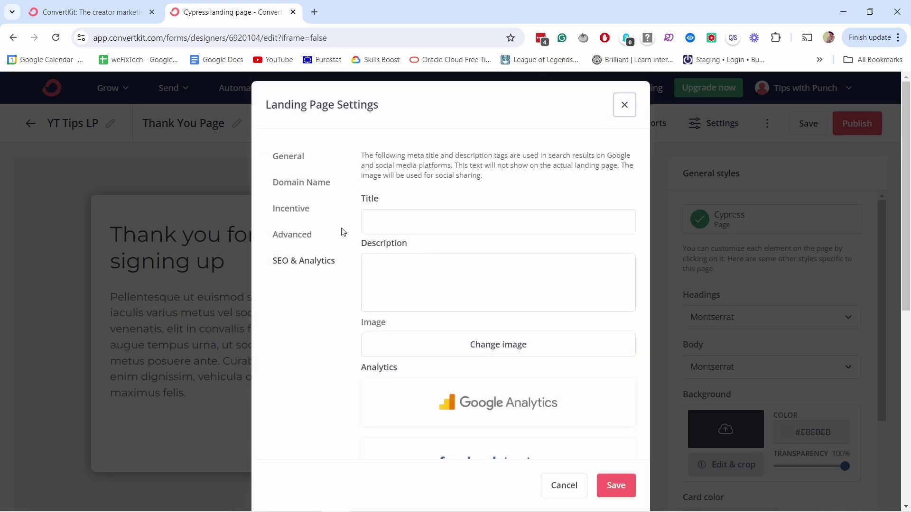
click(289, 157)
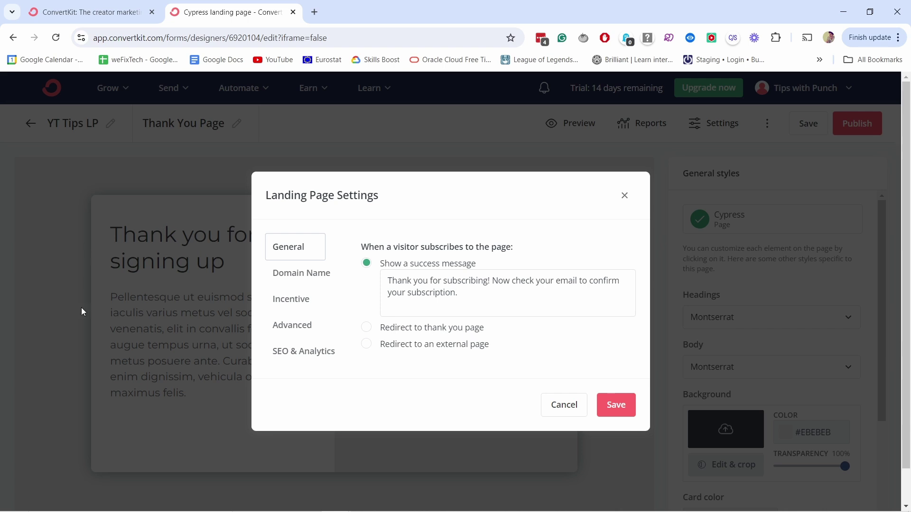
click(569, 405)
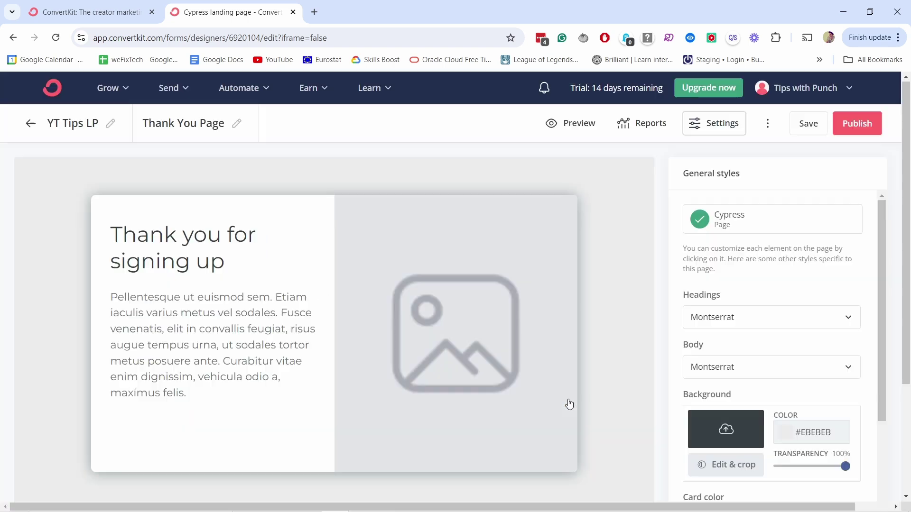
- Return to YT Tips LP, then save and publish it
click(71, 126)
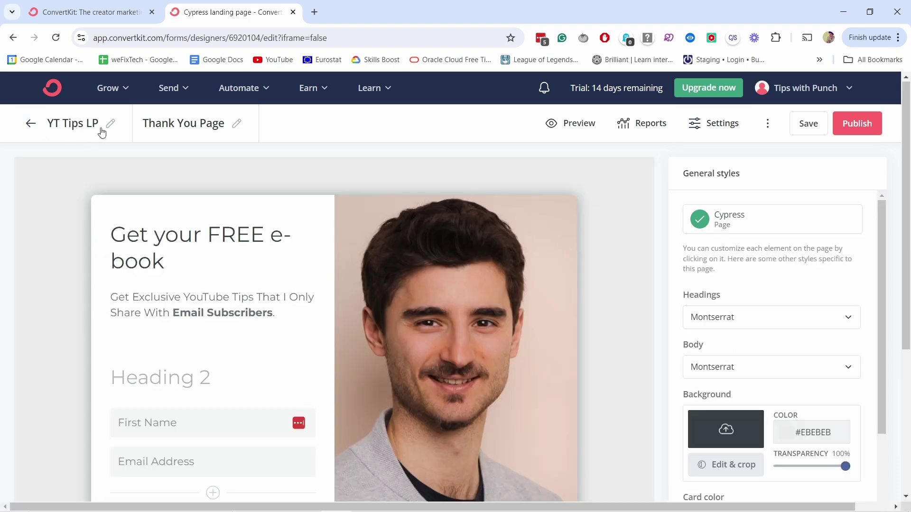
click(808, 124)
click(855, 124)
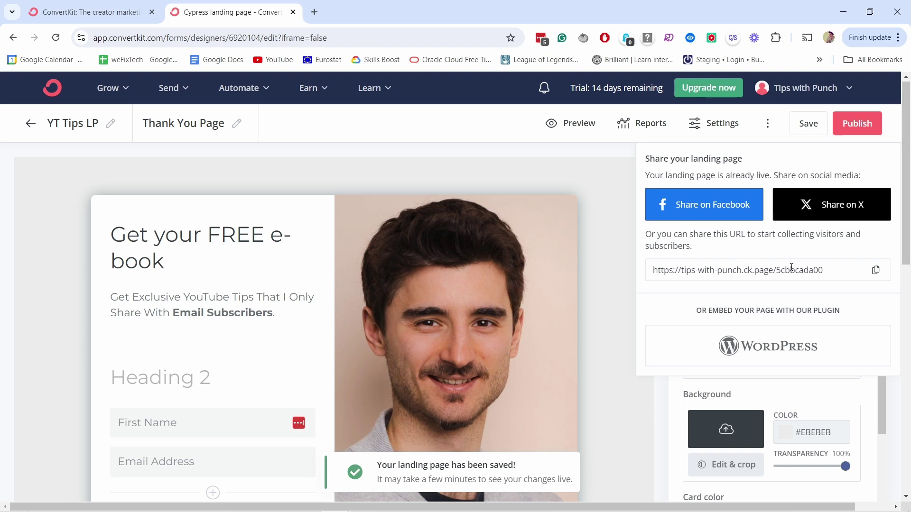
- Copy the landing page's public share URL
drag(822, 270, 651, 269)
click(819, 271)
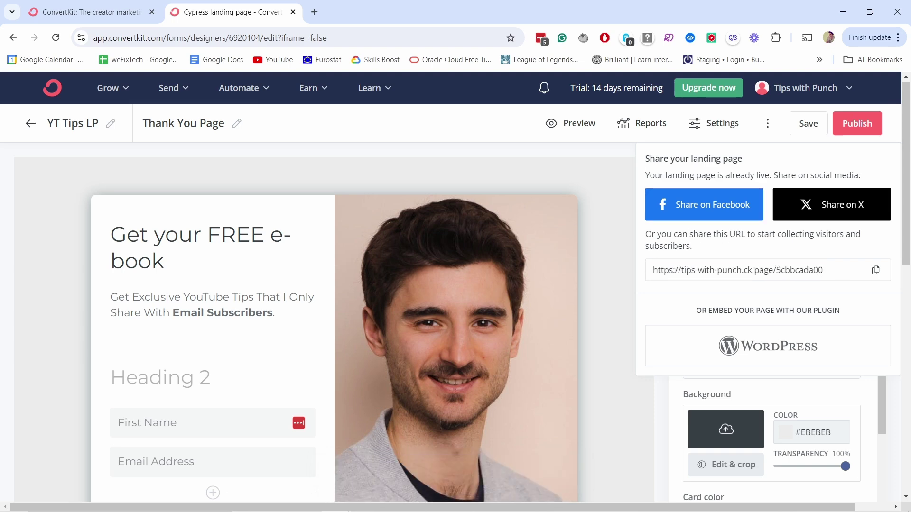
click(875, 270)
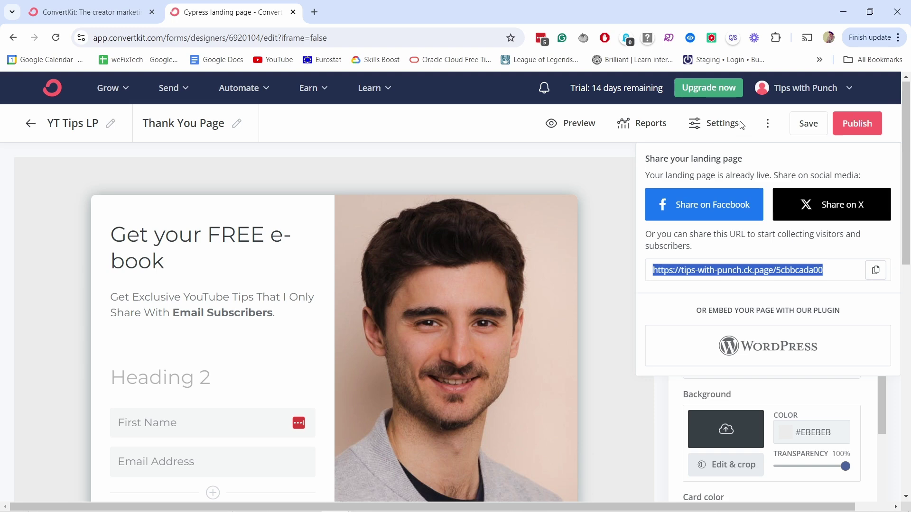
- Check the domain is tips-with-punch.ck.page with URL yt-tips, closing settings without saving
click(721, 124)
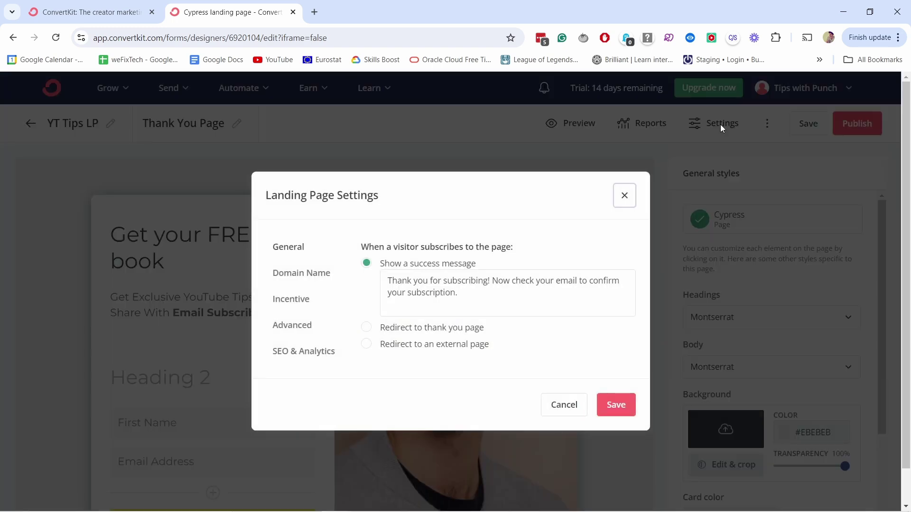
click(297, 277)
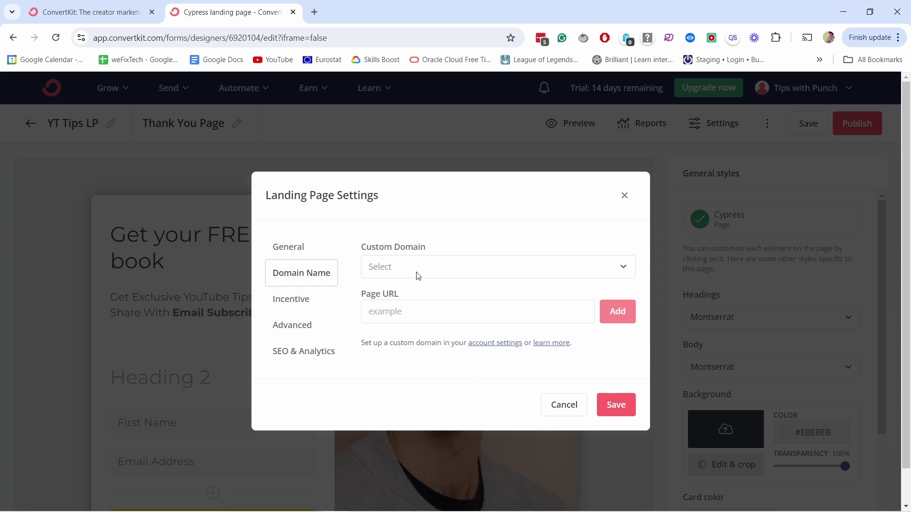
click(418, 276)
click(400, 291)
click(532, 312)
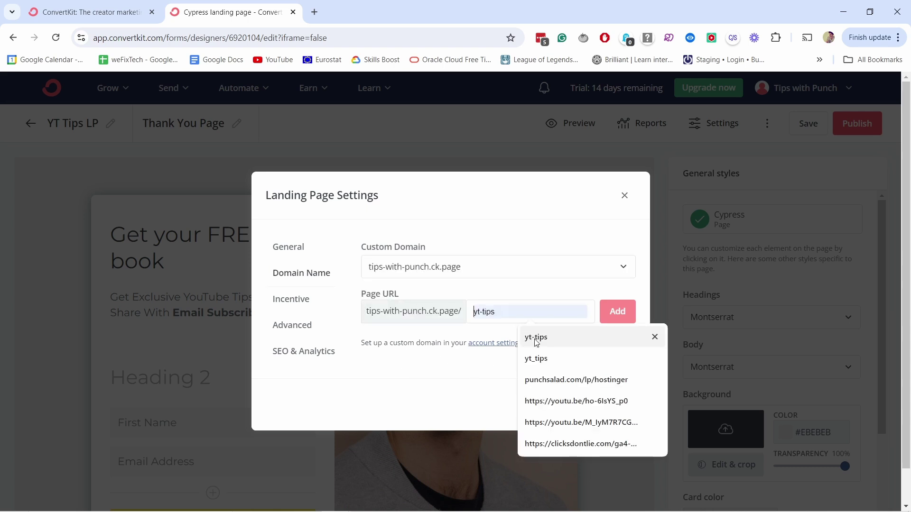
click(536, 338)
click(615, 312)
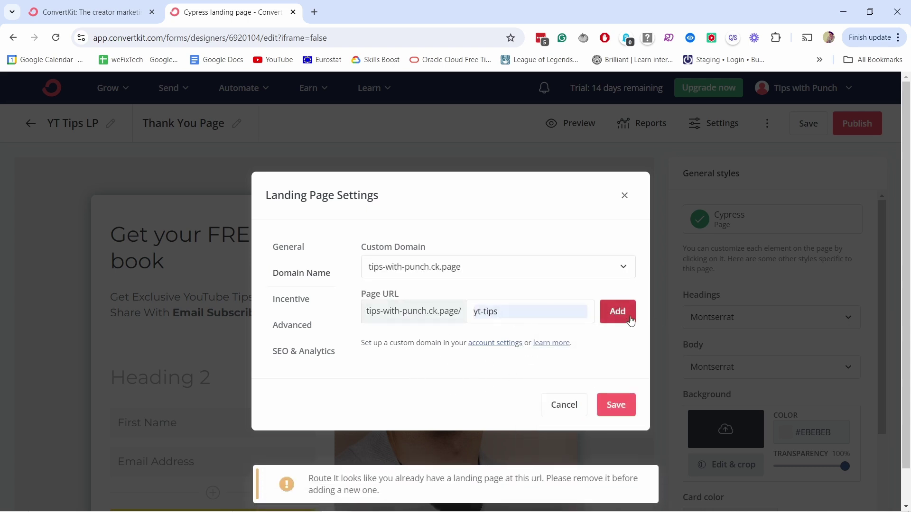
click(579, 405)
- Reload, copy the tips-with-punch.ck.page/yt-tips link again, and open an incognito window
click(55, 37)
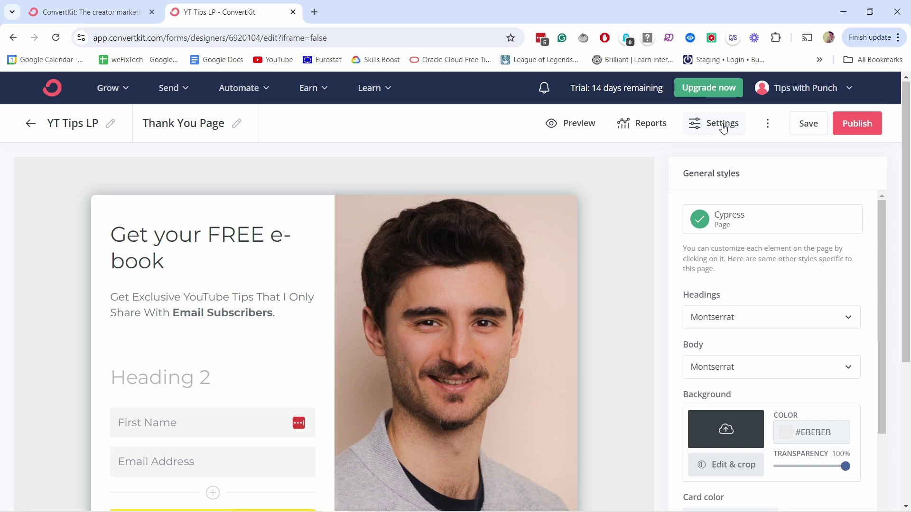
click(858, 125)
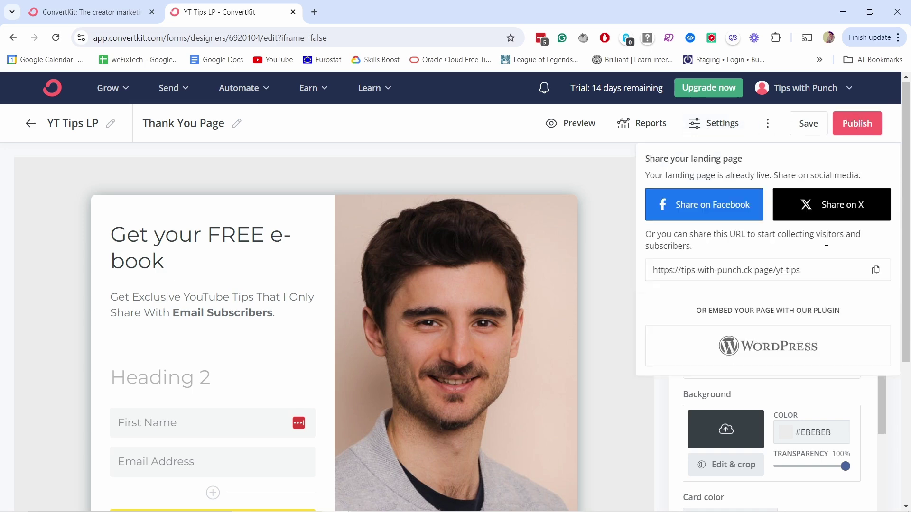
click(875, 270)
click(874, 38)
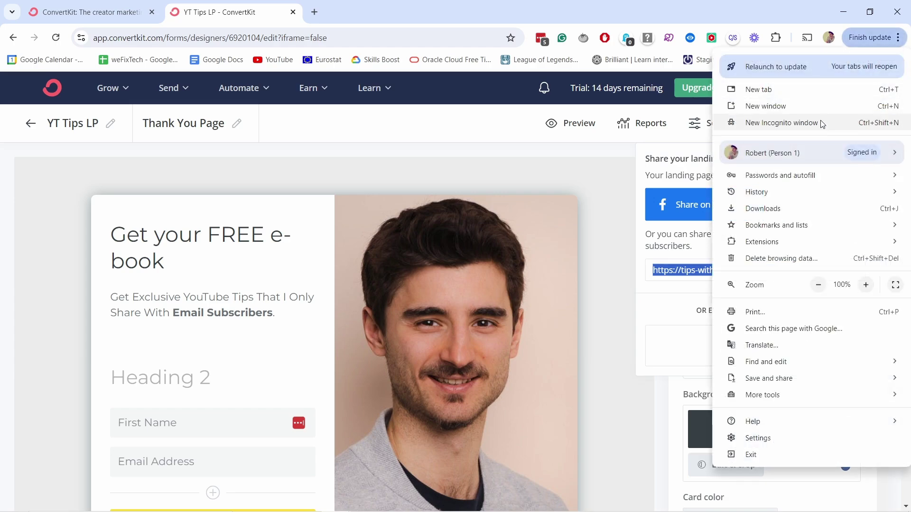
click(809, 123)
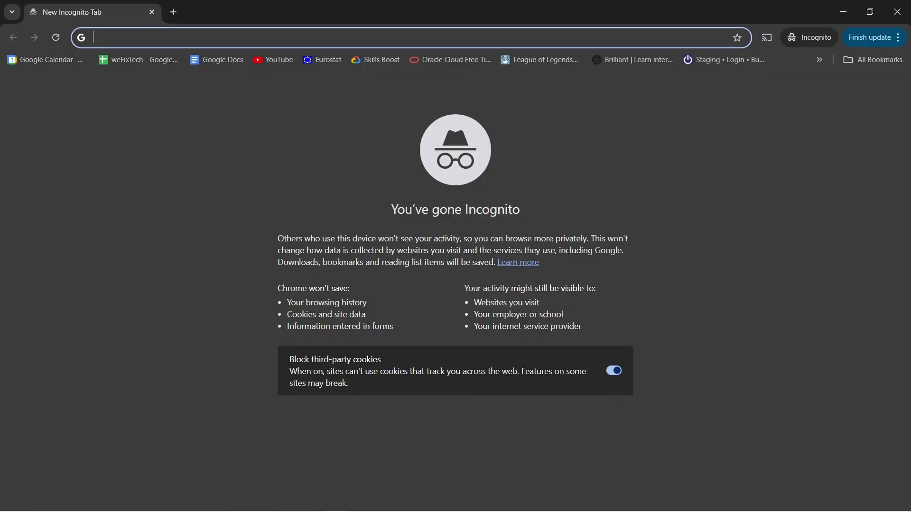
- Load the landing page URL in incognito and submit a signup with first name 'test' and a saved email
key(ctrl+v)
key(Return)
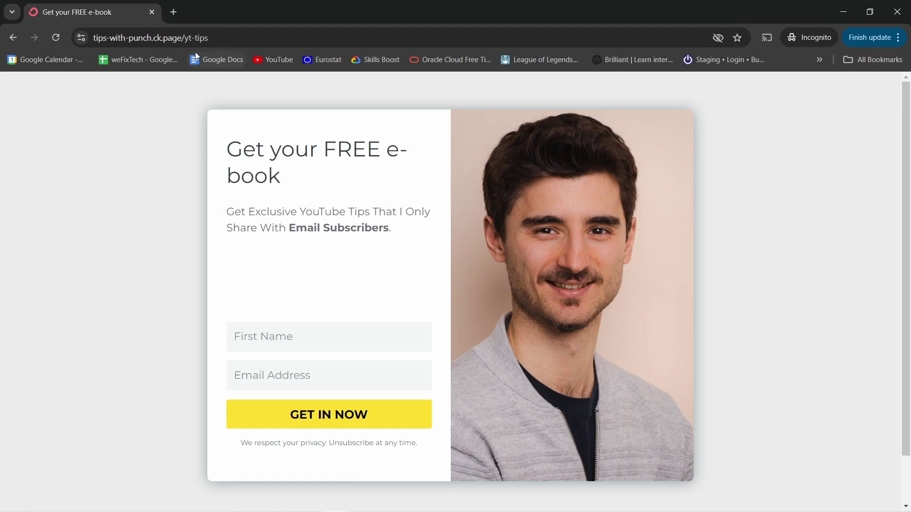
click(264, 335)
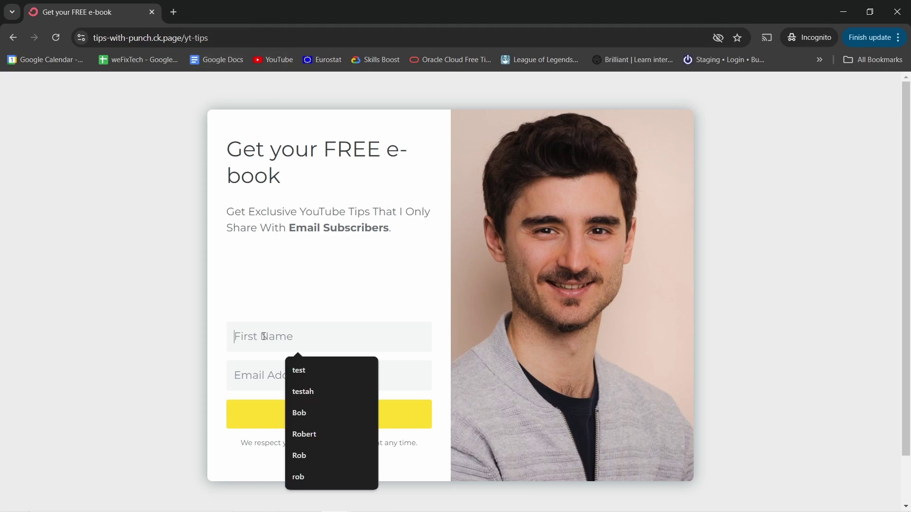
click(301, 371)
click(287, 375)
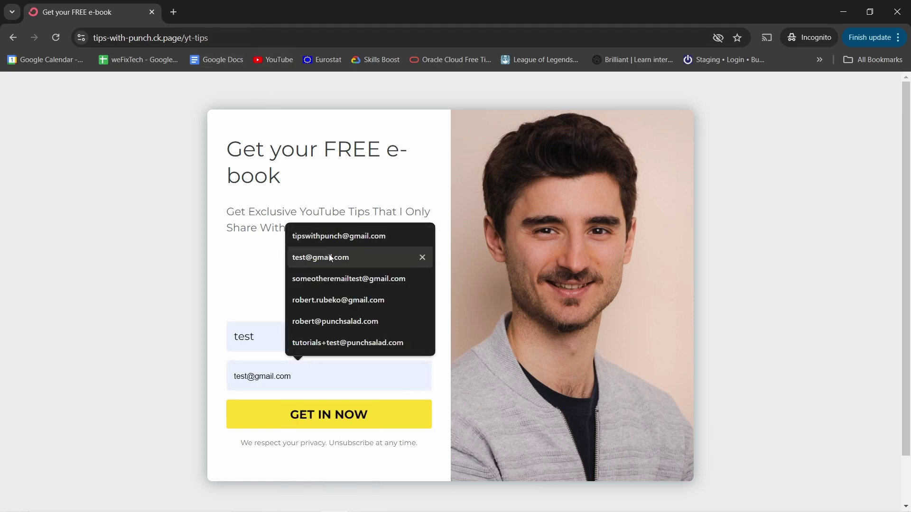
click(335, 321)
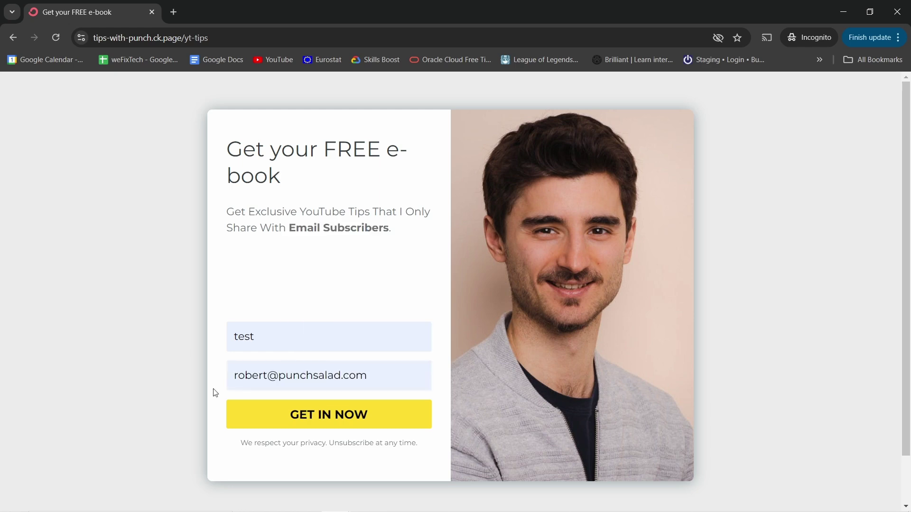
click(253, 418)
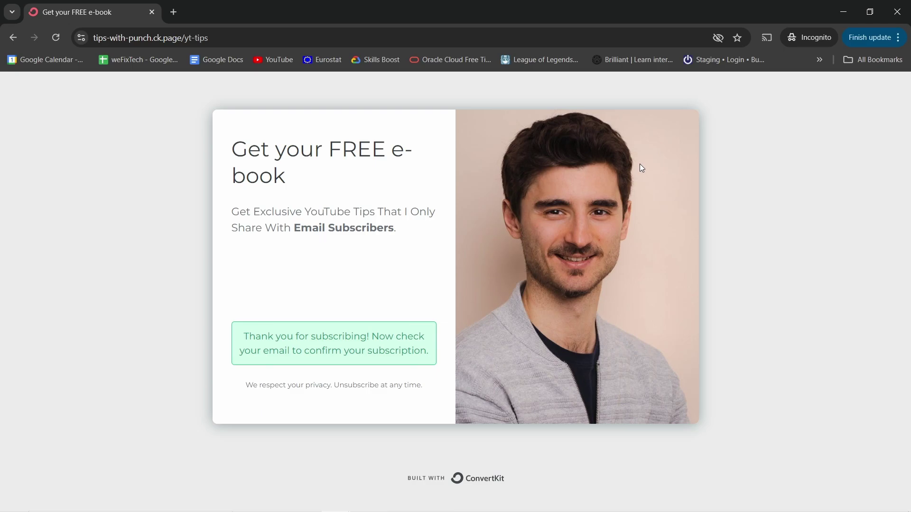
key(alt+Tab)
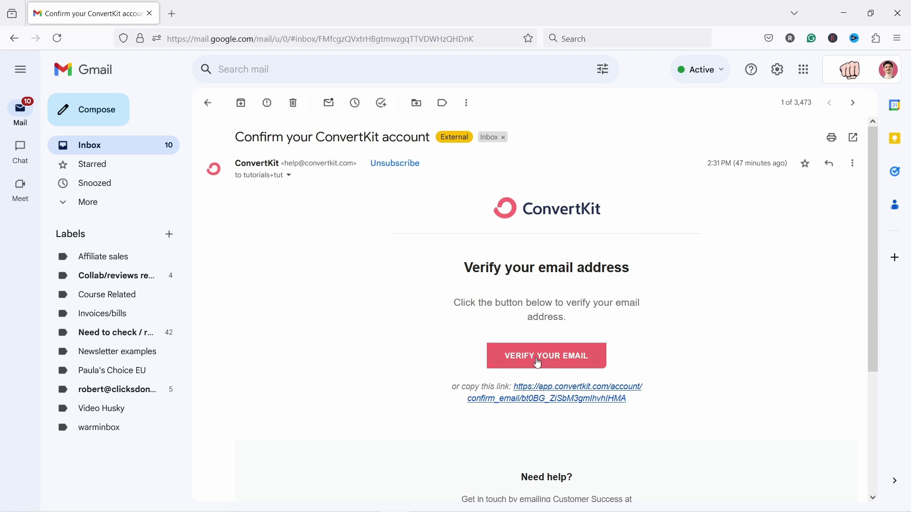
- Copy the email's verification link and paste it into a new Chrome tab
right_click(569, 388)
click(612, 275)
click(847, 14)
click(314, 12)
key(ctrl+v)
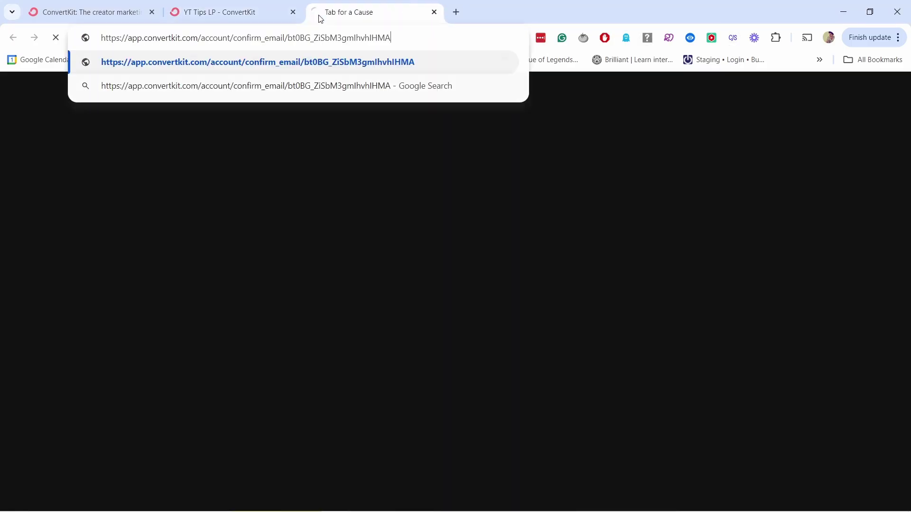
- Load the verification link to confirm the email, then go back to the YT Tips LP editor tab
key(Return)
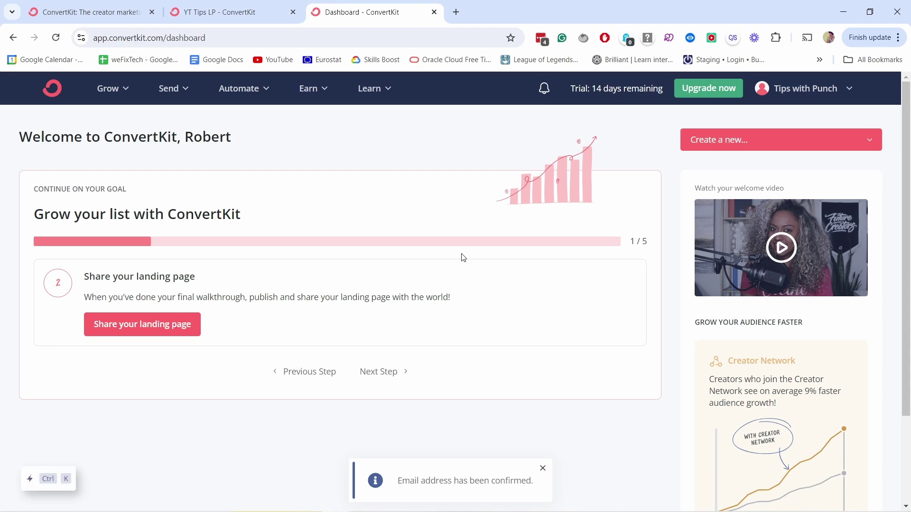
click(239, 11)
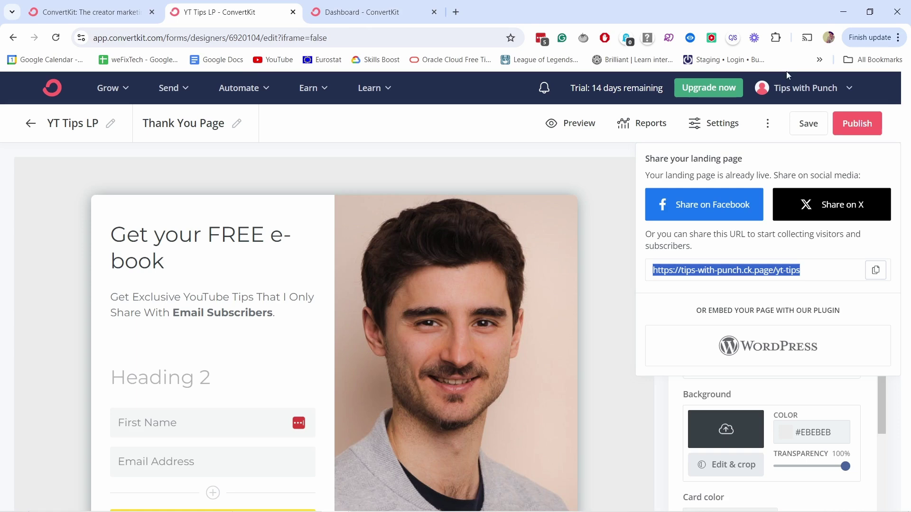
- Copy the landing page's share URL and open it in a new tab
click(875, 270)
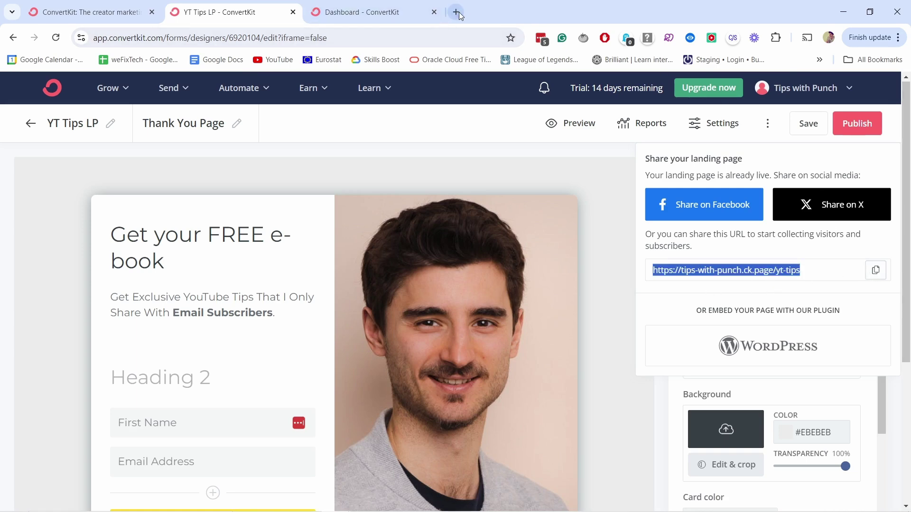
click(455, 12)
key(ctrl+v)
key(Return)
- Submit a signup with first name 'test' and a saved email, then check the Gmail inbox
click(280, 335)
text(test)
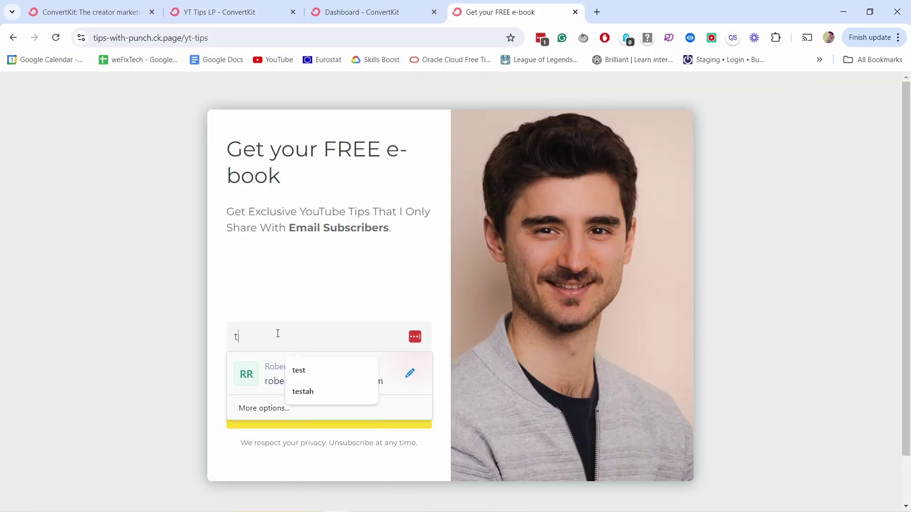
click(361, 373)
click(337, 299)
key(Return)
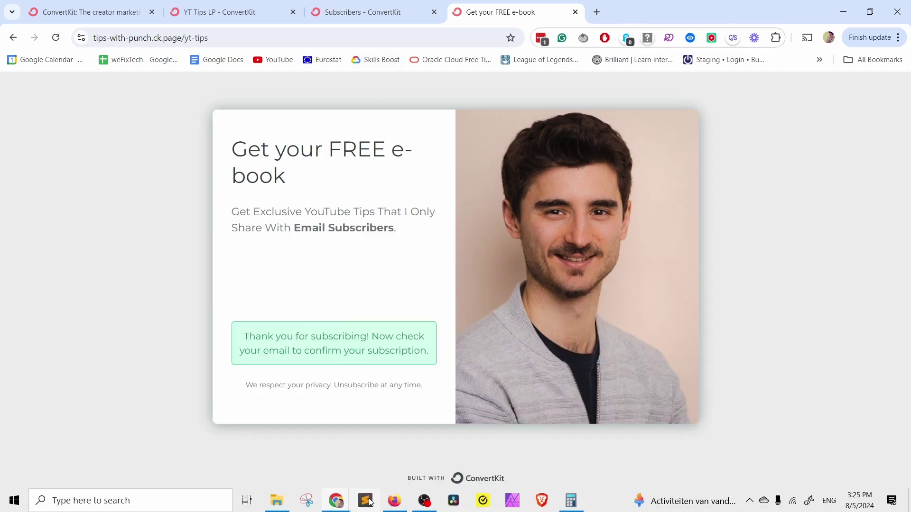
click(394, 501)
click(158, 147)
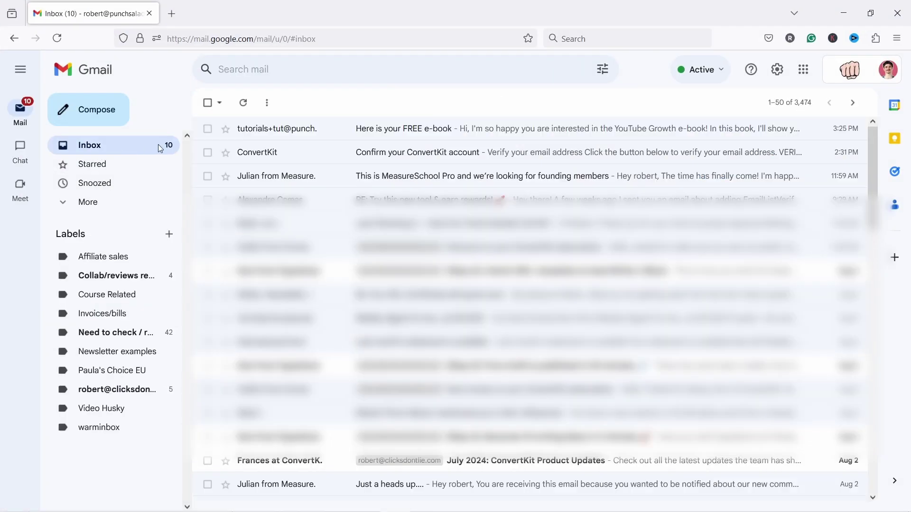
- Open the 'Here is your FREE e-book' email and follow its e-book download link
click(447, 139)
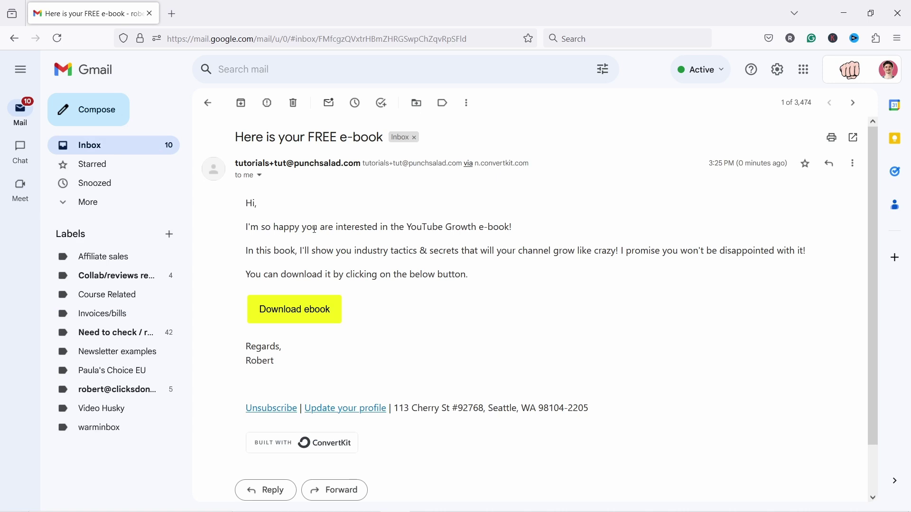
click(306, 308)
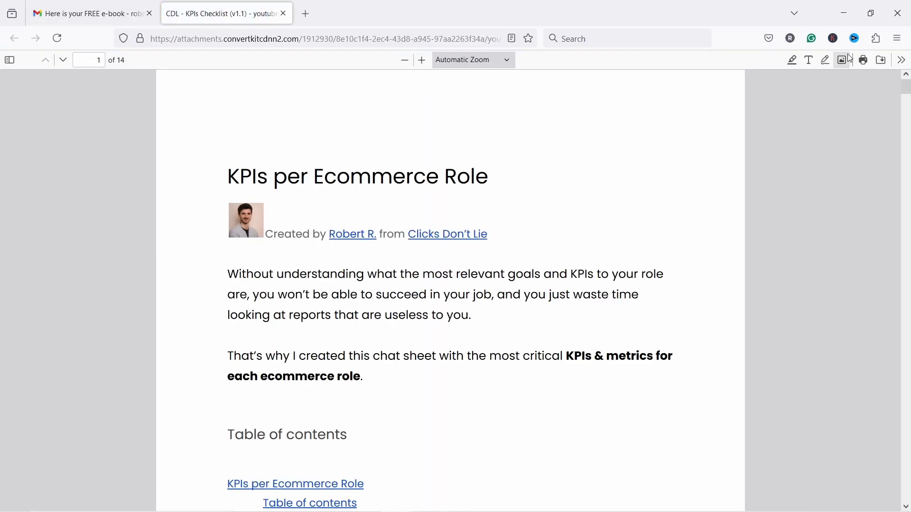
- Attempt to save the e-book PDF, cancel the save dialog, and return to Chrome
click(883, 61)
key(Escape)
key(alt+Tab)
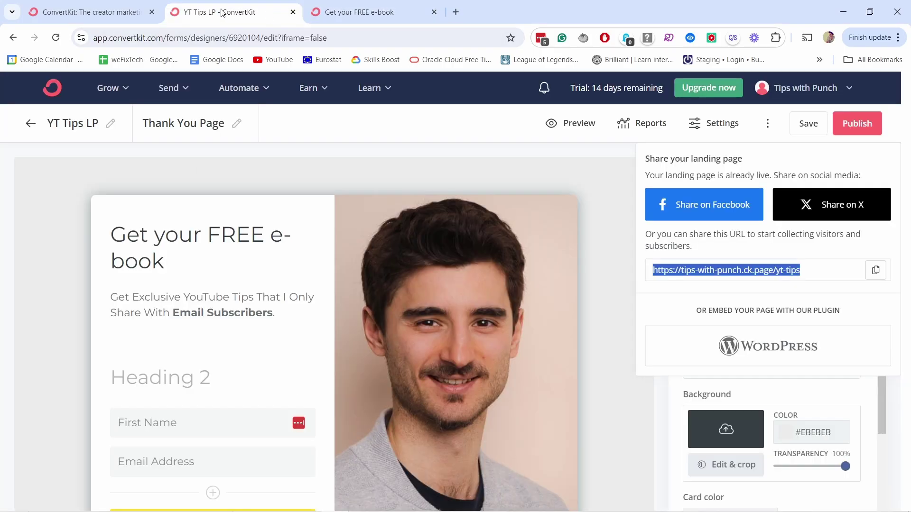
- Open Grow > Subscribers and find the confirmed test subscriber dated Aug 05, 2024
click(120, 88)
click(145, 143)
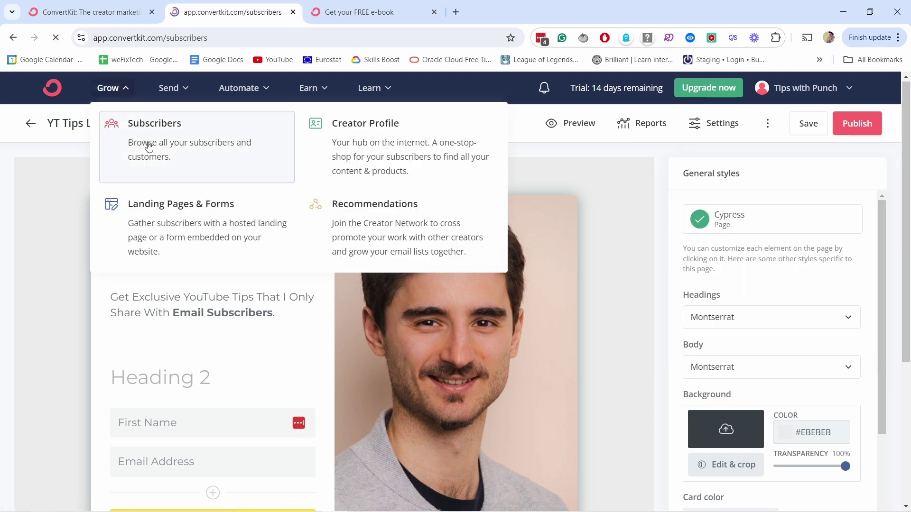
scroll(180, 359, down, 5)
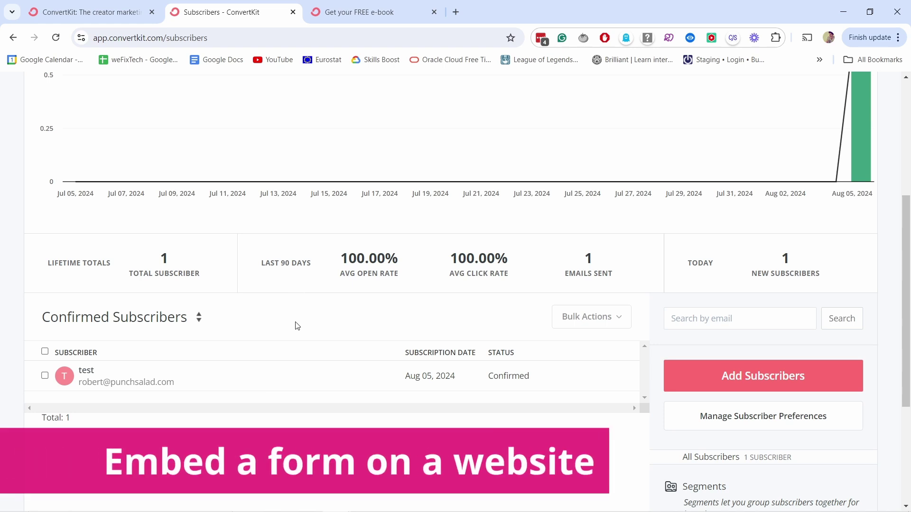
scroll(398, 347, up, 5)
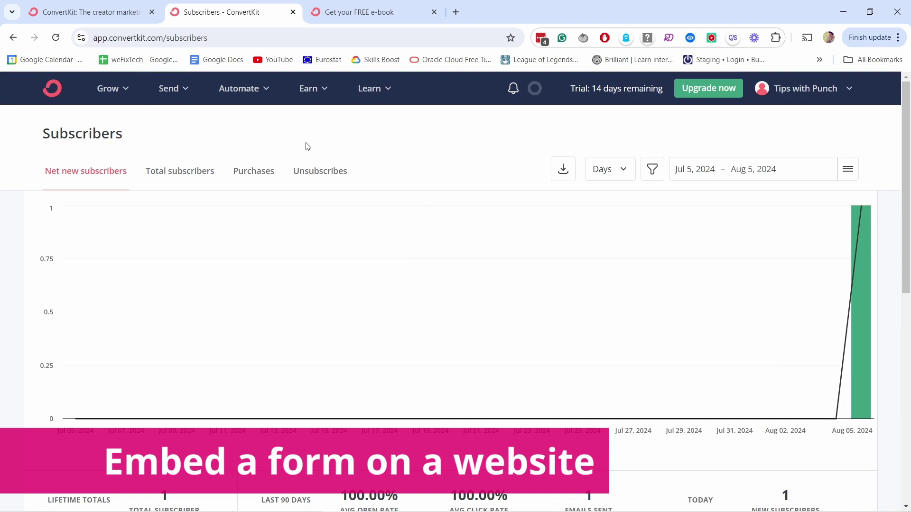
- From Landing Pages & Forms, create an inline form using the Charlotte template
click(128, 88)
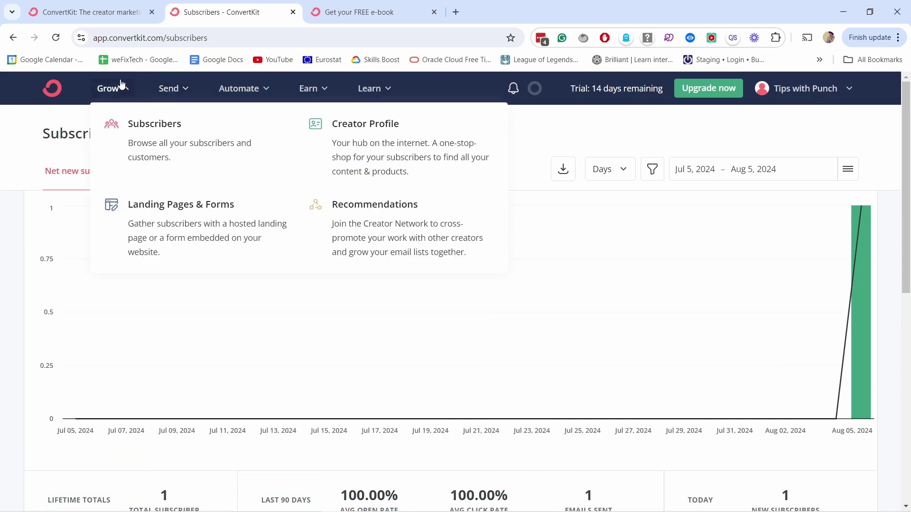
click(185, 216)
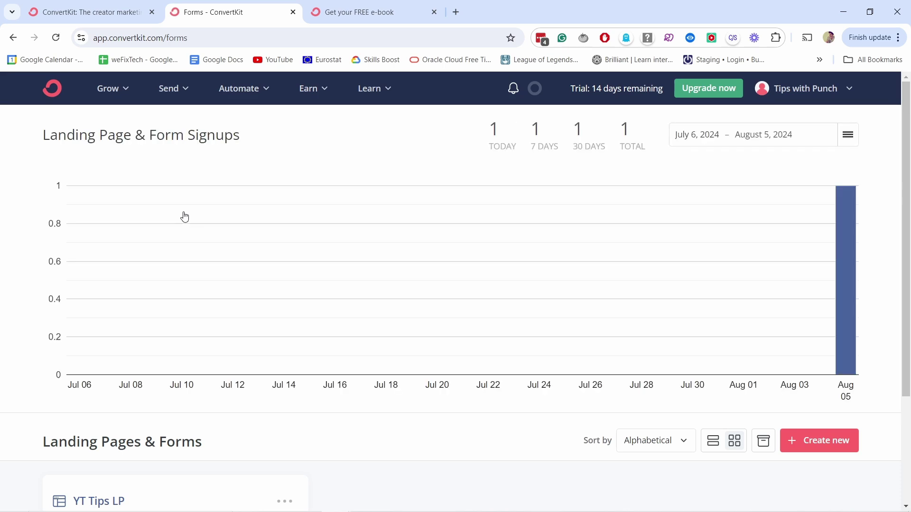
scroll(640, 321, down, 3)
click(813, 297)
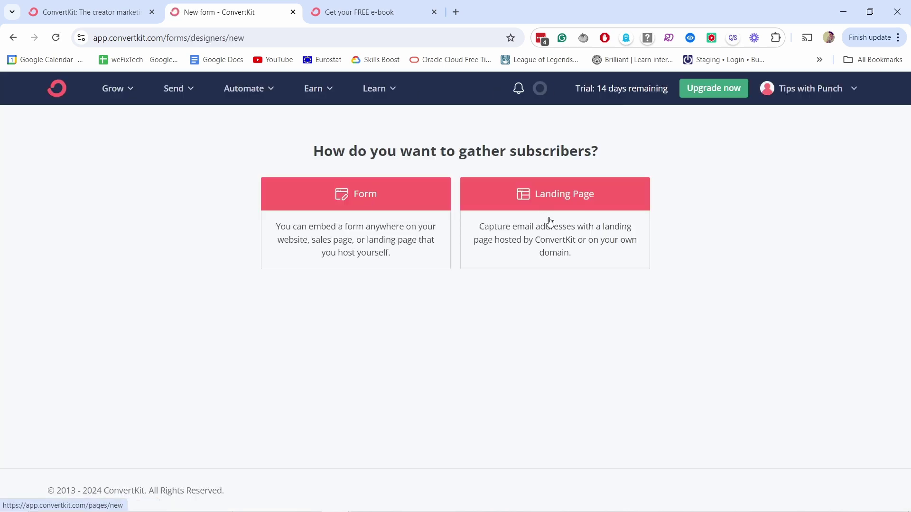
click(389, 207)
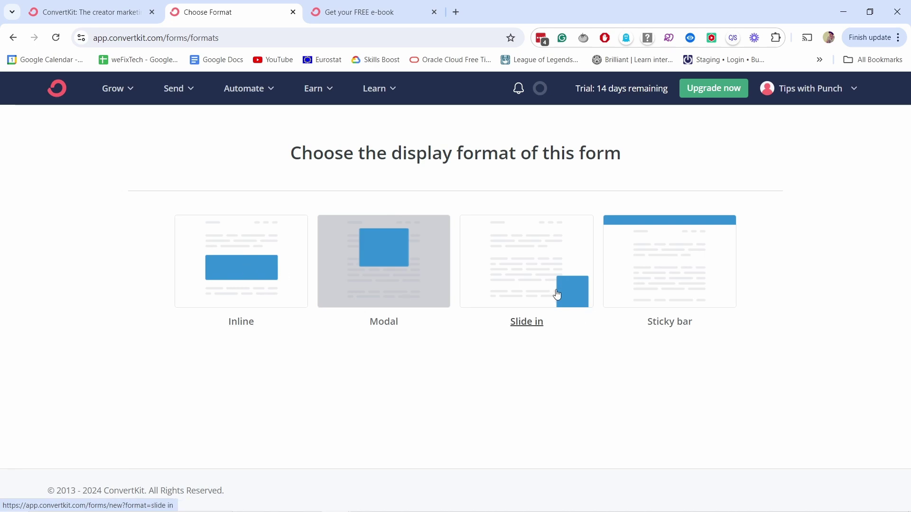
click(241, 277)
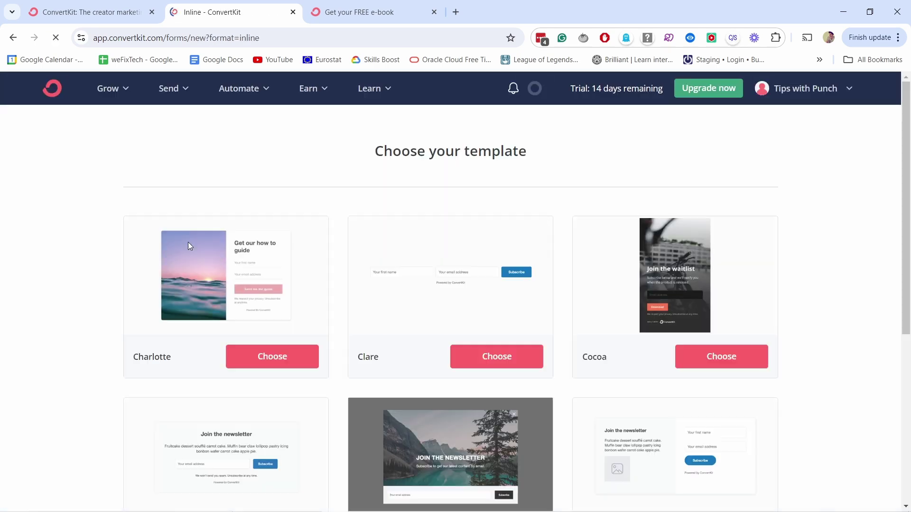
scroll(223, 233, down, 6)
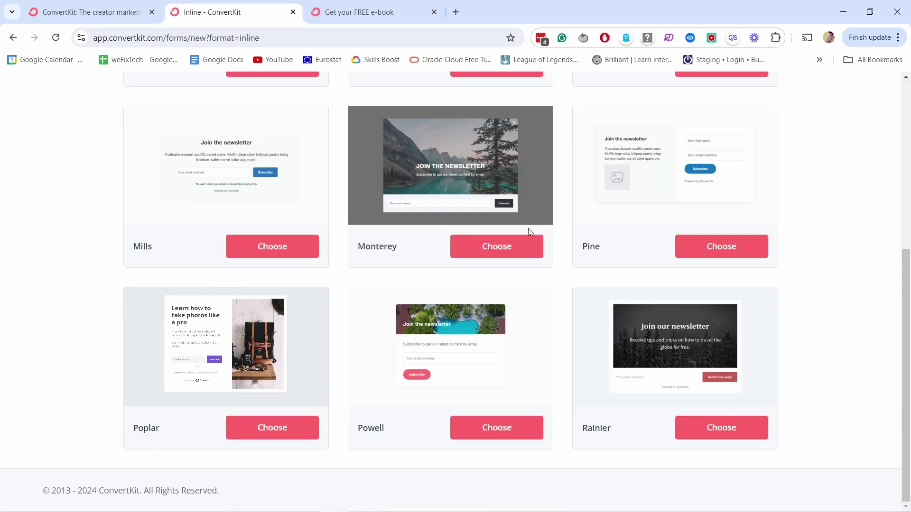
scroll(528, 232, up, 3)
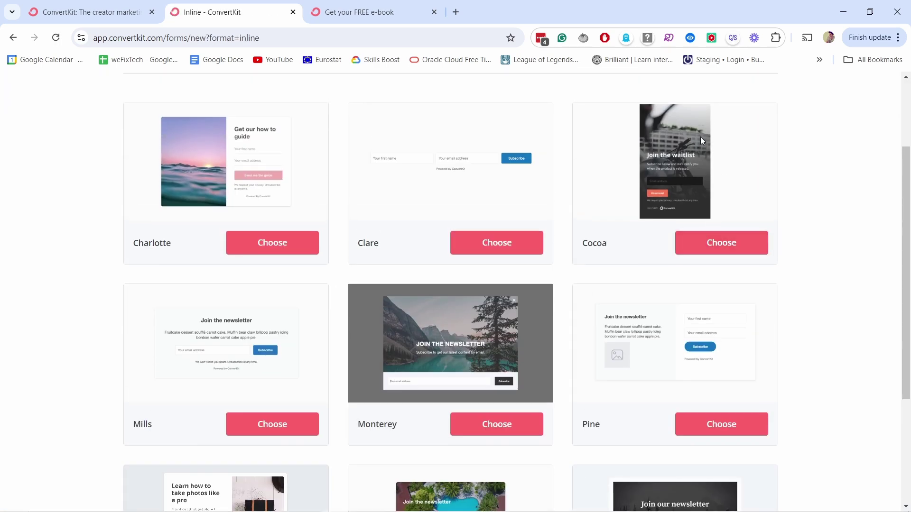
click(262, 242)
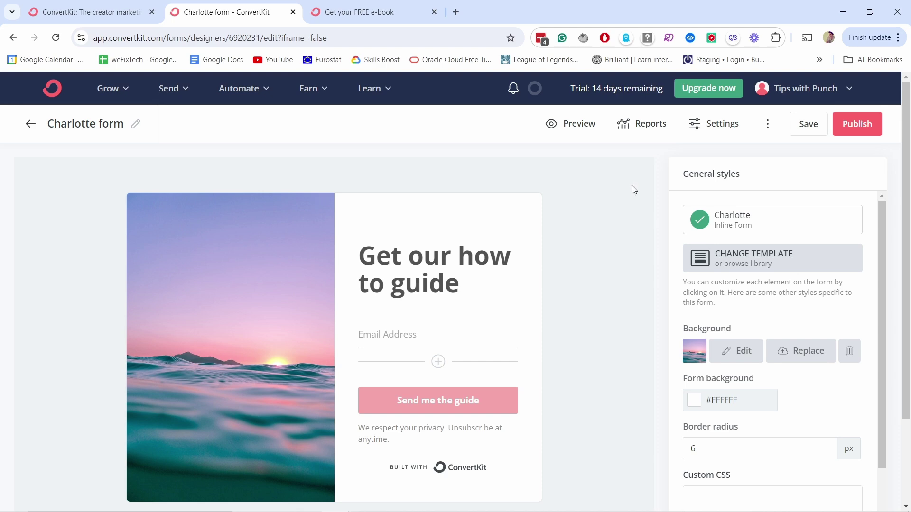
- Save and publish the Charlotte form
scroll(633, 190, down, 2)
scroll(628, 172, up, 2)
click(808, 132)
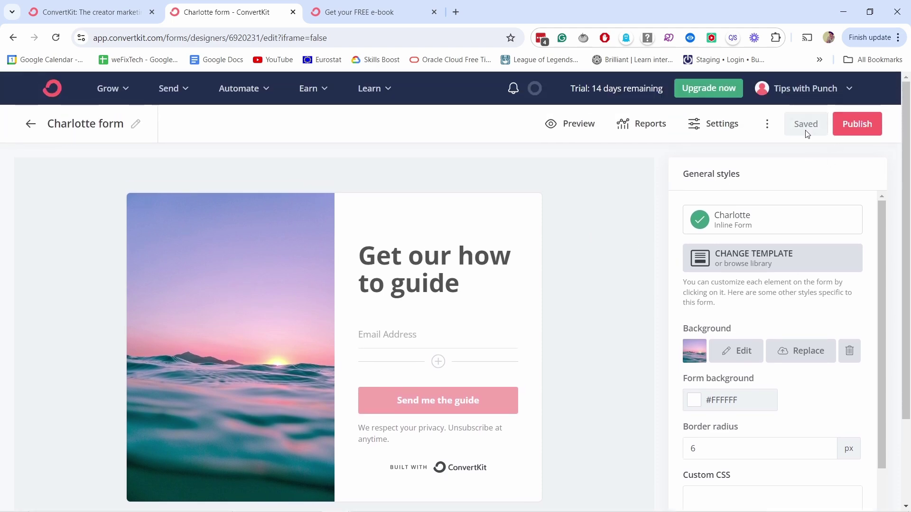
click(858, 124)
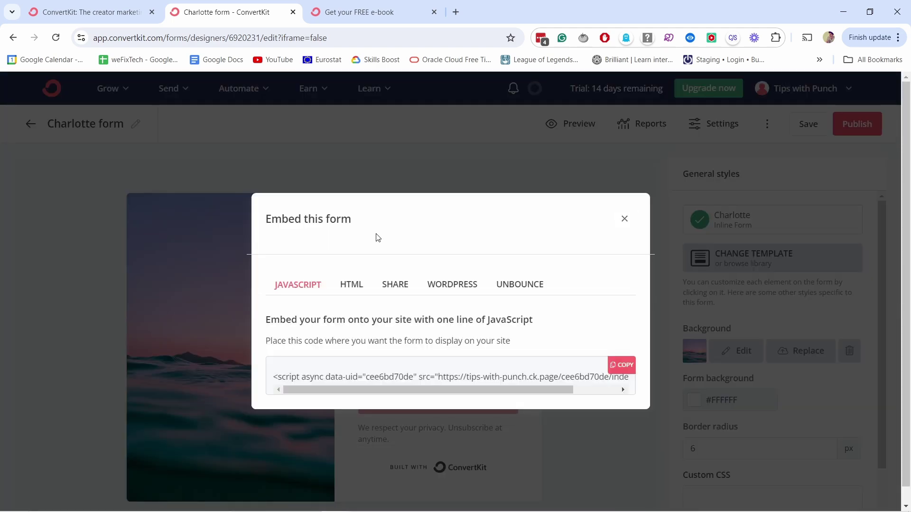
- Copy the form's JavaScript embed code and switch to the Elementor editor
click(458, 288)
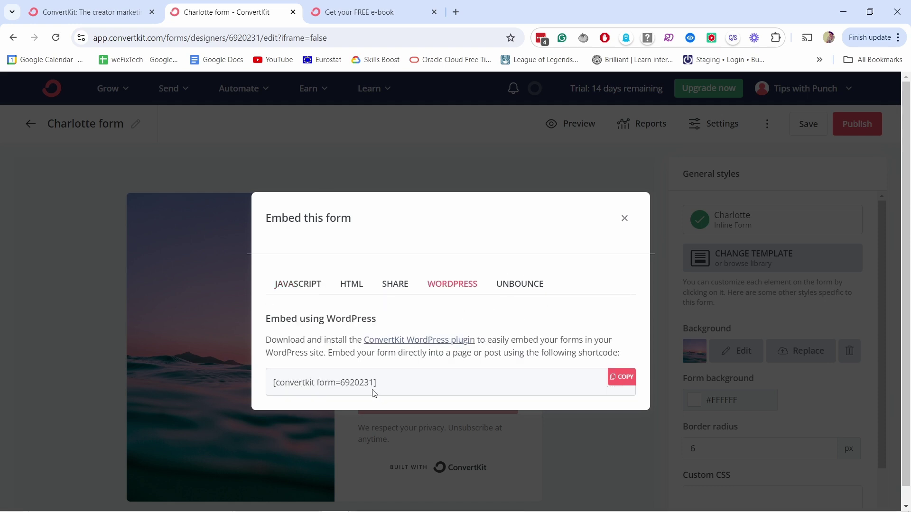
click(297, 284)
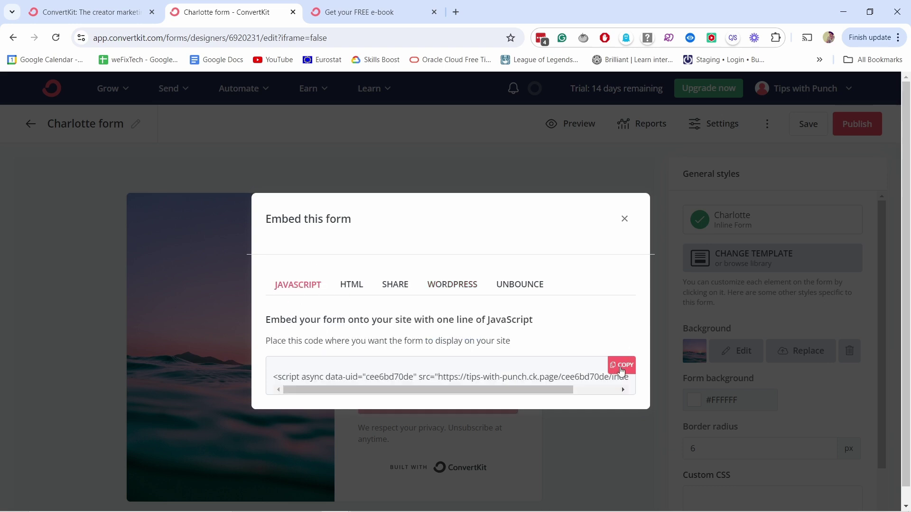
click(621, 371)
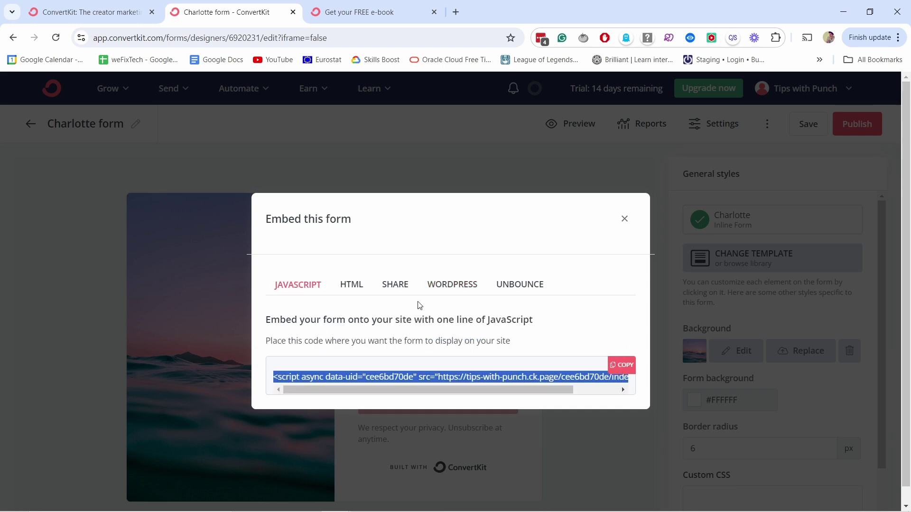
key(alt+Tab)
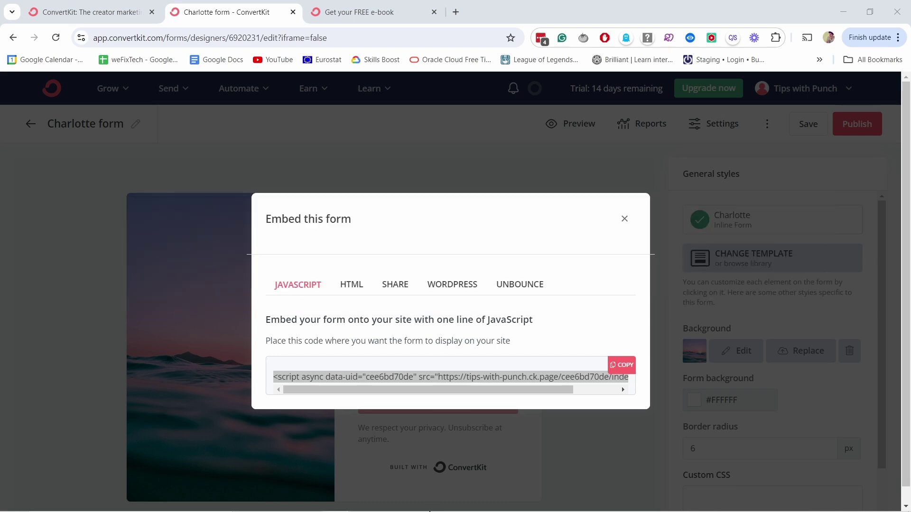
key(alt+Tab)
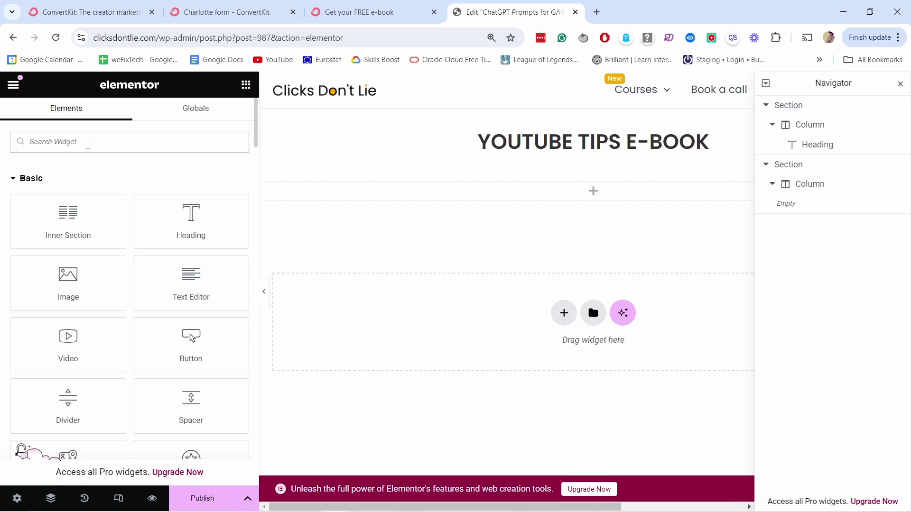
- Add an HTML widget with the pasted ConvertKit script below the heading and preview the page
text(html)
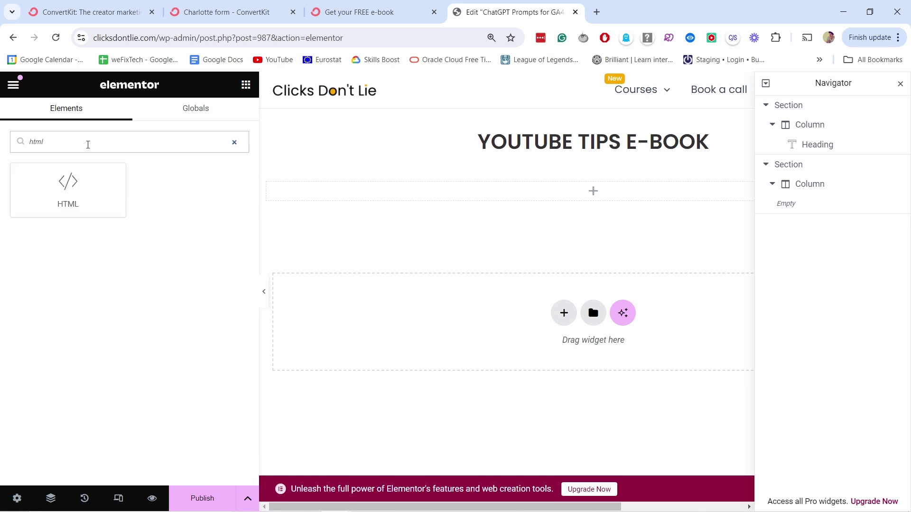
drag(101, 189, 478, 196)
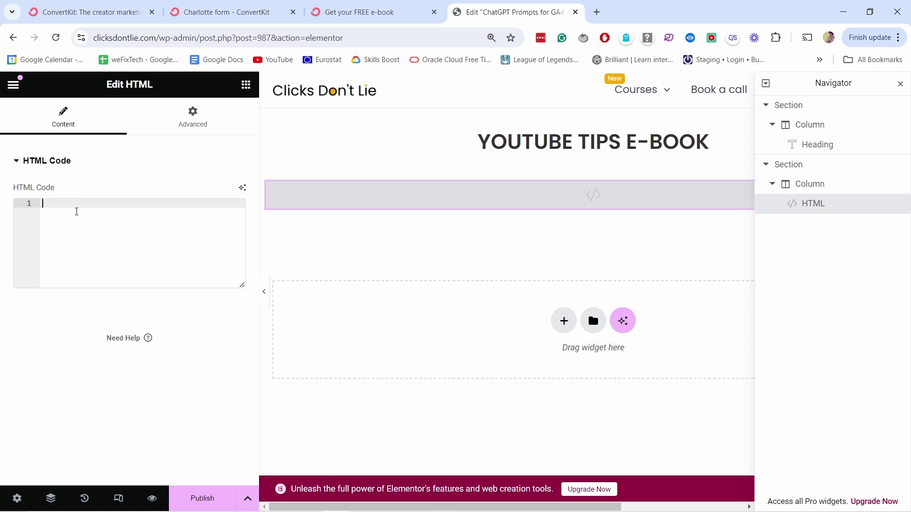
text(<script async data-uid="cee6bd70de" src="https://tips-with-punch.ck.page/cee6bd70de/index.js"></script>)
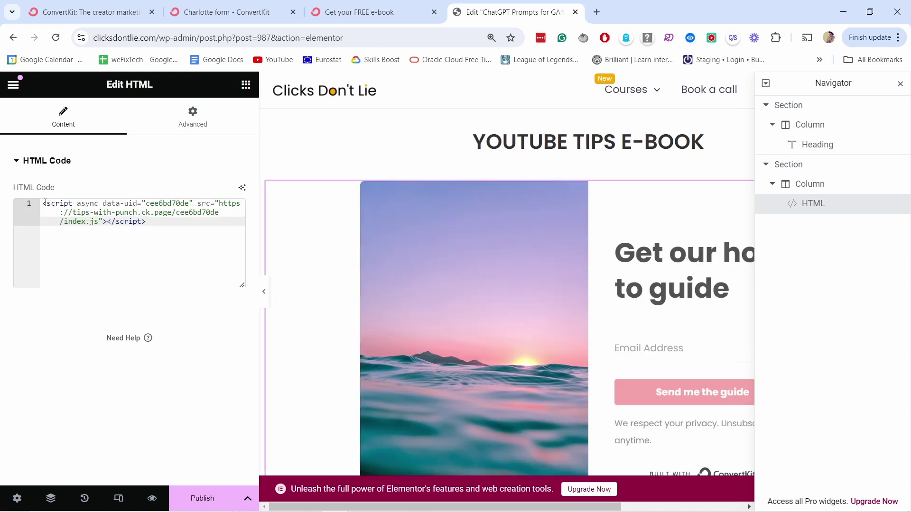
drag(45, 203, 147, 222)
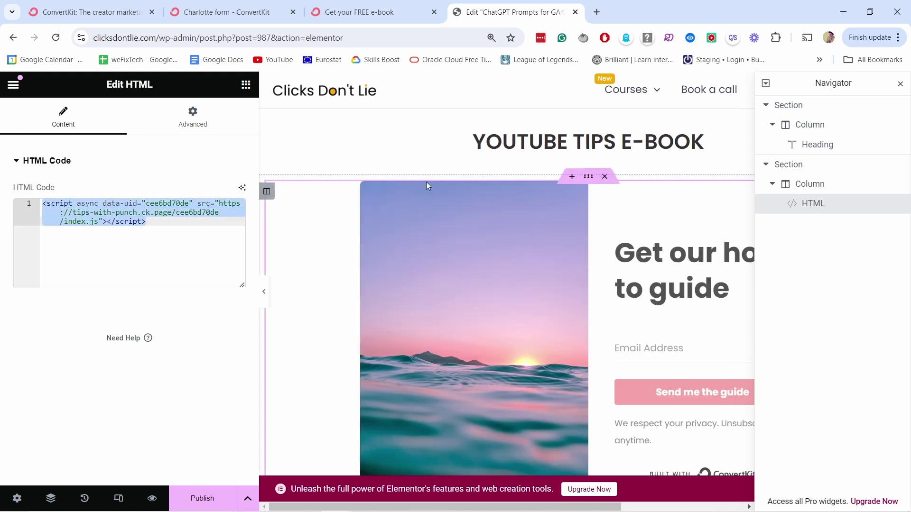
scroll(602, 183, down, 3)
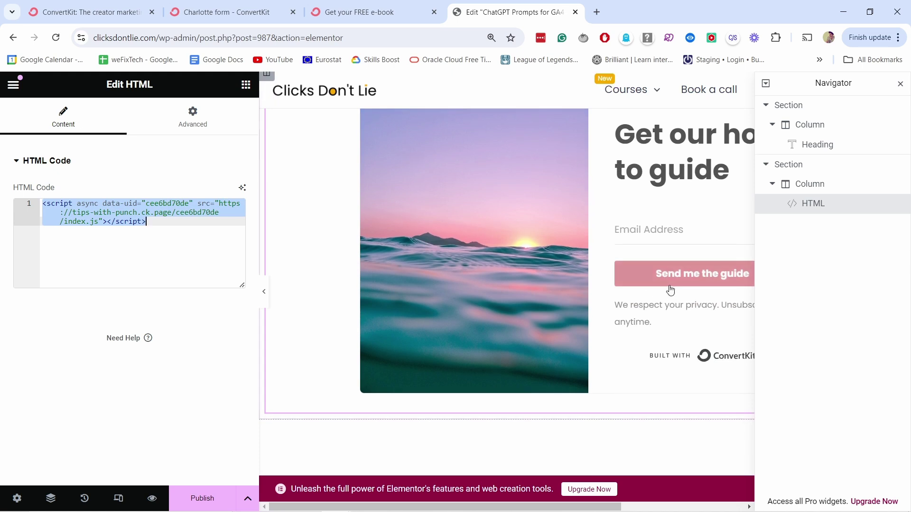
click(152, 498)
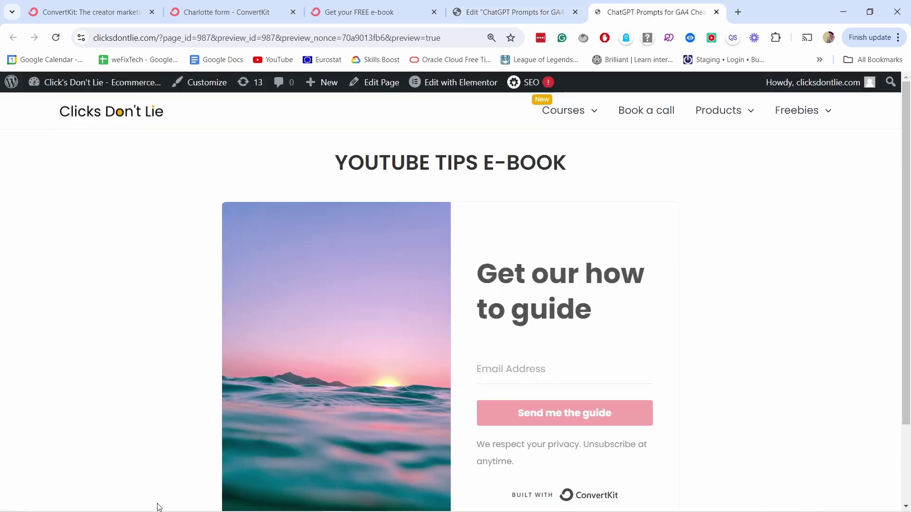
- Check the embedded form in the WordPress preview, then return to the Charlotte form in ConvertKit
scroll(685, 256, down, 1)
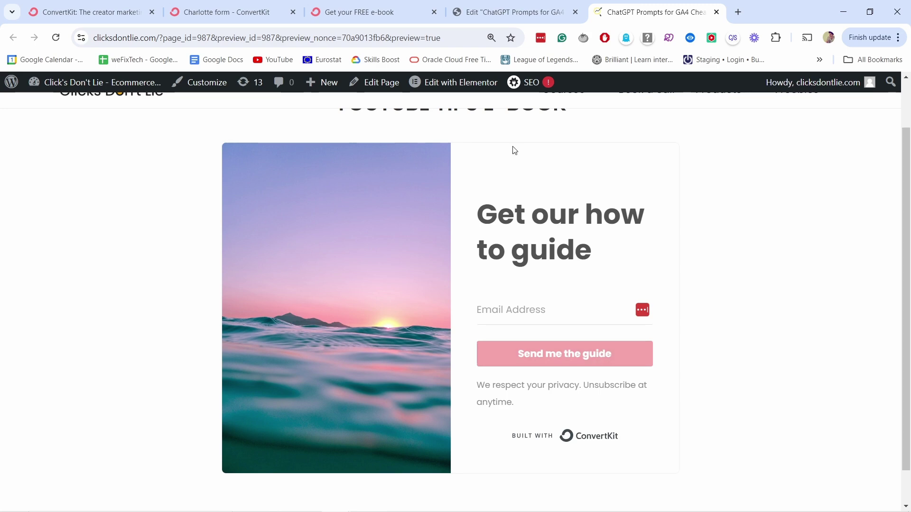
click(228, 12)
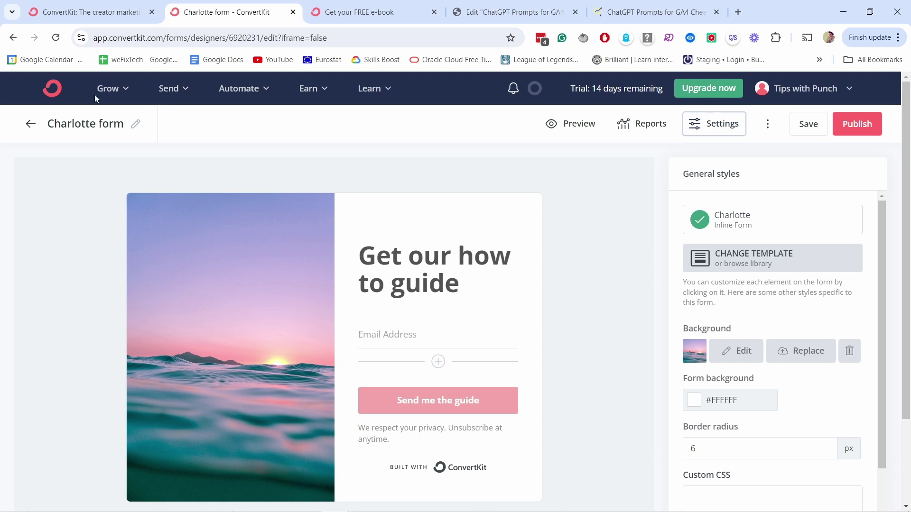
- Go from the ConvertKit dashboard to Grow > Subscribers and start adding subscribers
click(53, 89)
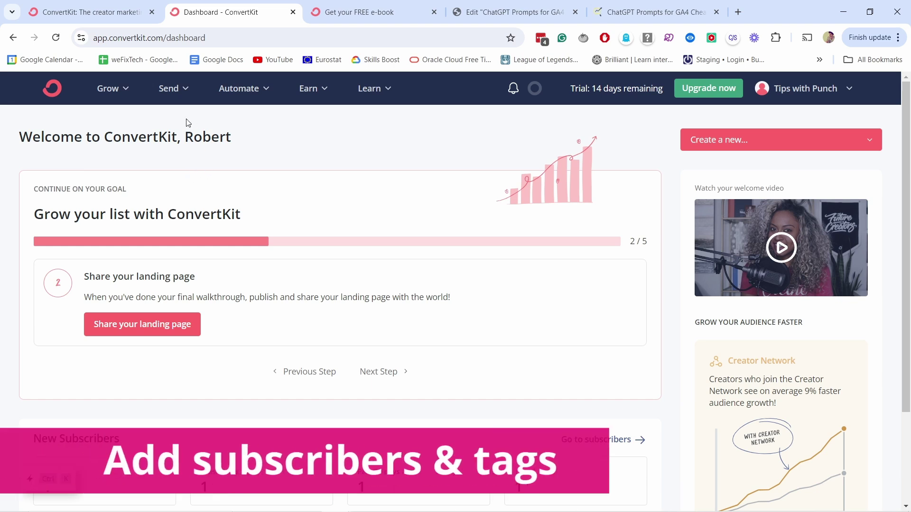
click(176, 93)
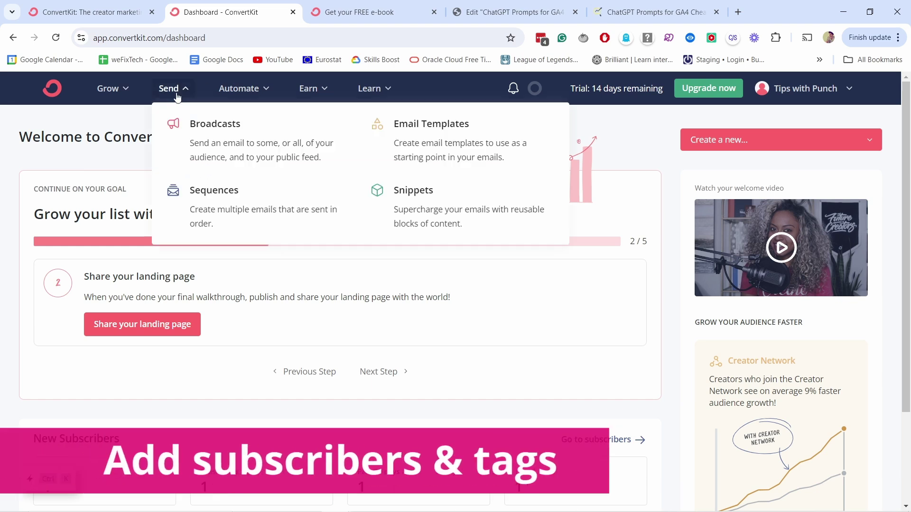
click(90, 87)
click(149, 145)
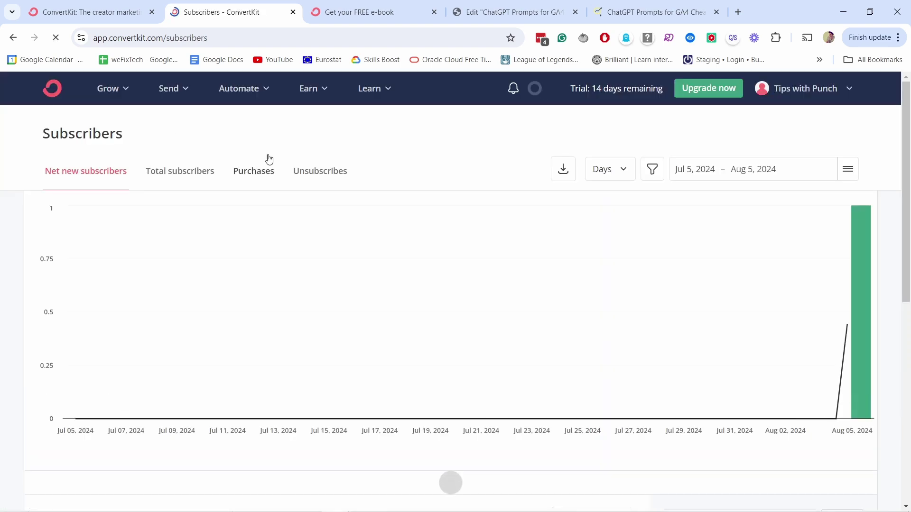
scroll(285, 159, down, 4)
scroll(765, 310, down, 2)
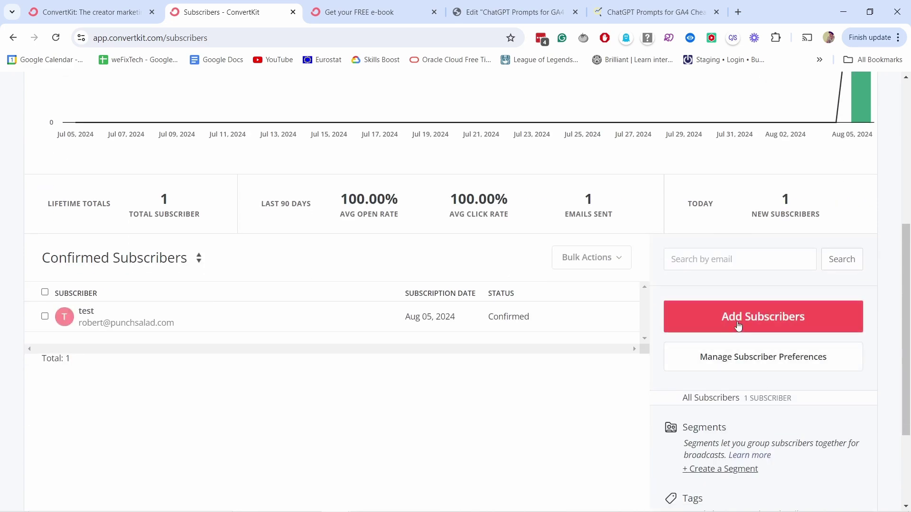
click(741, 320)
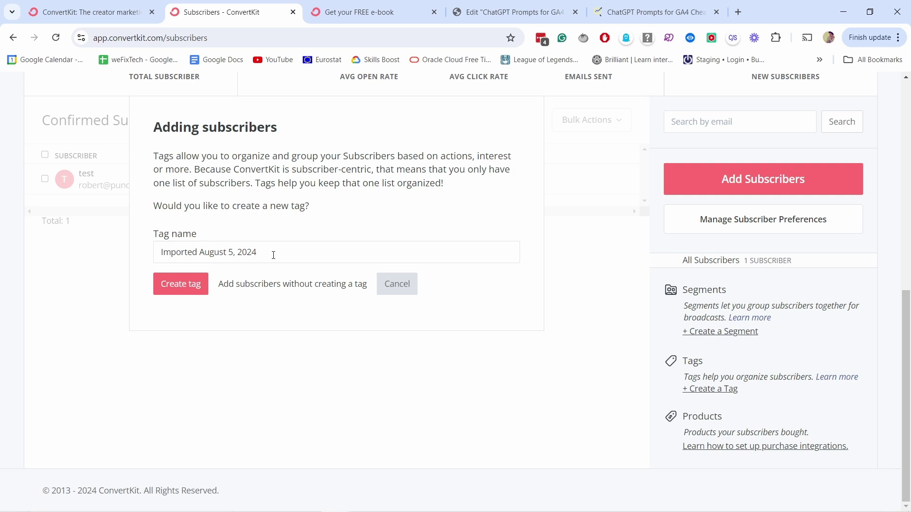
- Create the tag 'interested in thumbnails' and choose to add a single subscriber
drag(275, 253, 142, 246)
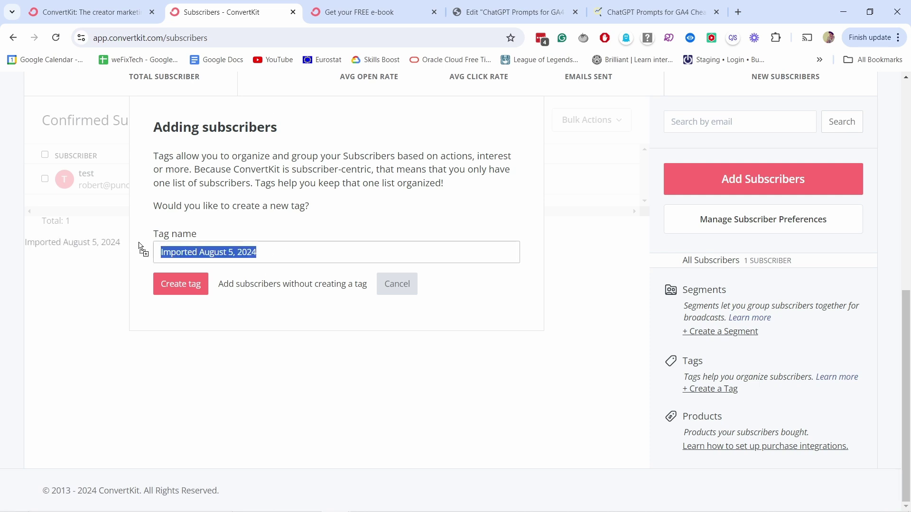
key(BackSpace)
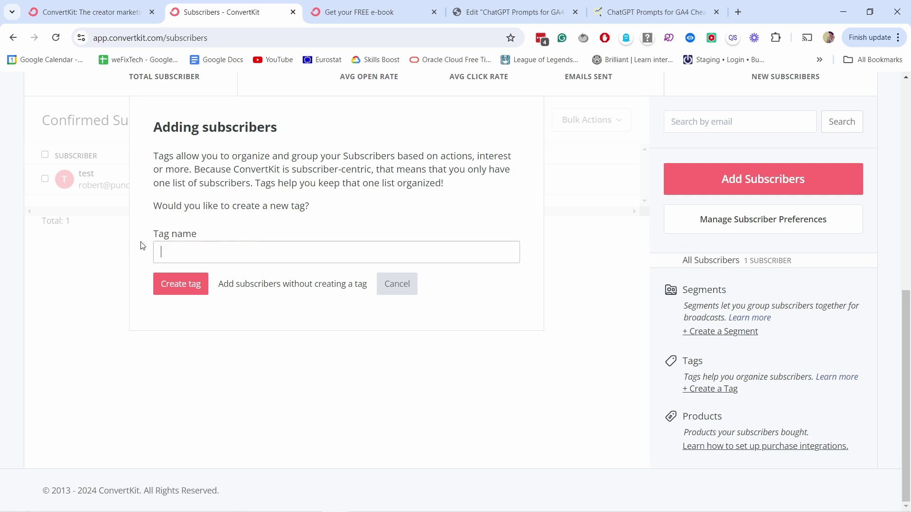
text(interested in thumbnails)
click(179, 285)
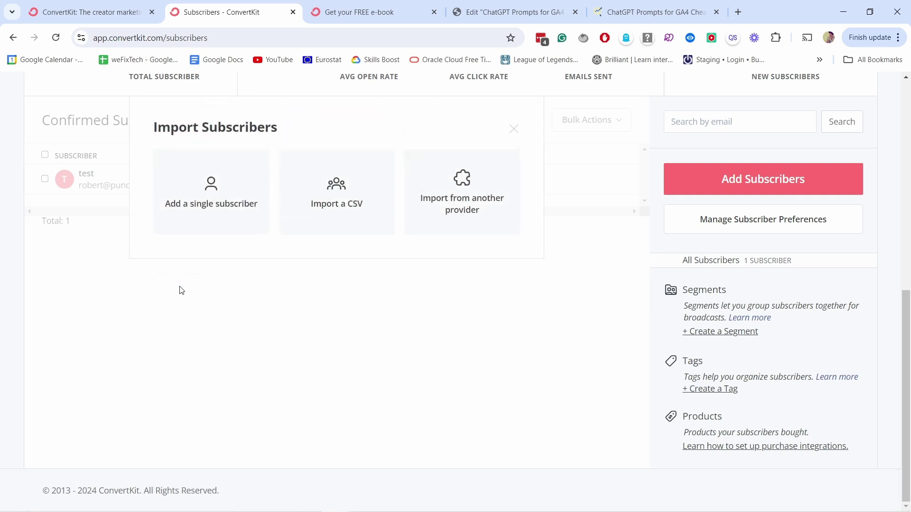
click(203, 195)
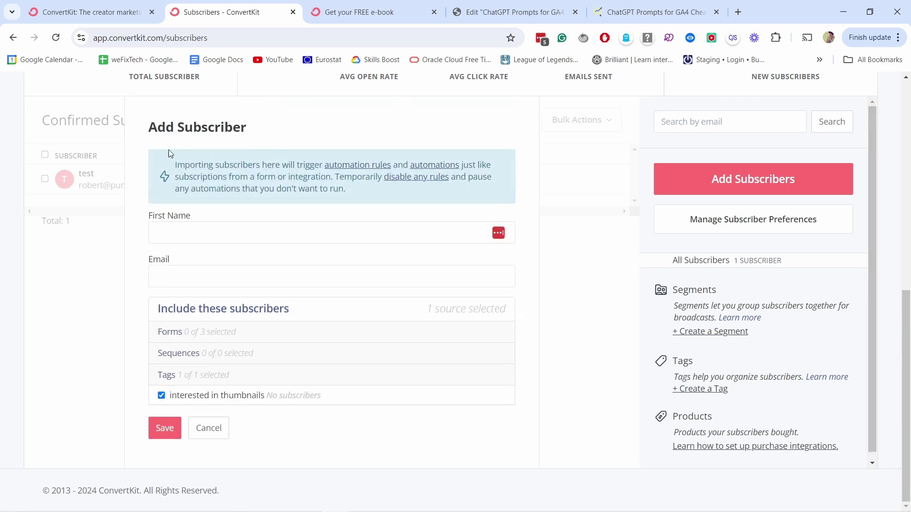
- Save a new subscriber with their first name and e-mail, tagged interested in thumbnails
click(185, 230)
text(Robert)
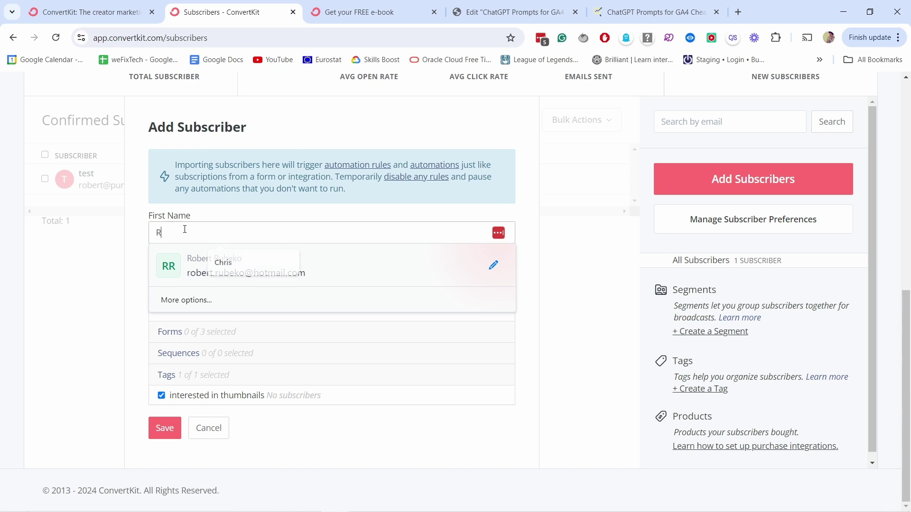
click(198, 214)
click(212, 283)
text(t)
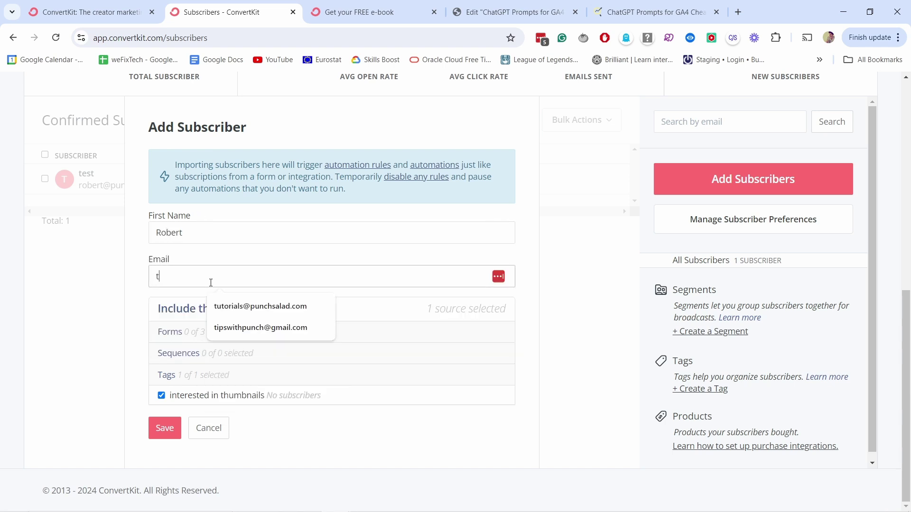
text(est@gmail.com)
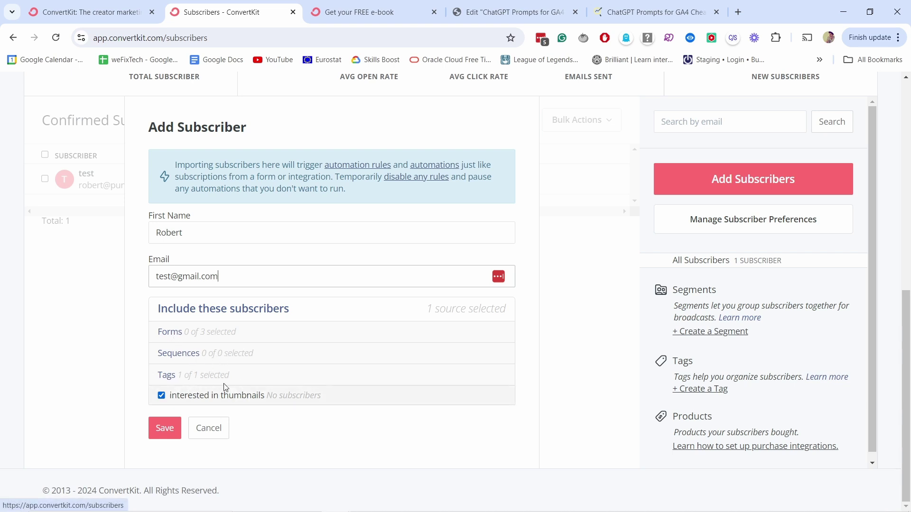
click(164, 428)
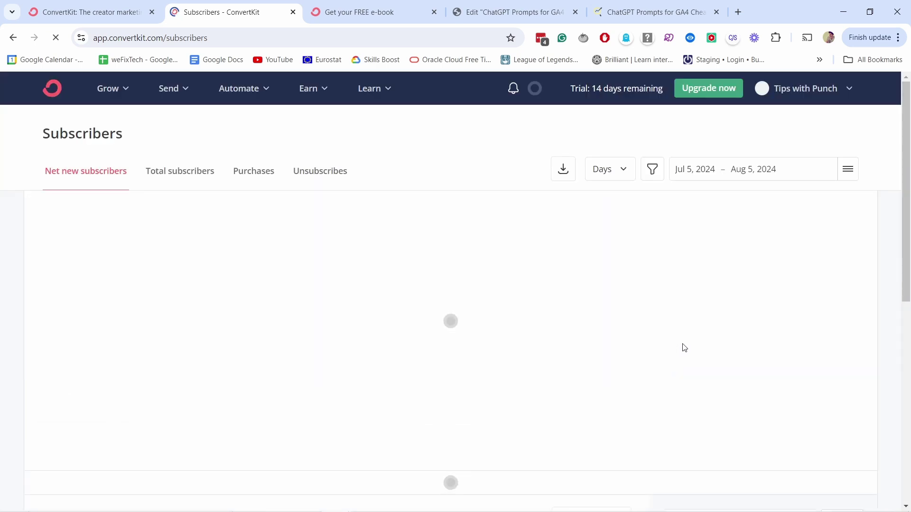
- Scroll down the Subscribers page and start creating a new tag
scroll(716, 308, down, 5)
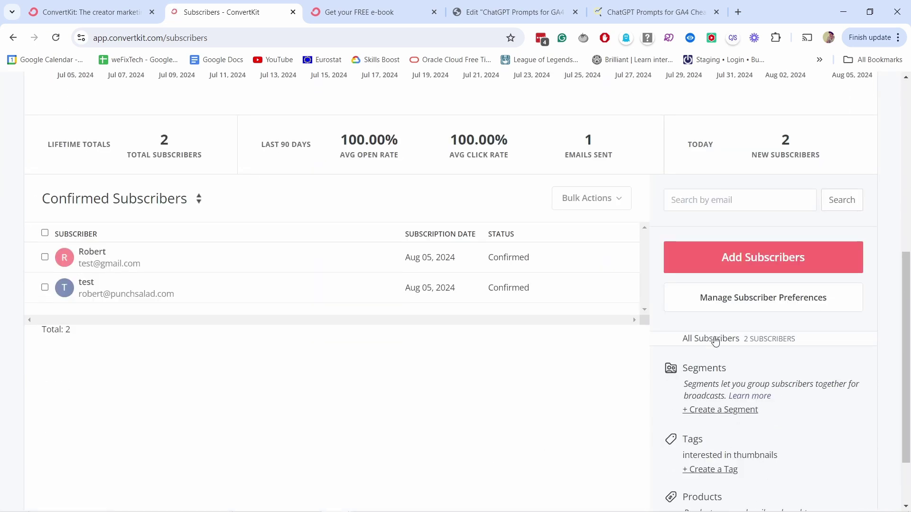
scroll(715, 342, down, 2)
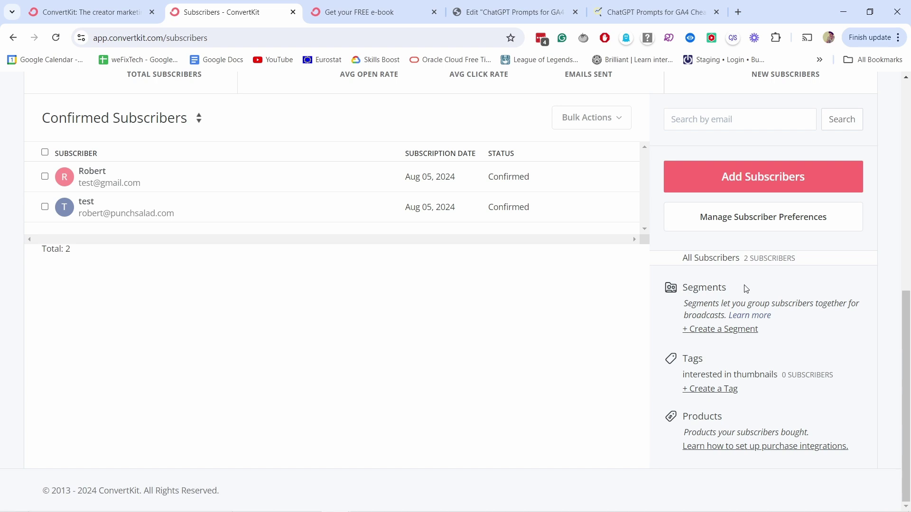
click(718, 392)
- Create tags 'interested in video editing' and 'interested in story telling'
click(290, 295)
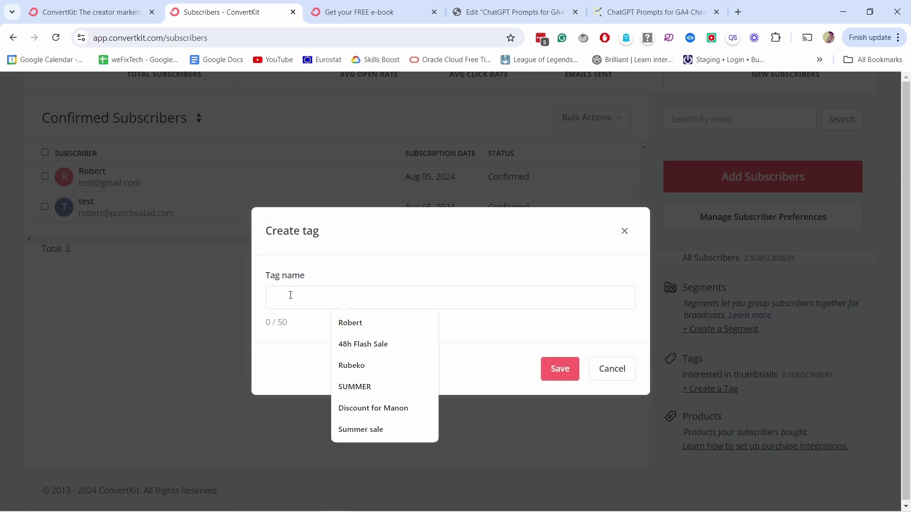
text(interested in video editing)
click(560, 369)
click(721, 417)
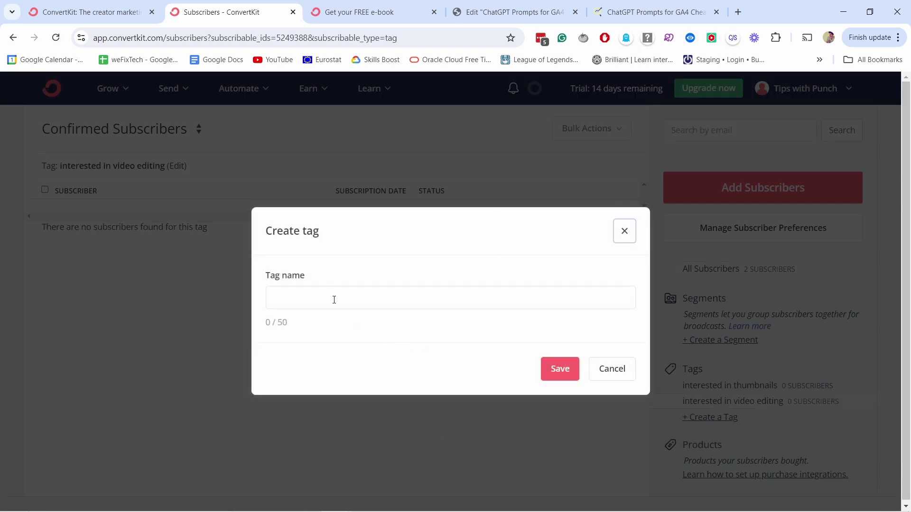
click(325, 293)
text(interested in story telling)
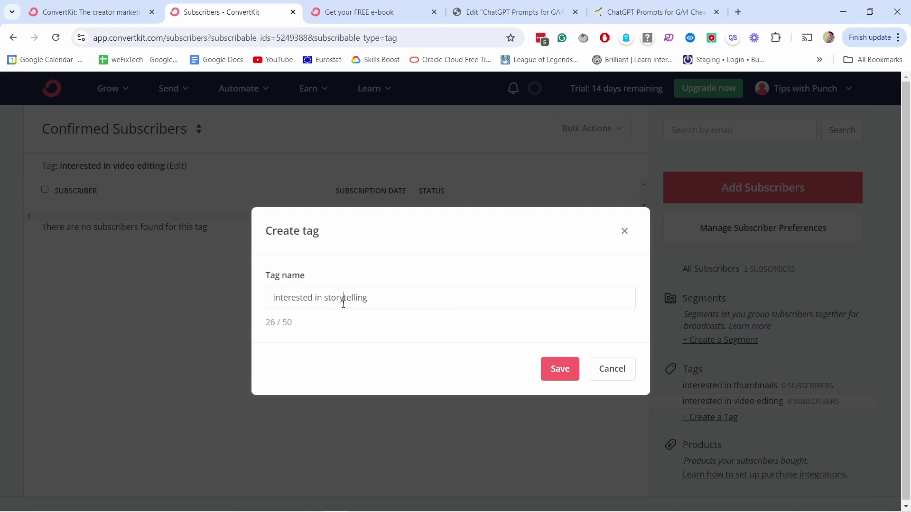
click(553, 360)
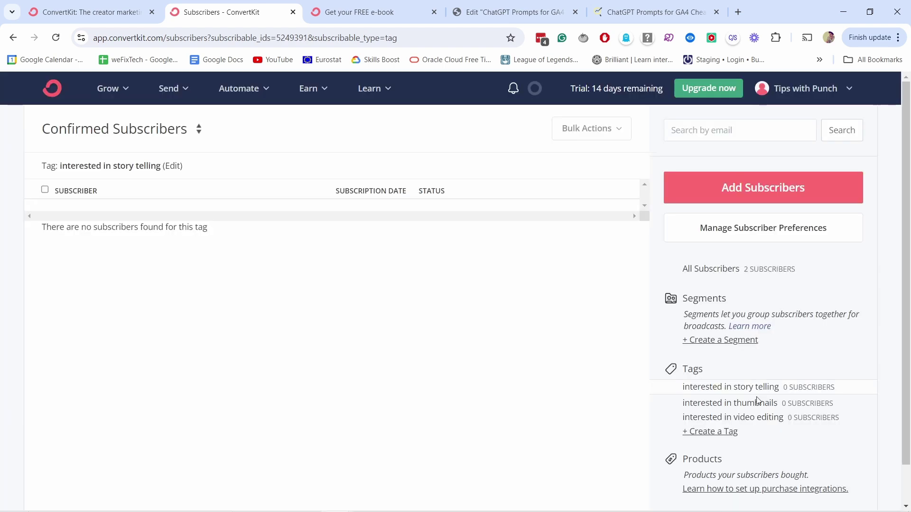
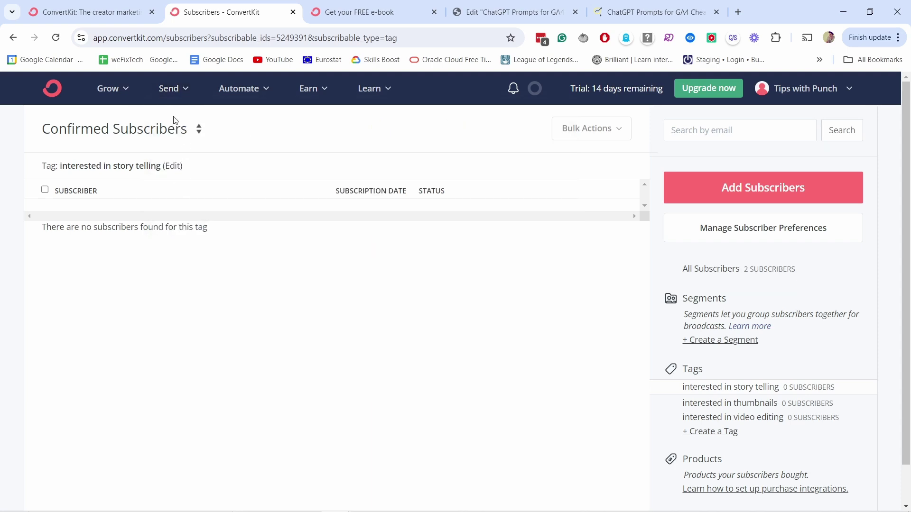
- Go to Send > Broadcasts and start a new broadcast
click(170, 88)
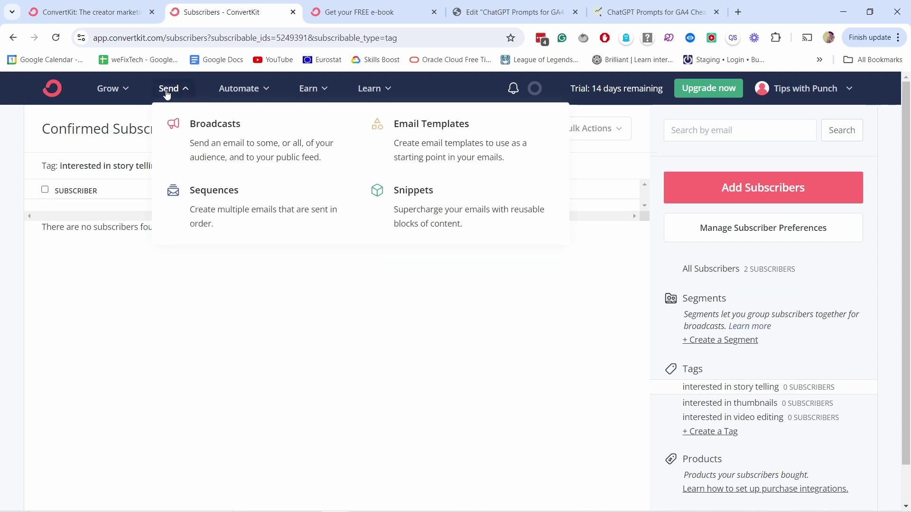
click(220, 134)
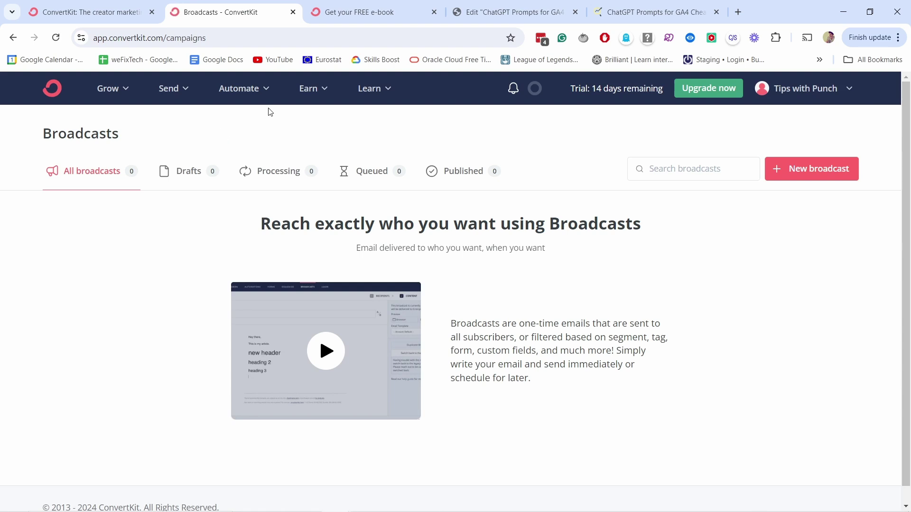
click(807, 169)
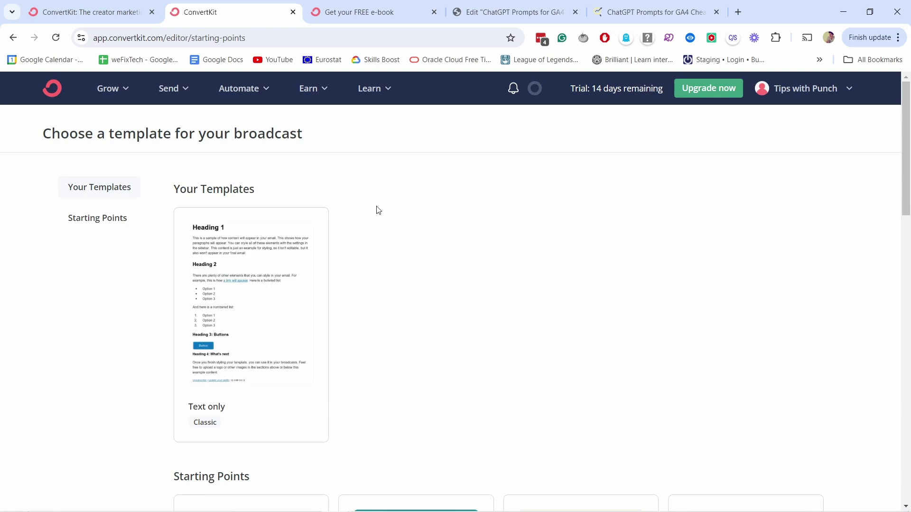
- Browse the starting points and base the broadcast on the Text only template
scroll(377, 210, down, 1)
scroll(417, 218, up, 4)
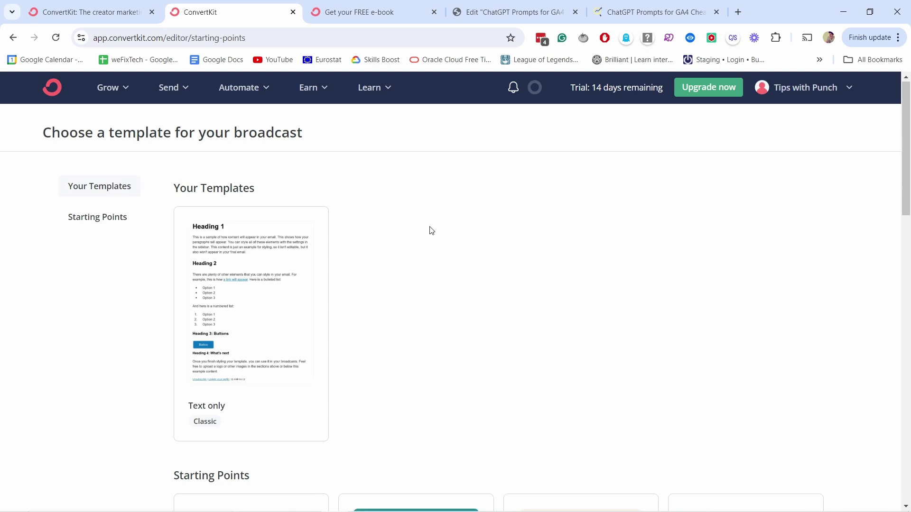
scroll(430, 199, down, 8)
scroll(327, 346, down, 3)
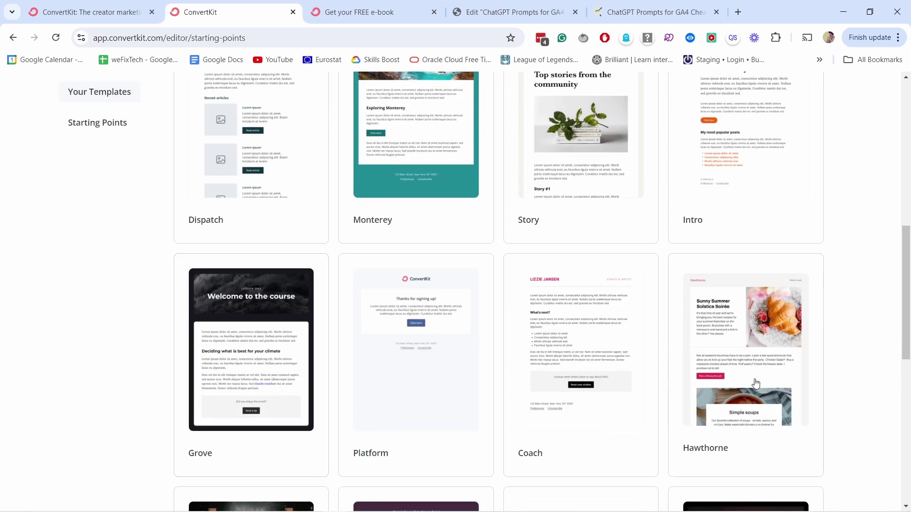
scroll(423, 384, down, 3)
scroll(403, 453, down, 5)
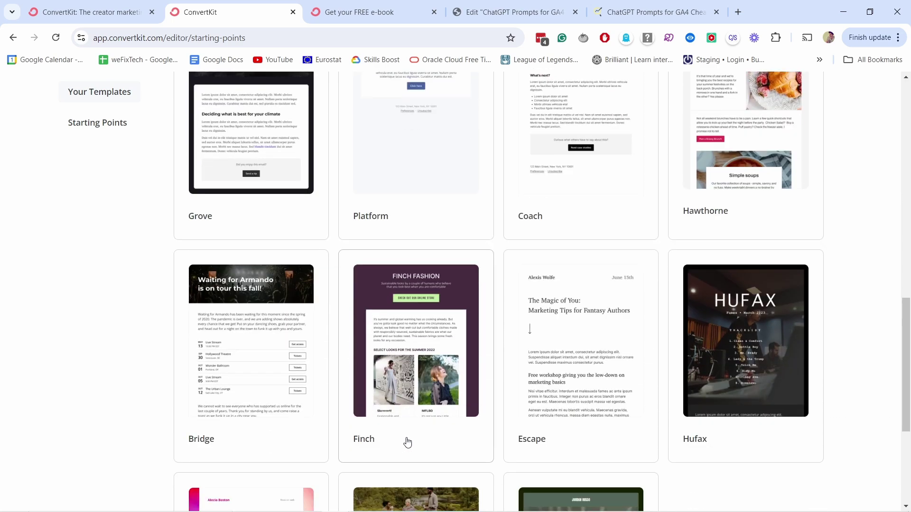
scroll(641, 265, up, 8)
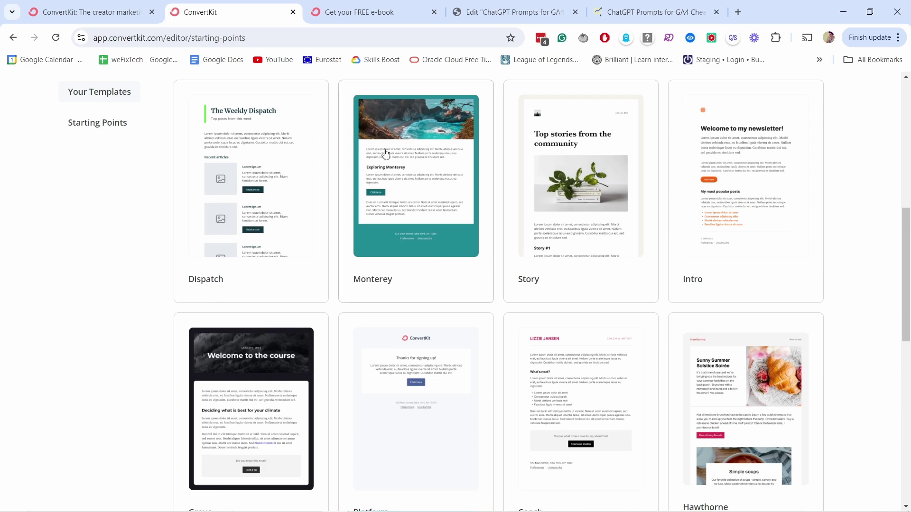
scroll(252, 404, down, 4)
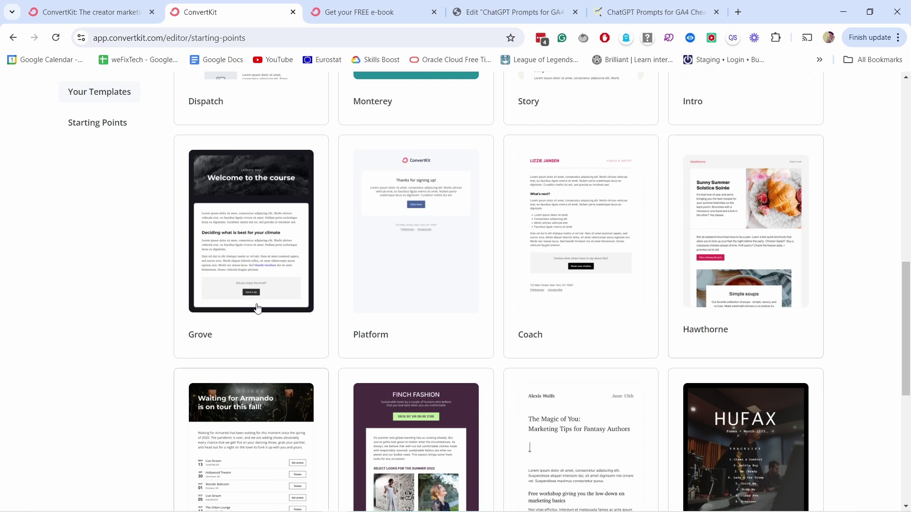
scroll(283, 299, up, 12)
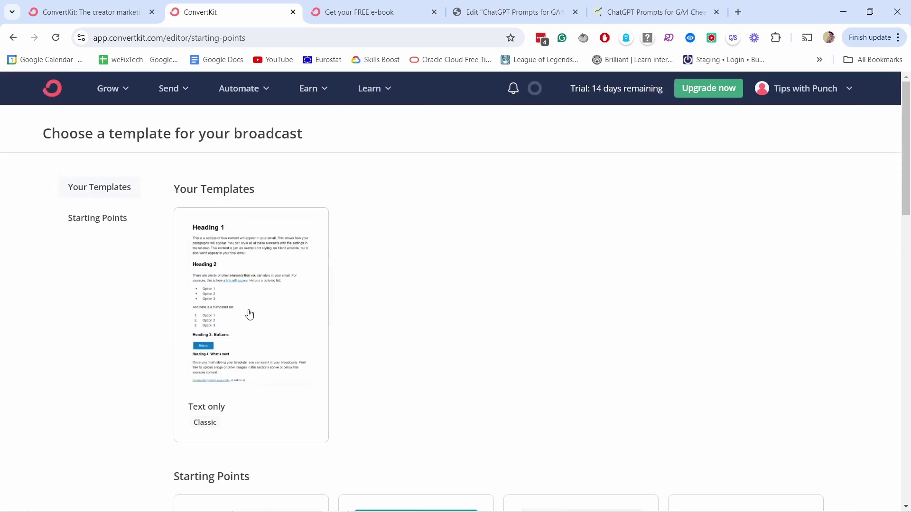
click(237, 264)
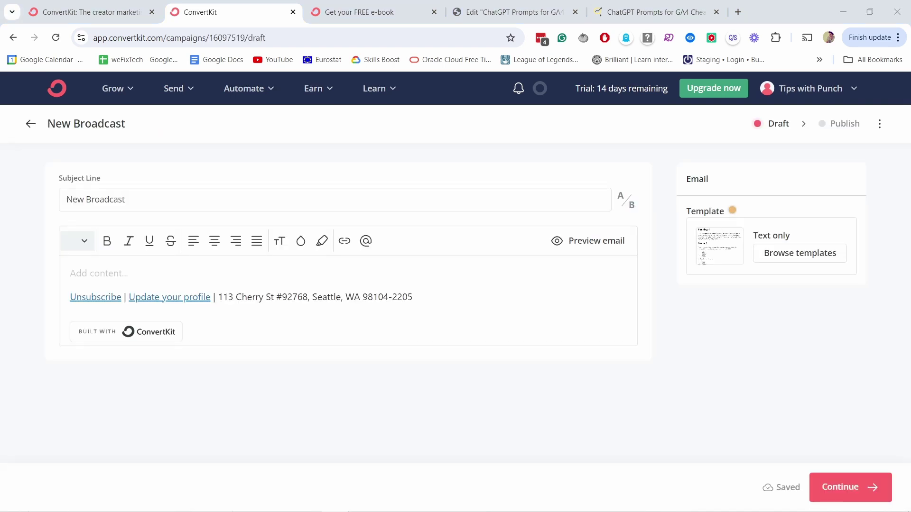
- Replace the subject line with '5 Tips for Being Natural on Camera'
triple_click(122, 200)
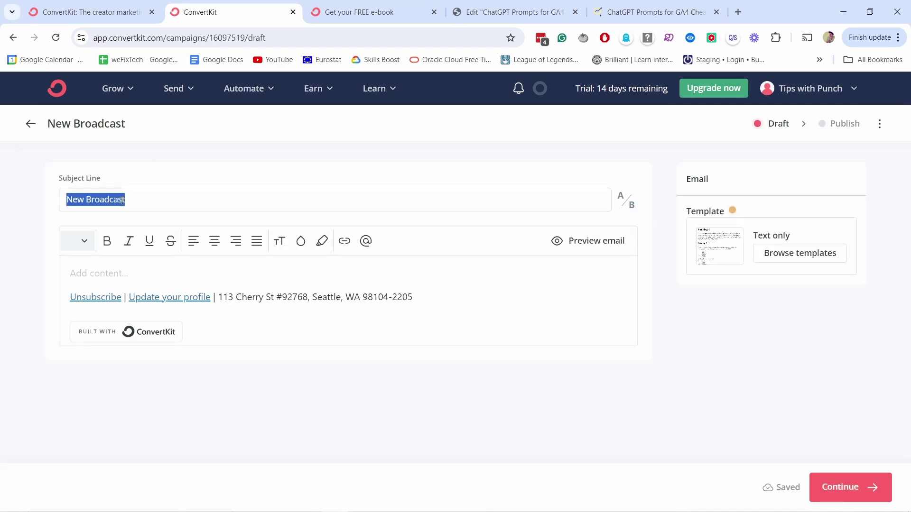
text(5 Tips for Being Natural on Camera)
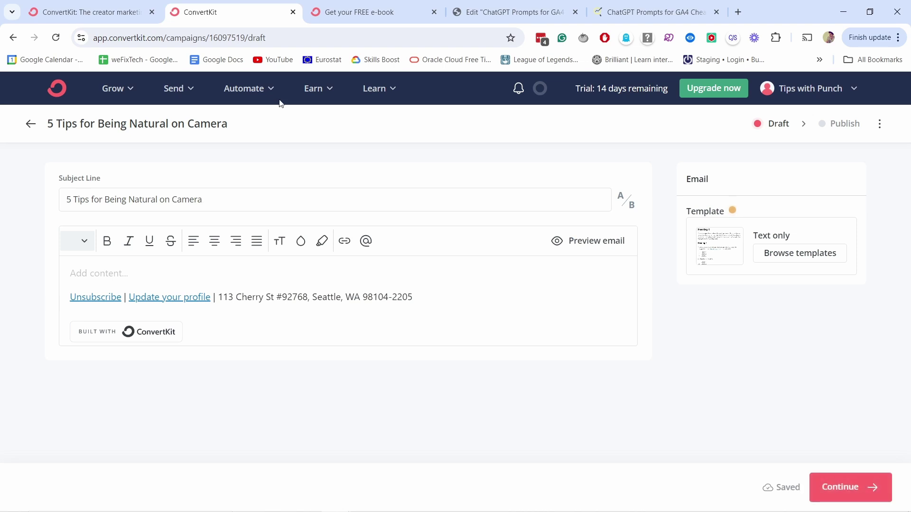
click(122, 278)
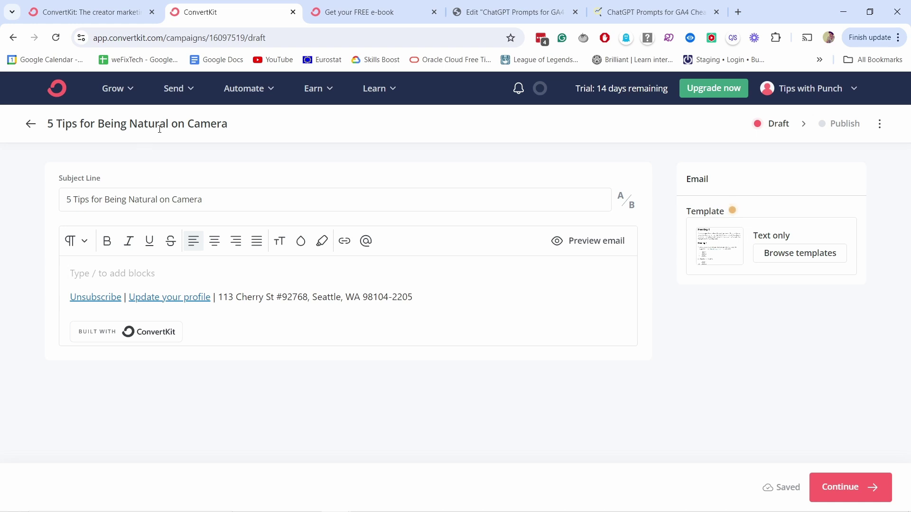
- Try an A/B alternative subject 'version', then remove the B subject line
click(627, 200)
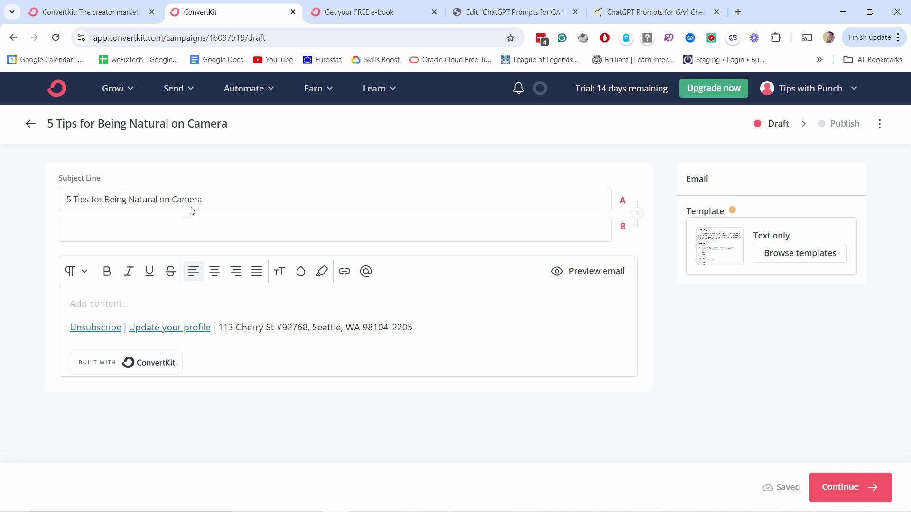
drag(228, 202, 63, 190)
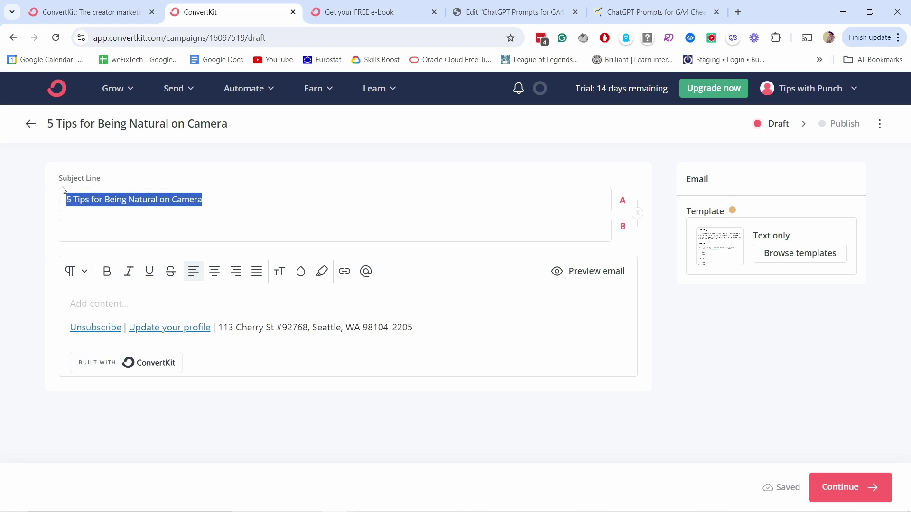
click(83, 229)
text(version 2)
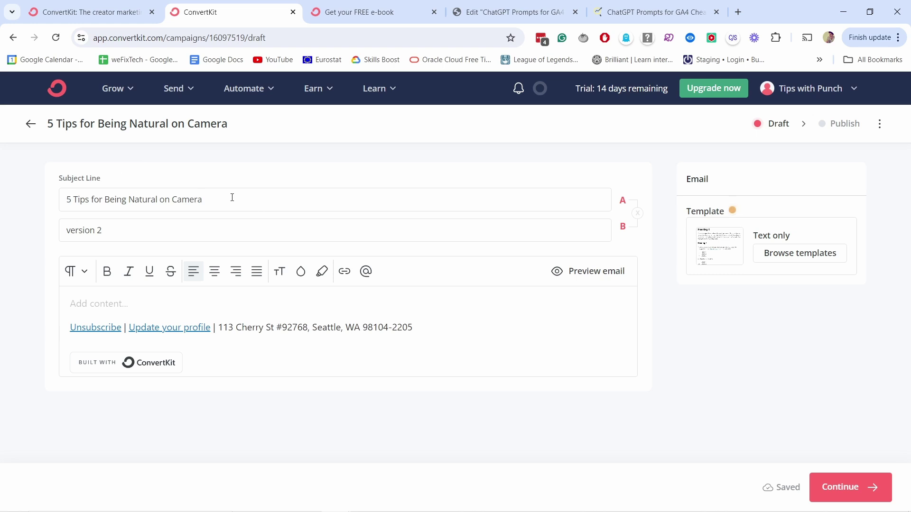
drag(232, 197, 41, 184)
click(112, 200)
drag(211, 199, 66, 193)
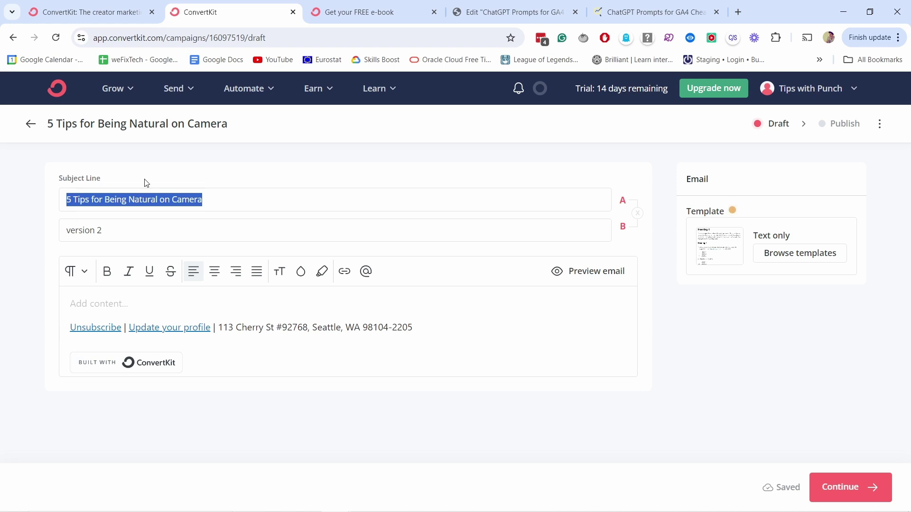
click(637, 213)
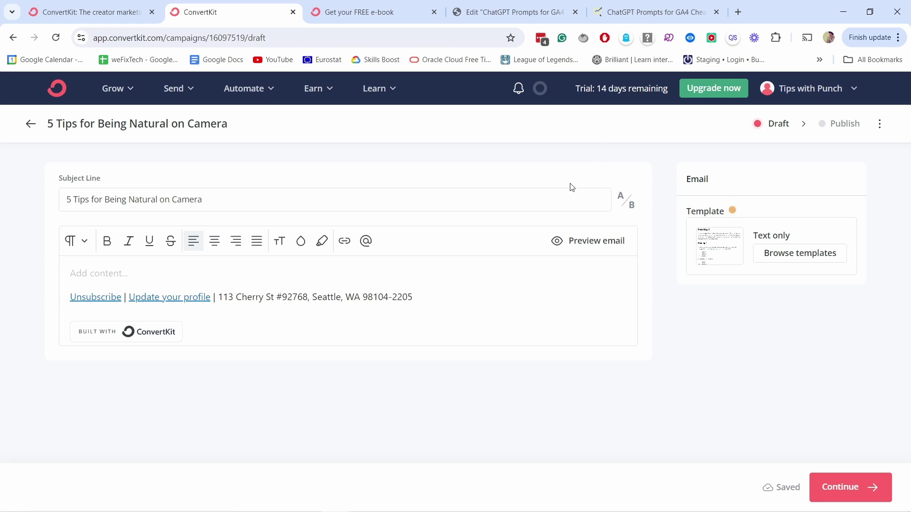
click(95, 272)
- Start the body with 'Hi' followed by the subscriber's first name
key(Return)
key(Return)
key(Up)
key(Up)
text(\)
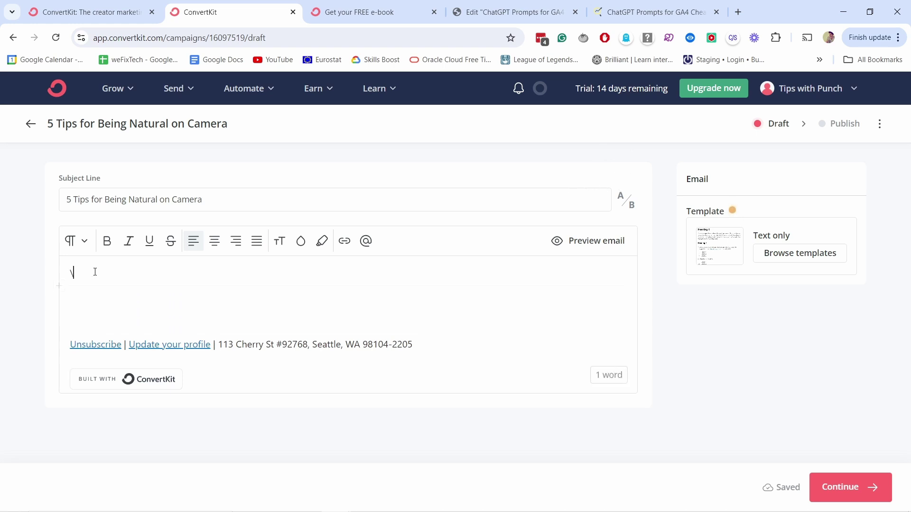
key(BackSpace)
key(Return)
click(137, 266)
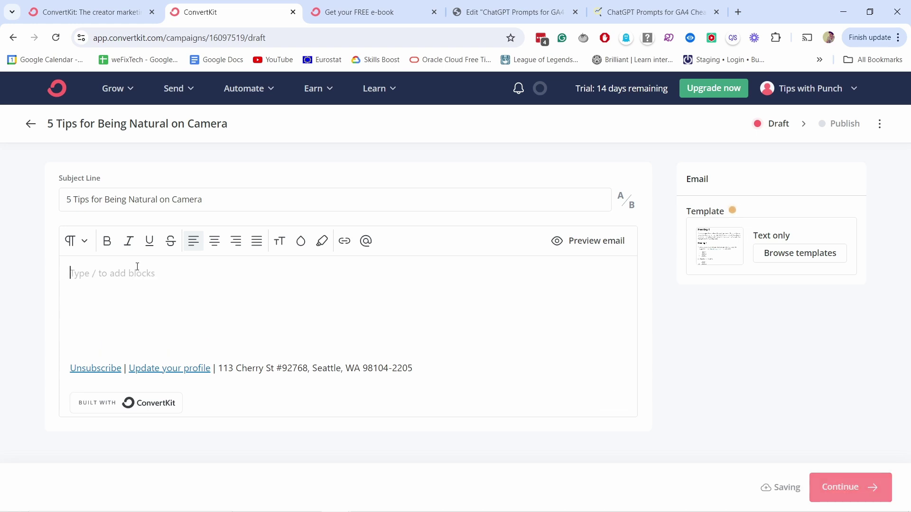
text(Hi)
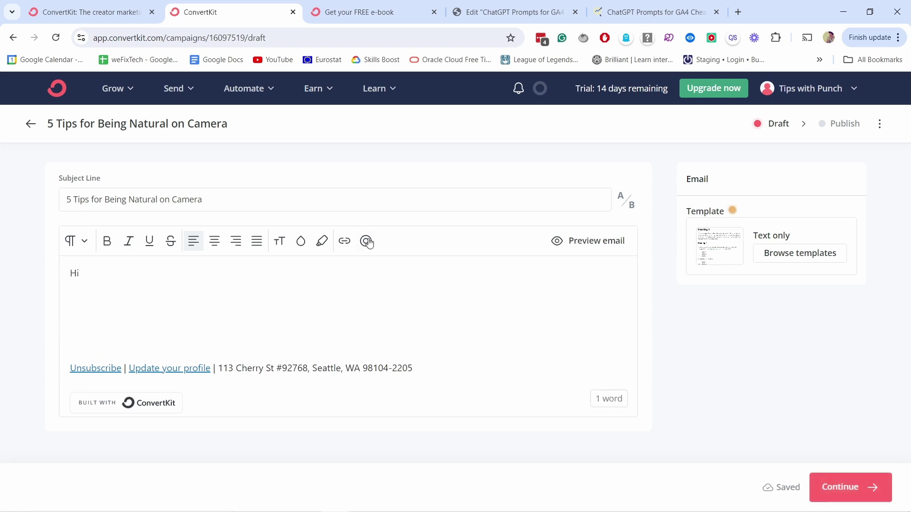
click(366, 241)
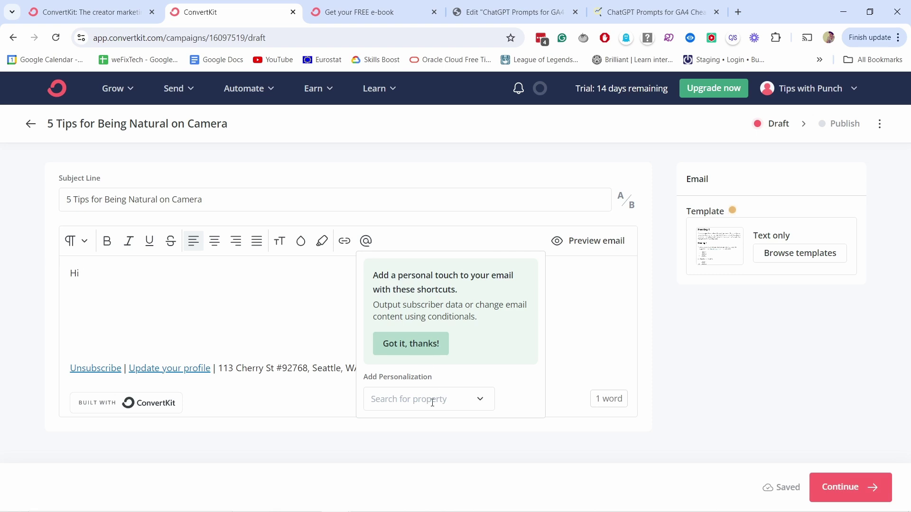
click(424, 401)
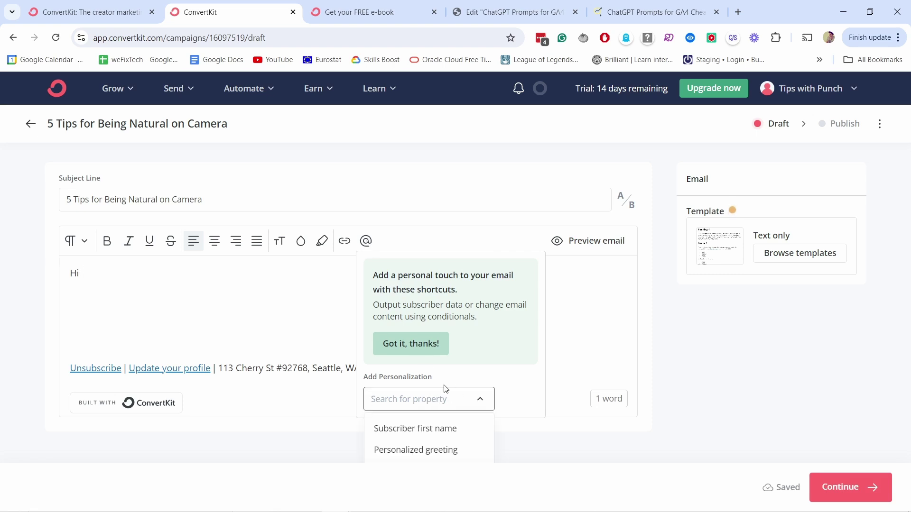
click(412, 429)
- Add a comma after the greeting and paste the two intro paragraphs about being on camera
drag(83, 275, 201, 274)
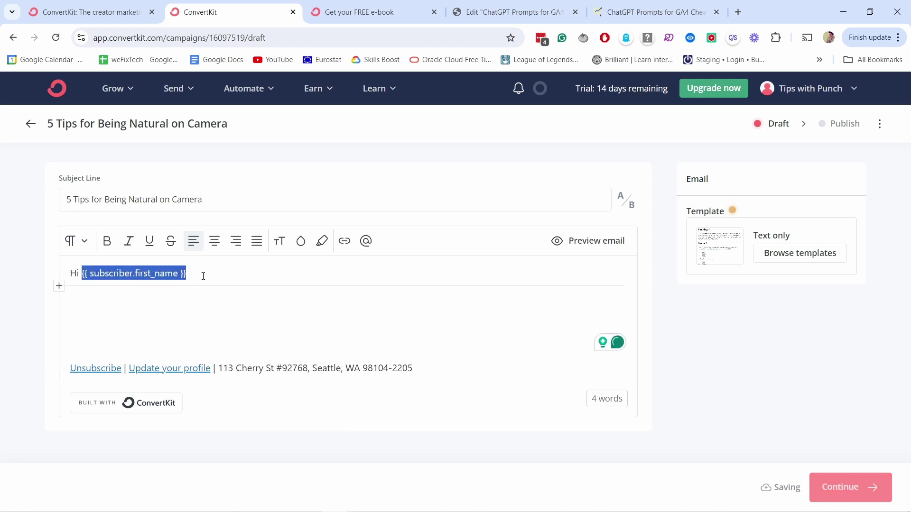
click(200, 274)
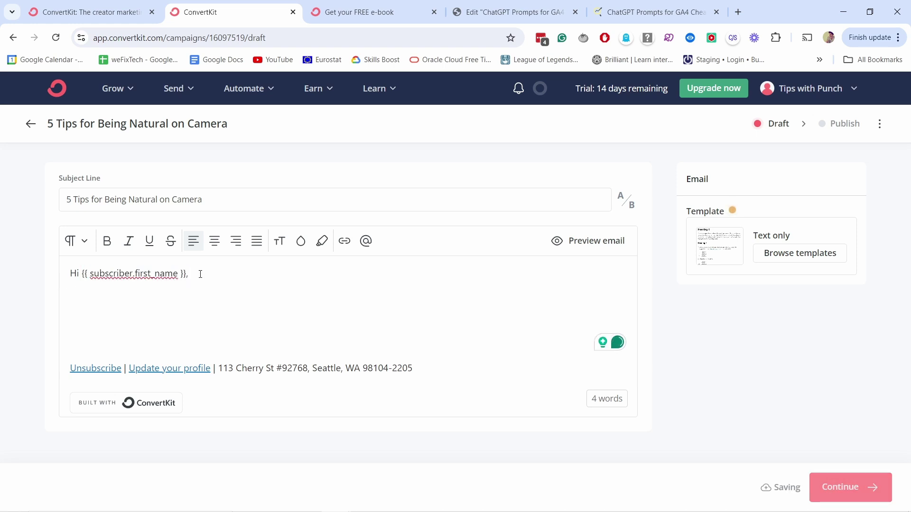
text(,)
key(Return)
key(Return)
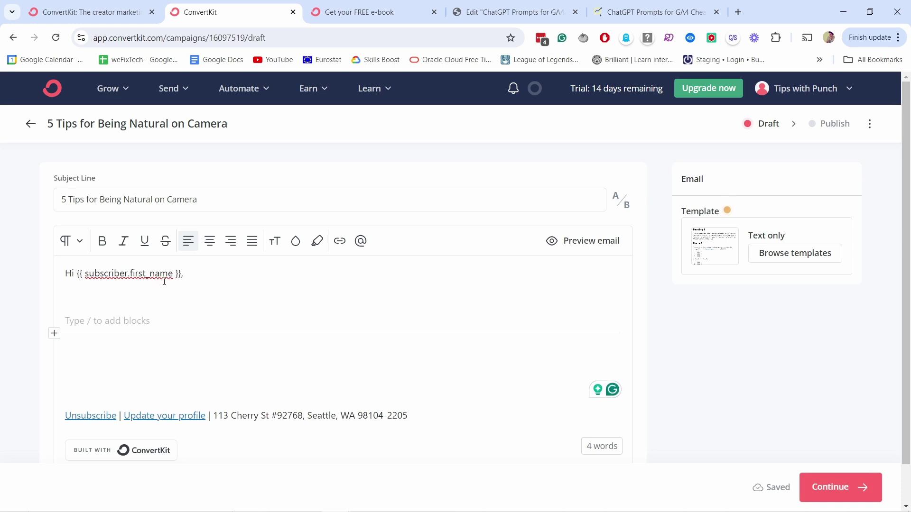
key(BackSpace)
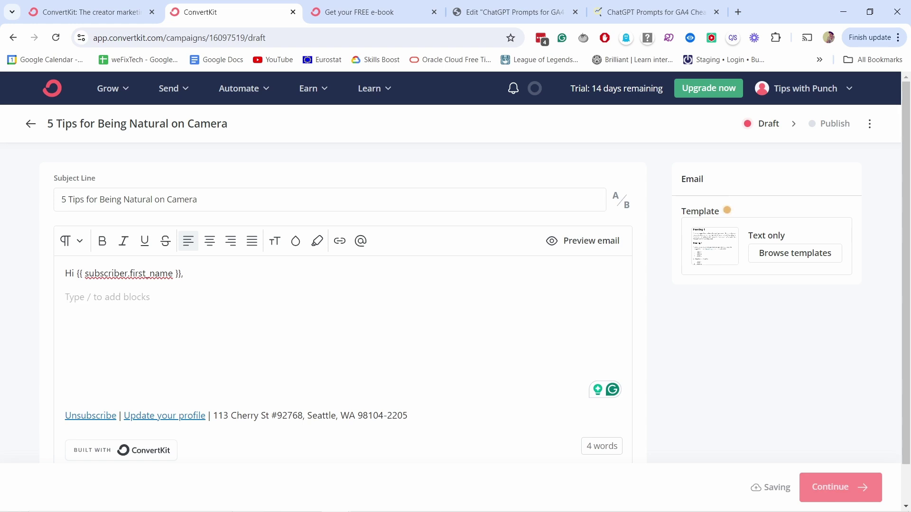
text(I find that looking and feeling good on camera is one of the toughest tasks when starting. YouTube channel is a long journey. But it's worth it.)
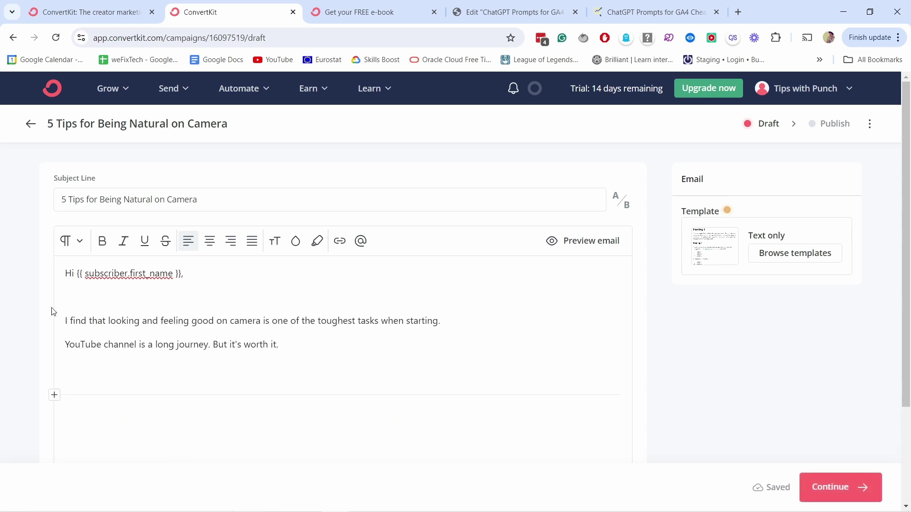
- Insert a Video block below the intro paragraphs
click(61, 398)
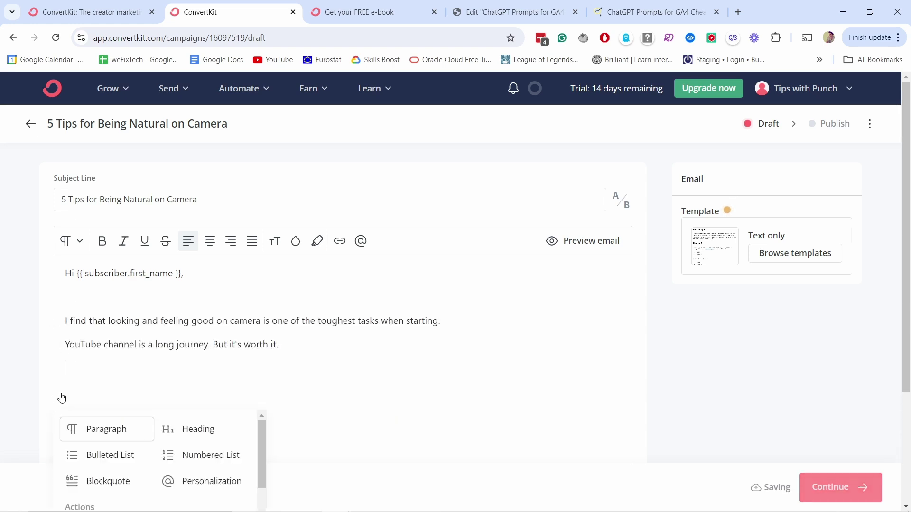
scroll(190, 453, down, 10)
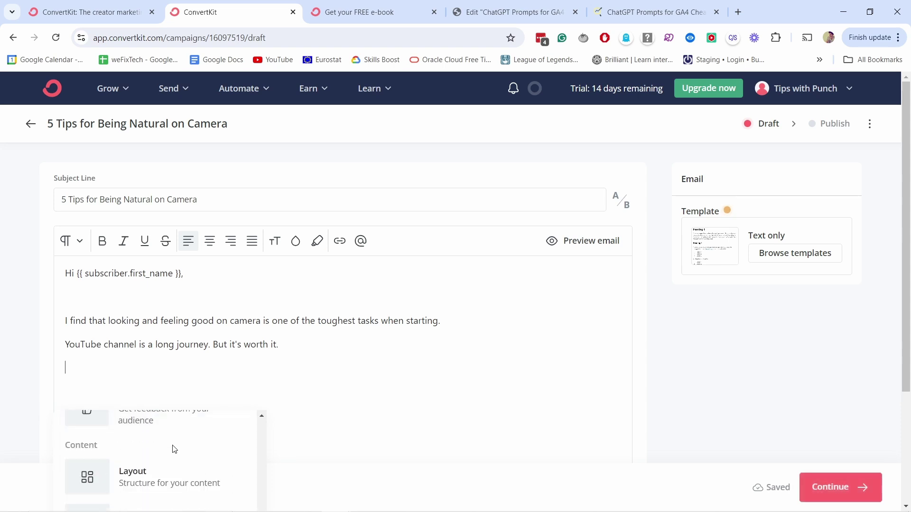
scroll(161, 458, down, 5)
click(143, 484)
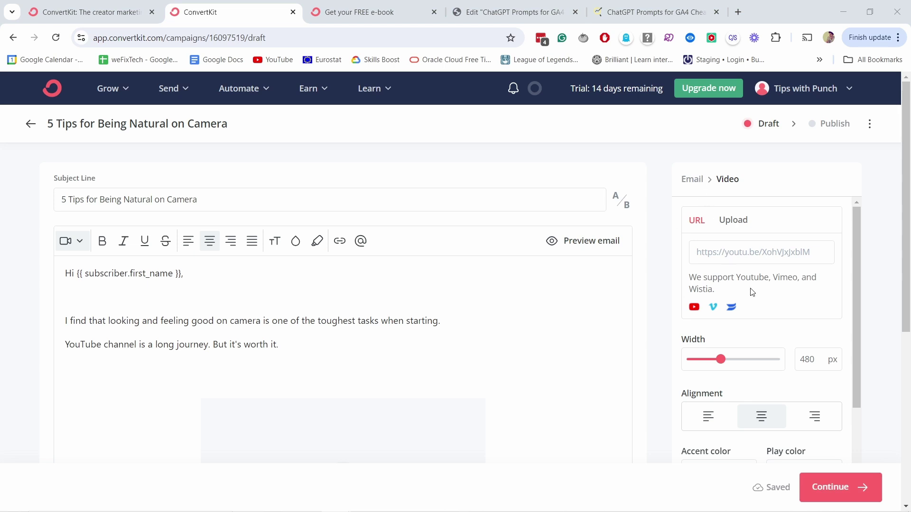
- Paste the YouTube URL into the video block, align it left, and leave GIF preview off
click(713, 252)
text(https://youtu.be/xX8ZH-7Wxr0)
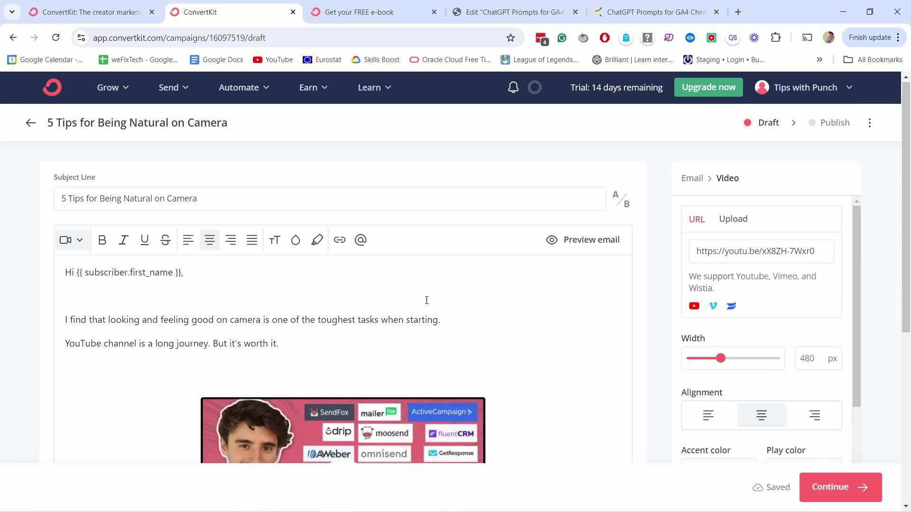
scroll(444, 313, down, 2)
scroll(746, 349, down, 4)
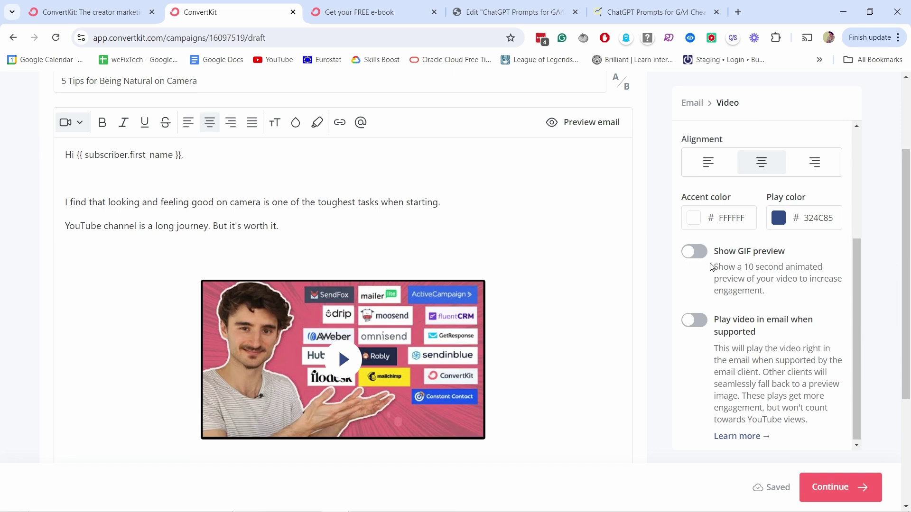
click(699, 253)
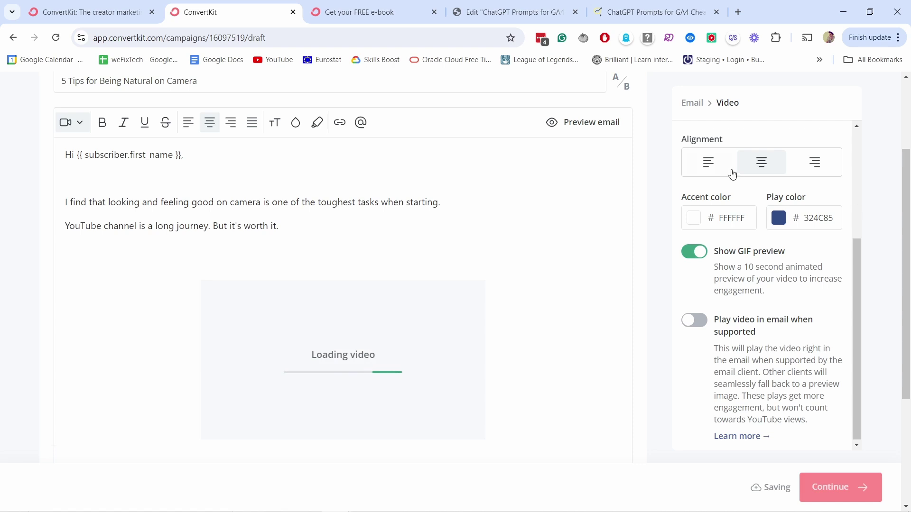
click(709, 164)
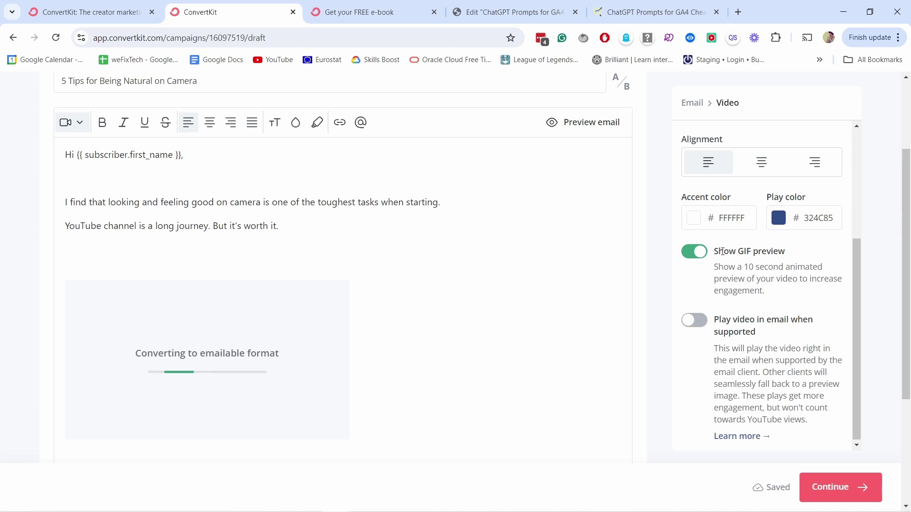
click(693, 254)
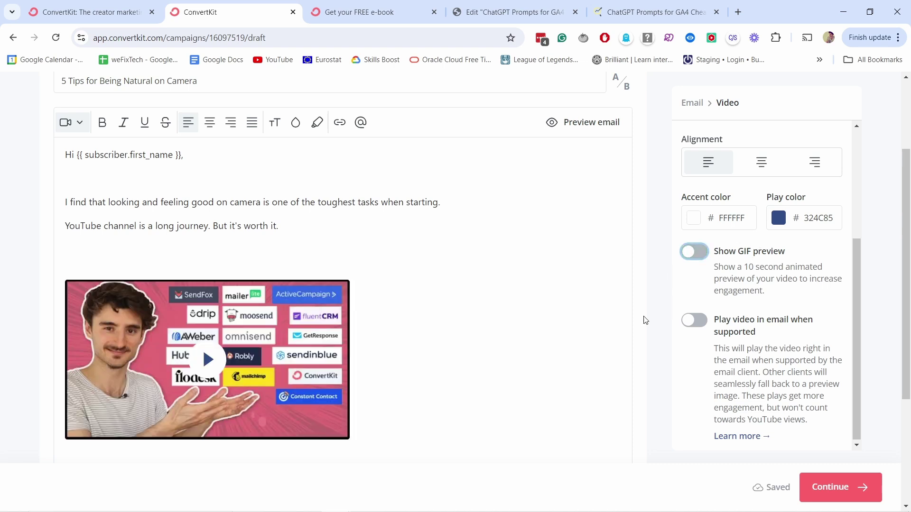
click(121, 266)
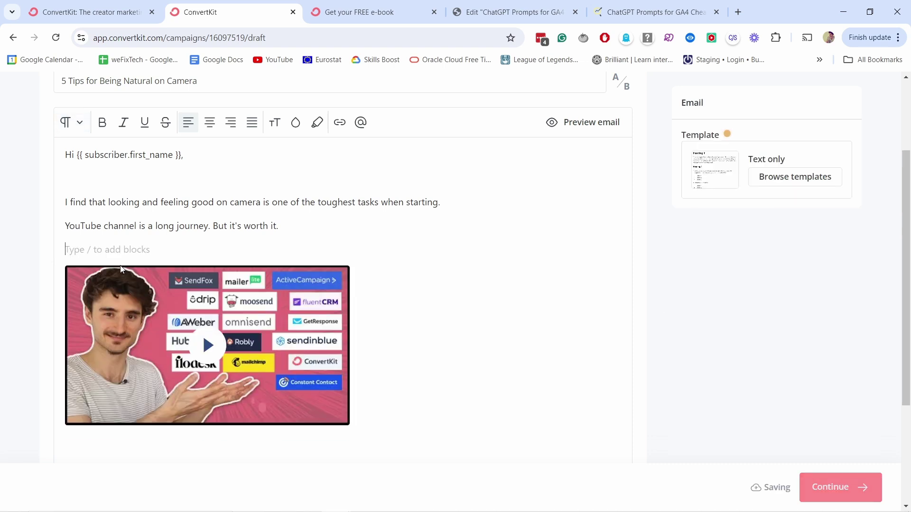
- Add 'Looking stiff or stressed on camera? Let me help with that' below the video
scroll(114, 290, down, 4)
click(113, 298)
text(Looking stiff or stressed on camera? Let me help with that)
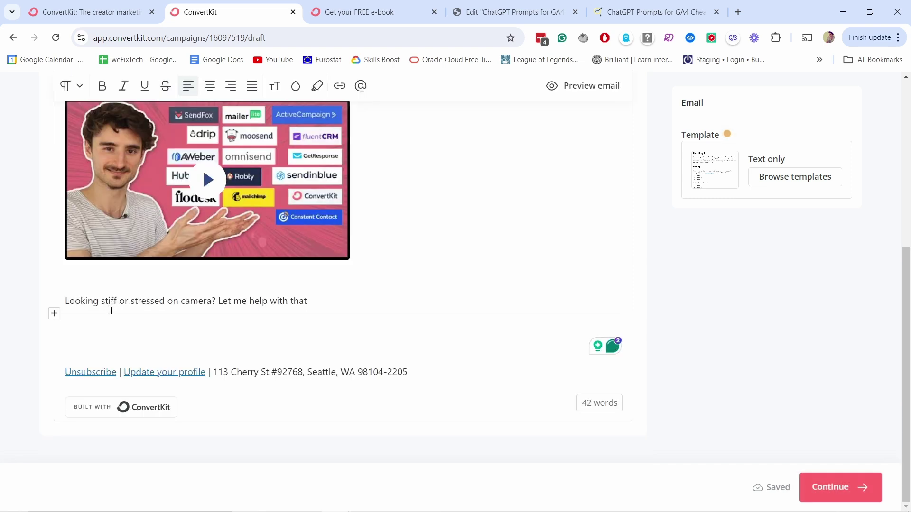
key(Return)
- Browse the list of block types without inserting one
click(54, 338)
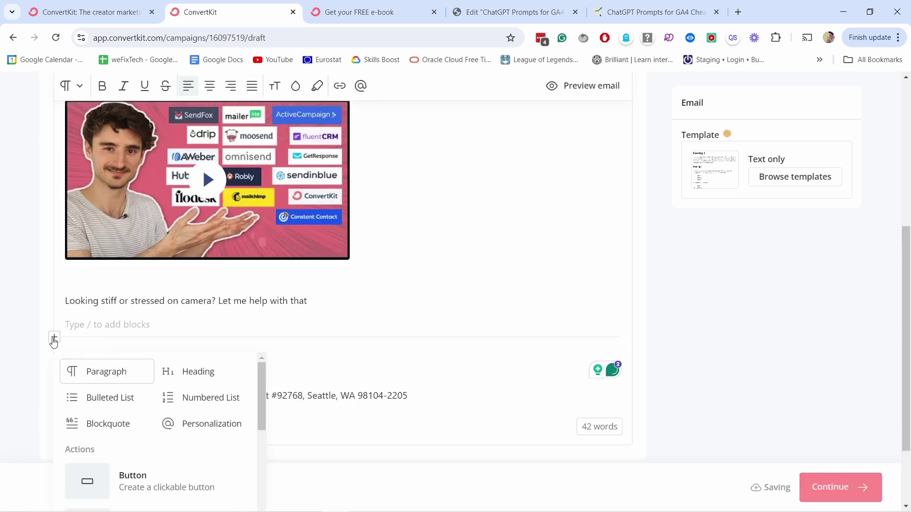
scroll(166, 400, down, 2)
scroll(163, 413, up, 1)
scroll(178, 398, down, 7)
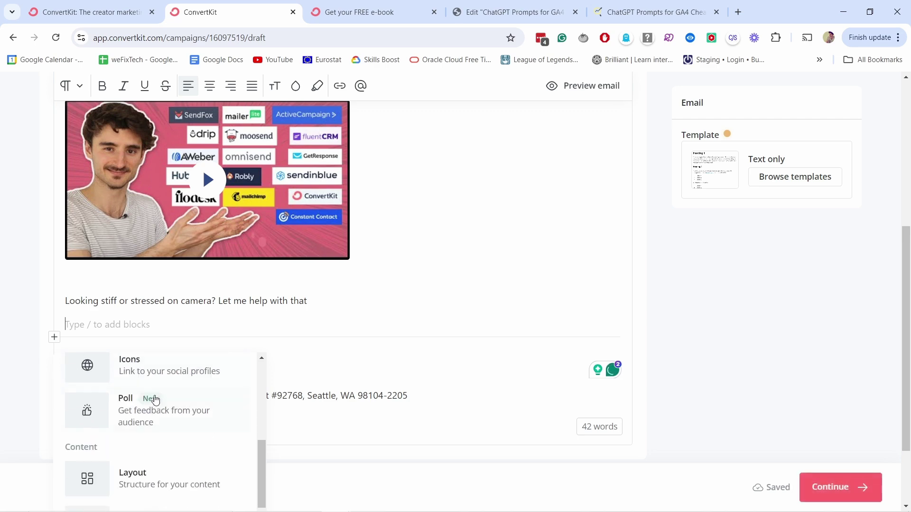
scroll(142, 392, up, 7)
scroll(416, 291, up, 4)
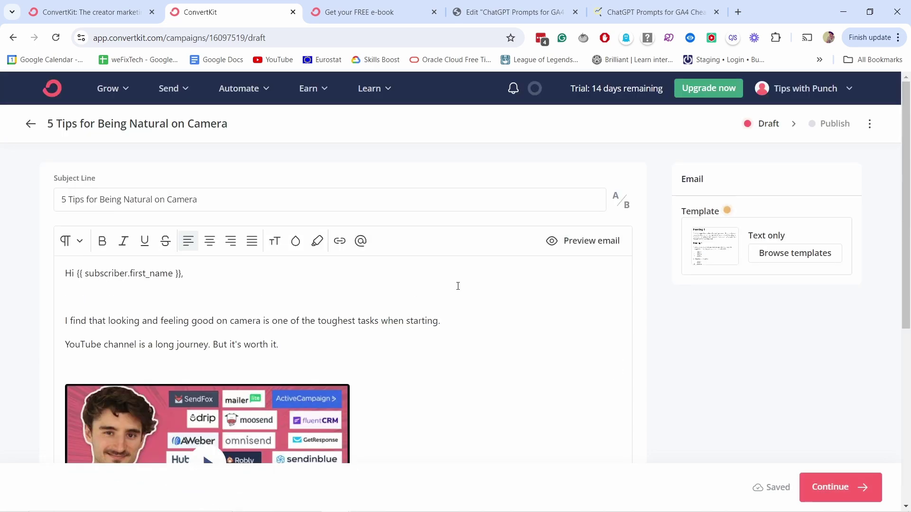
- Look through the email template choices and close them without changes
click(791, 258)
scroll(386, 359, down, 6)
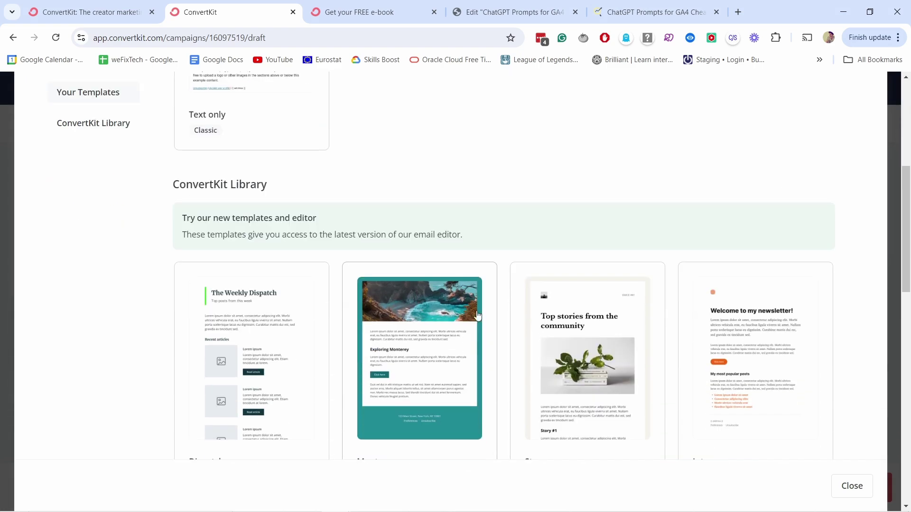
scroll(446, 269, up, 6)
click(860, 132)
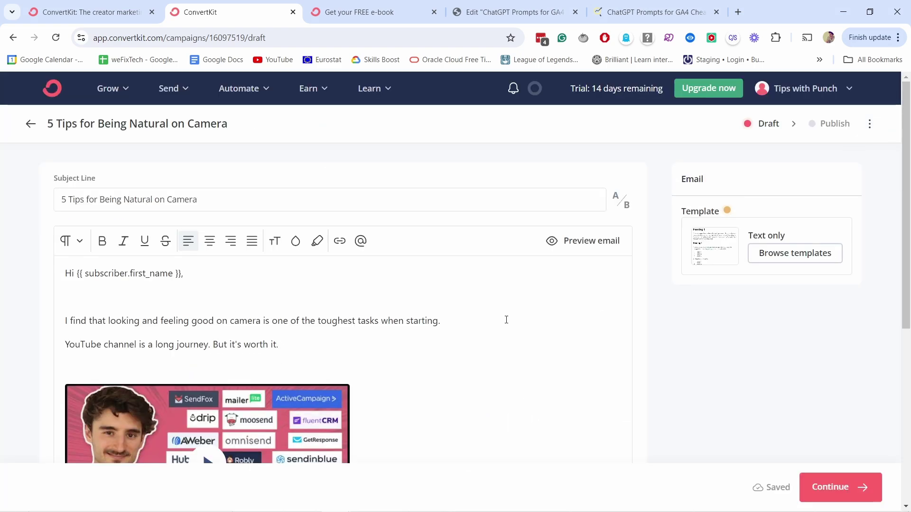
- Place the caret in the opening sentence and try selecting words there
click(102, 310)
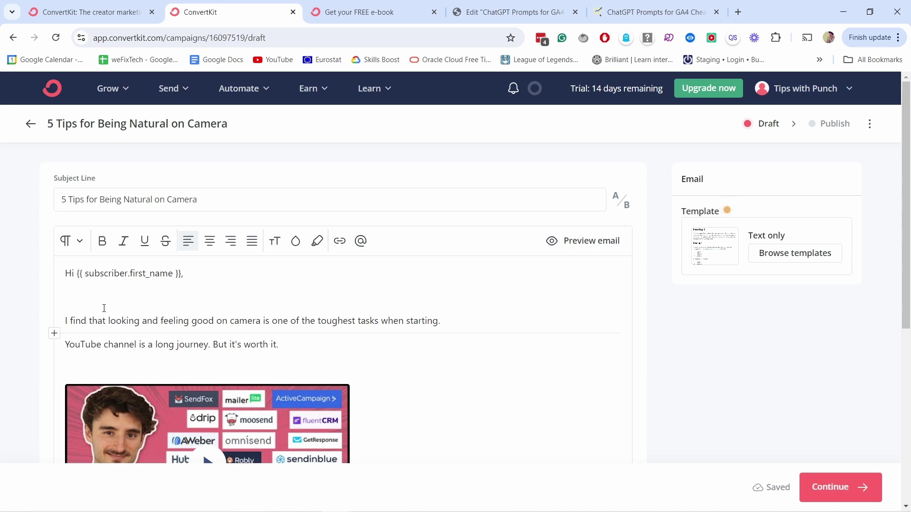
click(104, 307)
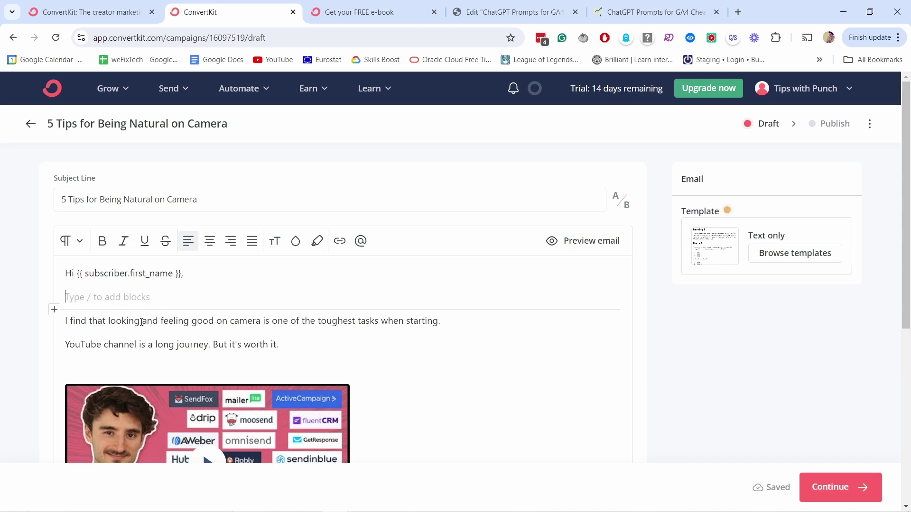
drag(158, 320, 261, 320)
click(248, 321)
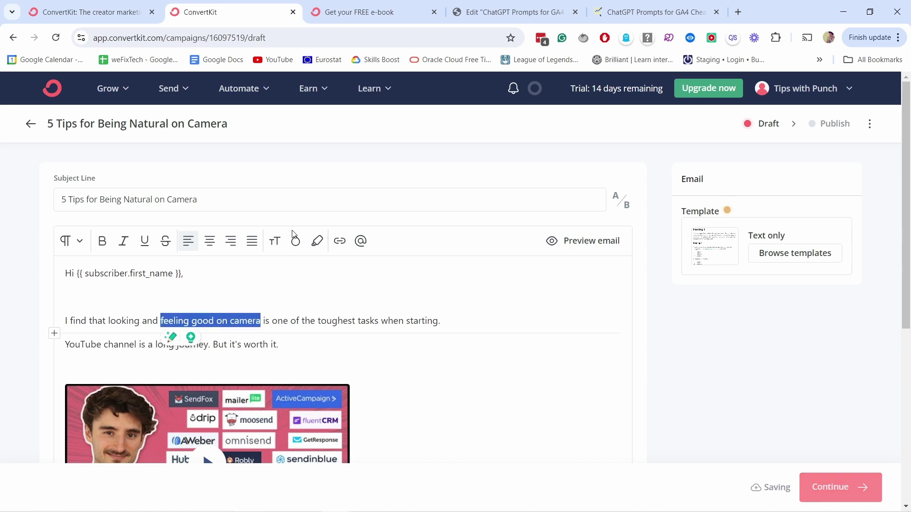
- Bold 'feeling good on camera' and link 'But it's worth it.' to the yt-tips page
click(102, 241)
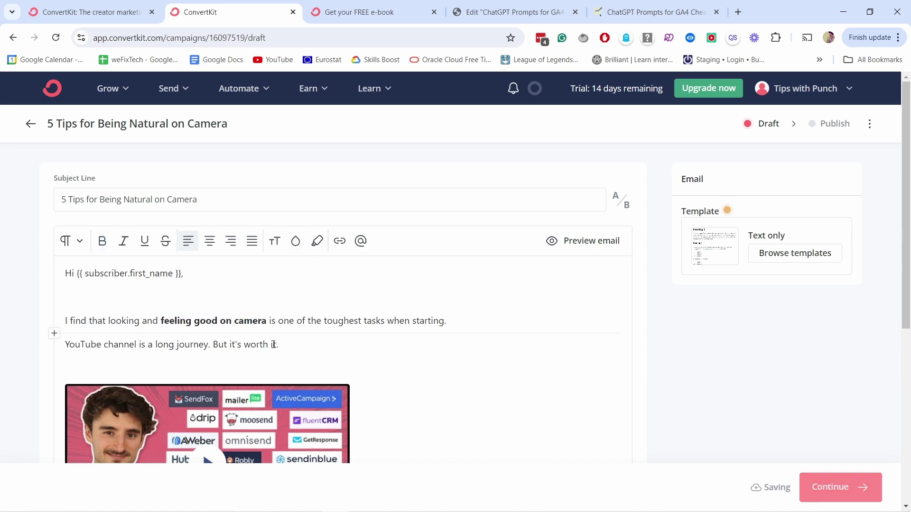
drag(281, 344, 223, 343)
click(339, 241)
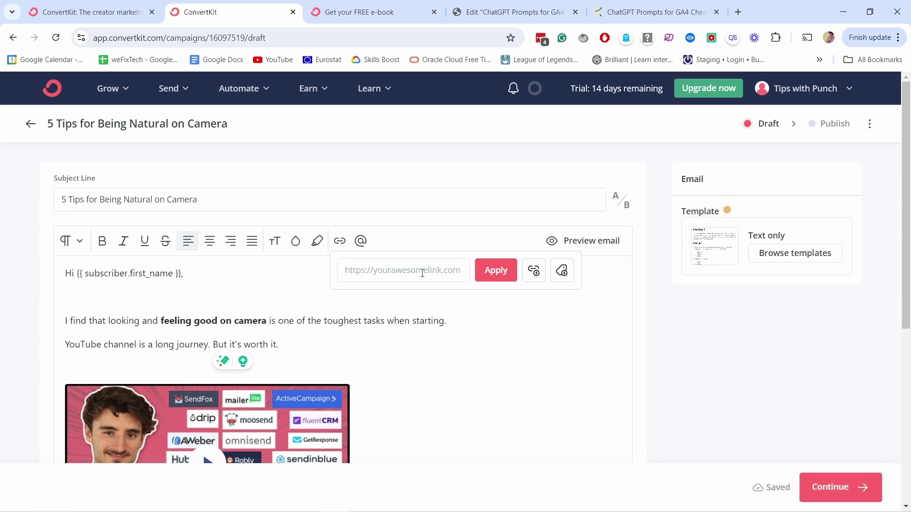
key(ctrl+v)
key(ctrl+z)
text(tips-with-punch.ck.page/yt-tips)
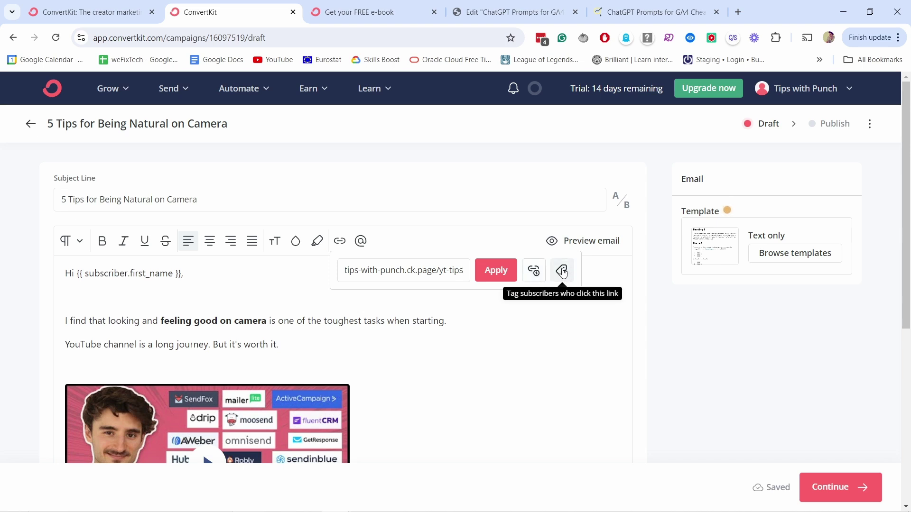
- Tag link clickers as 'interested in thumbnails', apply the link, and check it
click(561, 271)
click(412, 323)
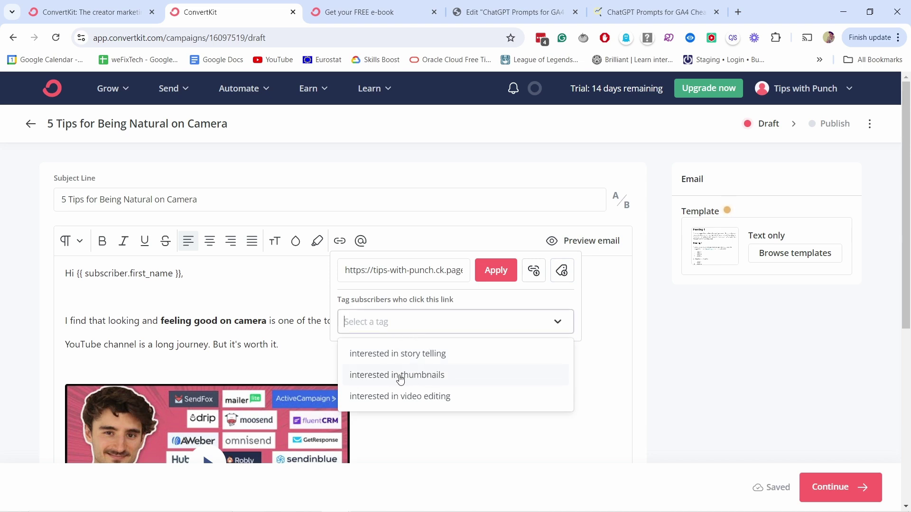
click(379, 375)
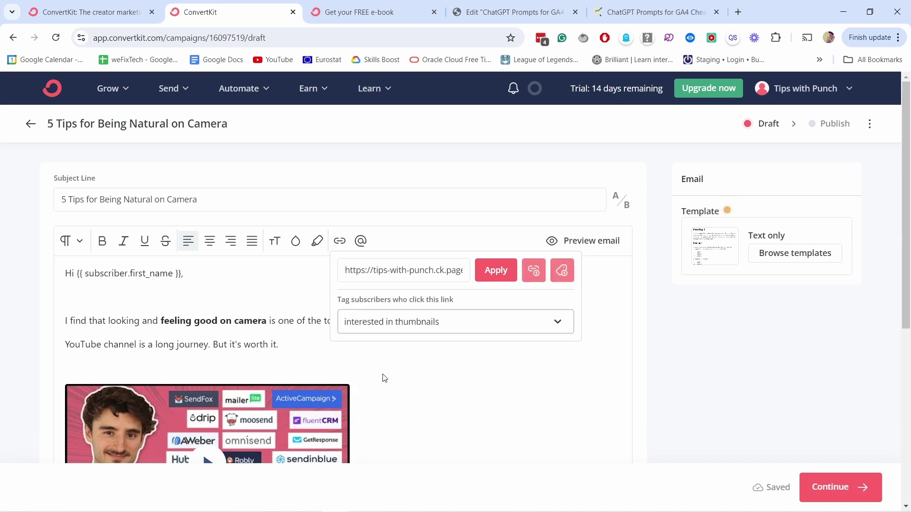
click(496, 271)
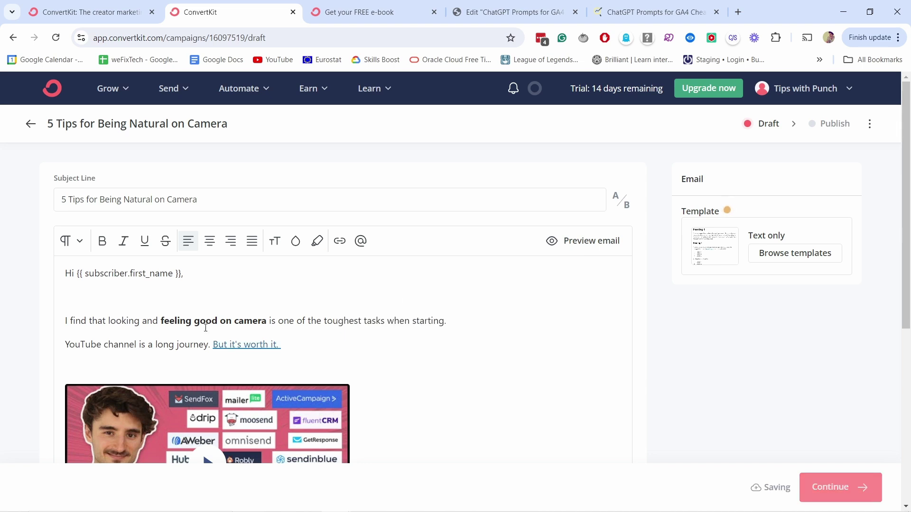
drag(213, 345, 283, 346)
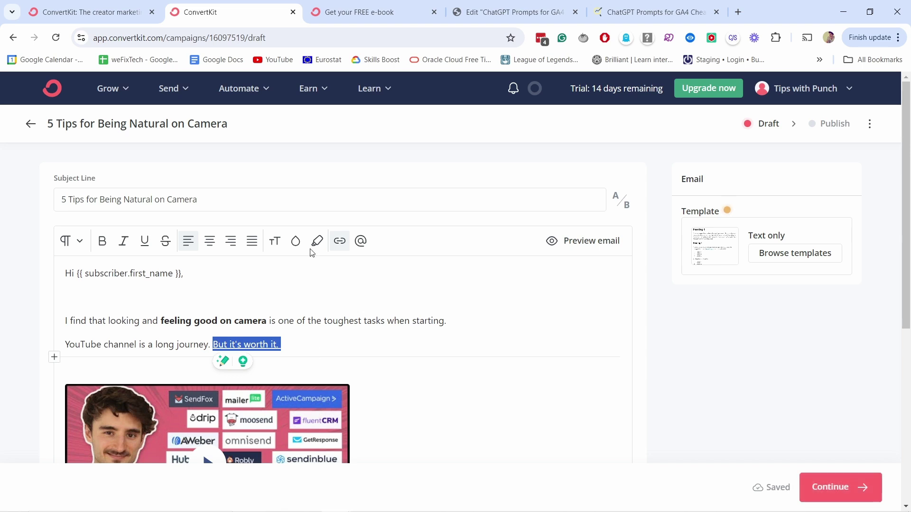
click(332, 345)
scroll(335, 213, down, 3)
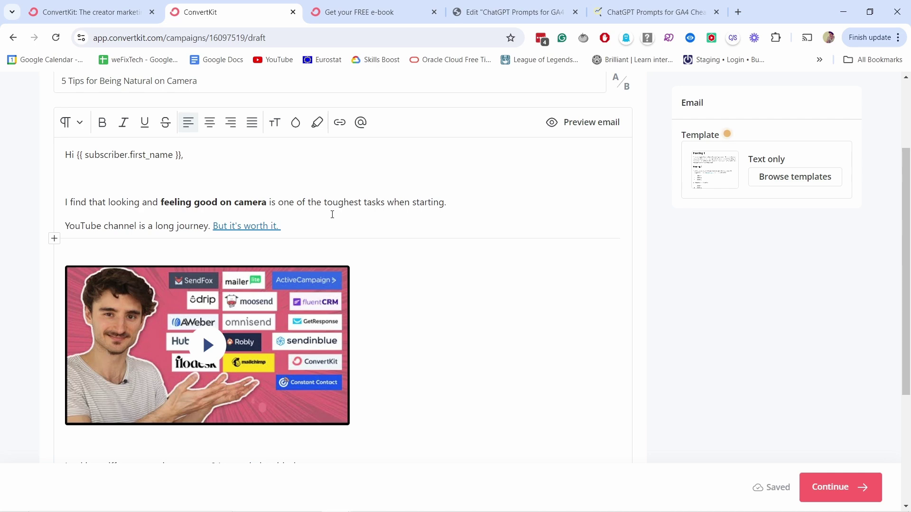
scroll(834, 315, up, 3)
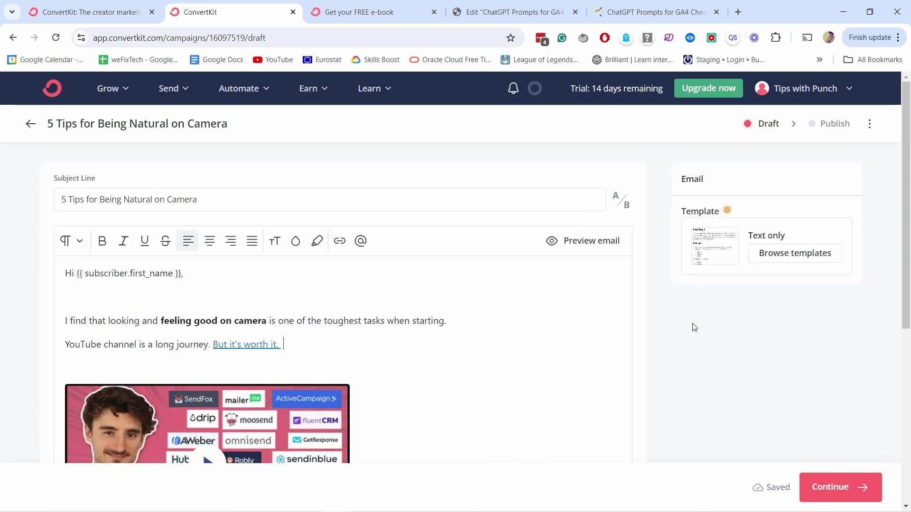
scroll(607, 301, down, 3)
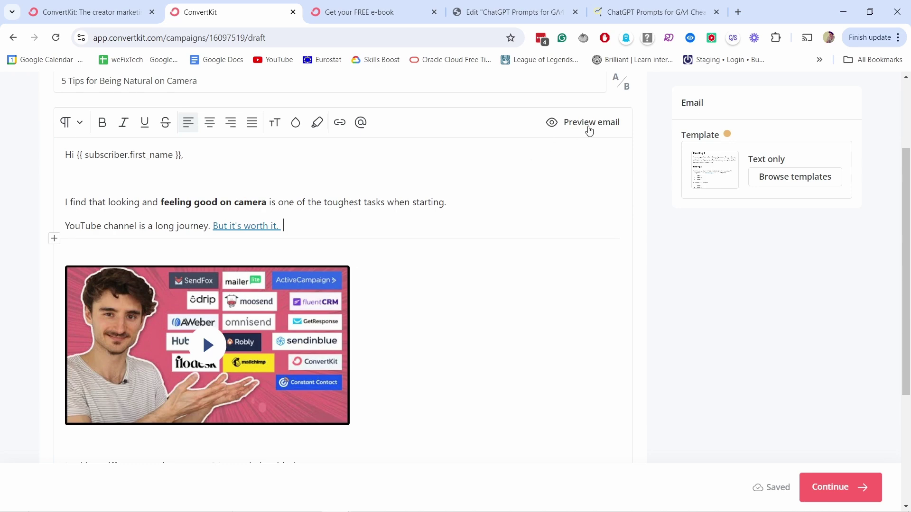
- Preview the email at mobile and desktop widths and try previewing as a subscriber
click(572, 123)
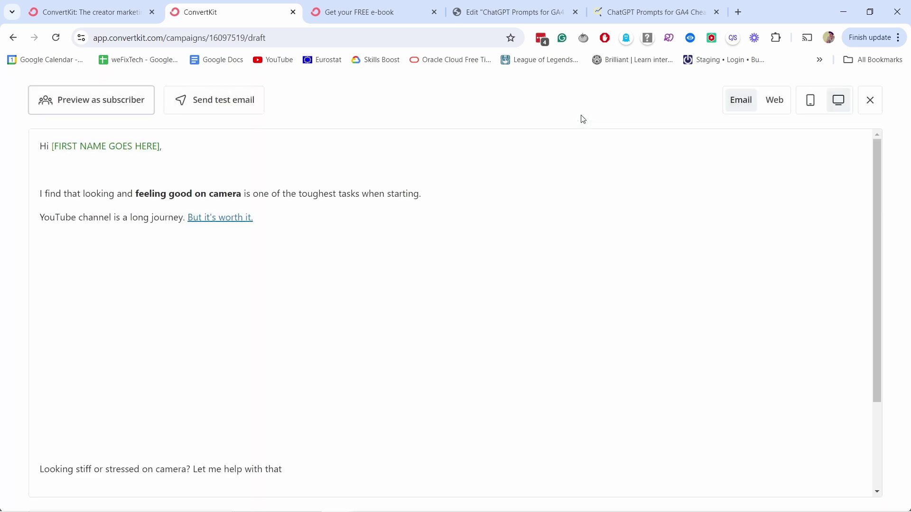
click(810, 101)
scroll(476, 281, down, 2)
scroll(476, 281, up, 3)
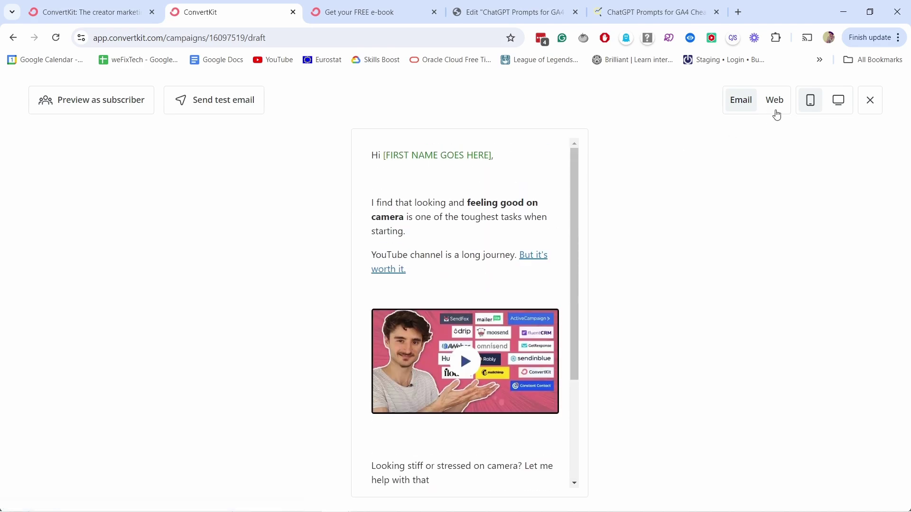
click(838, 100)
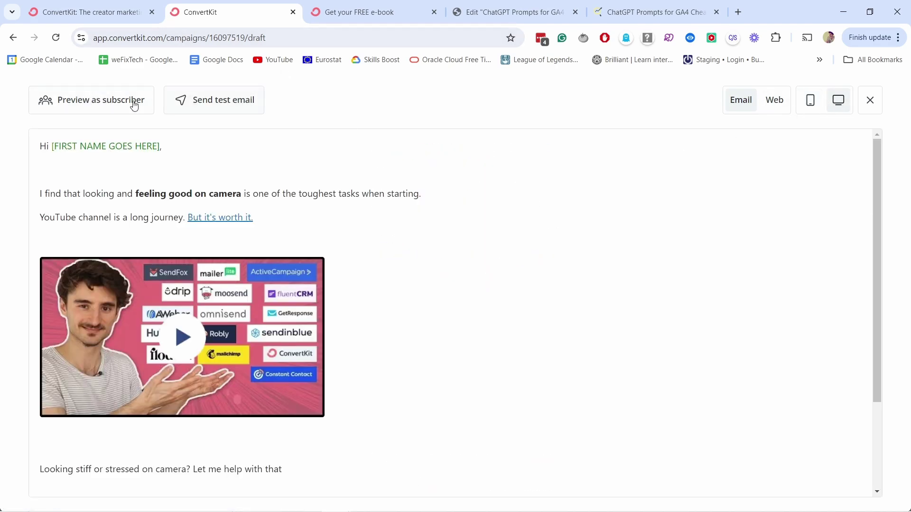
click(98, 101)
click(162, 174)
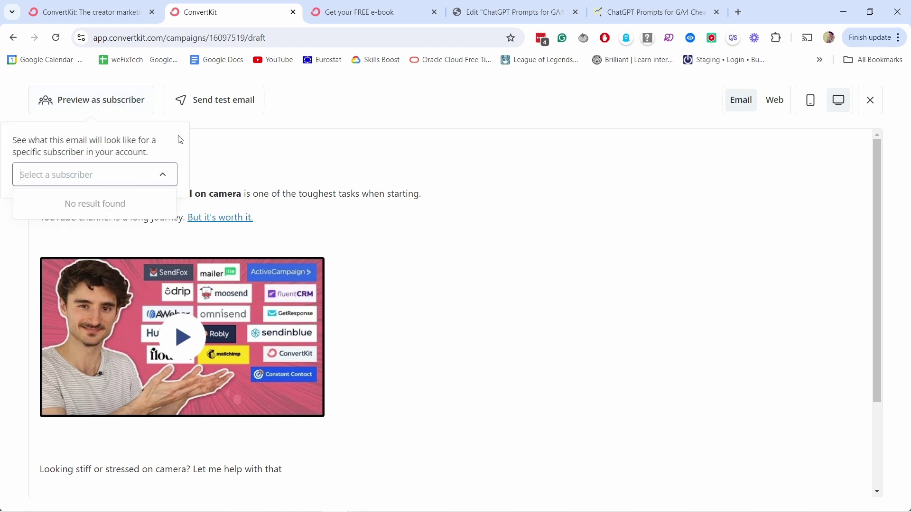
click(289, 110)
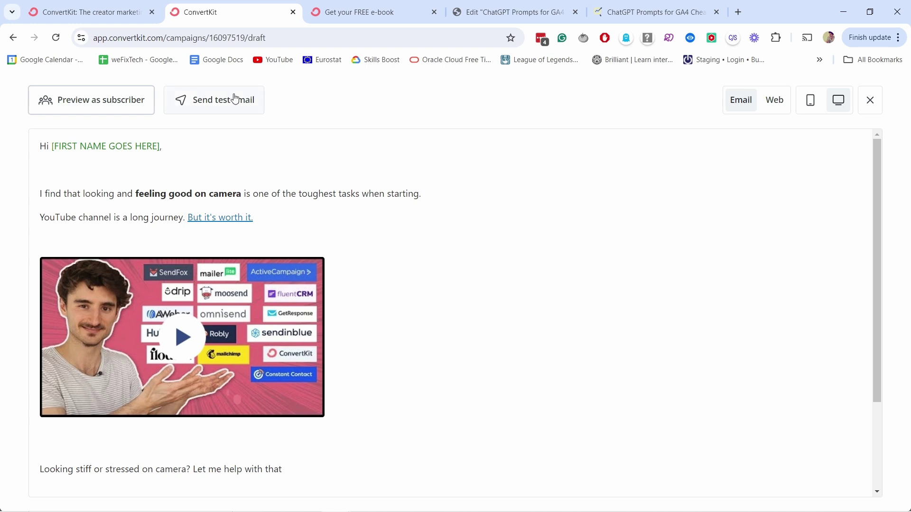
- Send a test email of the draft and scroll through the preview
click(200, 99)
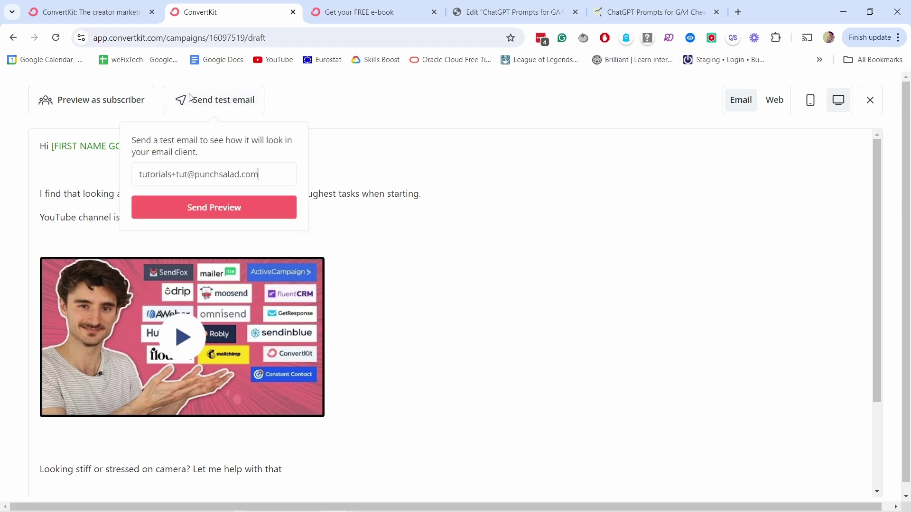
click(214, 214)
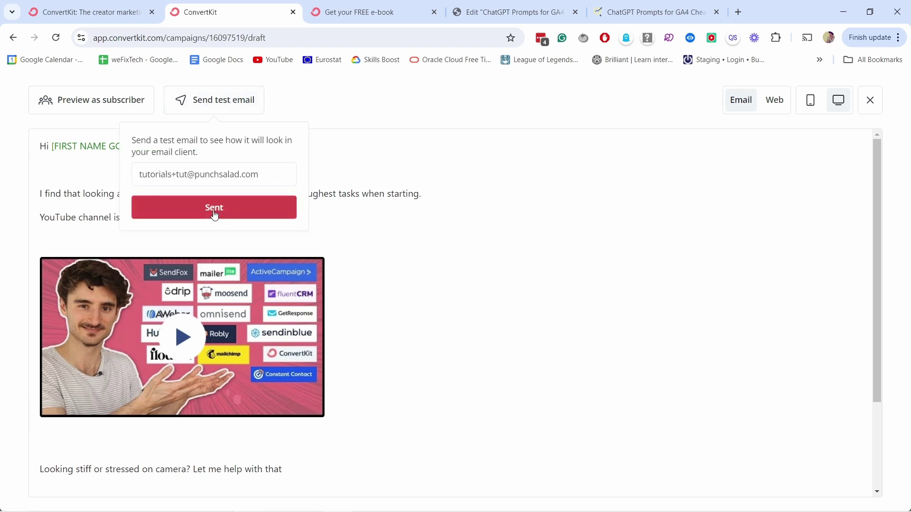
click(359, 94)
scroll(228, 342, down, 3)
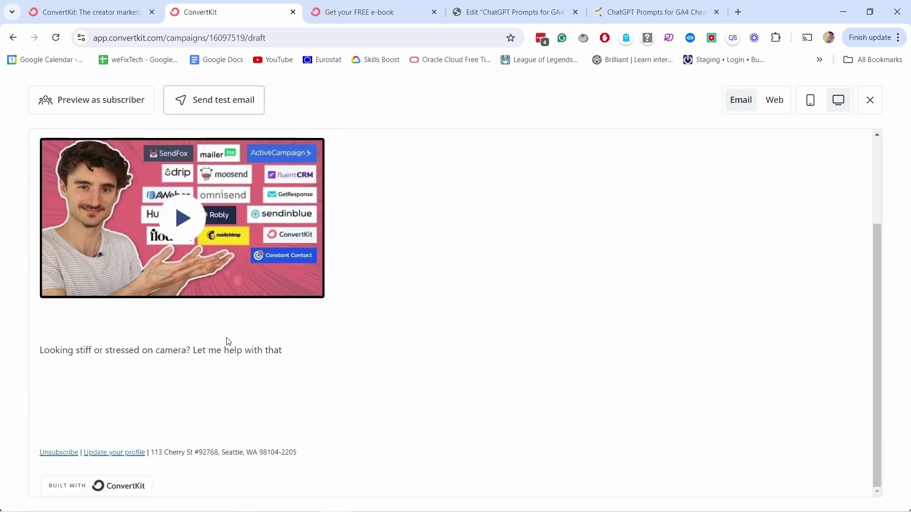
scroll(229, 341, up, 3)
scroll(187, 363, down, 3)
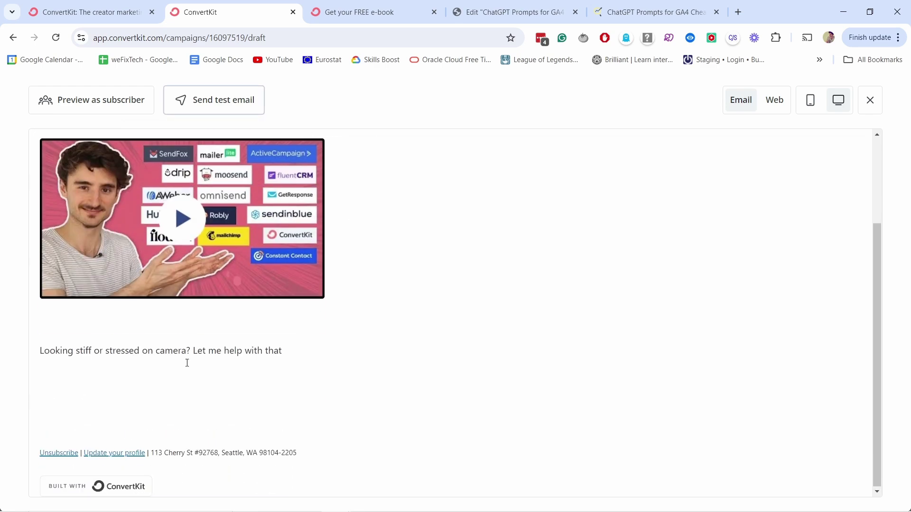
scroll(186, 363, up, 3)
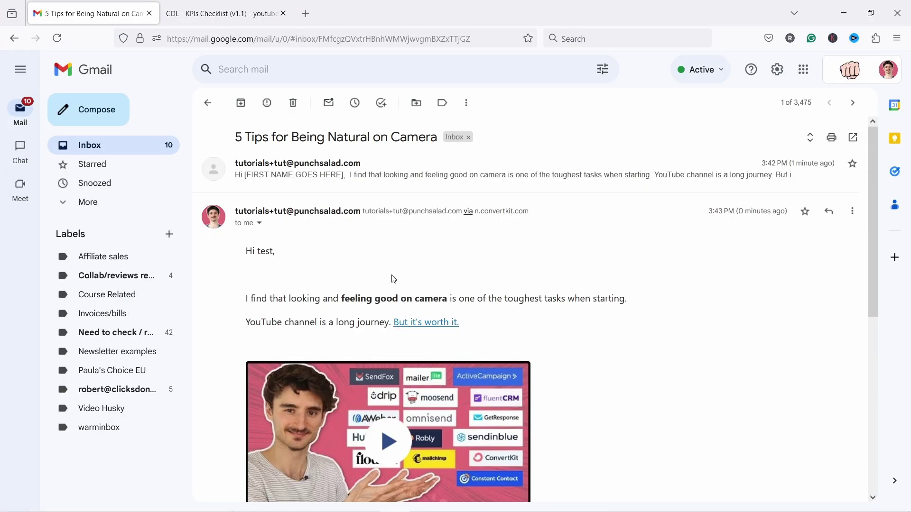
scroll(393, 279, down, 2)
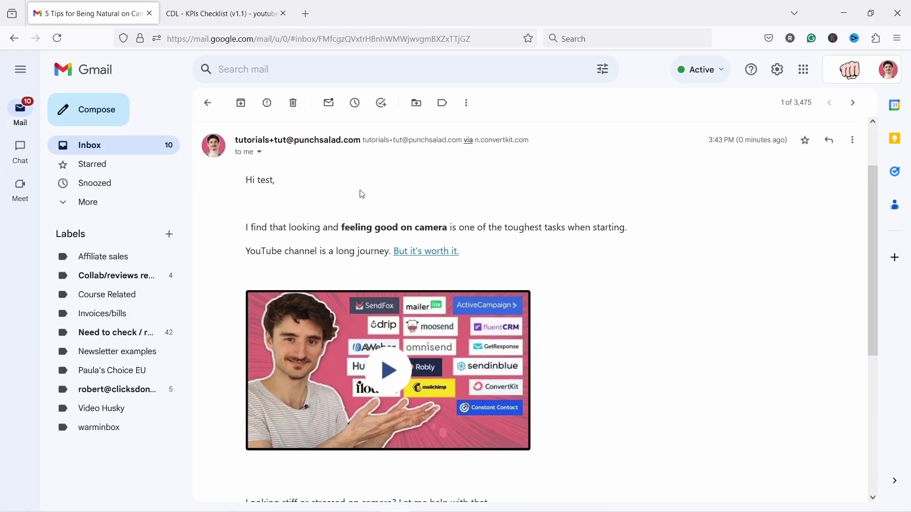
- In Gmail, open the '5 Tips for Being Natural on Camera' test email and click its video thumbnail
click(136, 147)
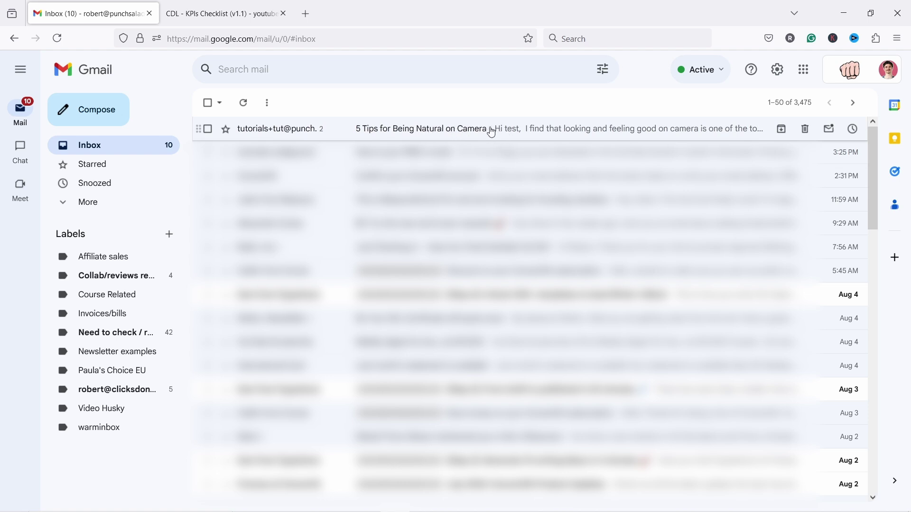
click(490, 131)
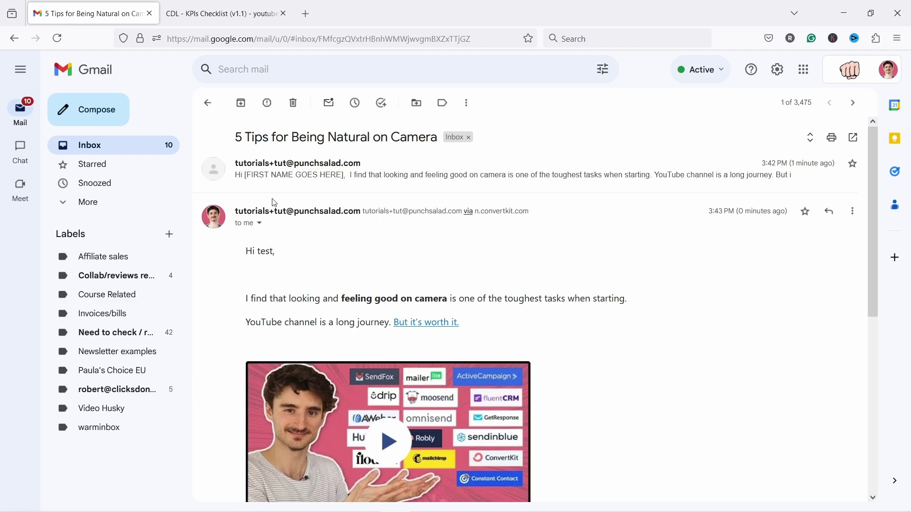
scroll(304, 213, down, 3)
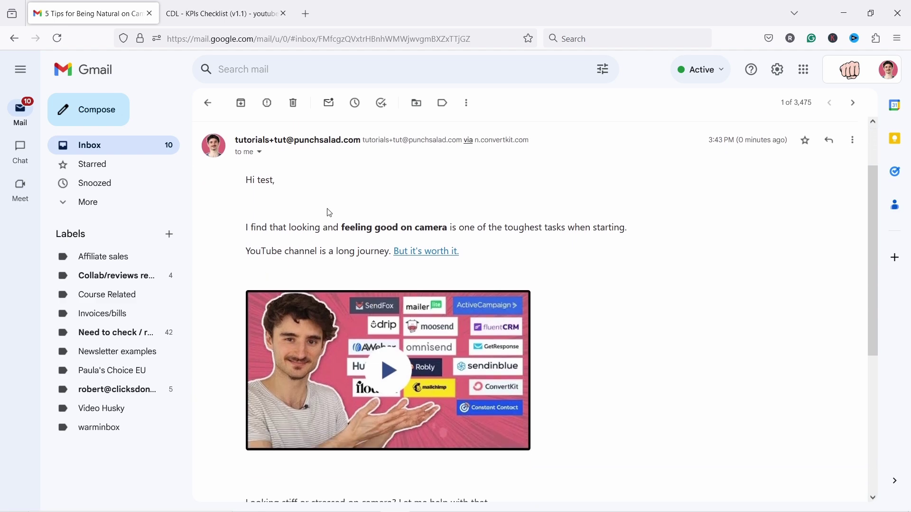
scroll(396, 351, down, 3)
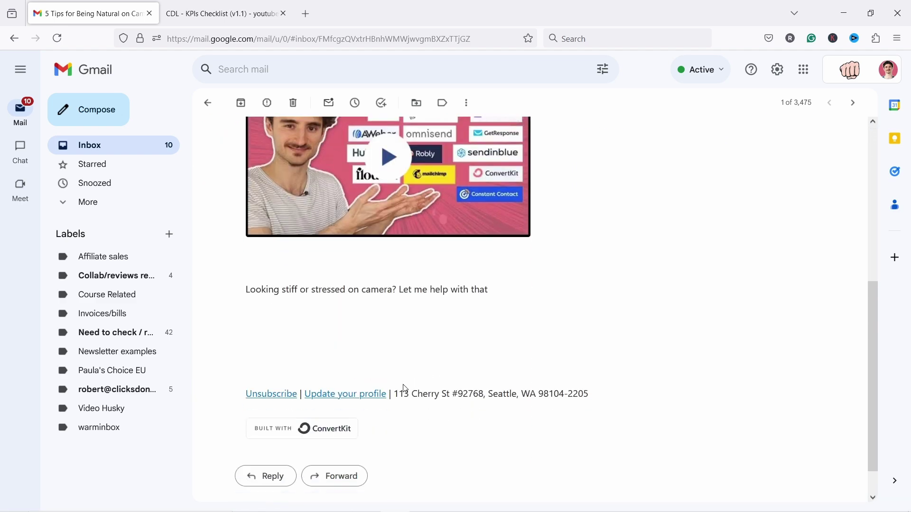
scroll(403, 387, up, 3)
click(388, 300)
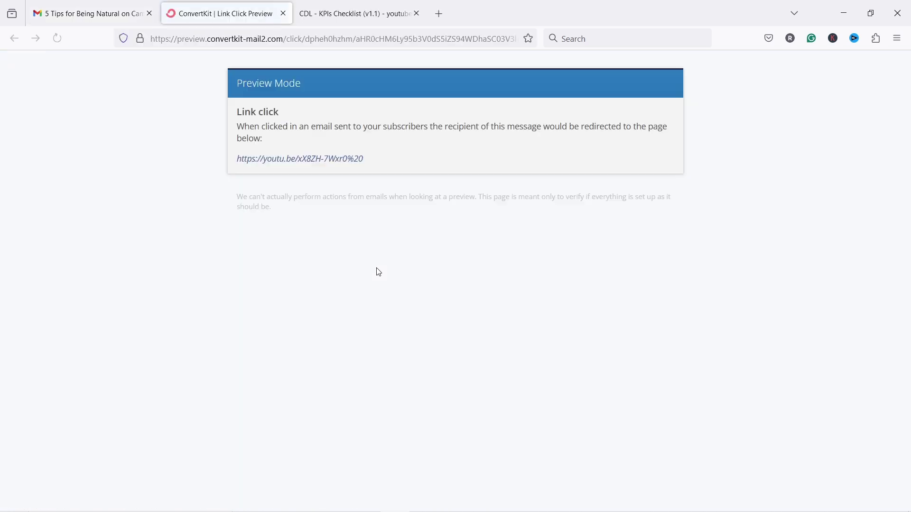
- Open the youtu.be link from the Link Click Preview, then return to the ConvertKit draft tab
right_click(345, 91)
click(227, 119)
click(332, 158)
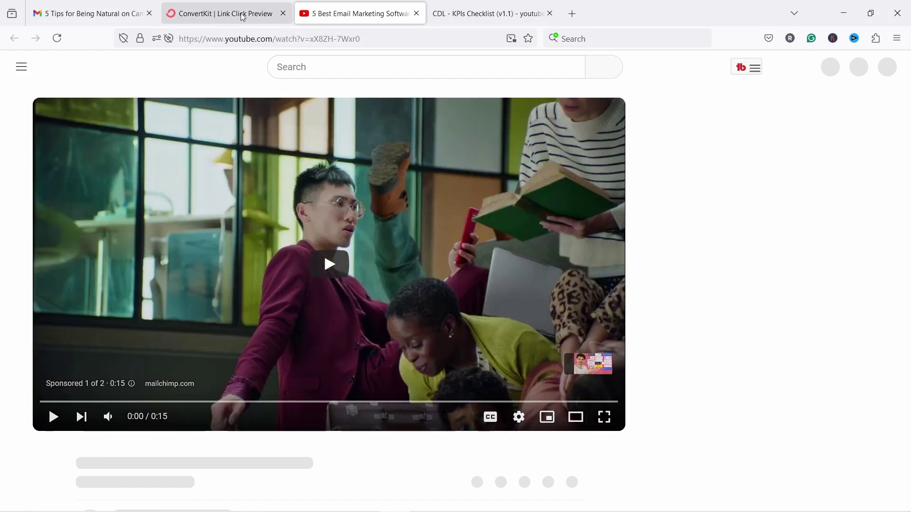
click(269, 18)
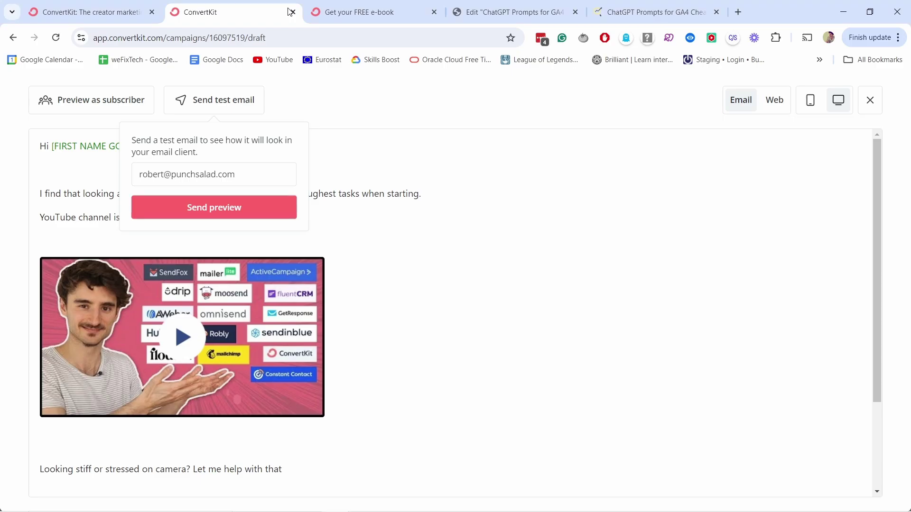
- Close the test popup and preview, and continue to the publishing step
click(438, 109)
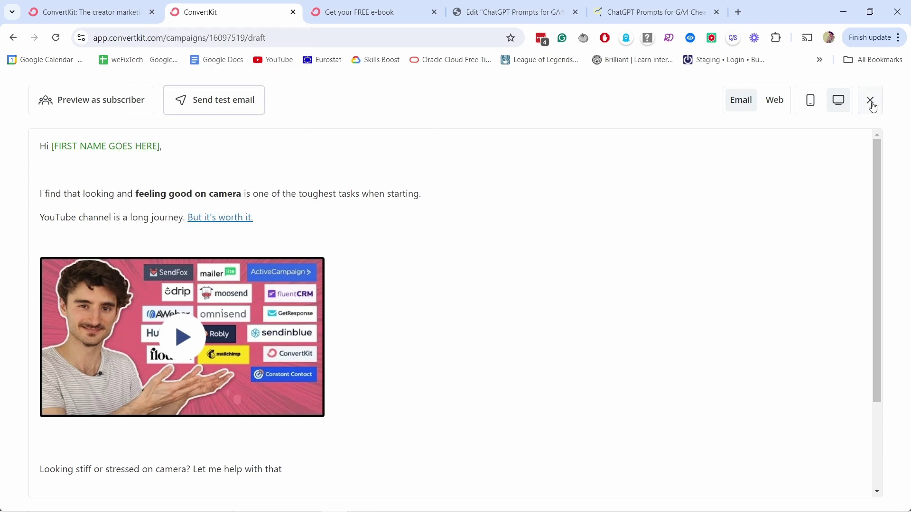
click(870, 100)
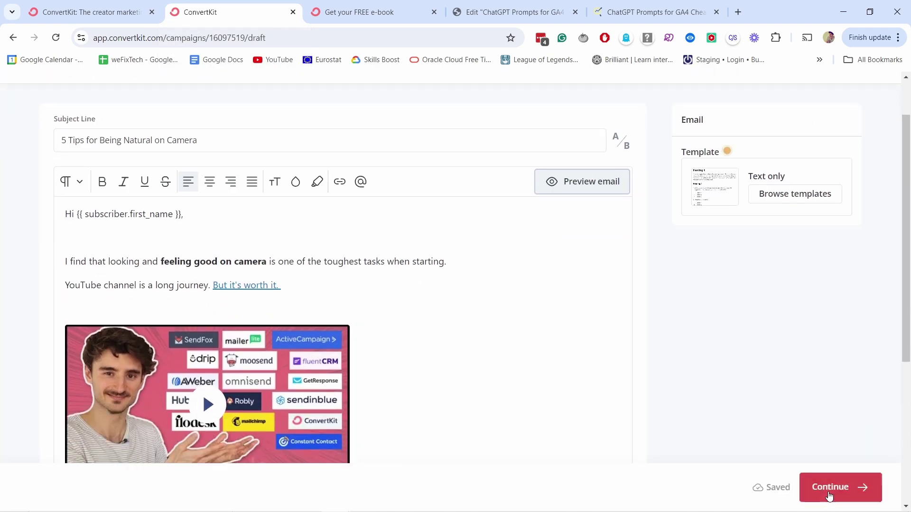
click(828, 496)
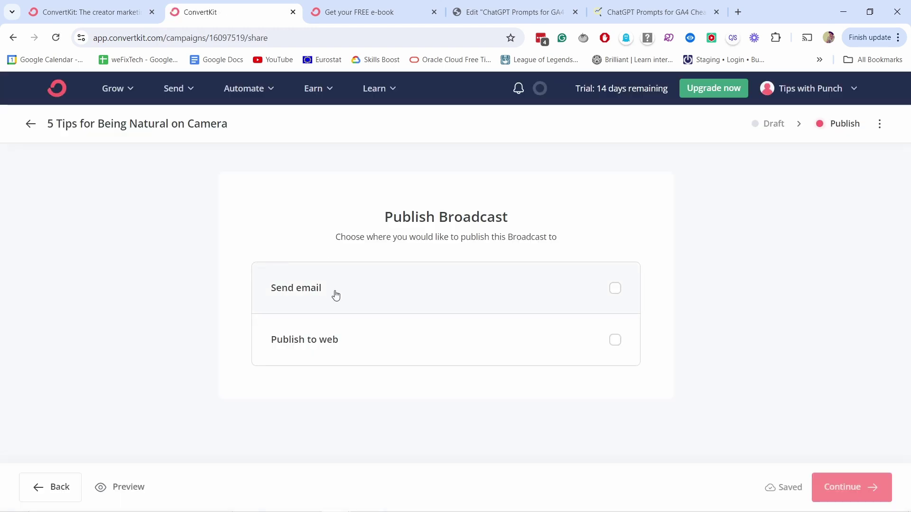
- Tick both Send email and Publish to web for the broadcast
click(336, 294)
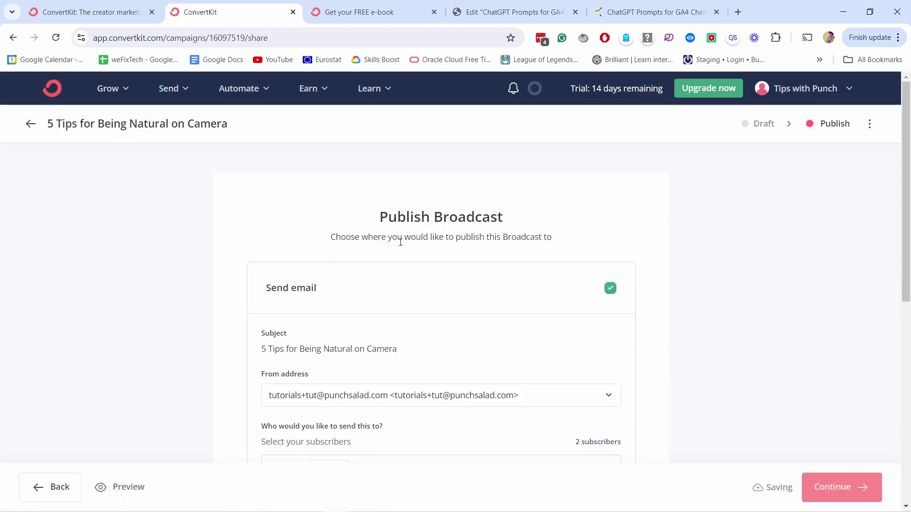
scroll(467, 203, down, 7)
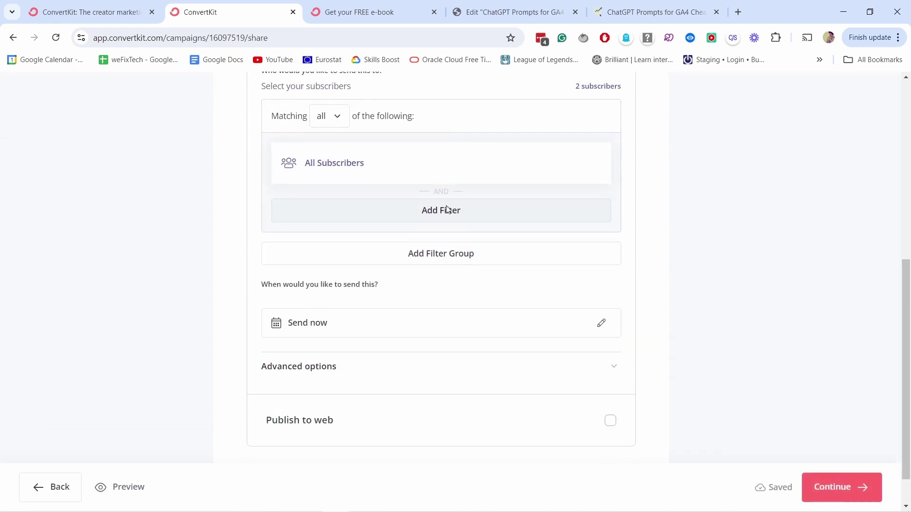
scroll(335, 350, down, 1)
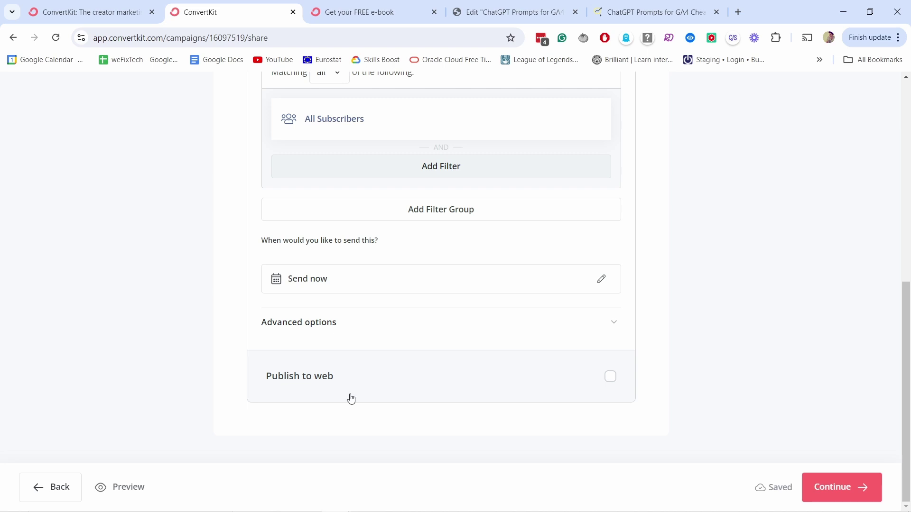
click(610, 377)
scroll(621, 364, up, 1)
scroll(620, 364, up, 6)
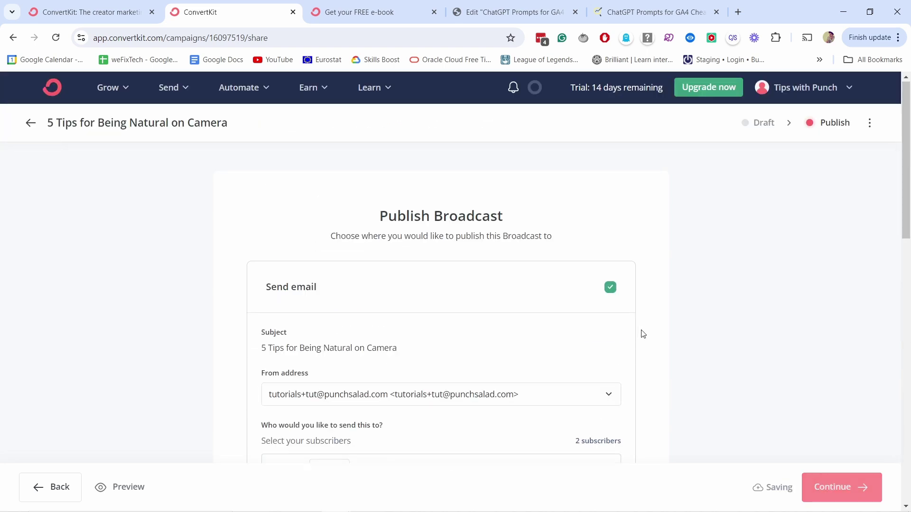
scroll(647, 224, down, 4)
scroll(427, 180, down, 1)
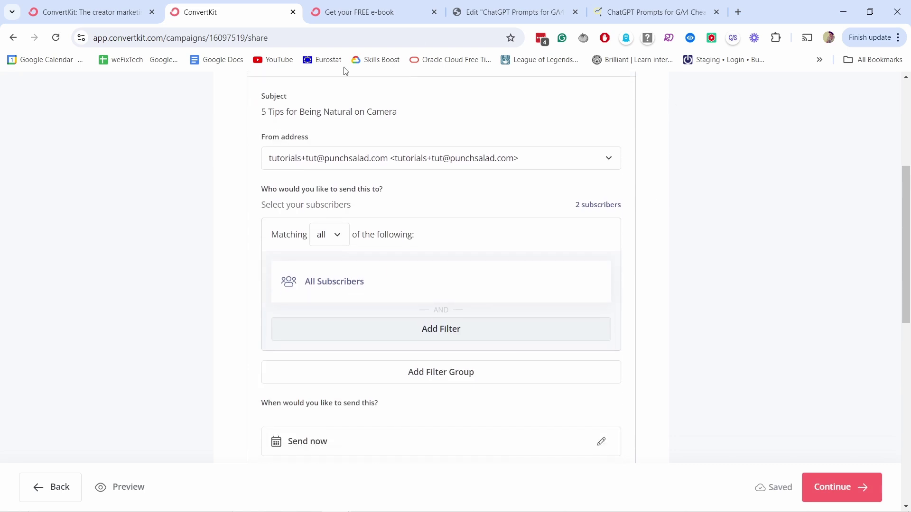
scroll(360, 189, up, 2)
scroll(340, 200, down, 1)
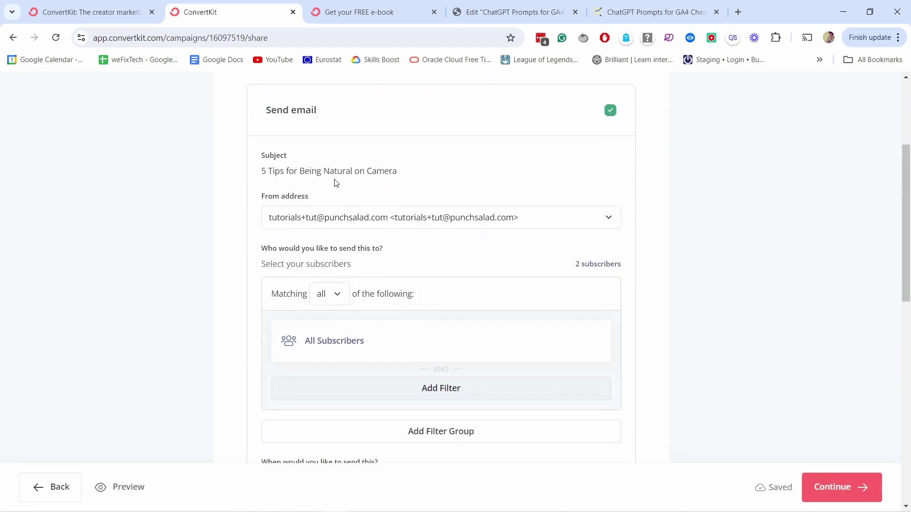
- Keep the same from address and open the recipient matching rule options
click(283, 219)
click(271, 233)
scroll(332, 266, down, 1)
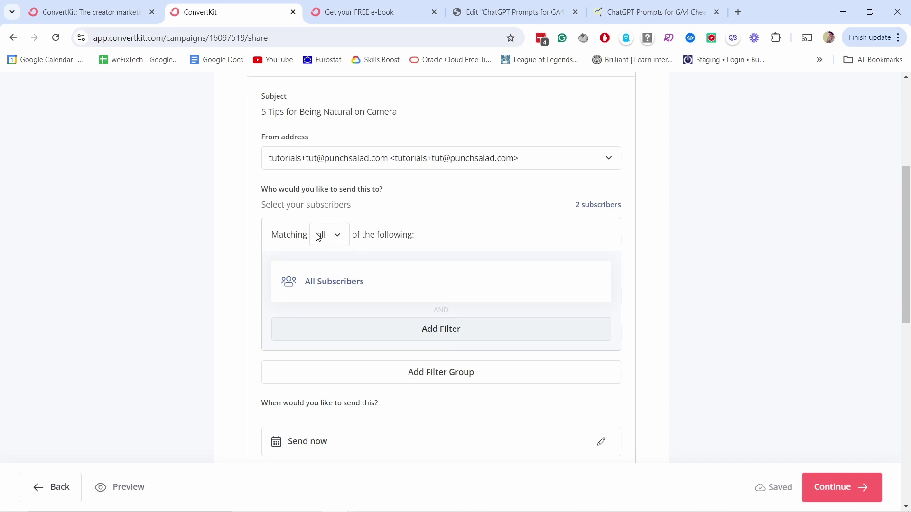
click(337, 240)
click(352, 285)
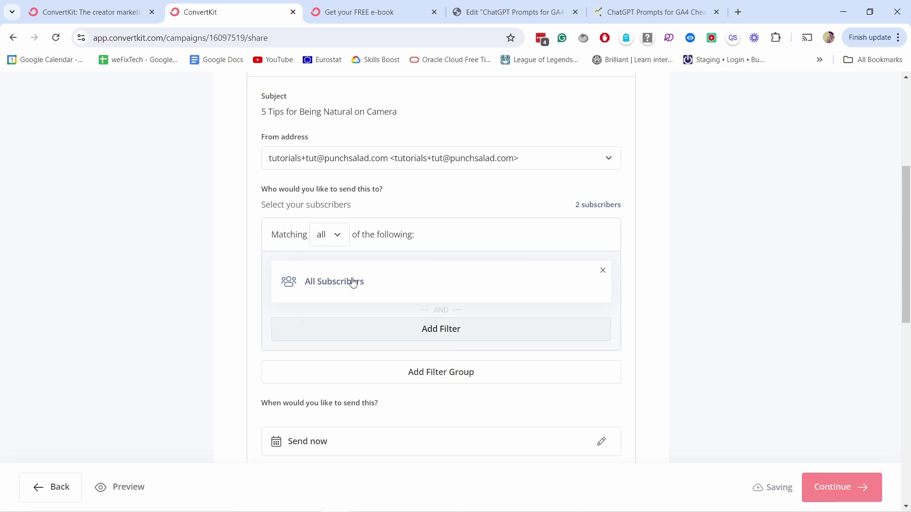
click(351, 282)
click(414, 305)
click(416, 359)
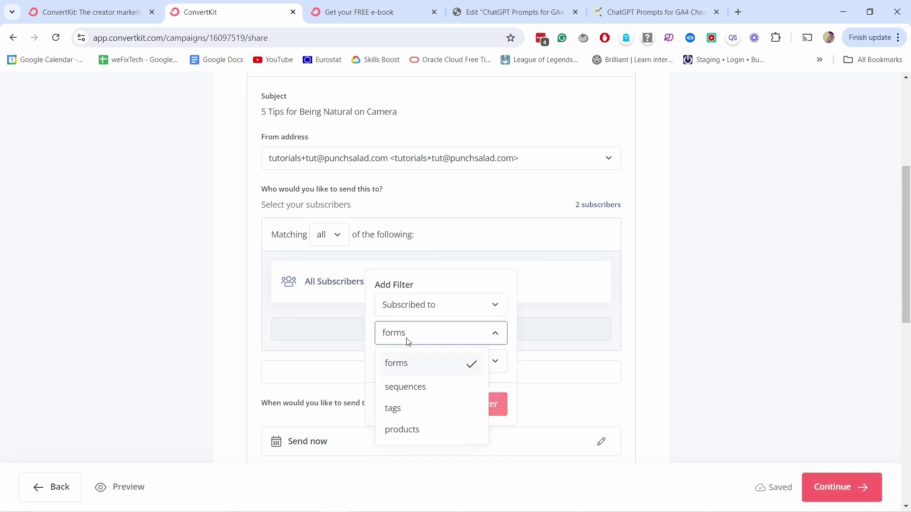
click(404, 411)
click(427, 367)
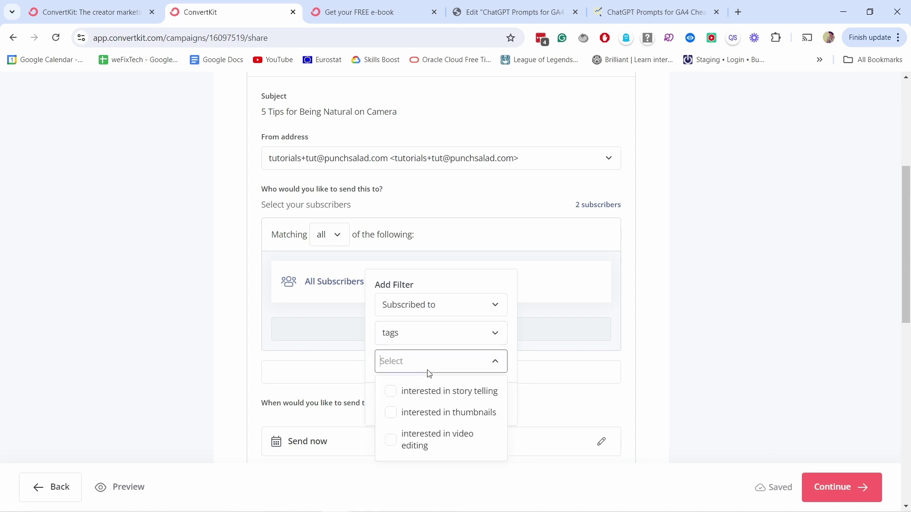
click(390, 416)
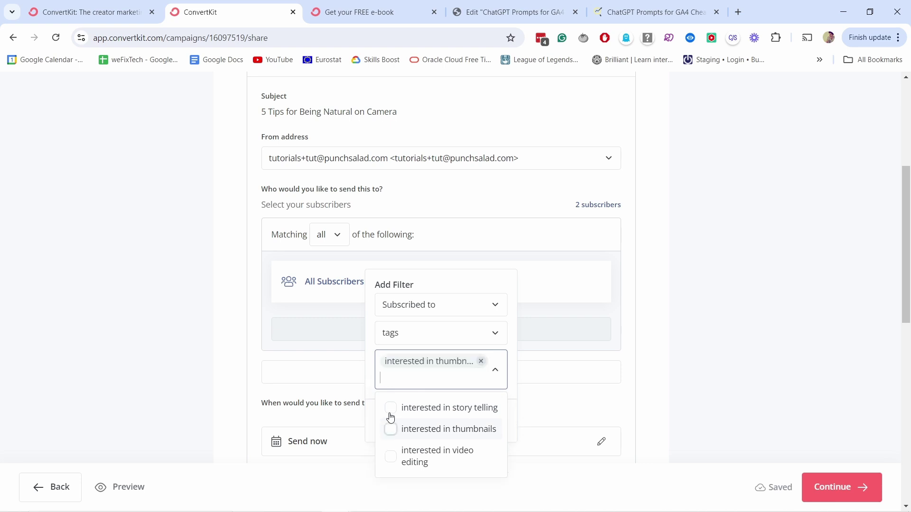
click(615, 363)
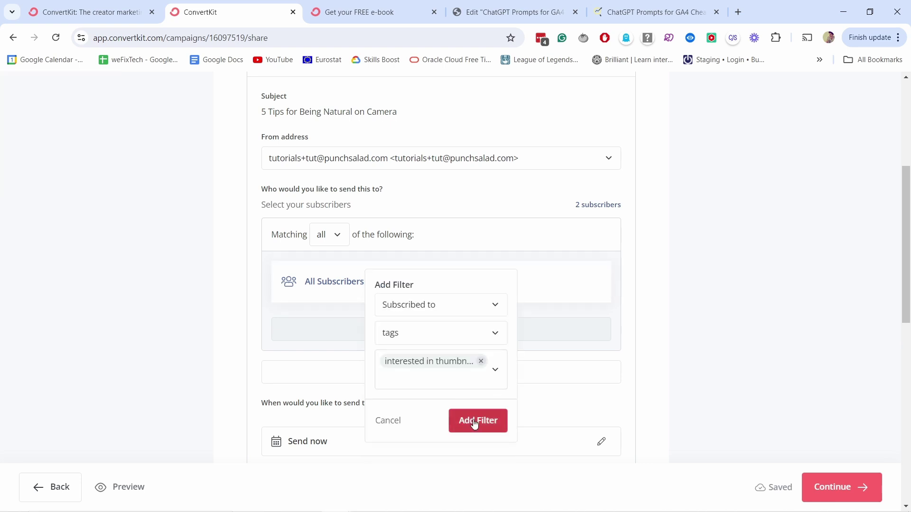
click(474, 422)
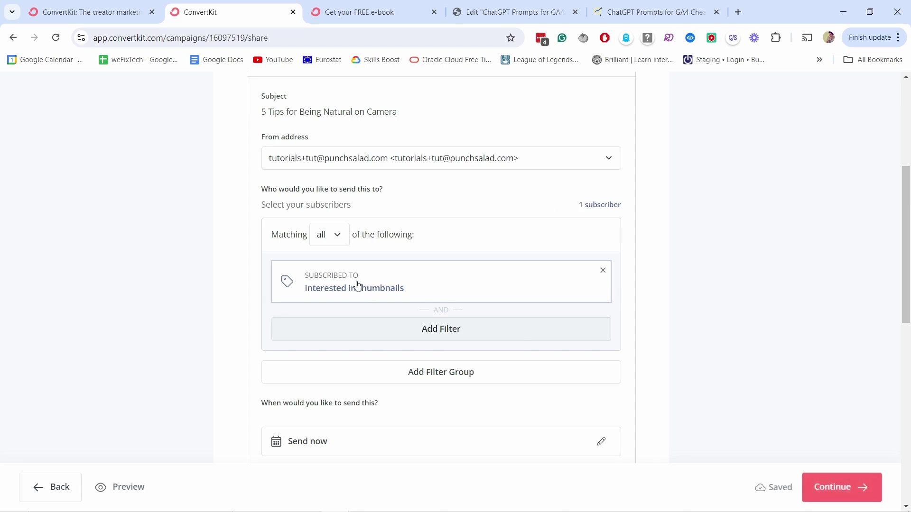
scroll(380, 256, down, 2)
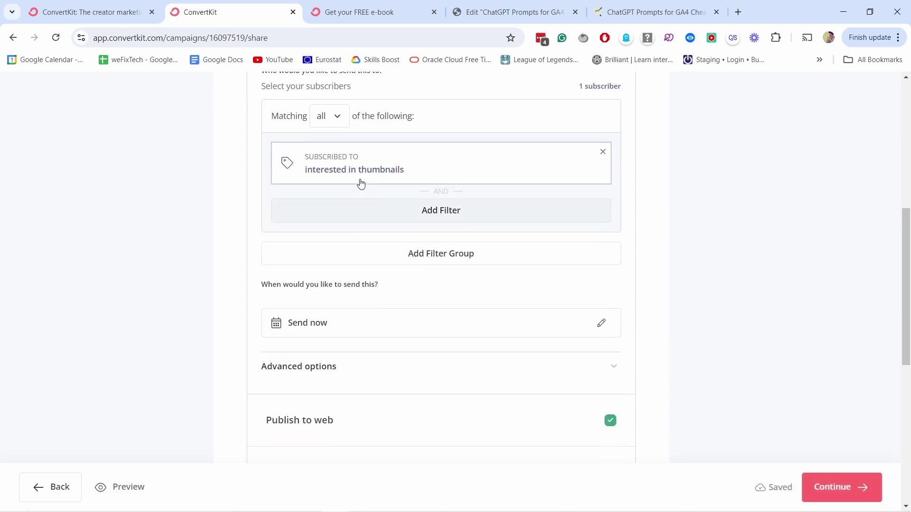
scroll(386, 169, up, 1)
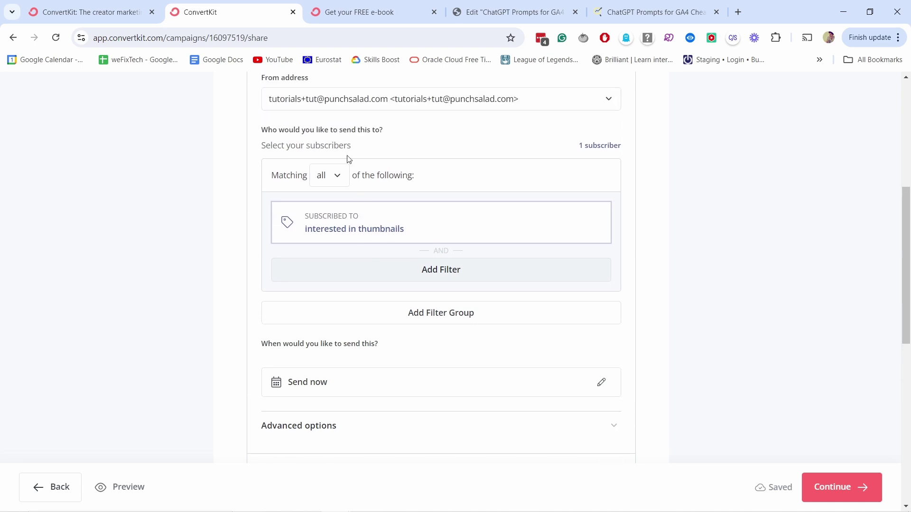
click(444, 272)
click(421, 283)
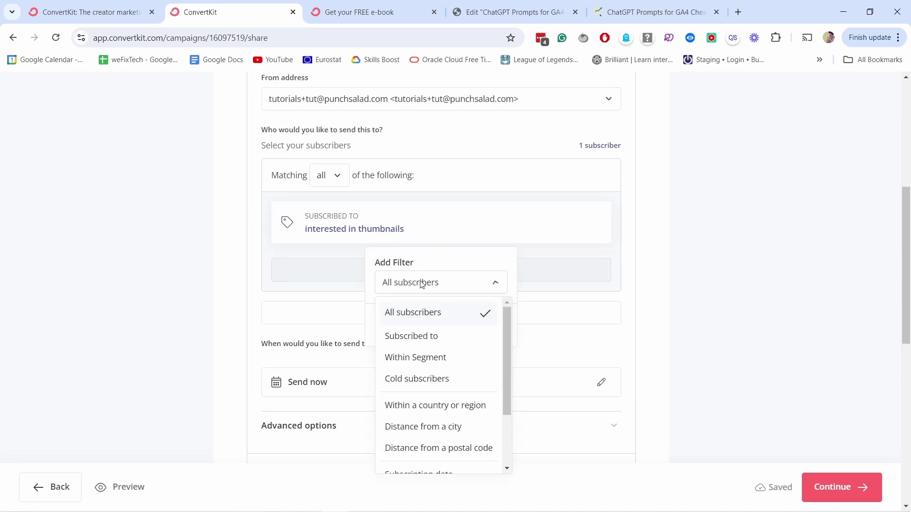
click(428, 336)
click(420, 340)
click(408, 312)
click(411, 346)
click(410, 347)
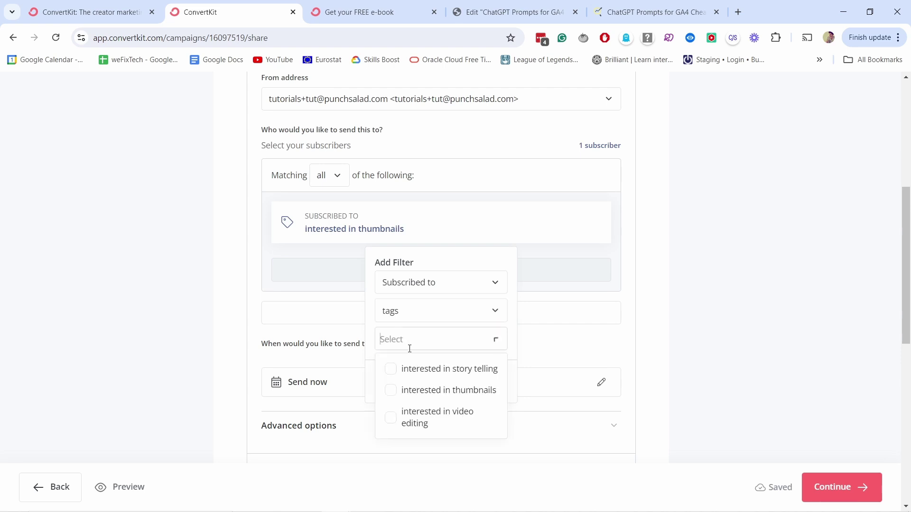
click(392, 418)
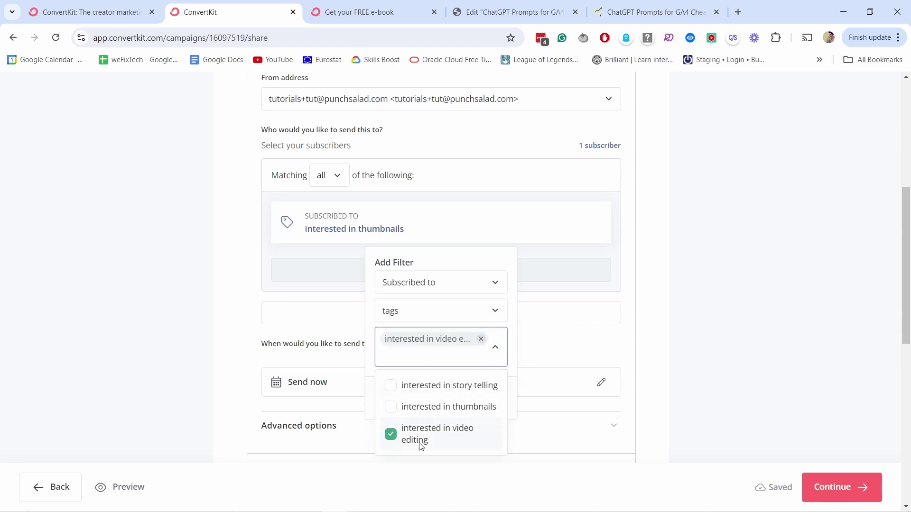
scroll(481, 410, down, 2)
click(495, 228)
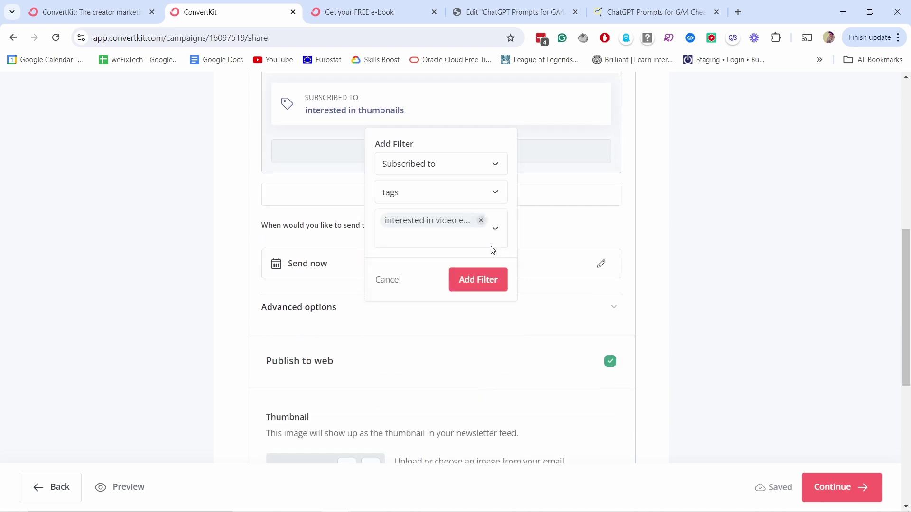
click(474, 279)
scroll(429, 105, up, 2)
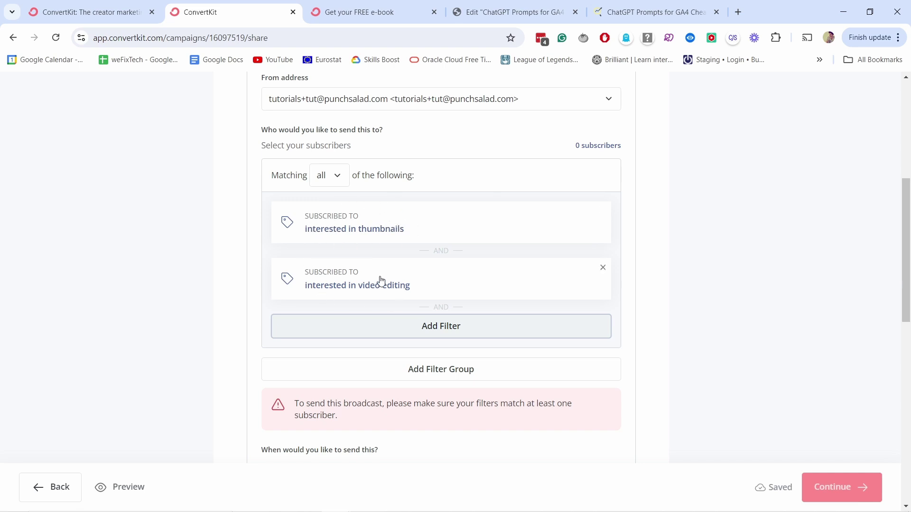
click(602, 268)
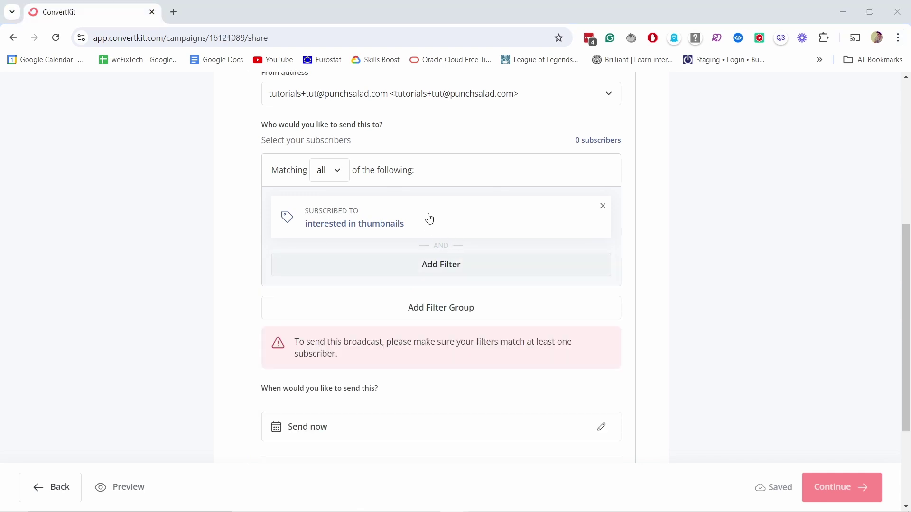
click(429, 218)
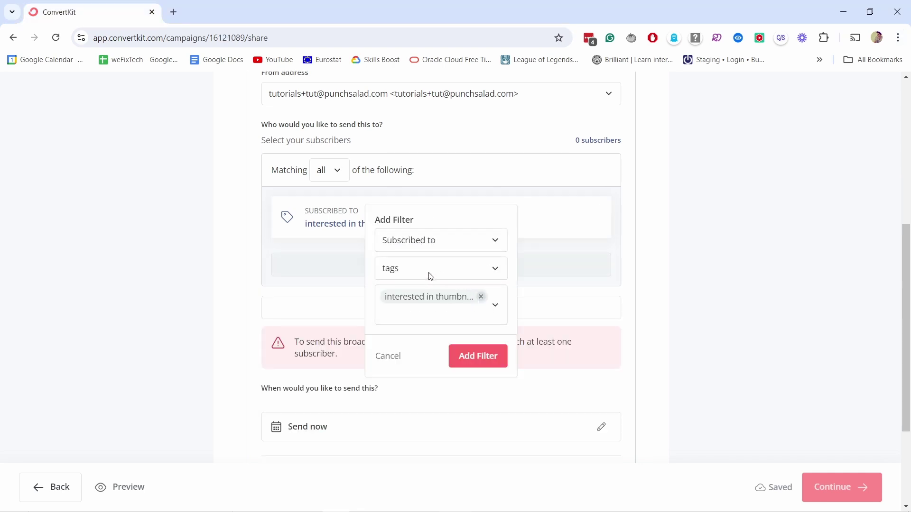
click(409, 274)
click(408, 341)
click(406, 319)
click(397, 345)
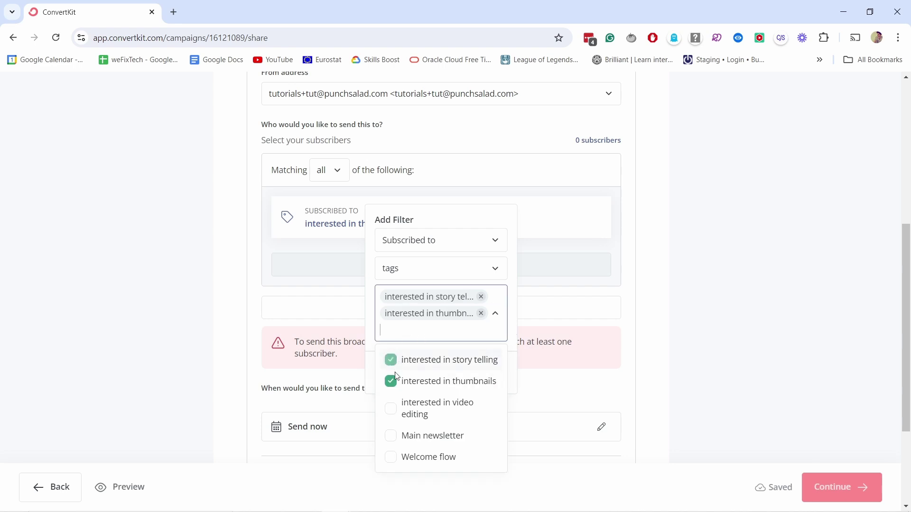
click(396, 414)
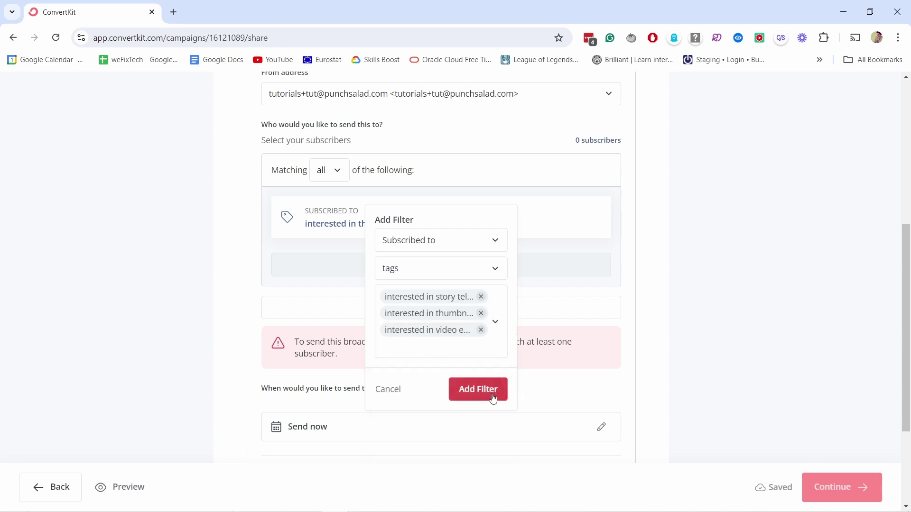
click(489, 394)
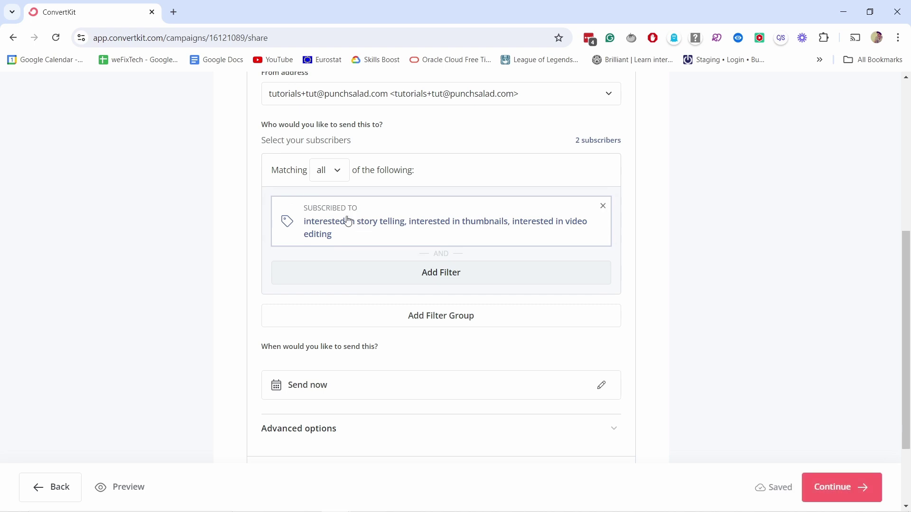
click(537, 221)
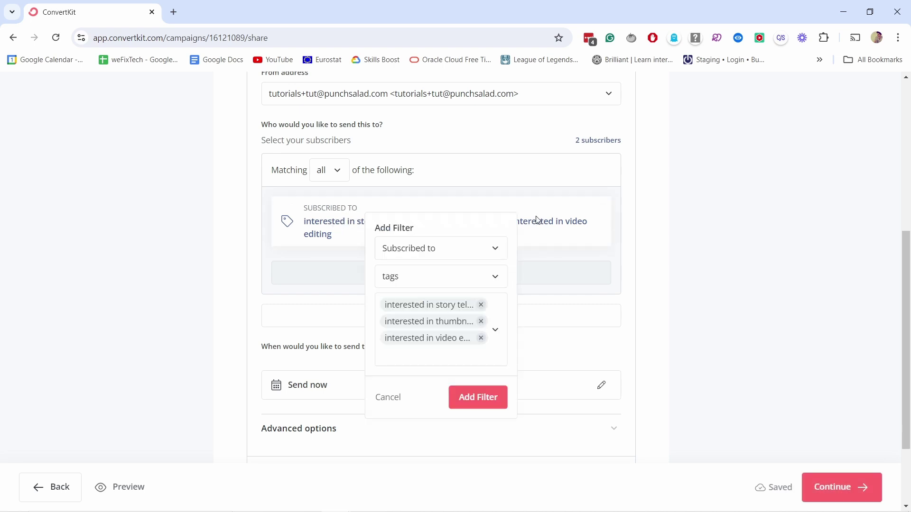
click(481, 305)
click(481, 322)
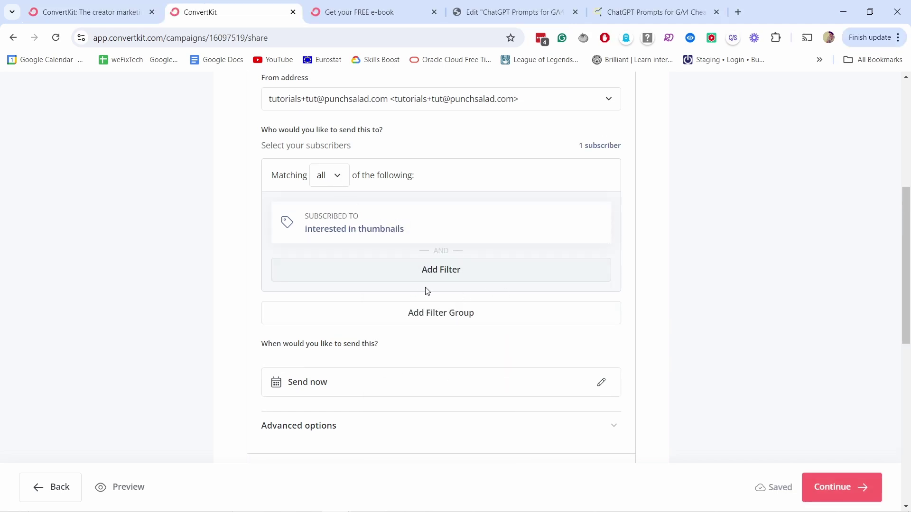
click(332, 177)
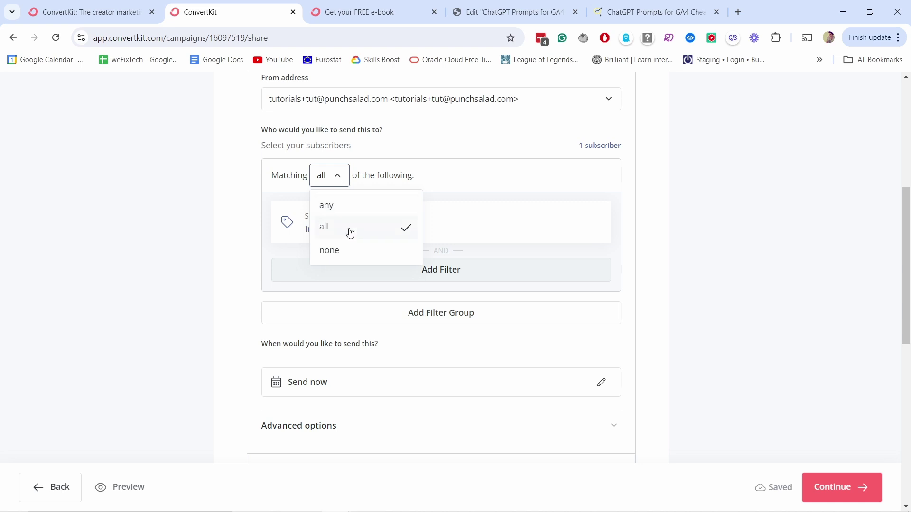
click(335, 251)
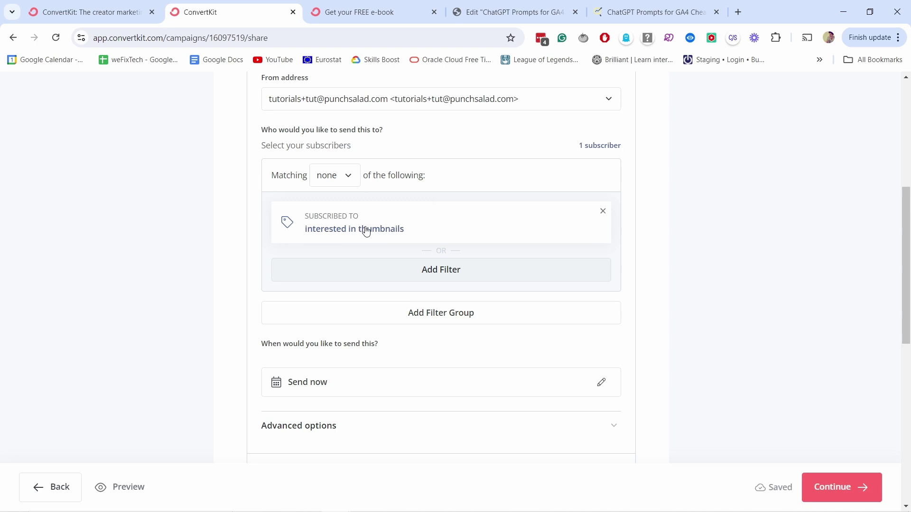
click(343, 183)
click(325, 226)
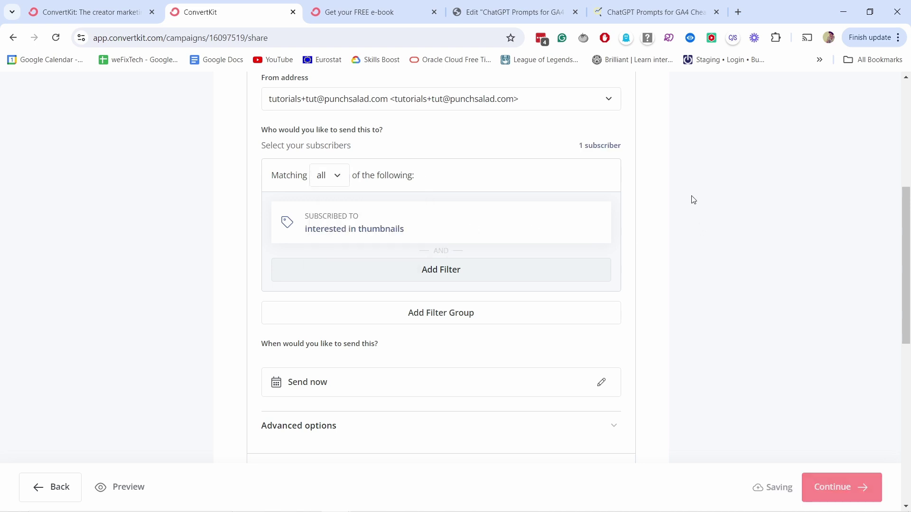
scroll(361, 143, down, 2)
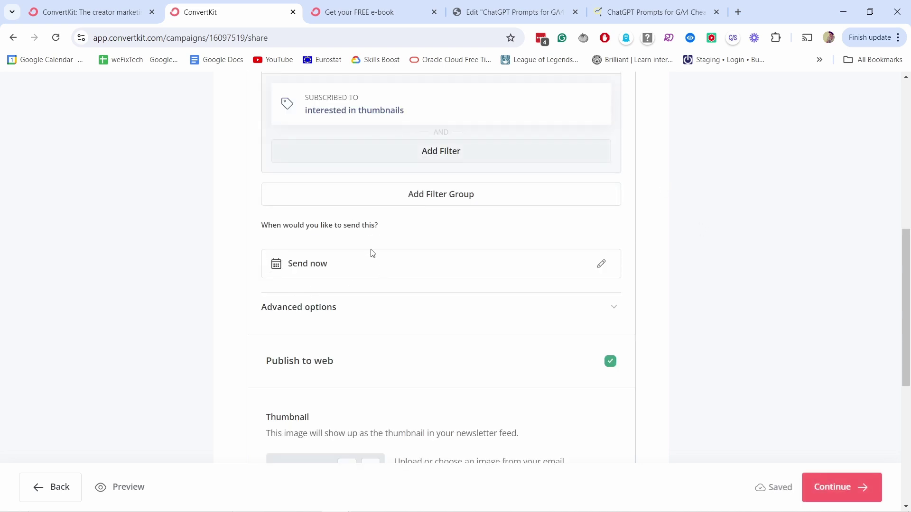
- Schedule the broadcast for August 6 at 9:40 AM in the date picker
click(602, 264)
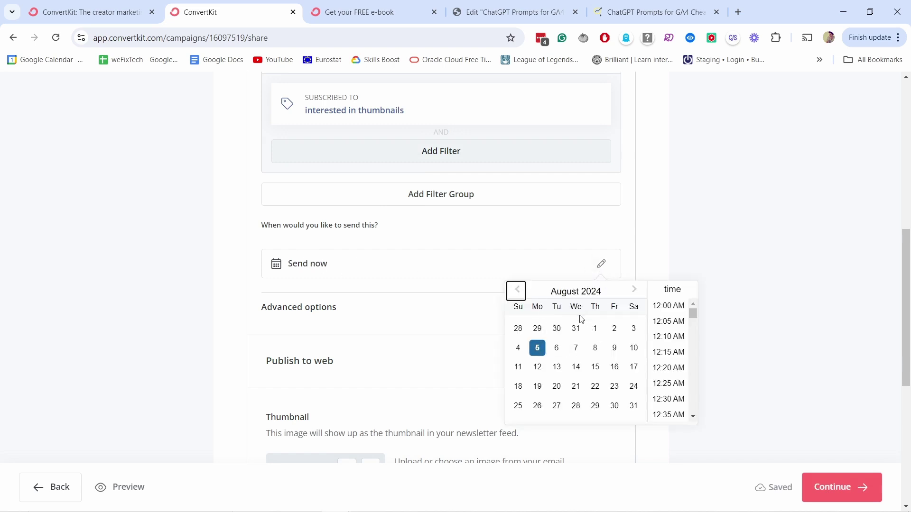
click(557, 351)
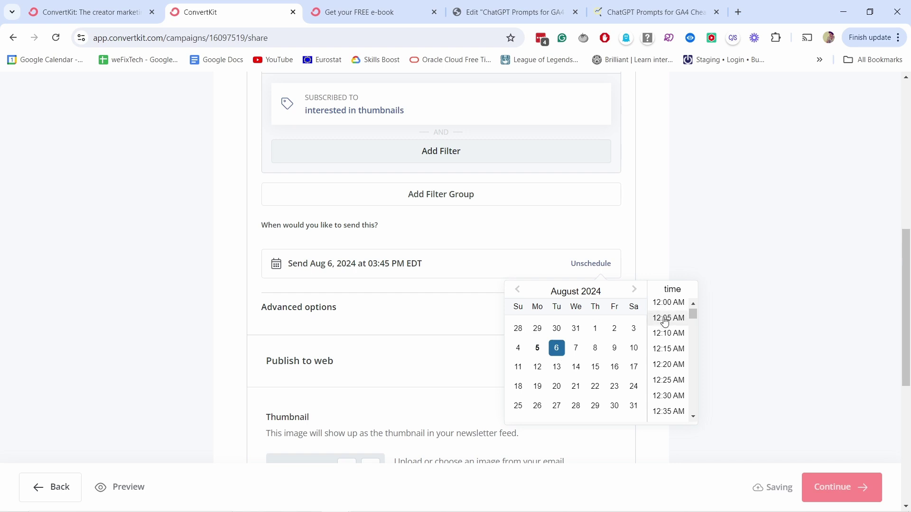
drag(692, 313, 690, 353)
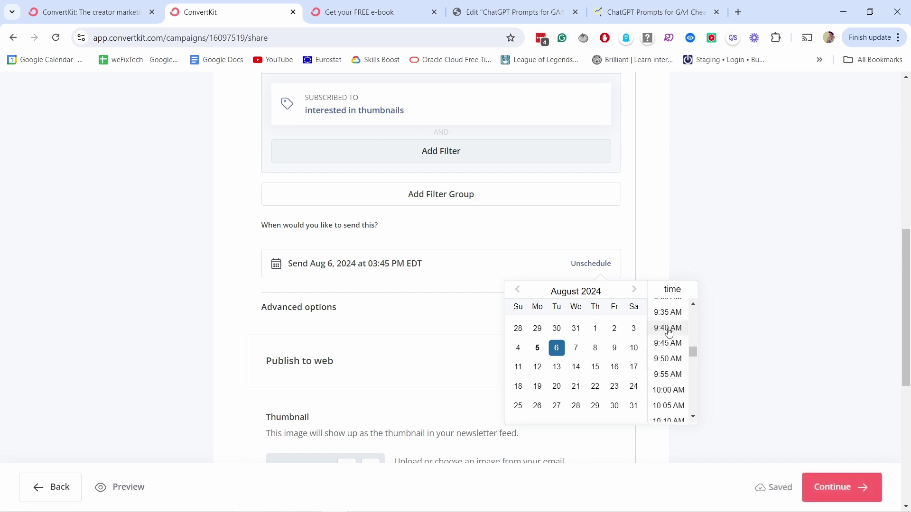
click(668, 328)
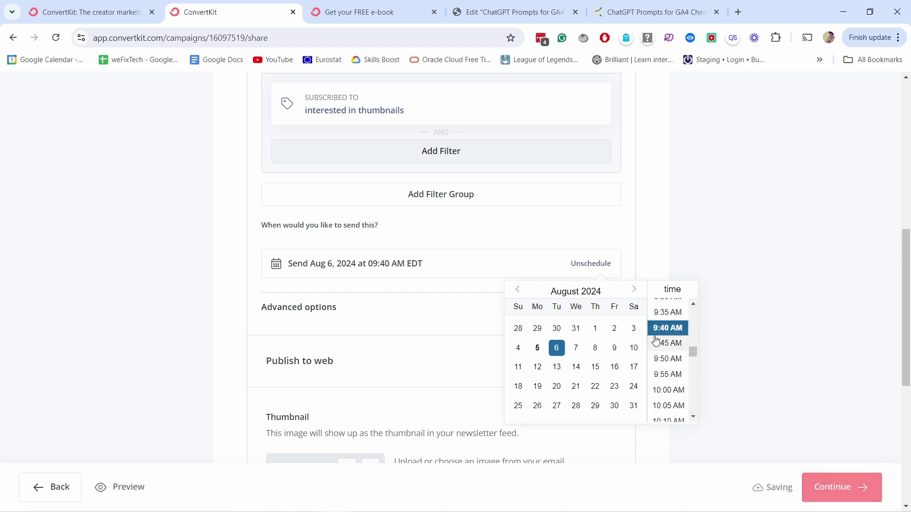
click(648, 248)
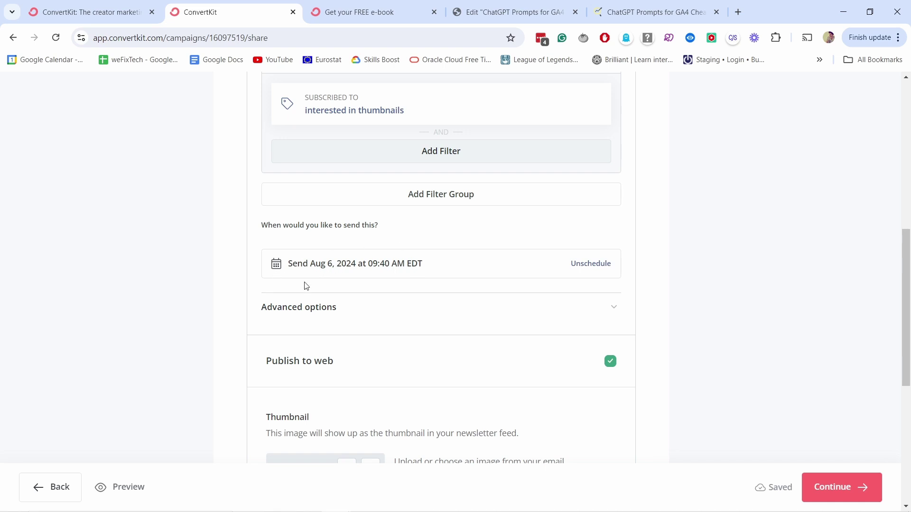
- Unschedule the broadcast so it sends now, and expand Advanced options
scroll(429, 254, down, 3)
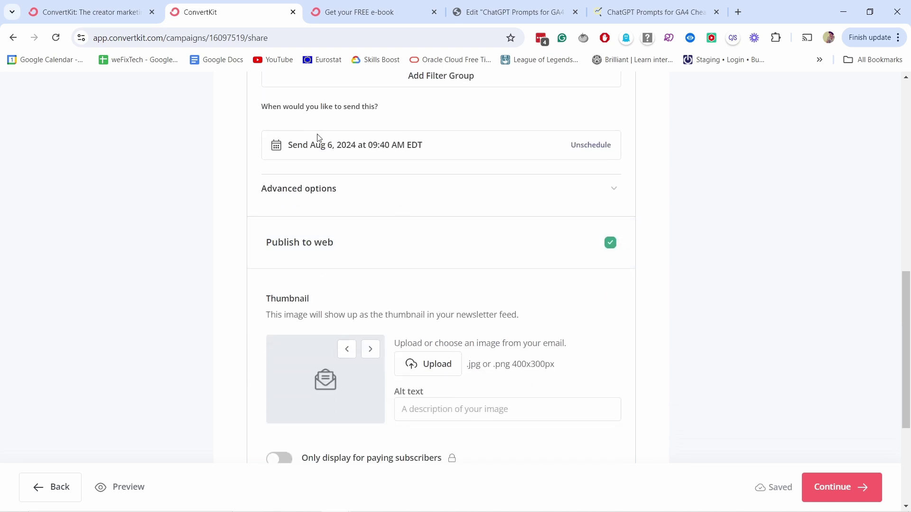
click(596, 147)
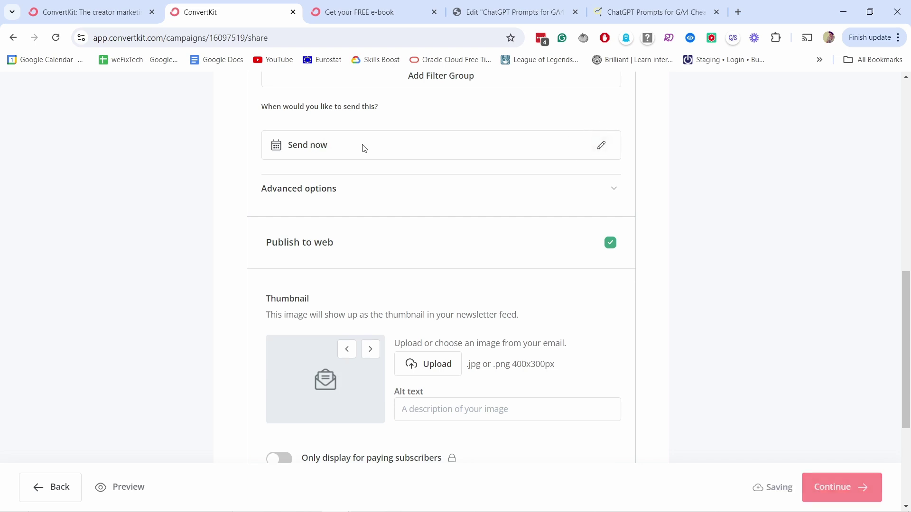
click(488, 185)
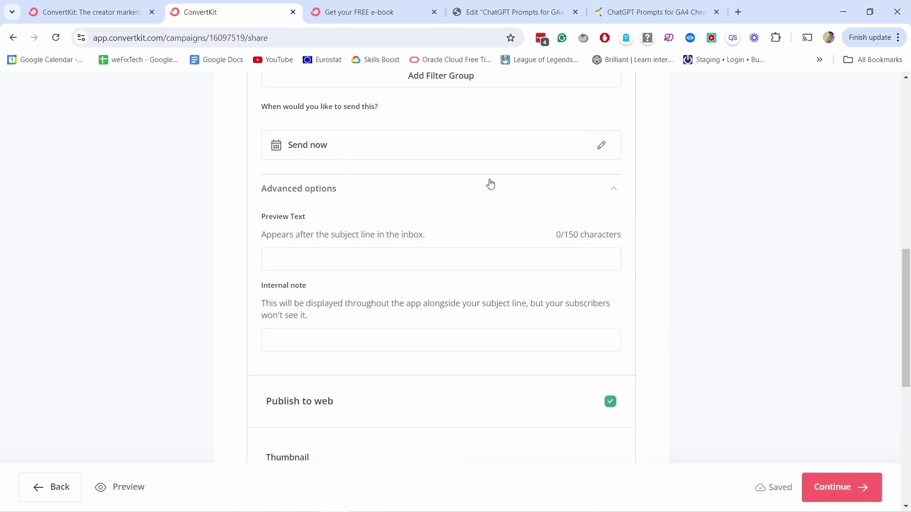
scroll(286, 92, down, 2)
click(292, 147)
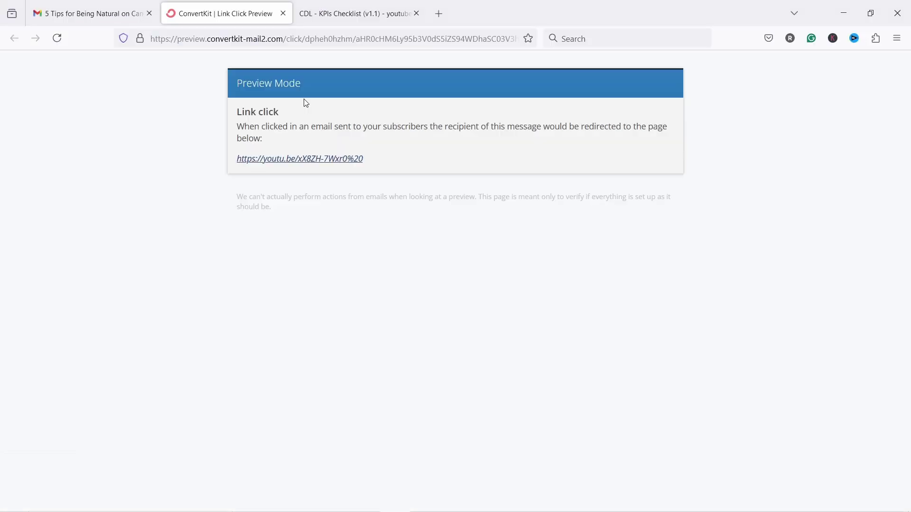
click(88, 13)
click(179, 144)
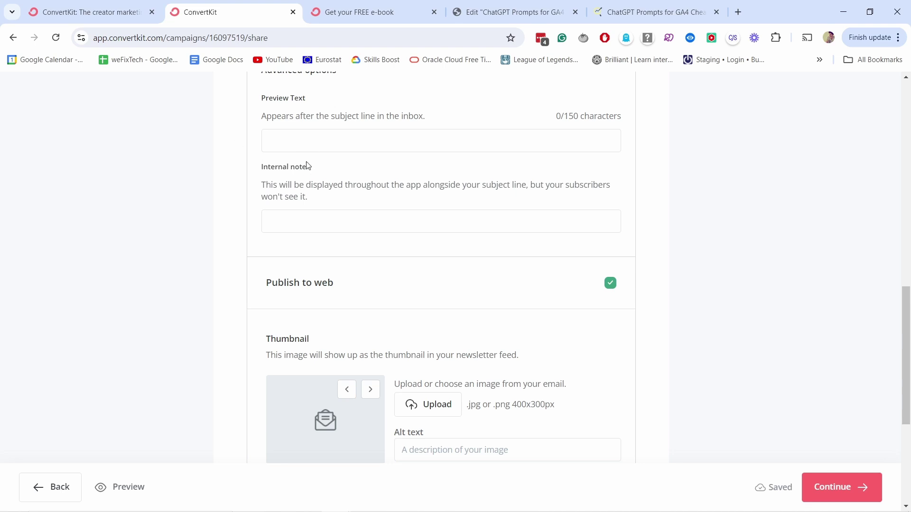
- Use the email's video image as the web post thumbnail
scroll(299, 205, down, 3)
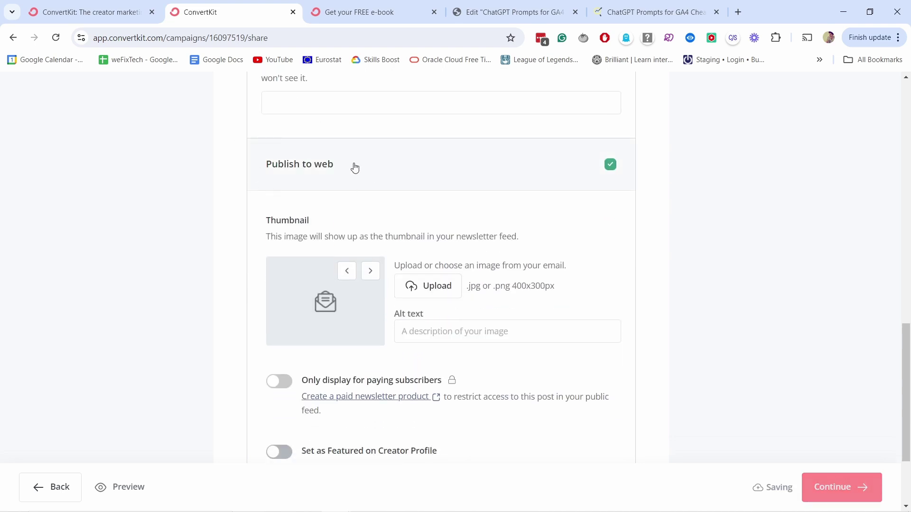
scroll(366, 164, down, 3)
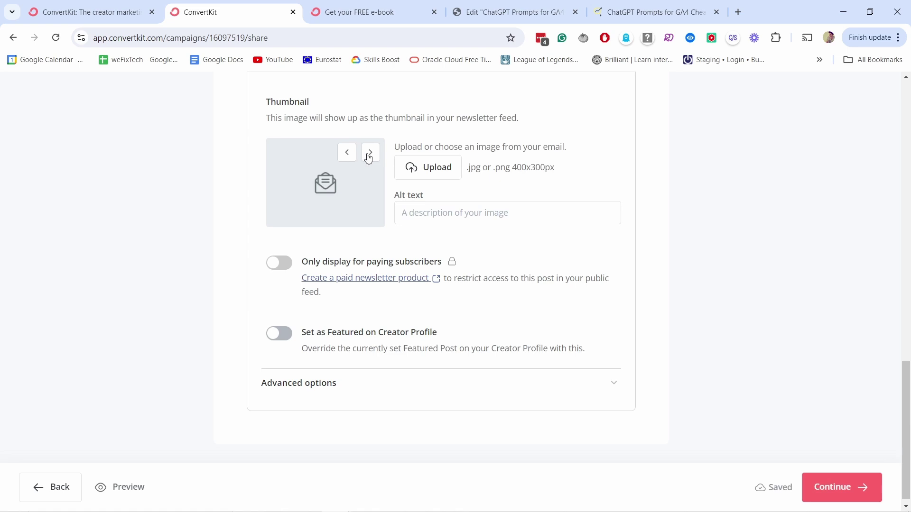
click(370, 153)
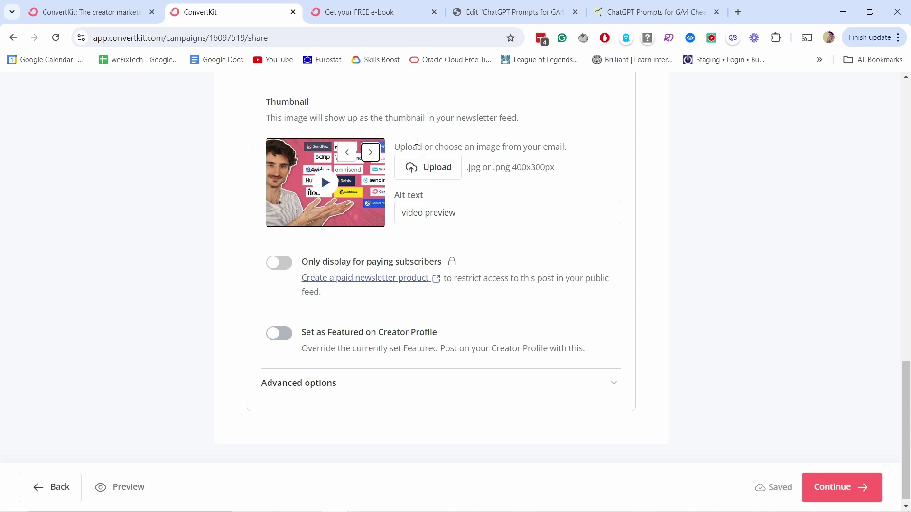
- Expand the web post's advanced options, select the slug prefix, and continue to review
scroll(427, 175, down, 1)
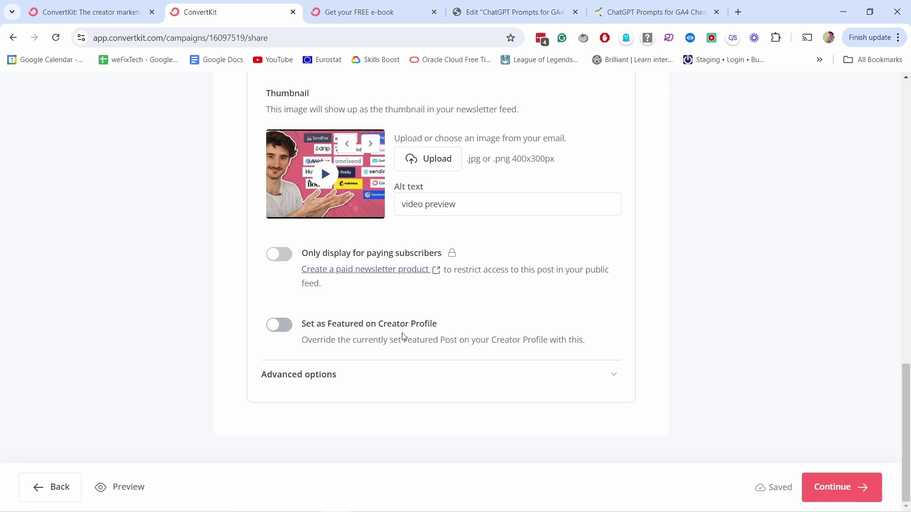
click(332, 376)
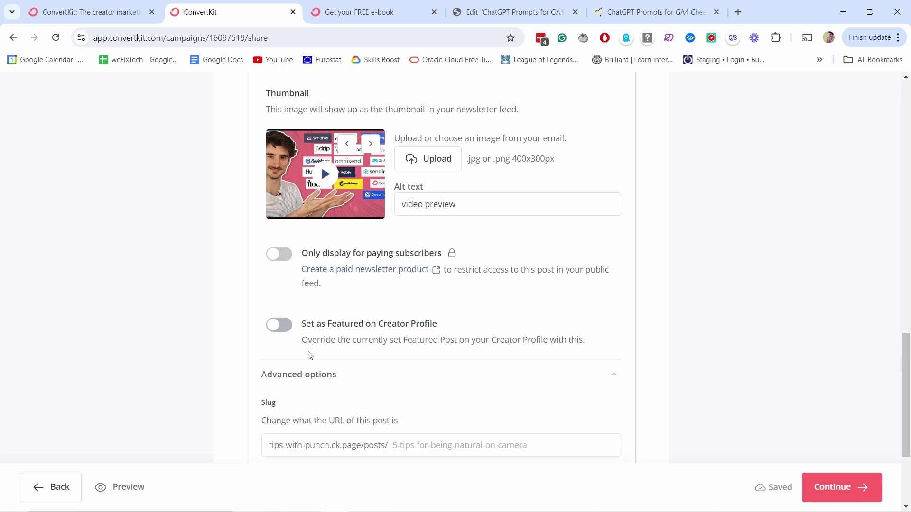
scroll(309, 354, down, 2)
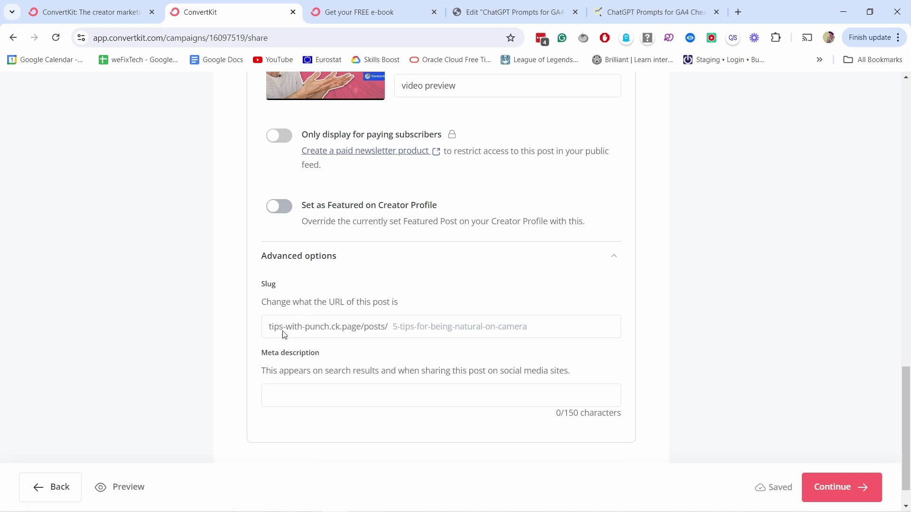
drag(270, 323, 518, 324)
scroll(400, 126, up, 2)
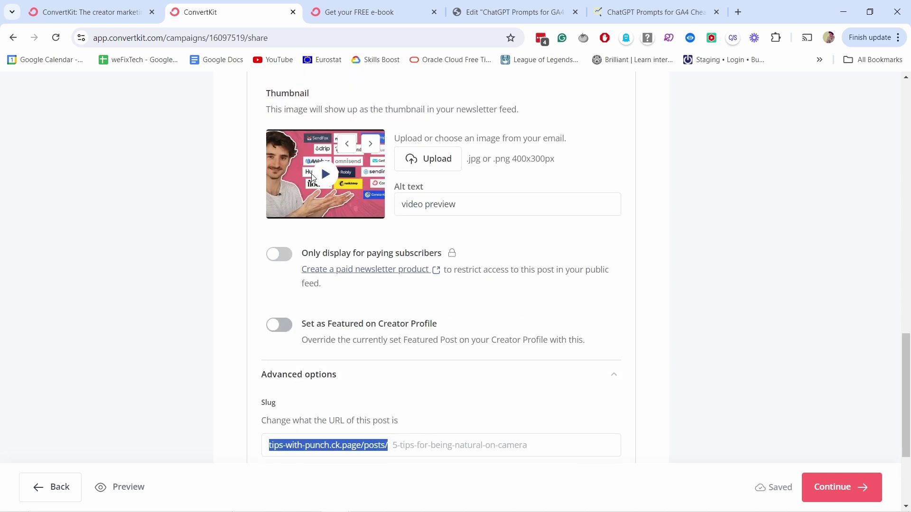
scroll(308, 140, down, 3)
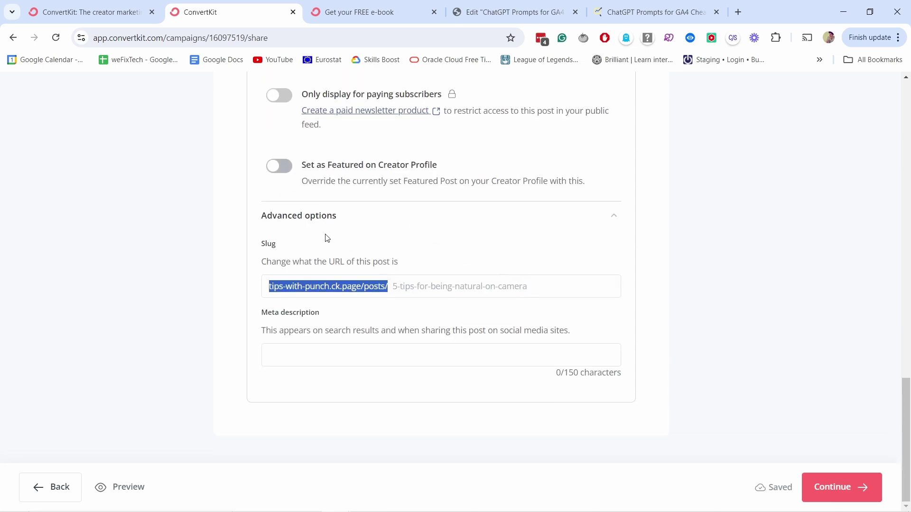
click(859, 490)
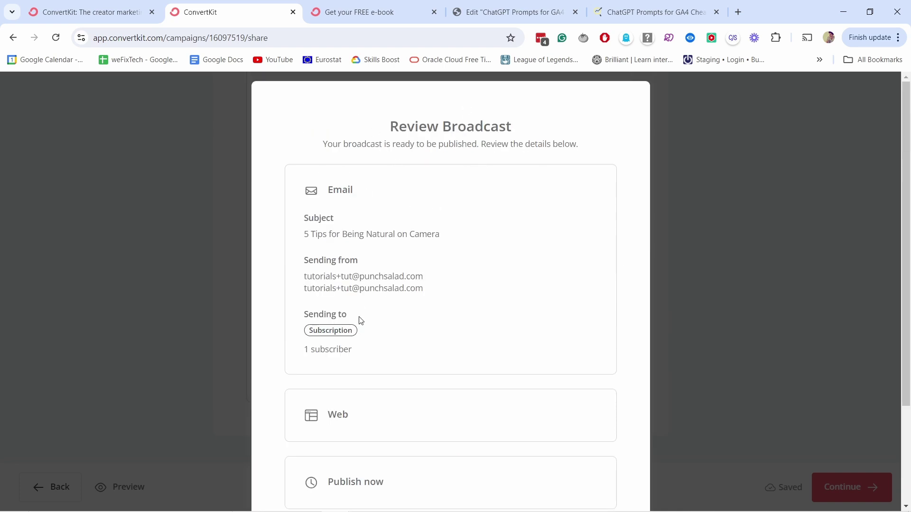
- Publish and send the broadcast from the Review Broadcast dialog
scroll(359, 319, down, 3)
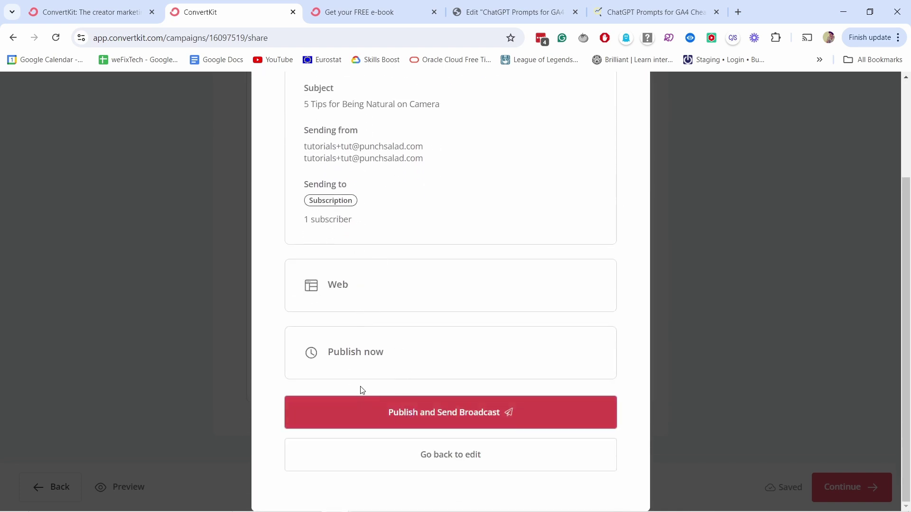
click(451, 416)
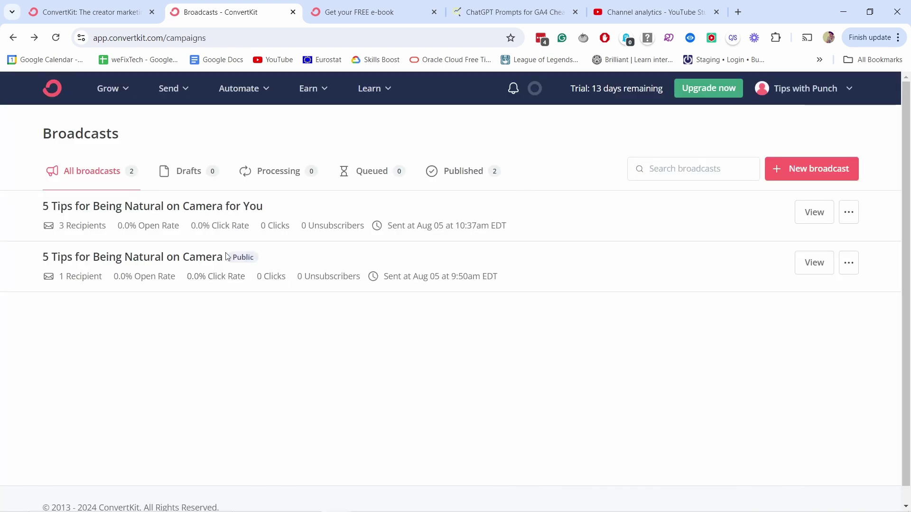
- View the published broadcast's report, then open its public web post
click(812, 263)
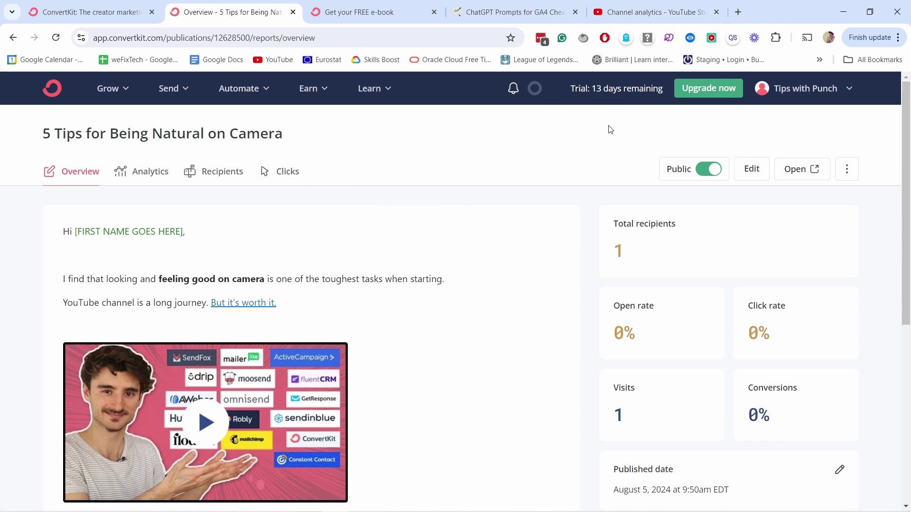
click(804, 172)
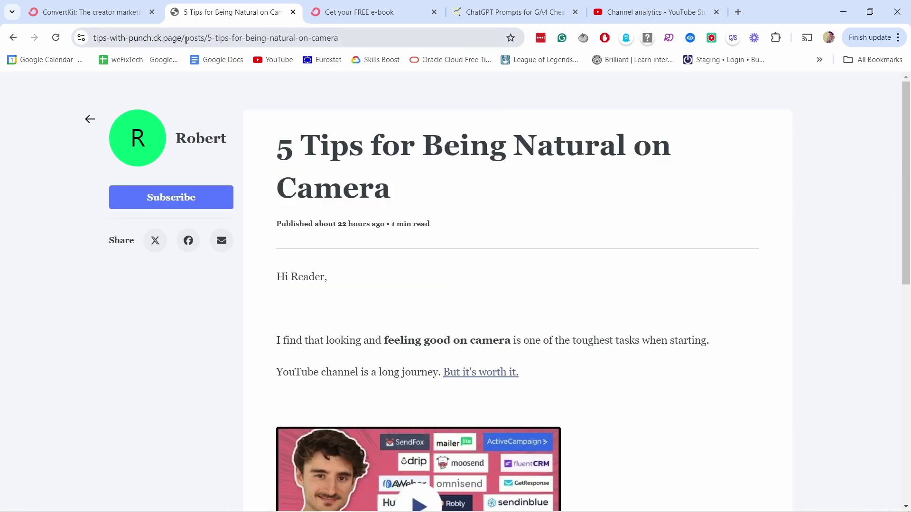
- Highlight the post's path in the address bar and scroll through the post
drag(185, 41, 339, 40)
click(377, 39)
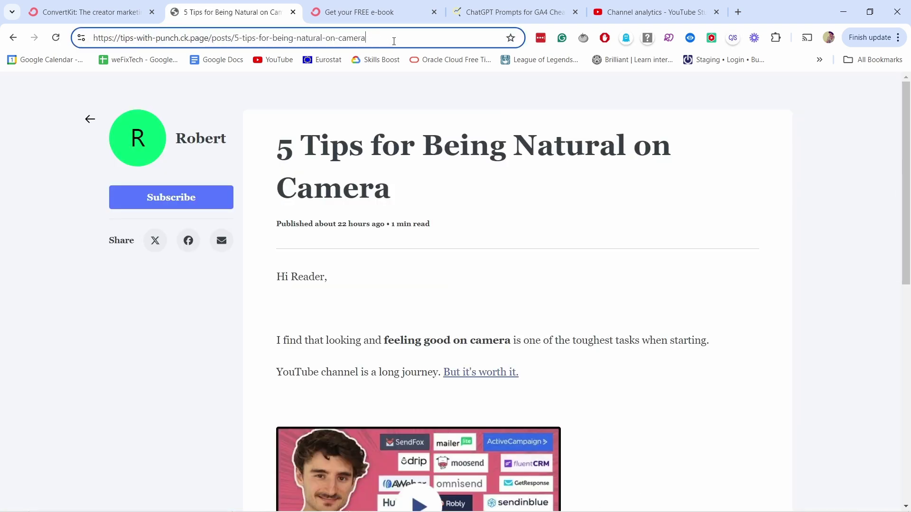
scroll(403, 214, down, 10)
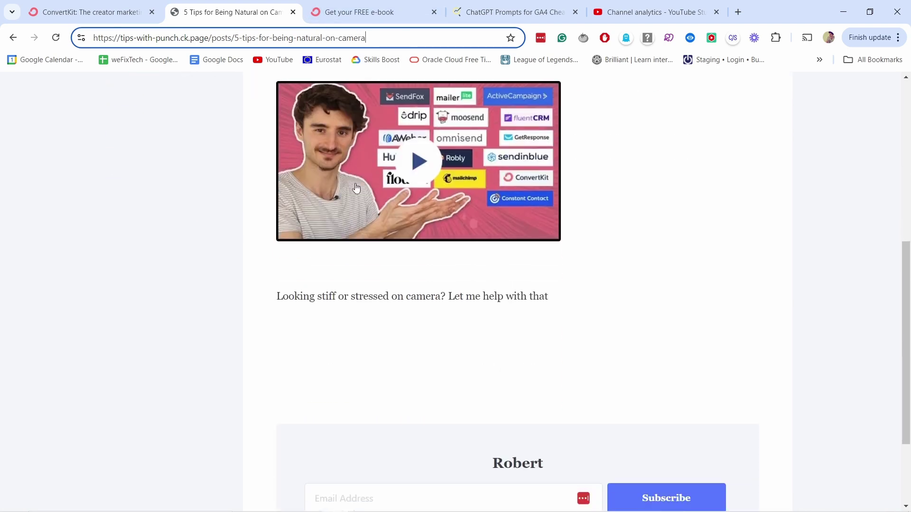
scroll(403, 213, up, 10)
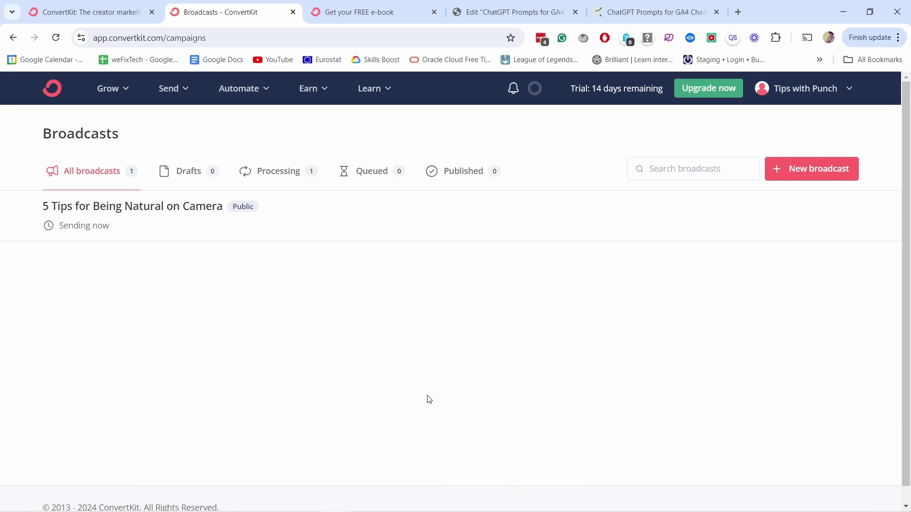
- In General account settings, change the black saved colour to yellow #F7E543
click(780, 89)
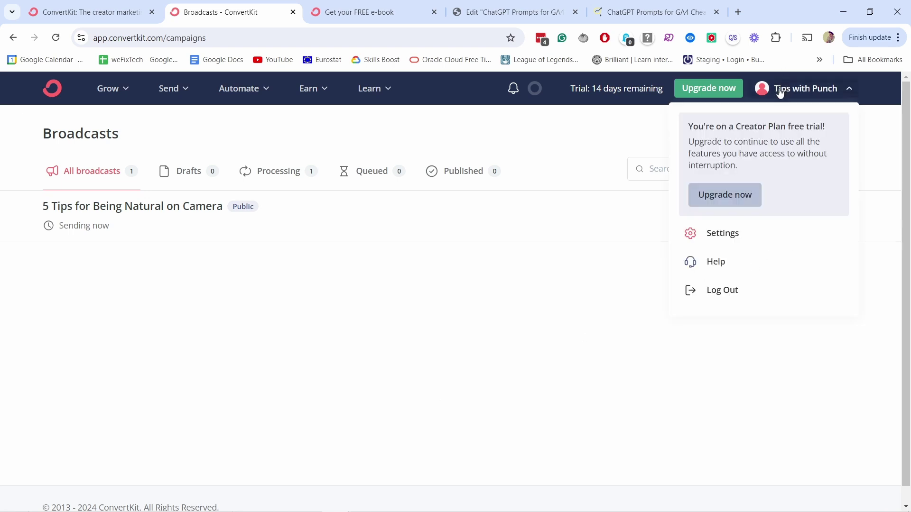
click(713, 236)
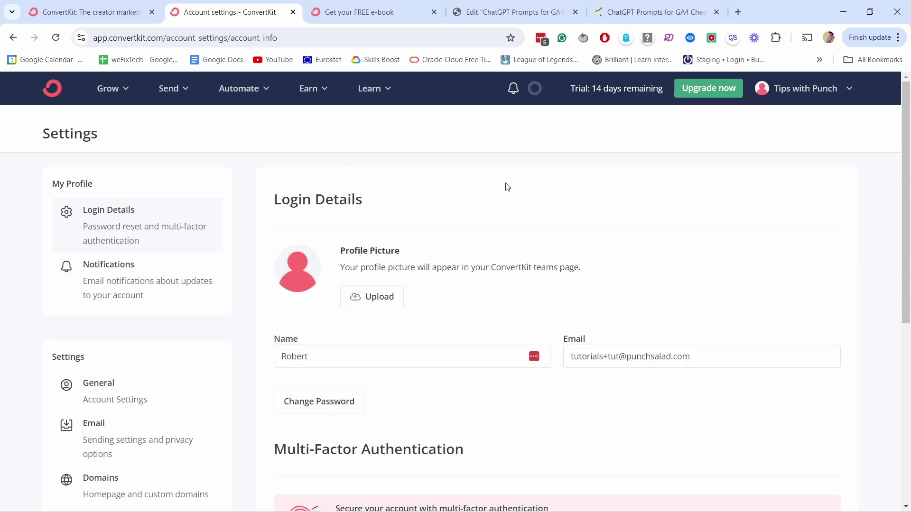
scroll(464, 261, down, 3)
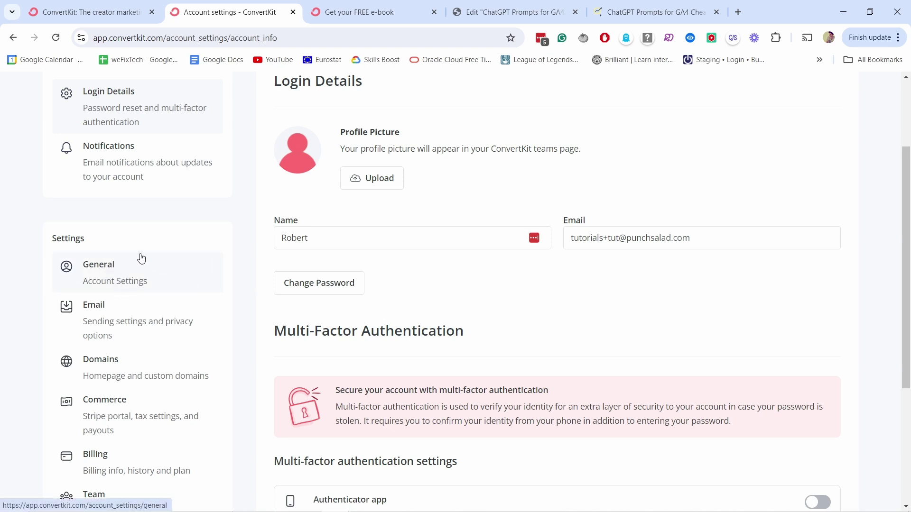
click(140, 283)
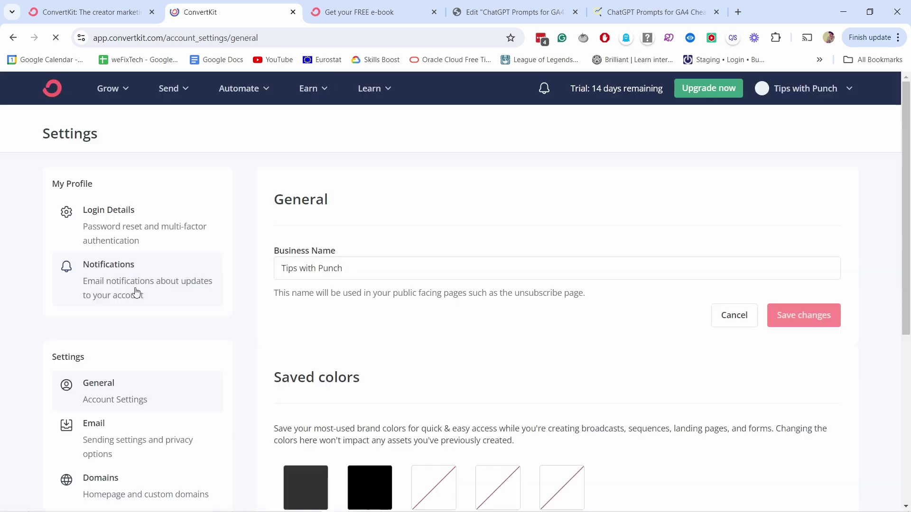
scroll(353, 262, down, 2)
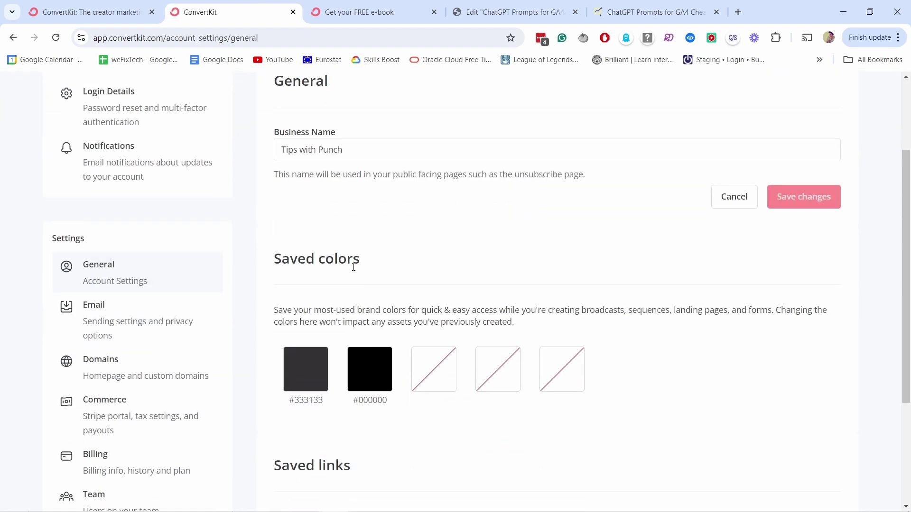
click(368, 370)
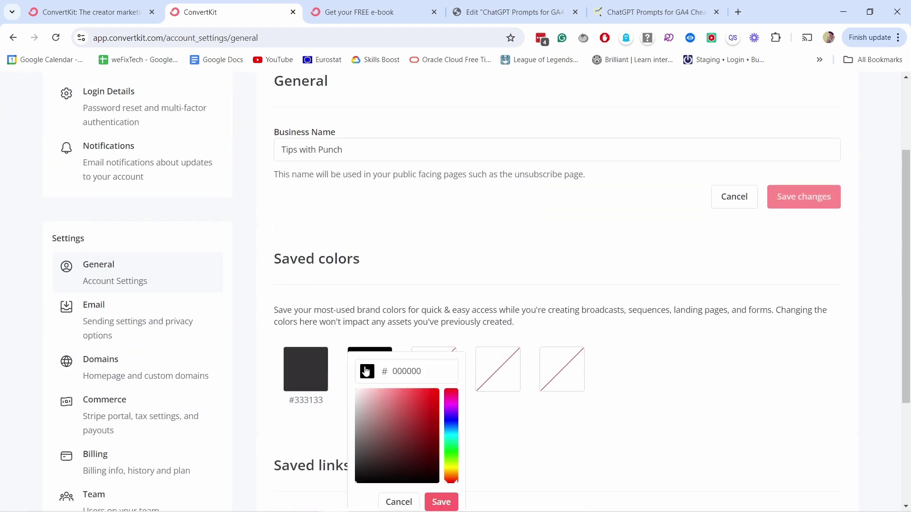
drag(450, 463, 454, 469)
drag(429, 423, 417, 391)
click(441, 502)
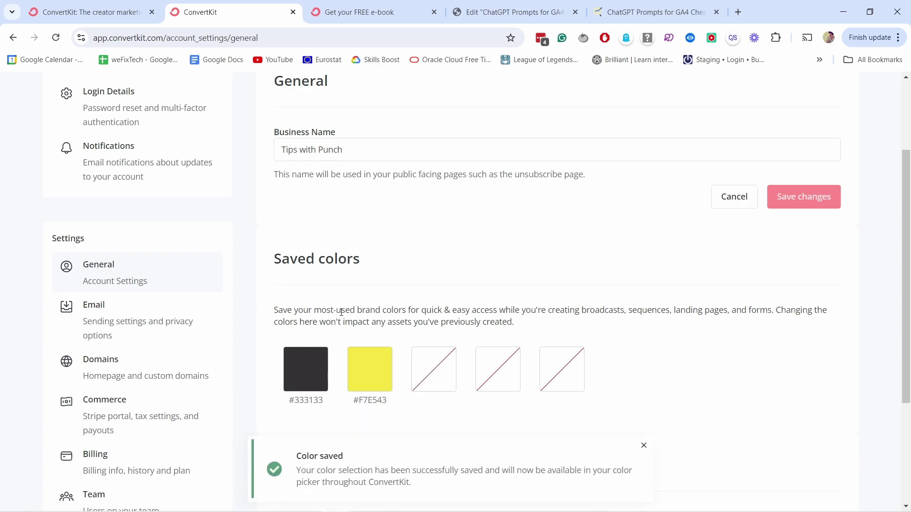
- Replace the saved link with one pointing to mywebsite.com, then go to Email settings
scroll(416, 268, down, 3)
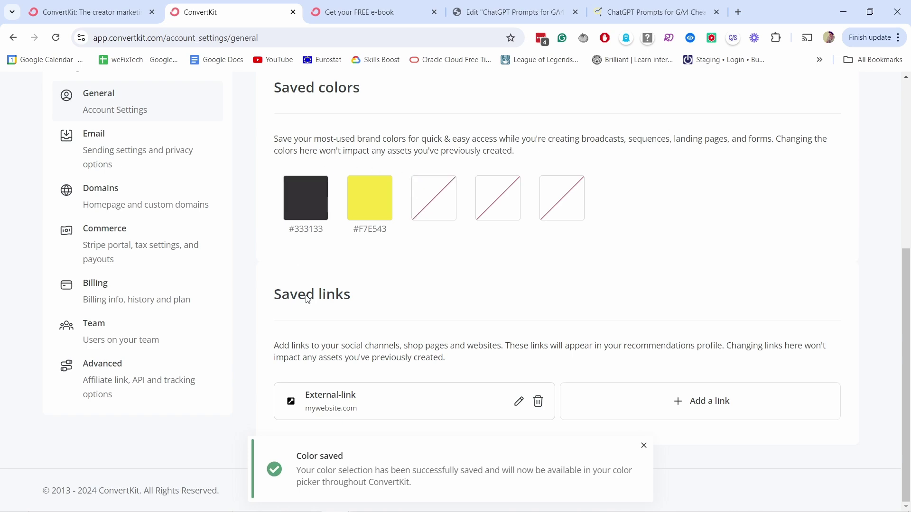
click(537, 402)
click(508, 344)
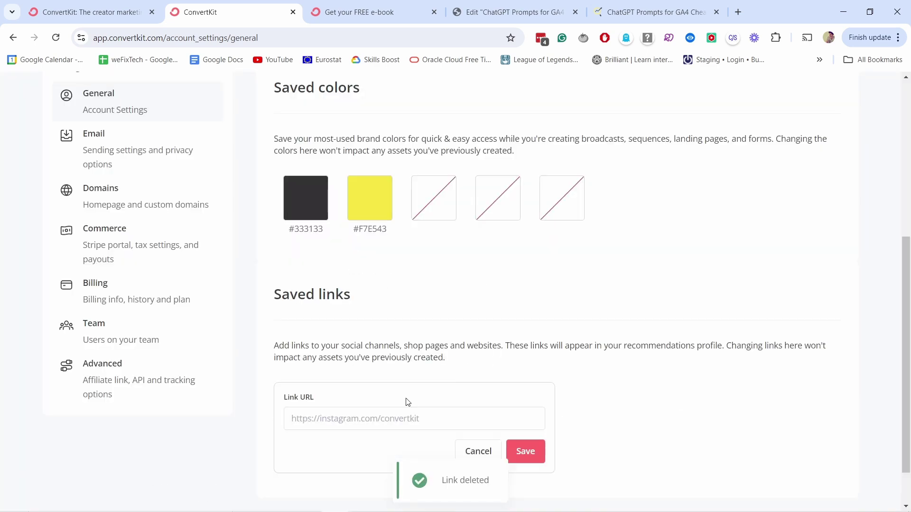
click(301, 419)
text(mywebsite.com)
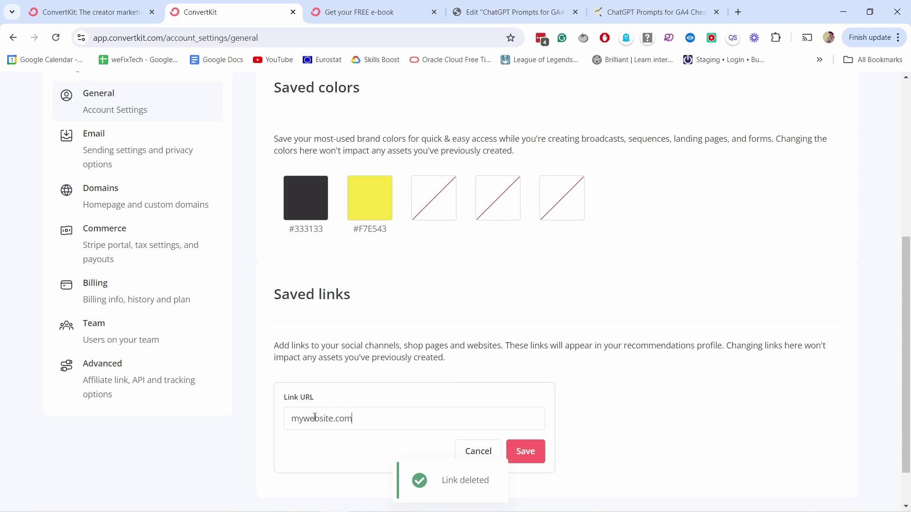
click(524, 452)
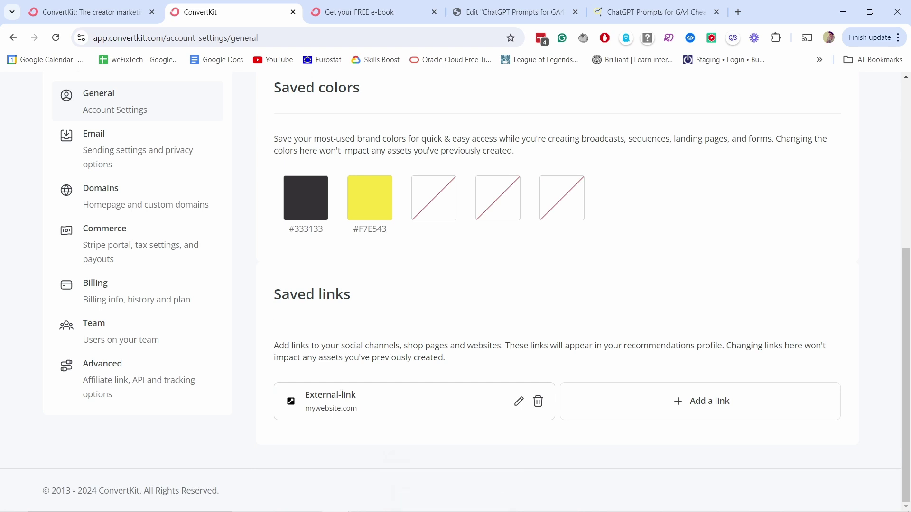
scroll(203, 132, up, 1)
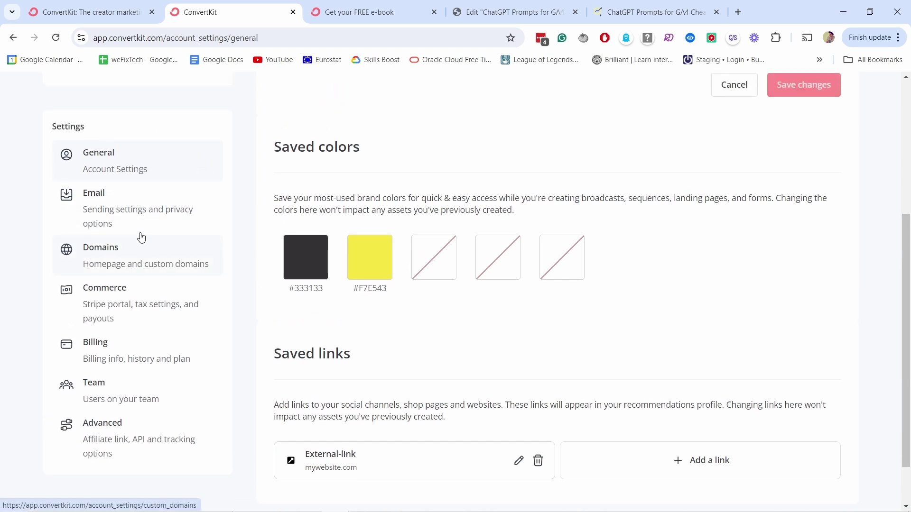
click(122, 214)
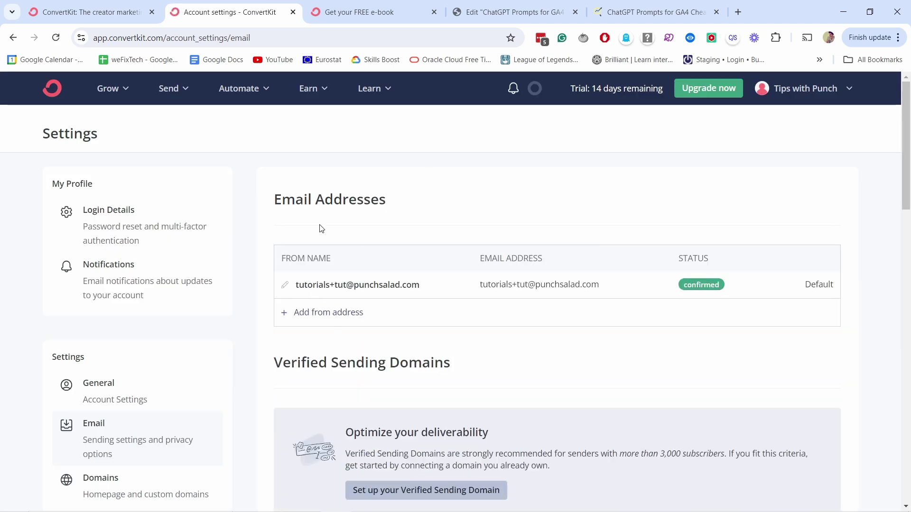
- Scroll through the Email Addresses and Verified Sending Domains sections
scroll(421, 190, down, 1)
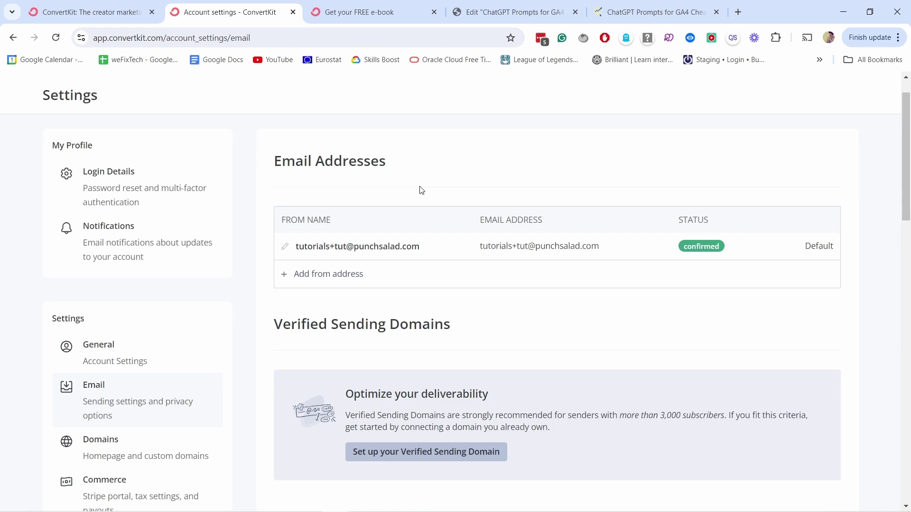
scroll(421, 191, down, 3)
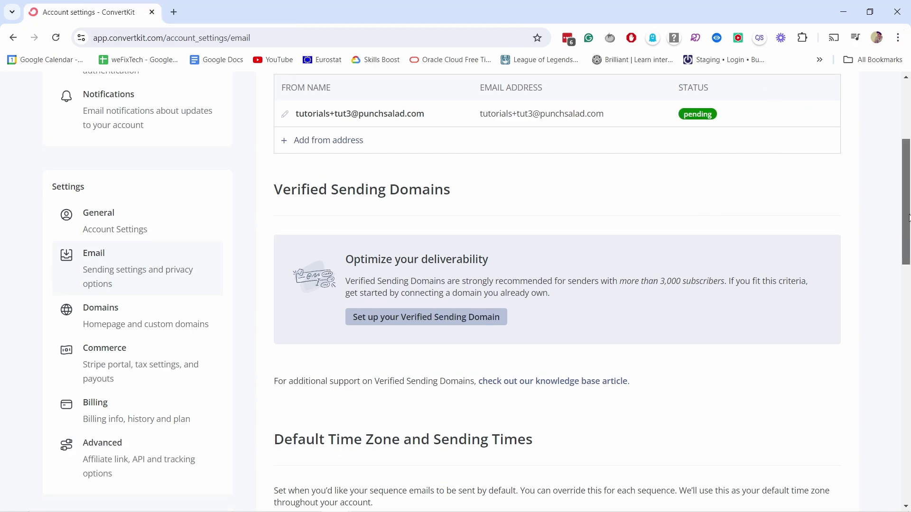
scroll(736, 128, up, 5)
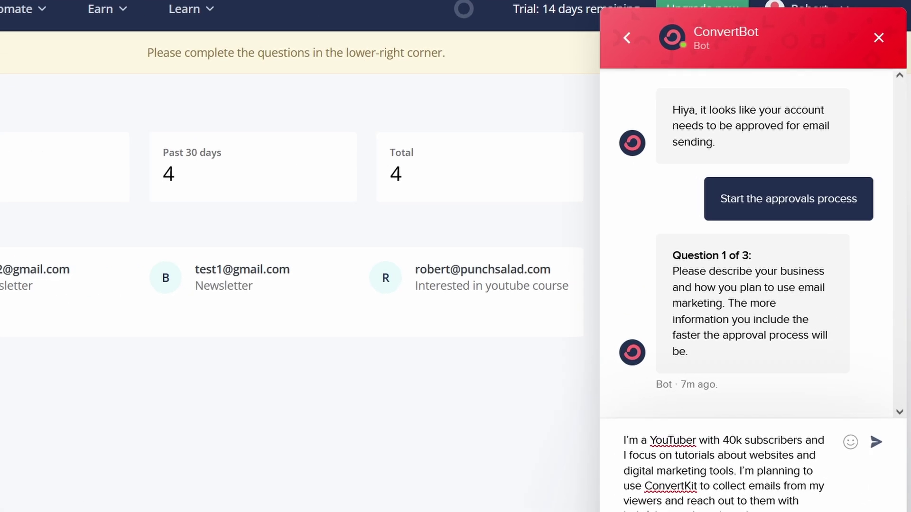
- Send the business description, then answer the website question with punchsalad.com
key(Return)
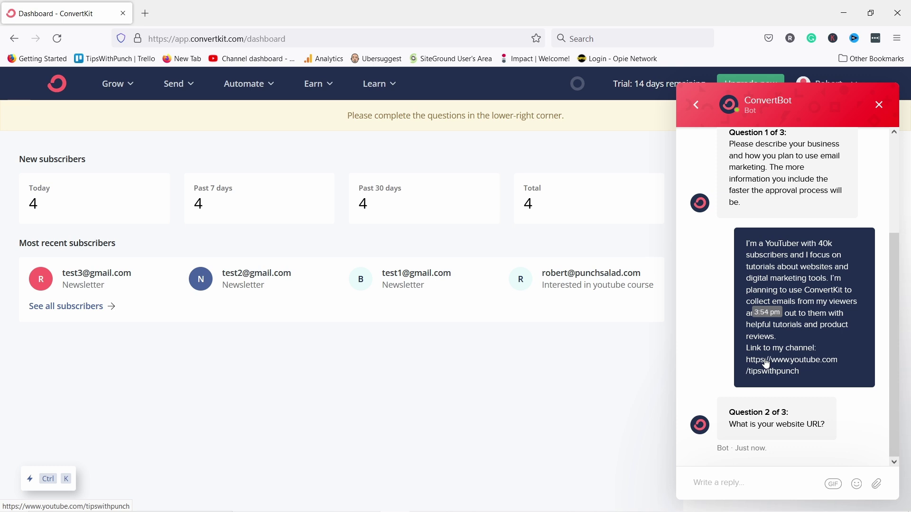
text(punchsalad.com)
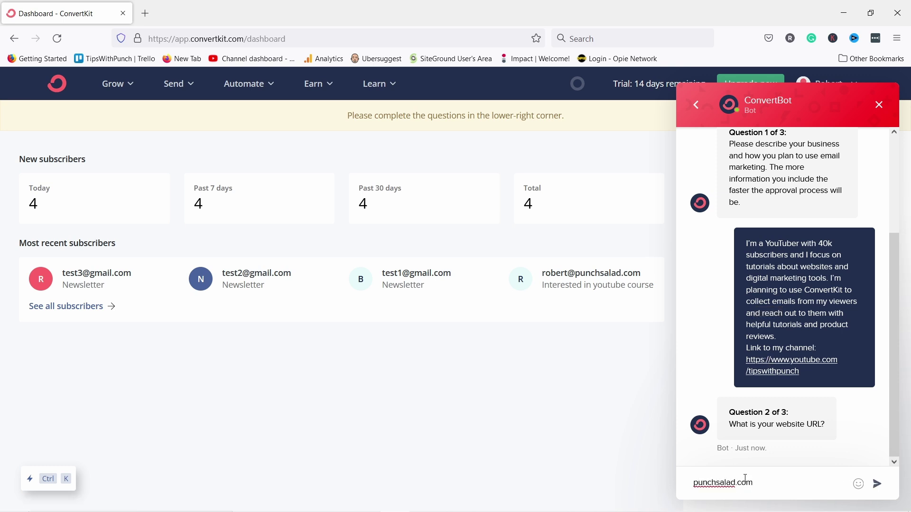
key(Return)
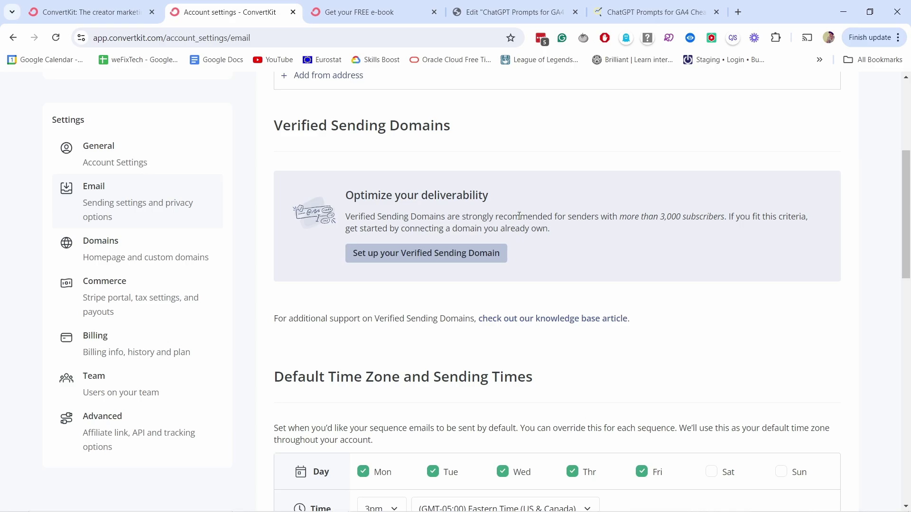
scroll(519, 216, down, 3)
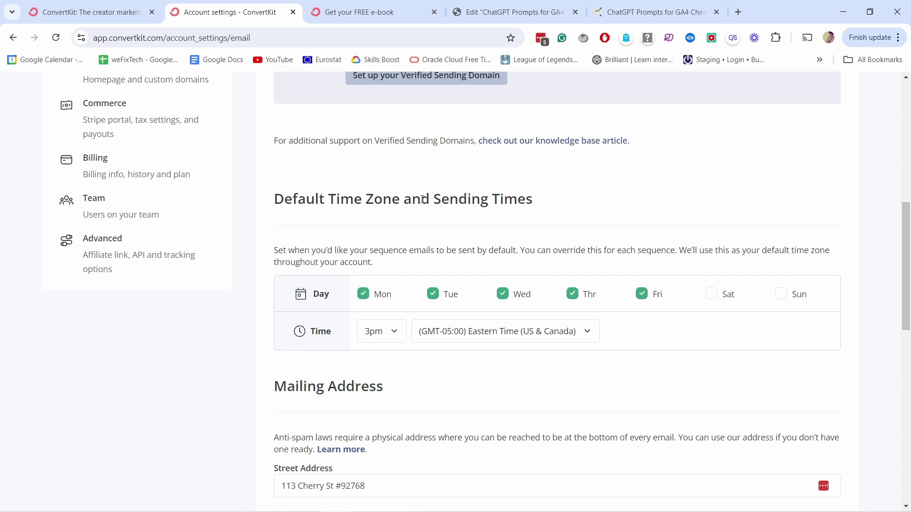
- Keep sending days Monday–Friday and save the email and GDPR settings
click(711, 295)
click(711, 295)
scroll(598, 378, down, 2)
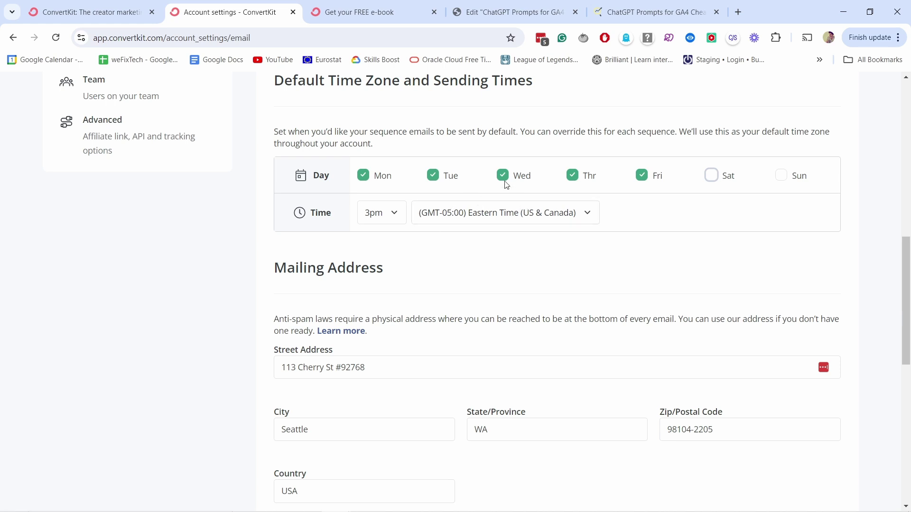
scroll(443, 110, down, 2)
scroll(387, 142, down, 1)
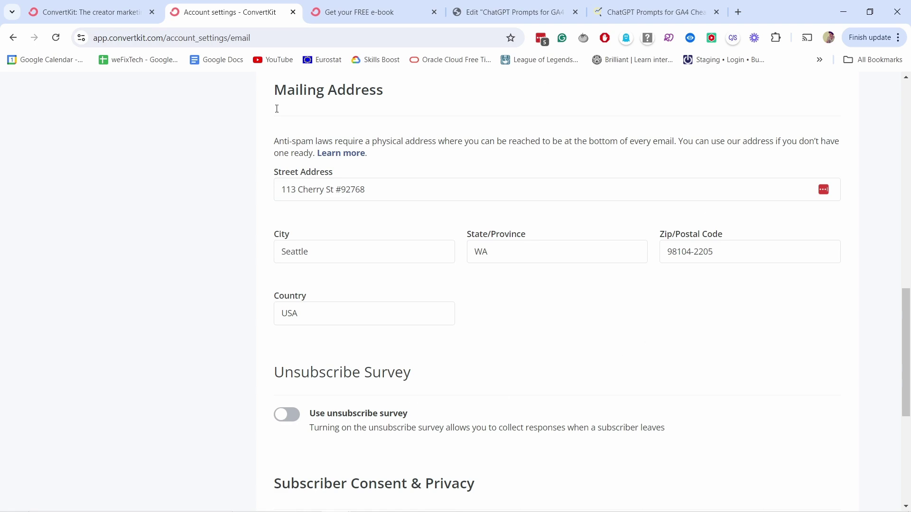
scroll(332, 180, down, 5)
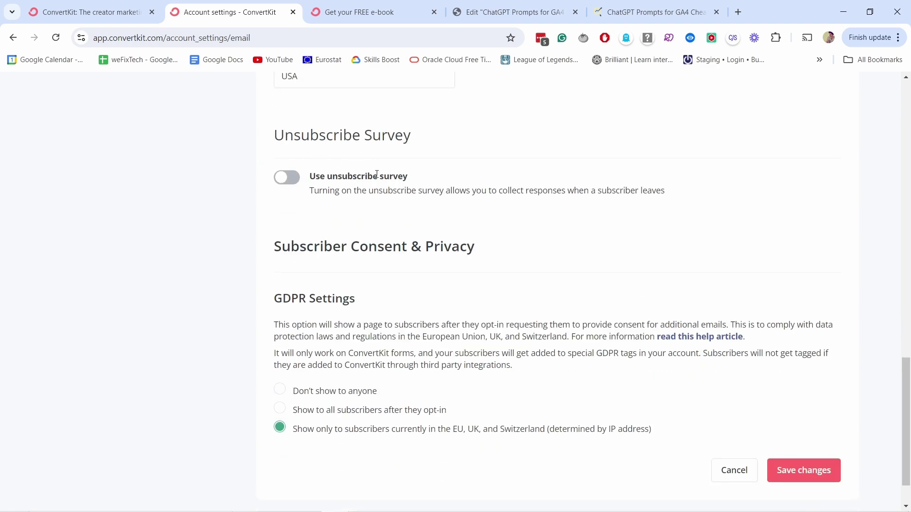
scroll(352, 182, down, 1)
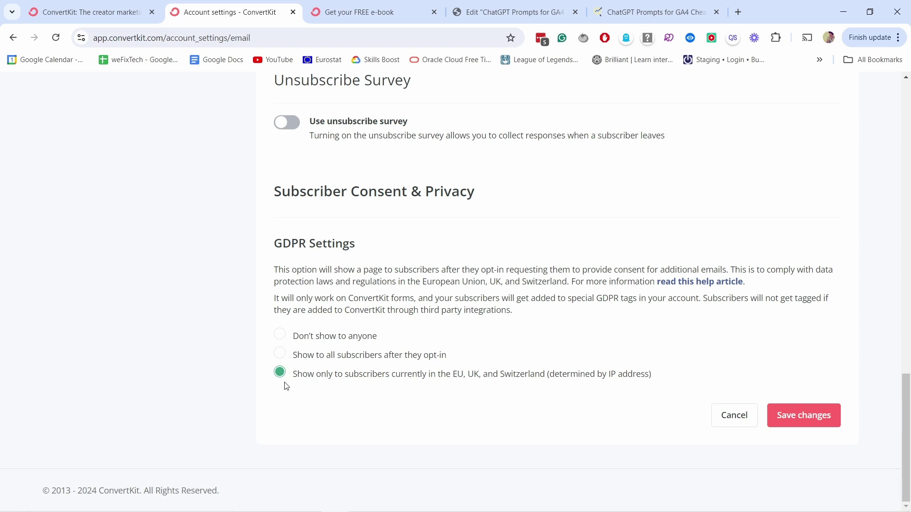
click(801, 416)
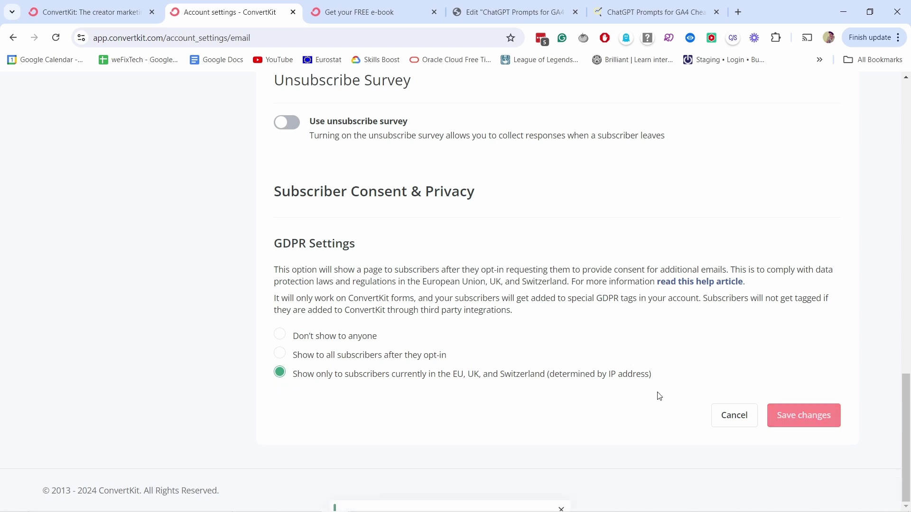
- Go to the Domains settings page
scroll(612, 407, up, 15)
scroll(619, 409, down, 5)
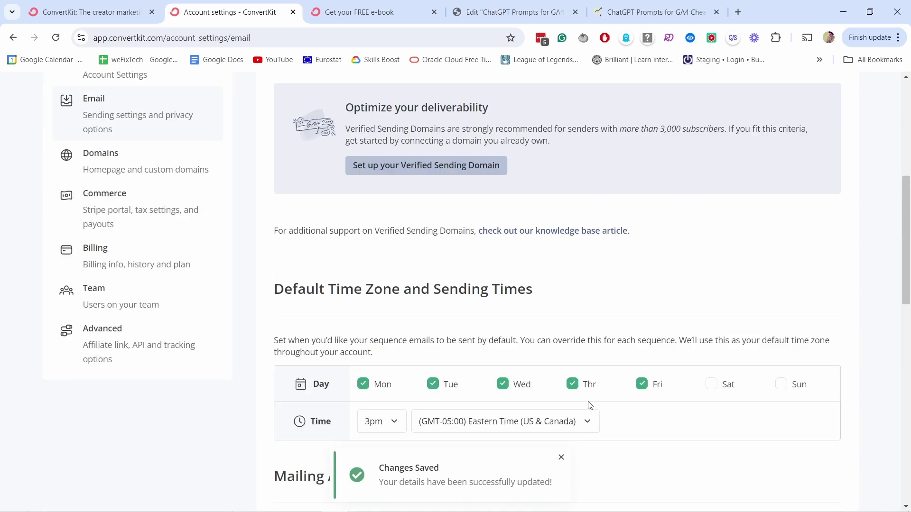
click(107, 139)
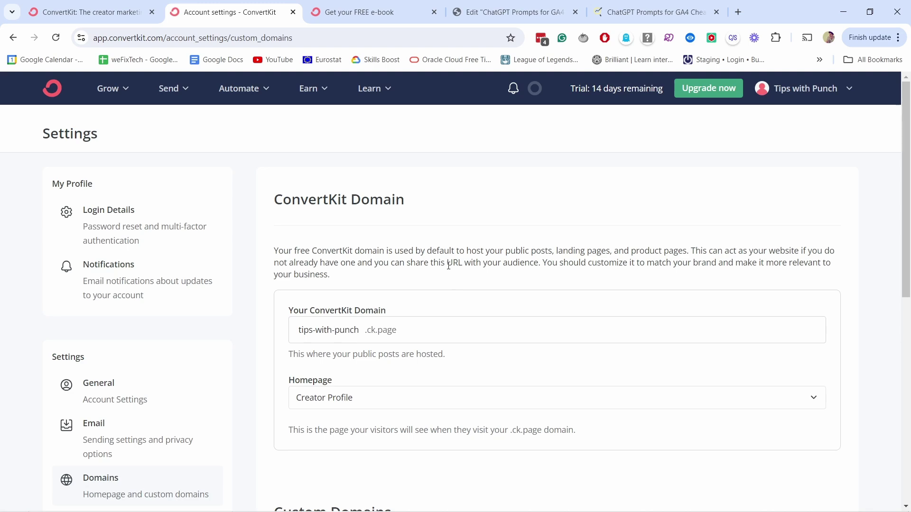
- Review the free .ck.page domain and Custom Domains sections, then browse automation features
scroll(433, 247, down, 3)
scroll(441, 265, down, 3)
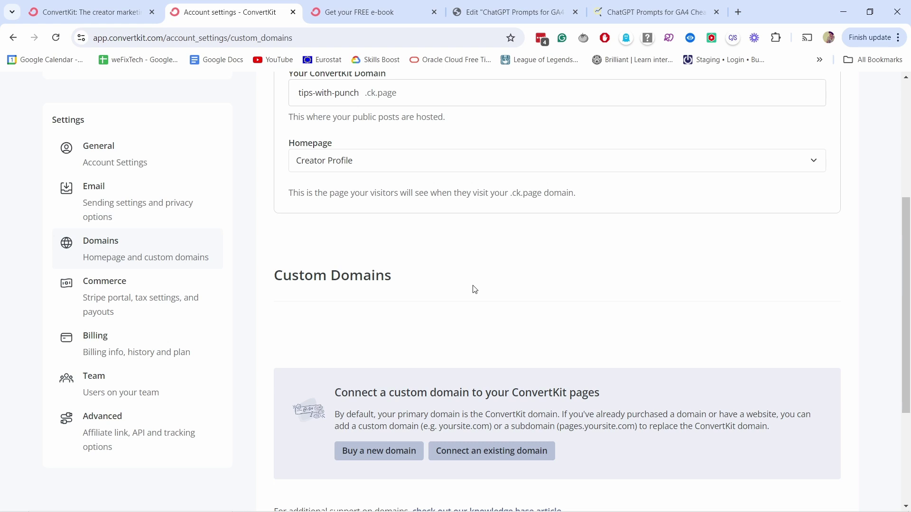
scroll(469, 283, up, 1)
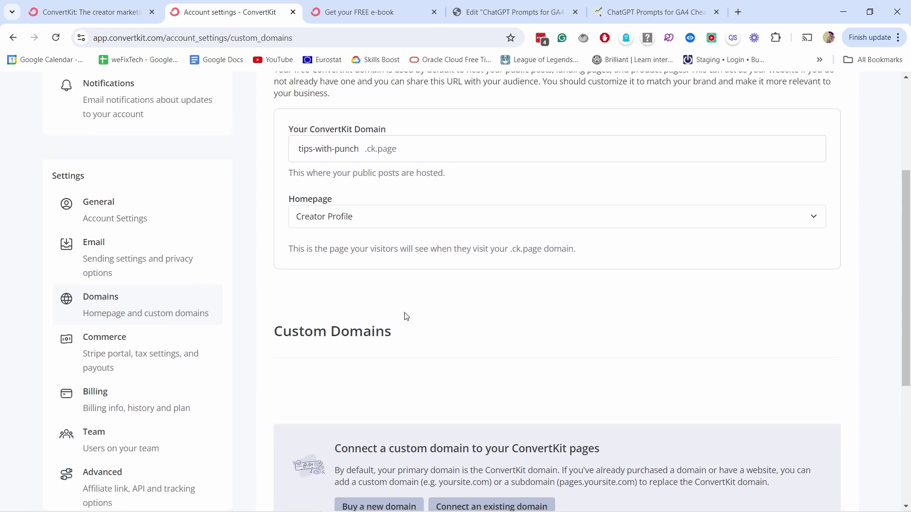
scroll(403, 315, down, 1)
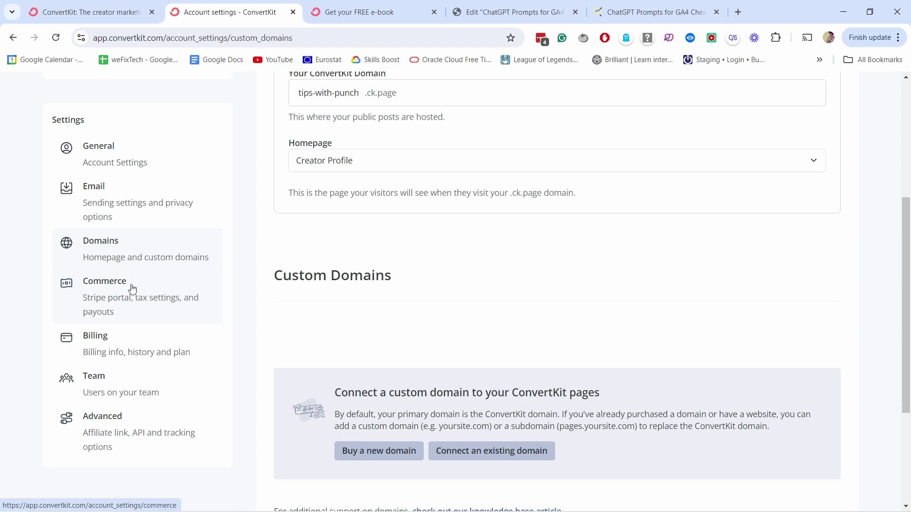
scroll(131, 286, down, 1)
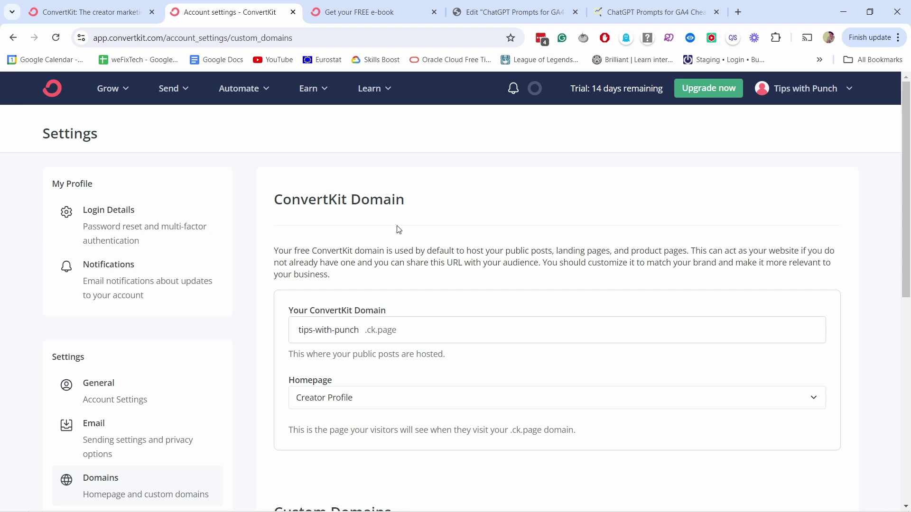
click(239, 91)
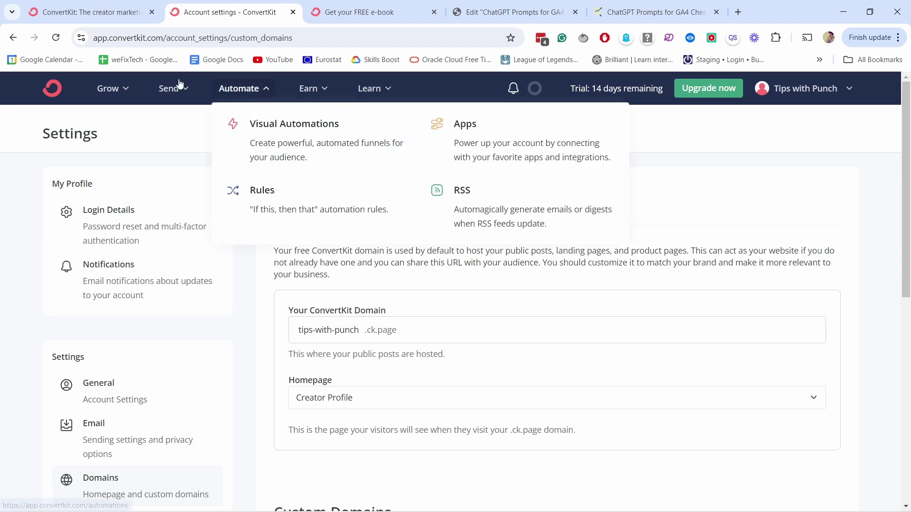
- Go to Send > Sequences to reach the empty Sequences page
click(167, 88)
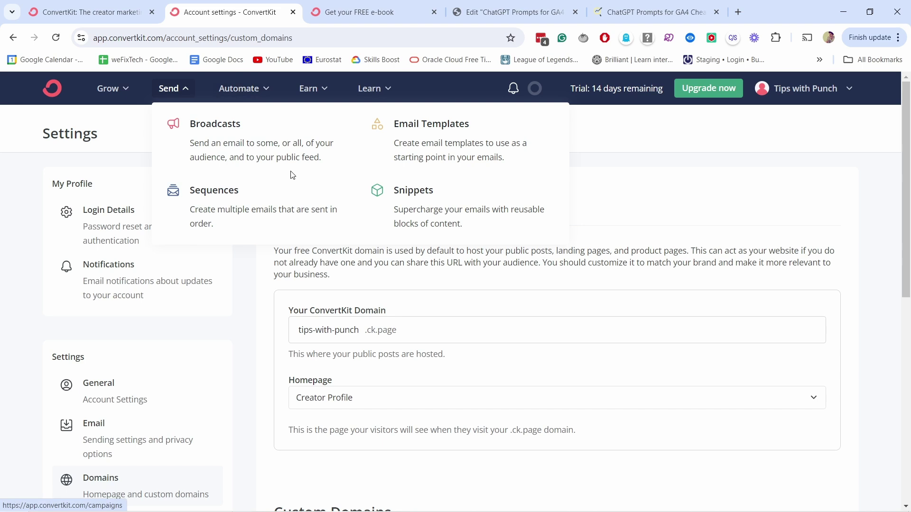
click(235, 221)
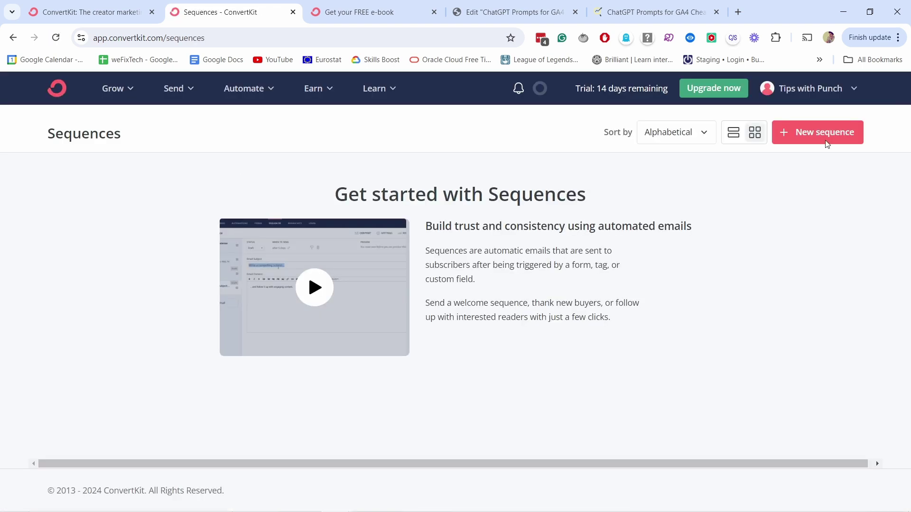
- Create a new sequence from the Text only template
click(820, 141)
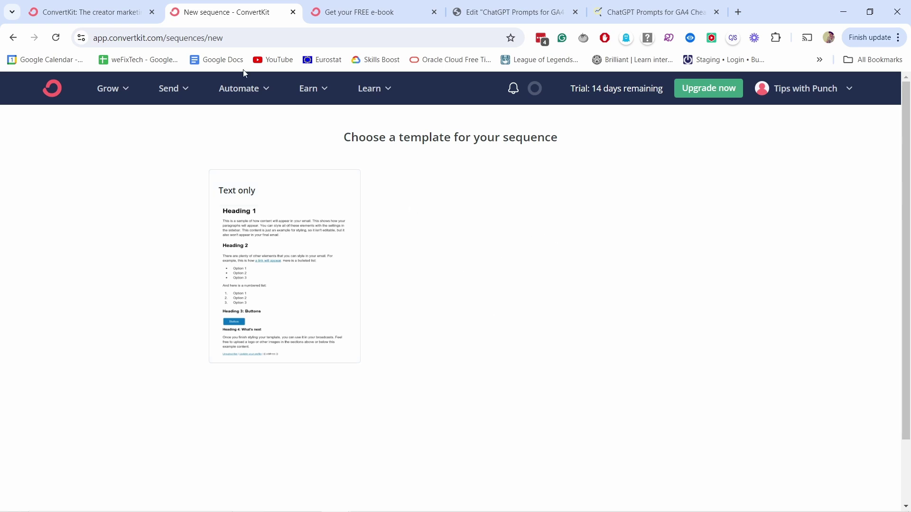
click(123, 89)
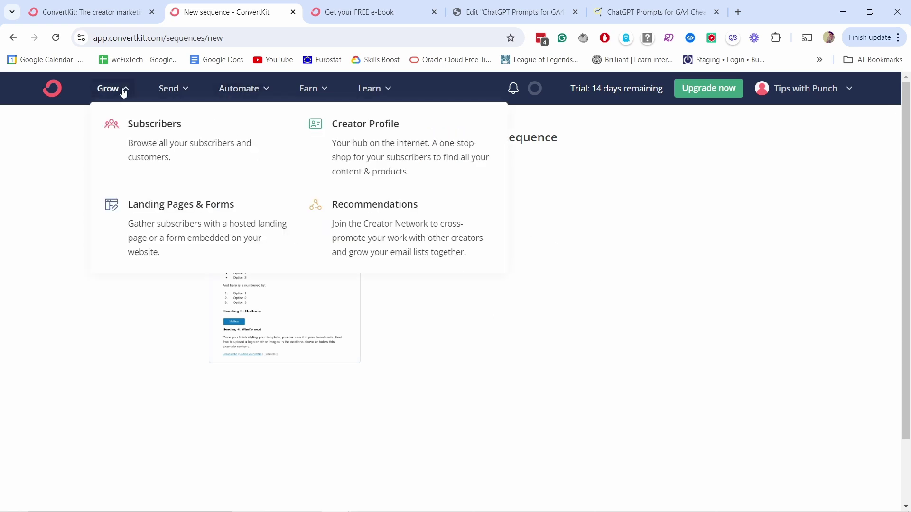
click(182, 95)
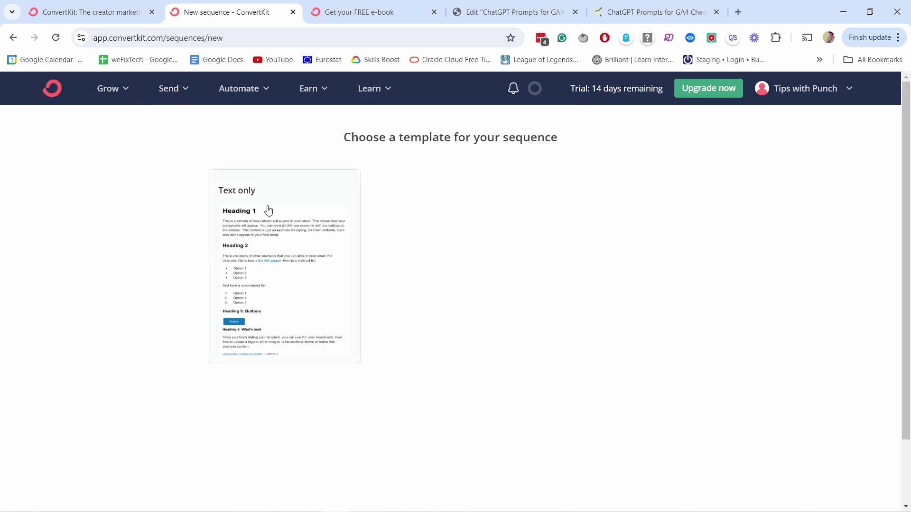
click(271, 295)
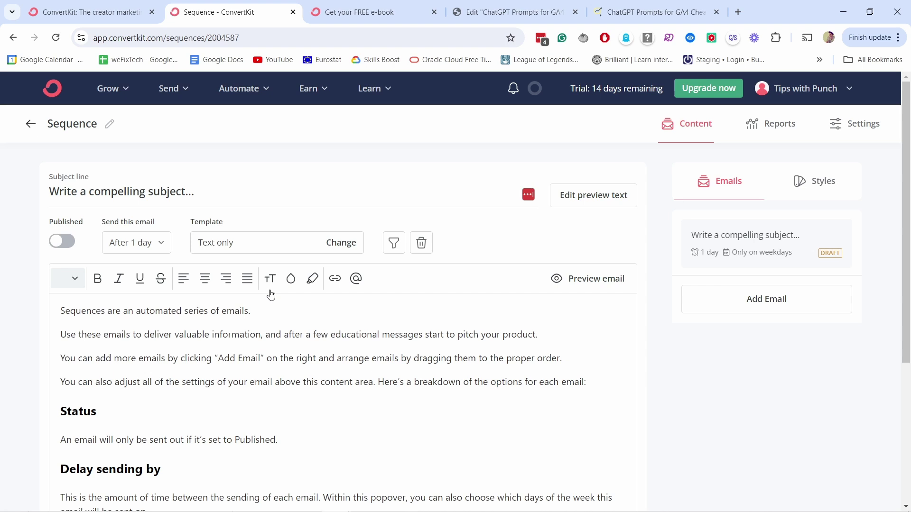
- Rename the sequence to 'Welcome email sequence'
click(110, 123)
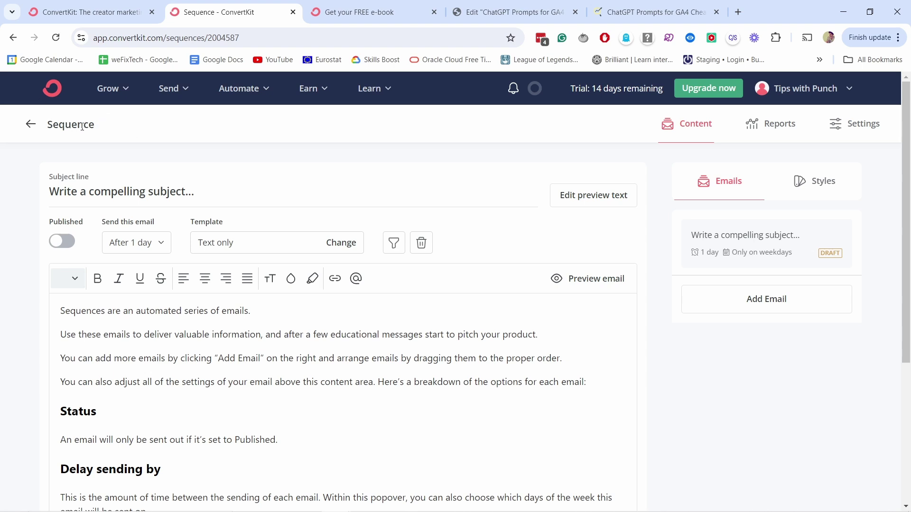
double_click(82, 125)
text(Welcome email sequence)
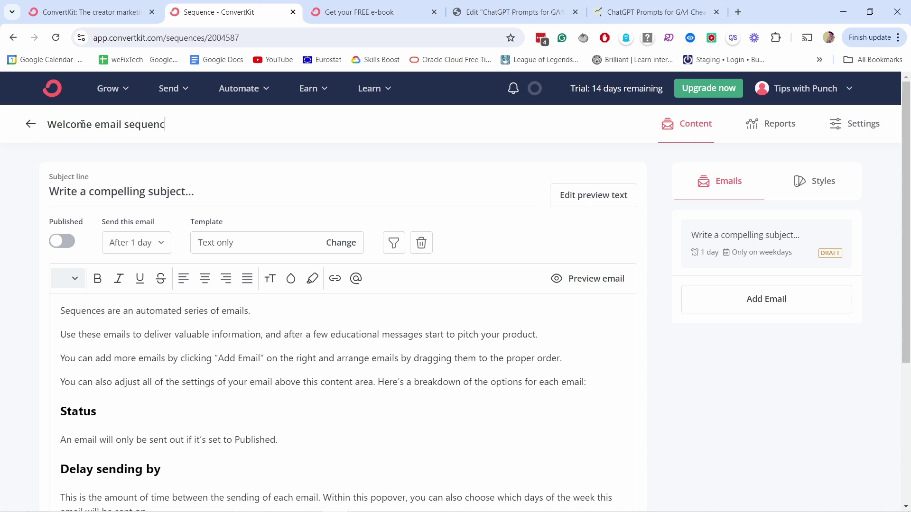
click(101, 160)
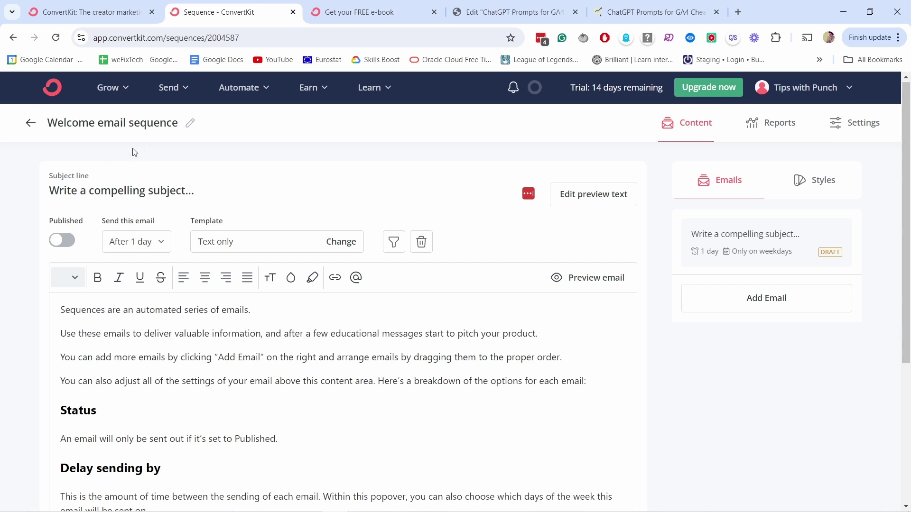
- Replace the first email's placeholder subject with 'Welcome email 1'
scroll(140, 143, down, 1)
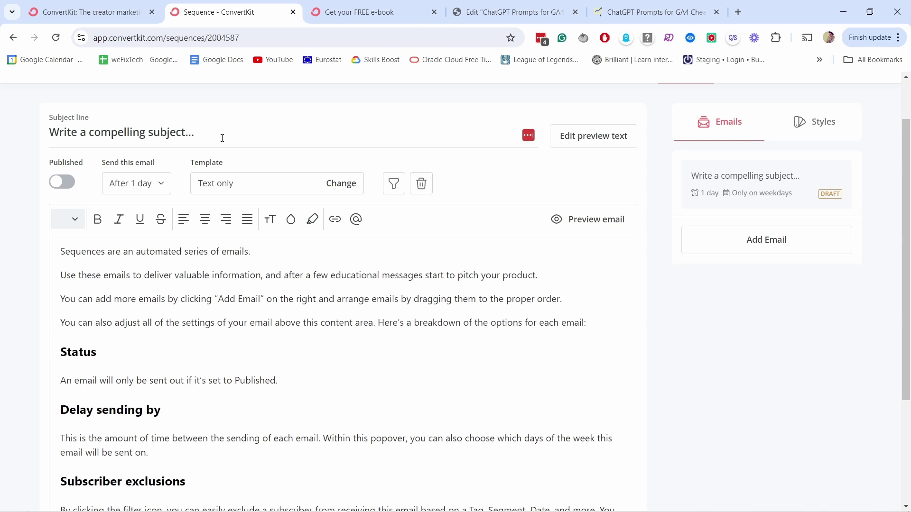
drag(222, 138, 43, 129)
text(Welcome email 1)
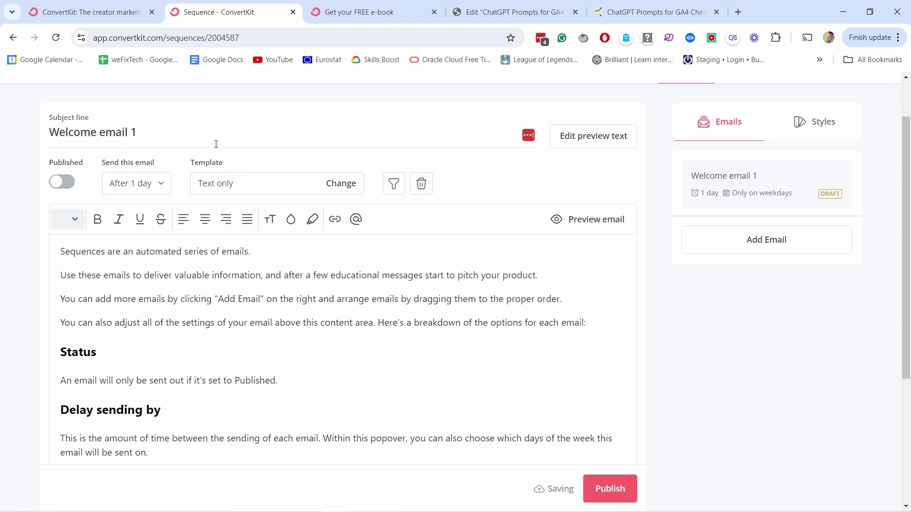
- Add a second draft email to the sequence
scroll(135, 293, down, 4)
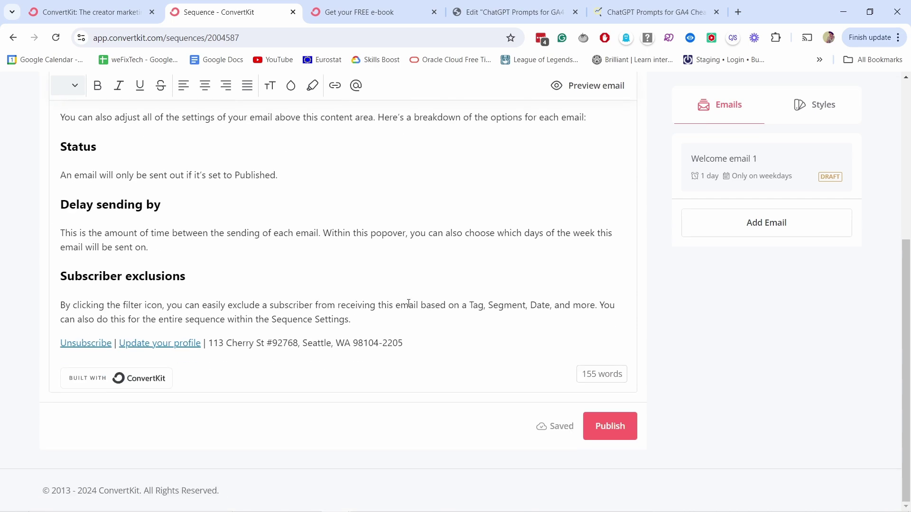
scroll(407, 301, up, 5)
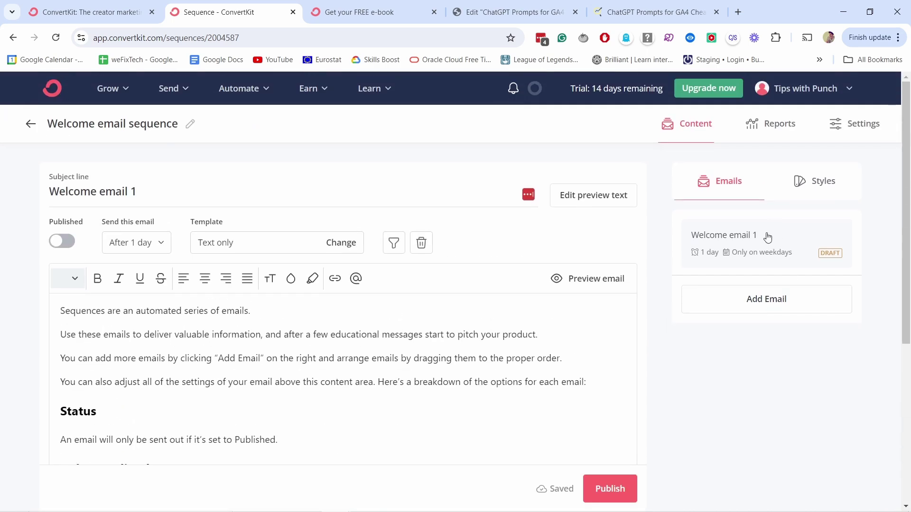
click(735, 302)
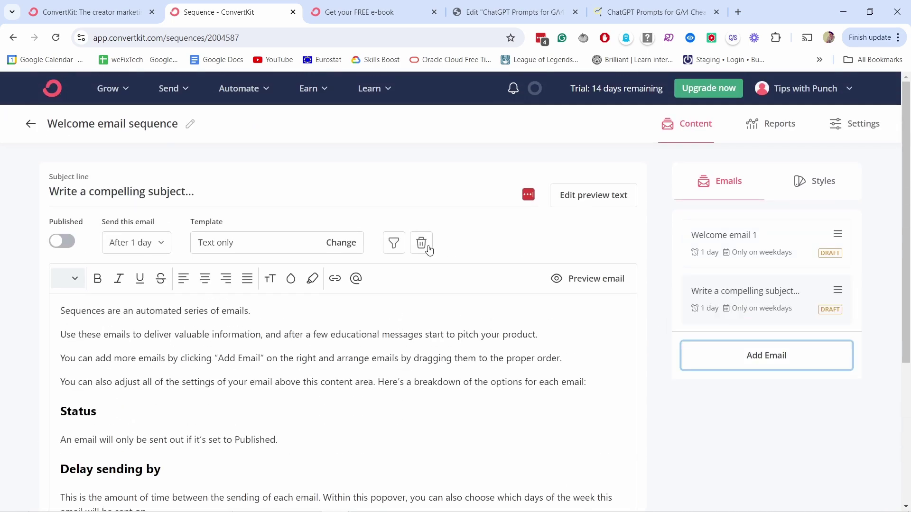
- Title the emails 'Email 2', 'Email 3' and 'Email - sell product', then reopen Welcome email 1
triple_click(58, 186)
text(Email 2)
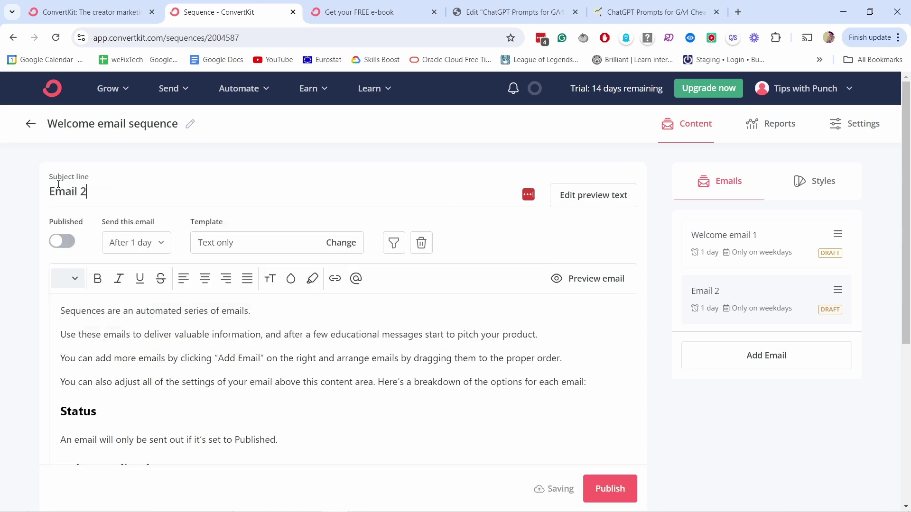
click(753, 356)
drag(194, 191, 5, 180)
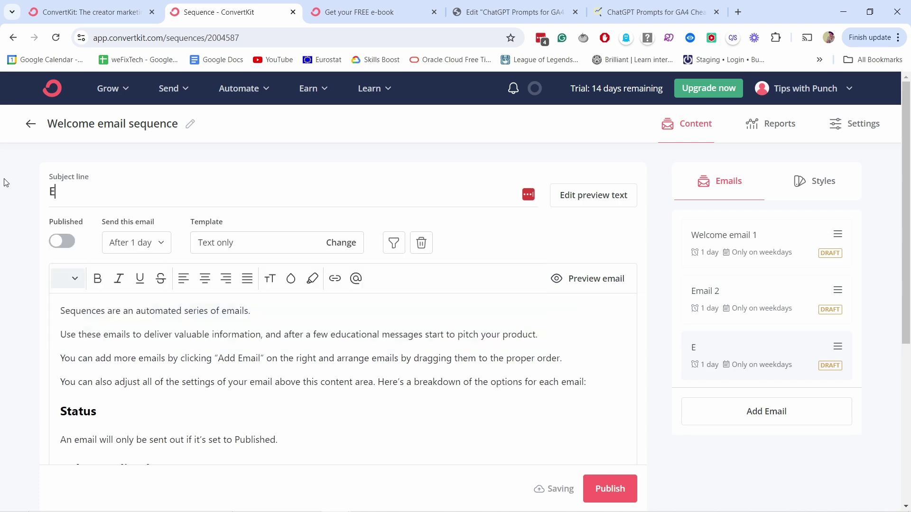
text(Email 3)
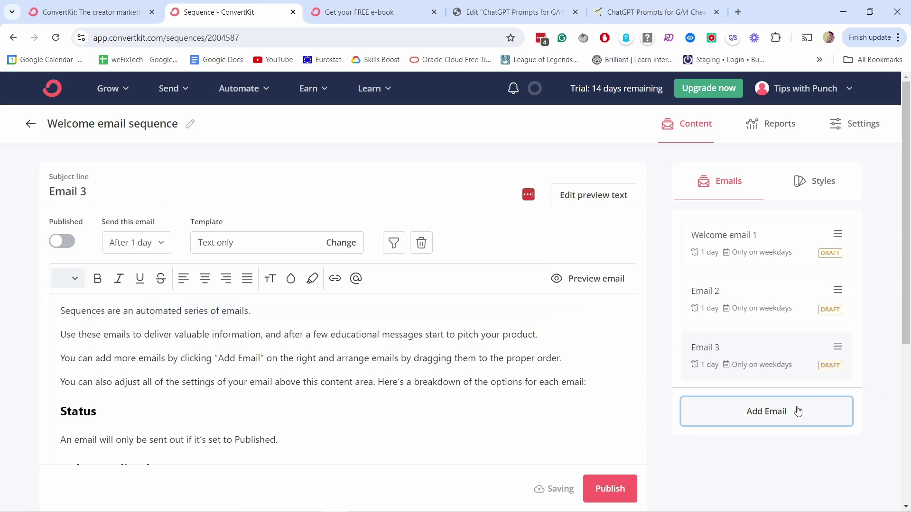
click(799, 411)
drag(101, 191, 93, 191)
triple_click(135, 194)
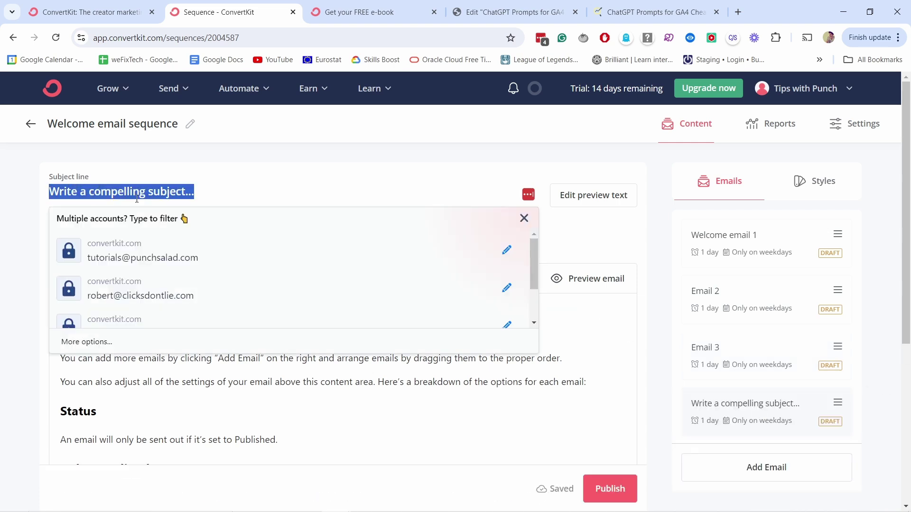
text(Email )
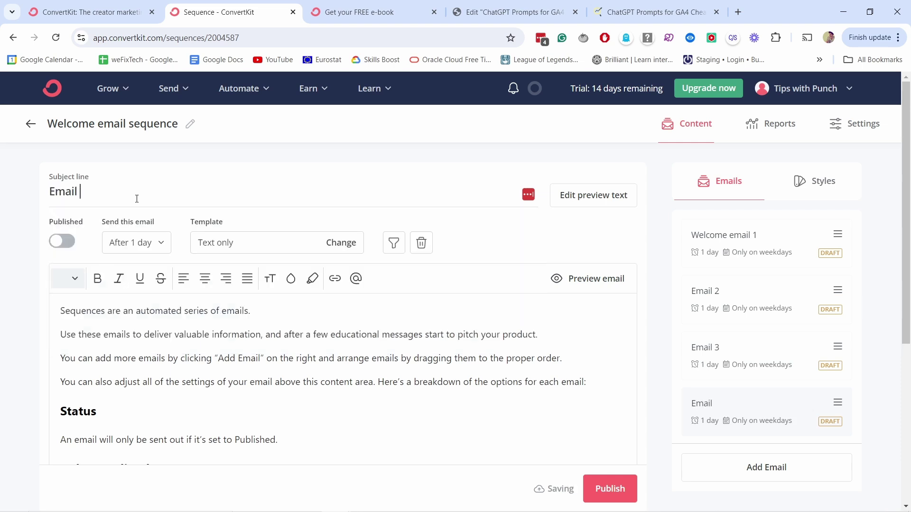
text(- sell product)
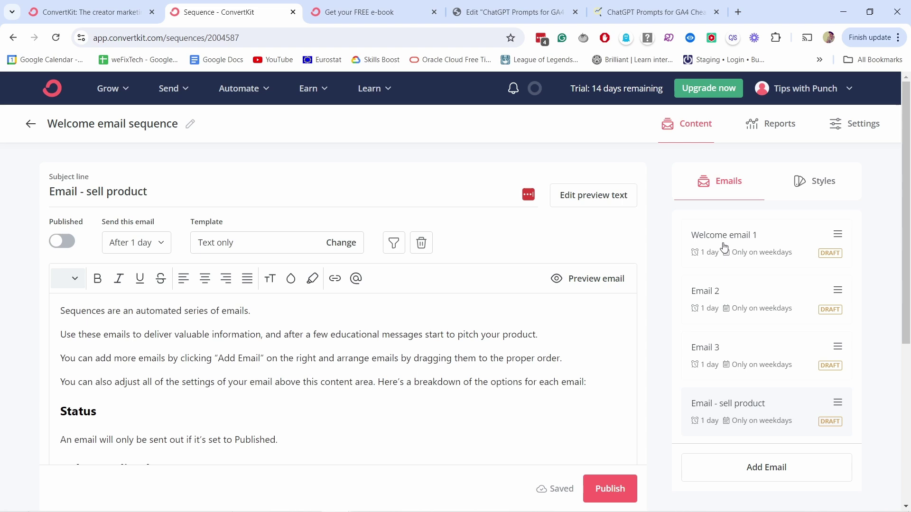
click(755, 246)
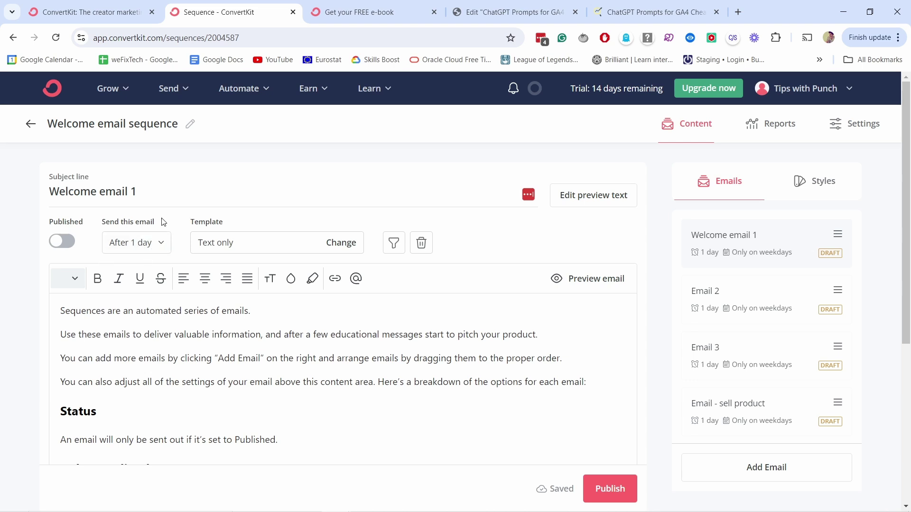
- Set Welcome email 1's delay to 0 days so it sends immediately, and publish it
click(137, 242)
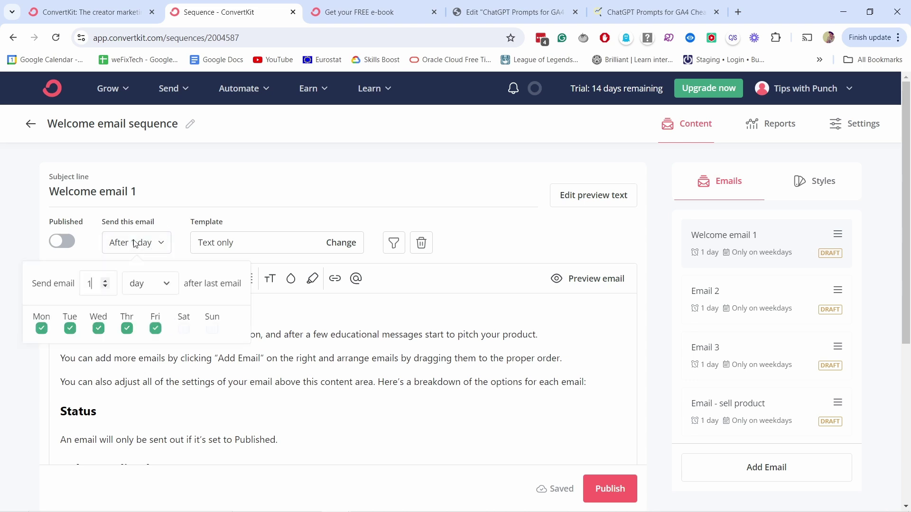
click(105, 286)
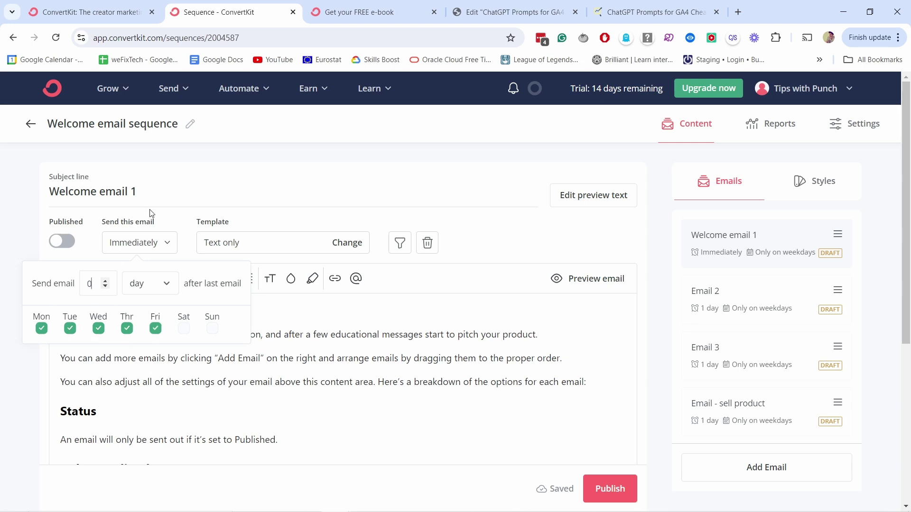
click(247, 189)
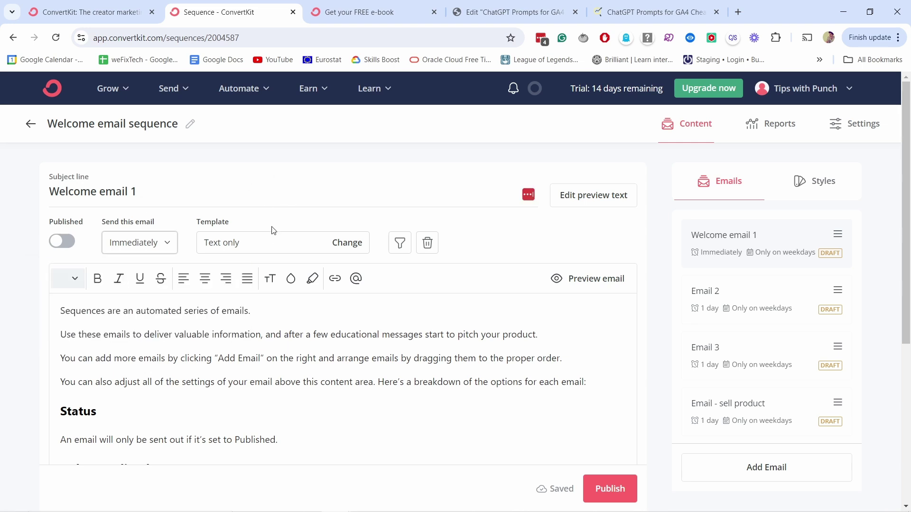
click(62, 243)
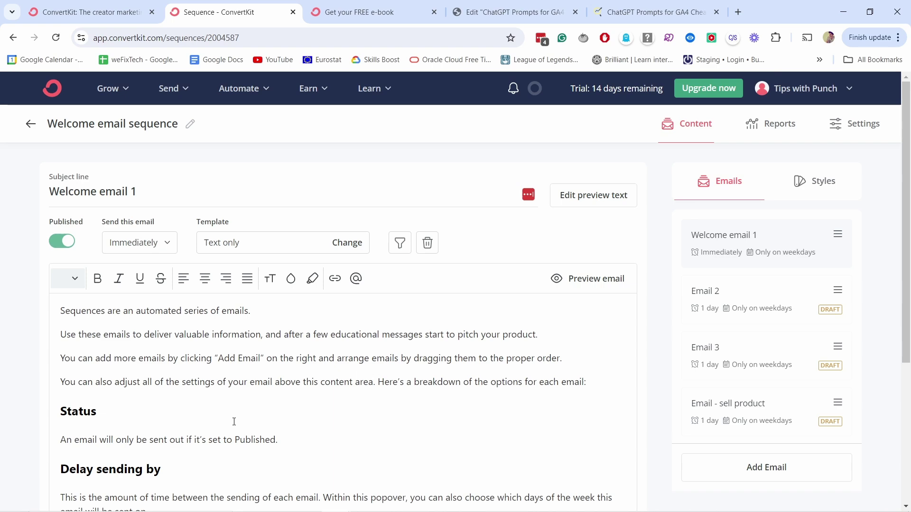
scroll(190, 424, down, 3)
scroll(190, 424, up, 3)
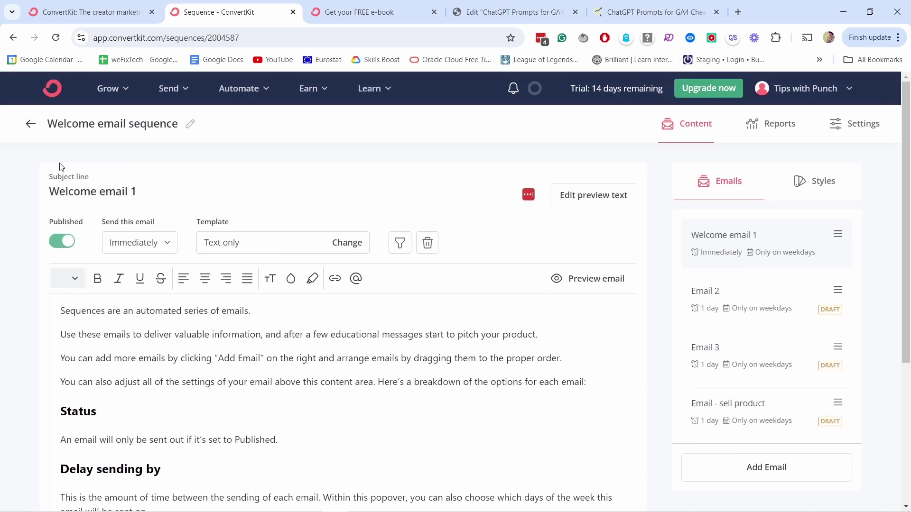
click(741, 302)
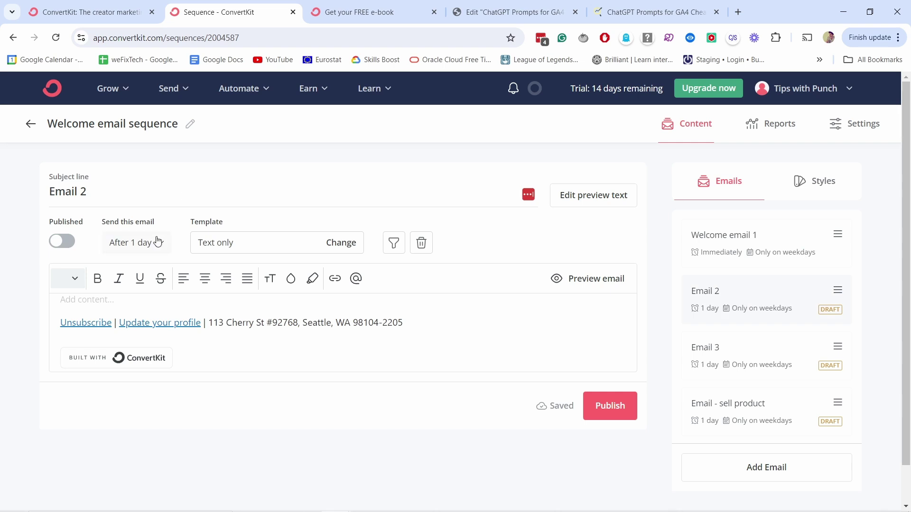
- Publish Email 2 and keep Email 3's delay at 1 day after the previous email
click(60, 242)
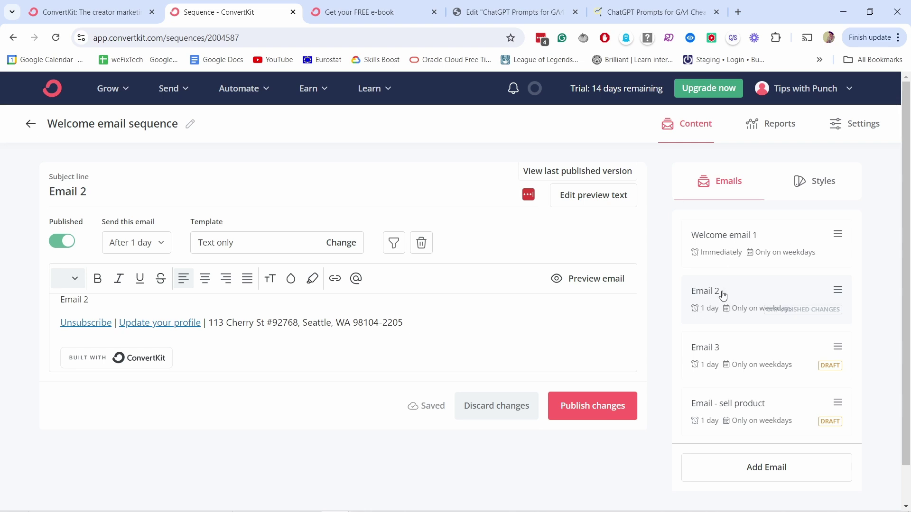
click(726, 345)
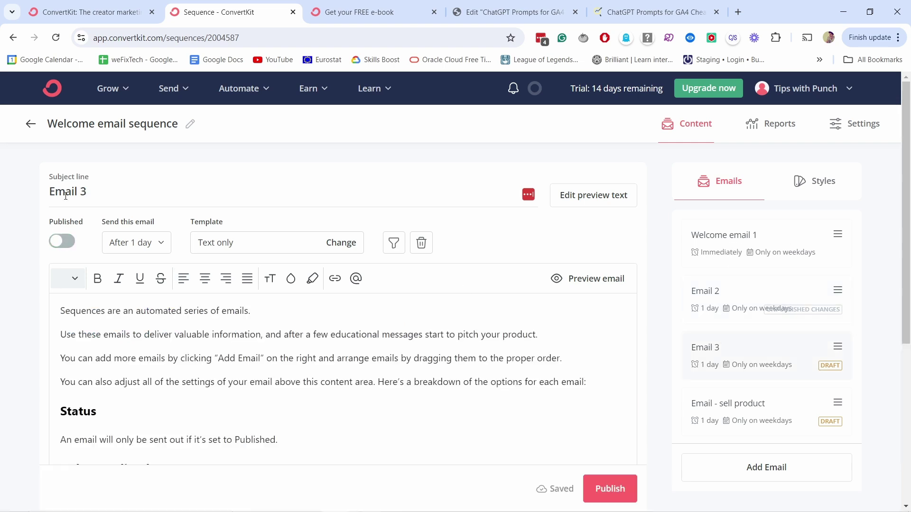
click(159, 243)
click(161, 288)
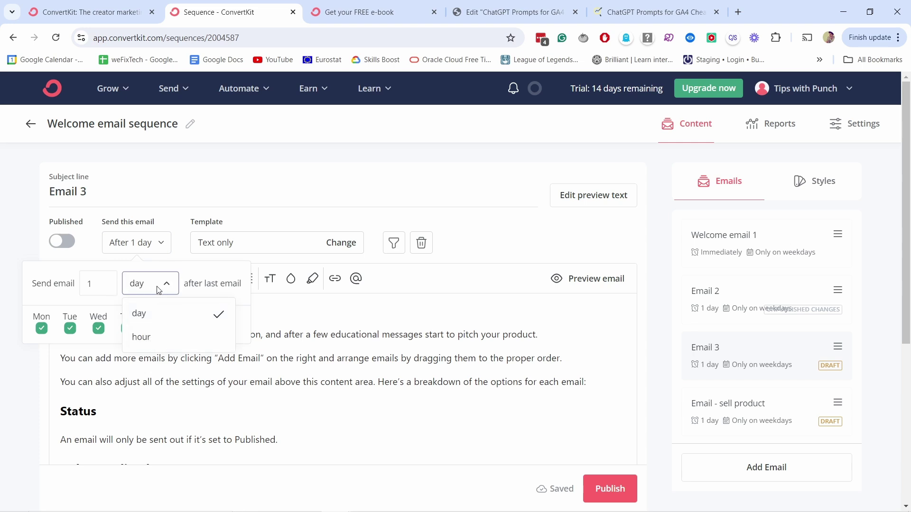
click(146, 313)
text(7)
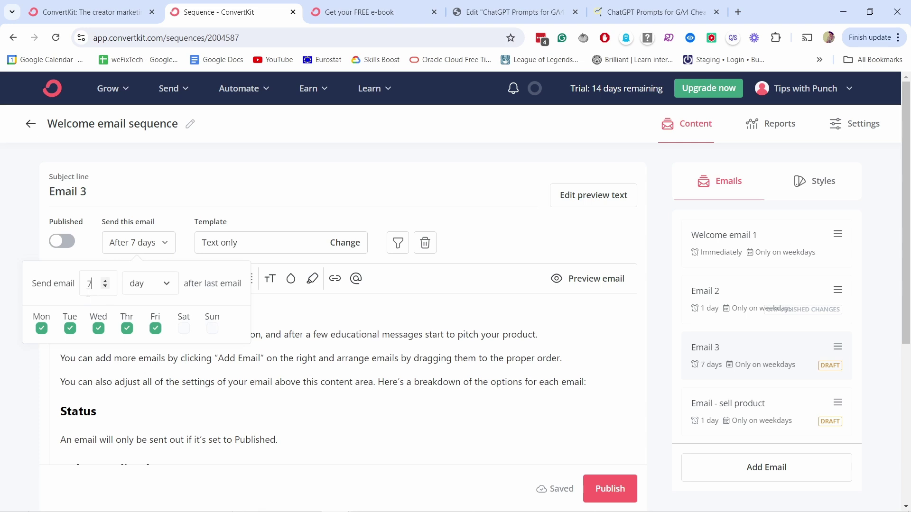
key(BackSpace)
text(11)
key(BackSpace)
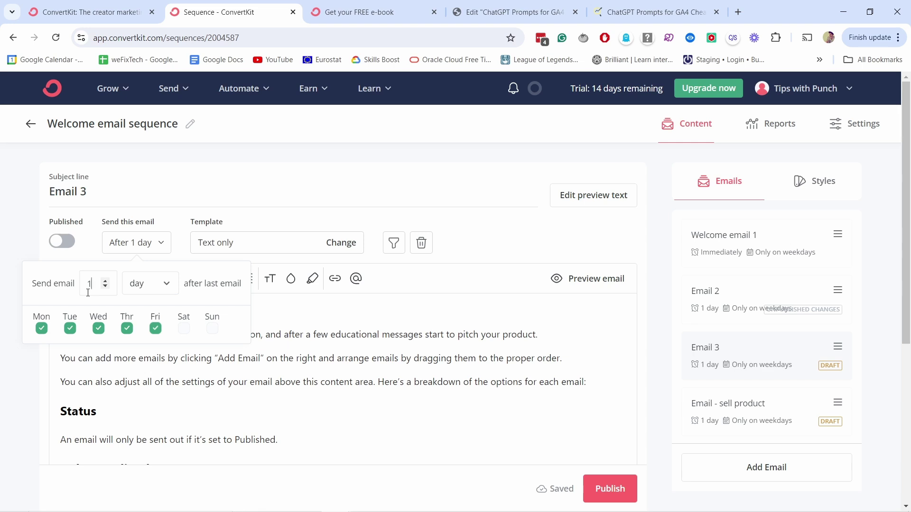
click(185, 181)
- Leave Email 3 unpublished, switching its Published toggle back off
click(59, 242)
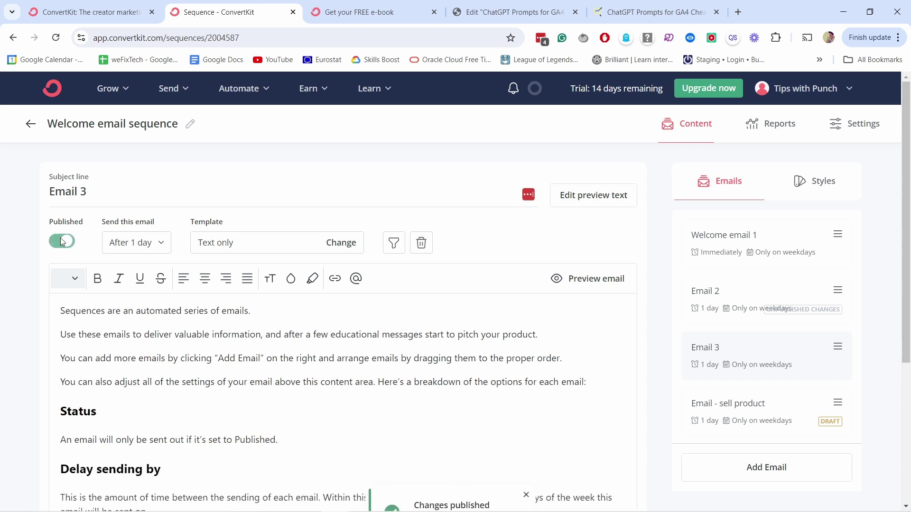
click(60, 240)
click(726, 416)
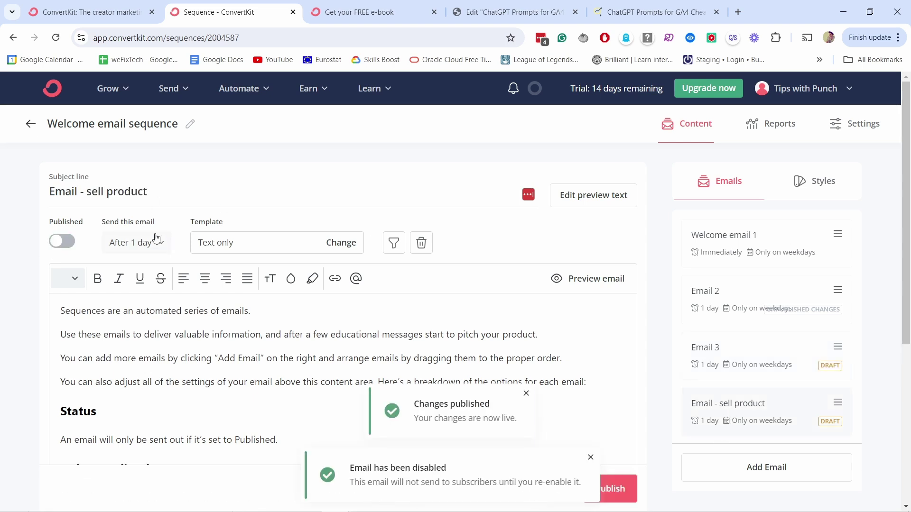
- Publish 'Email - sell product' and open the Automate menu
click(51, 242)
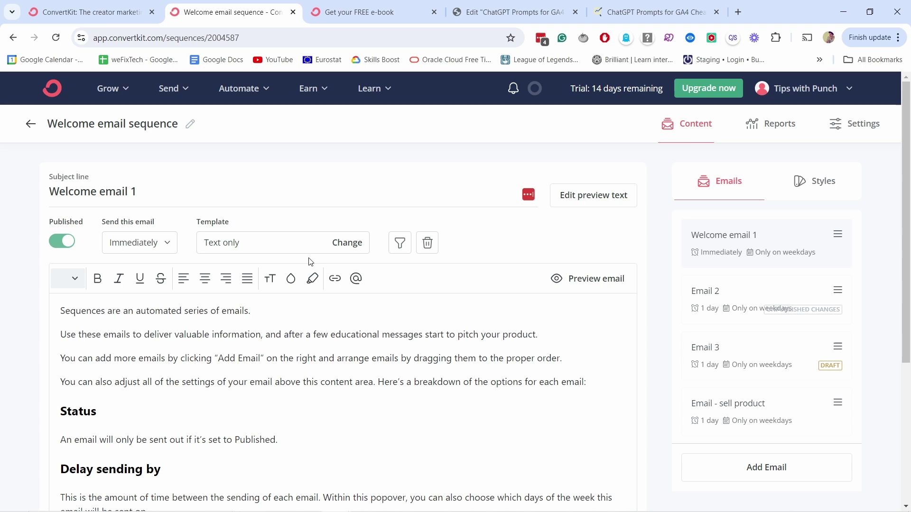
click(240, 89)
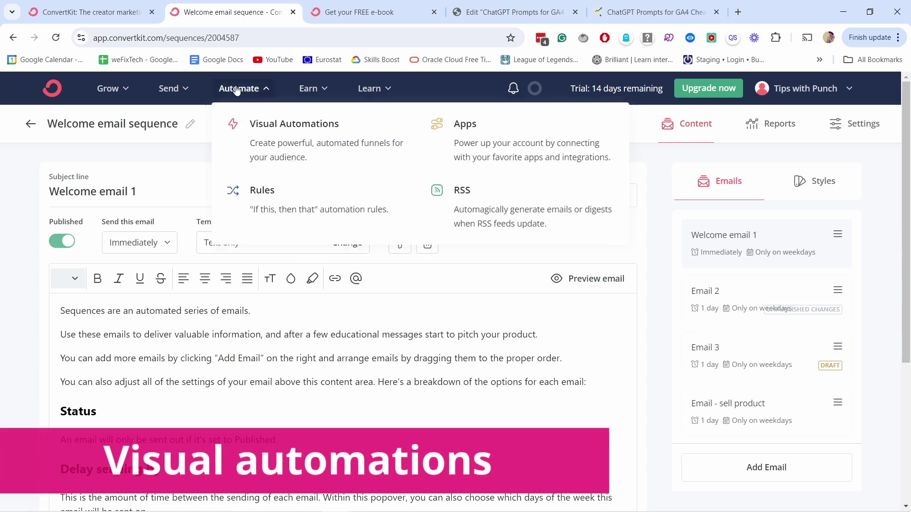
- Preview the podcast welcome template, then start a blank visual automation from scratch
click(268, 135)
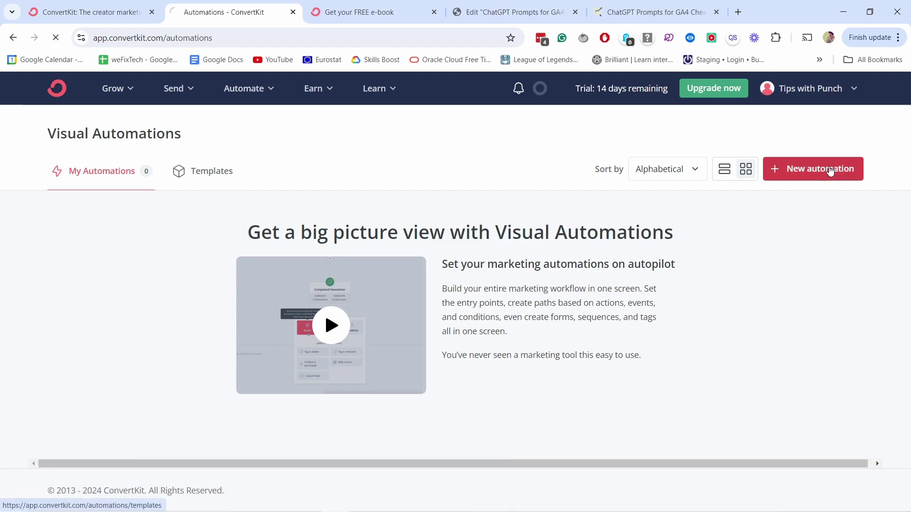
click(834, 169)
drag(900, 126, 909, 161)
click(774, 206)
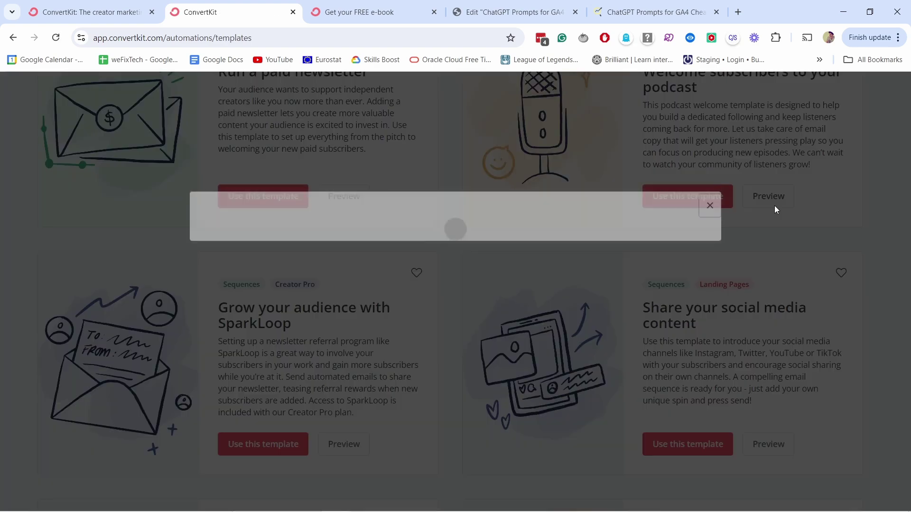
scroll(446, 341, down, 3)
scroll(446, 340, down, 2)
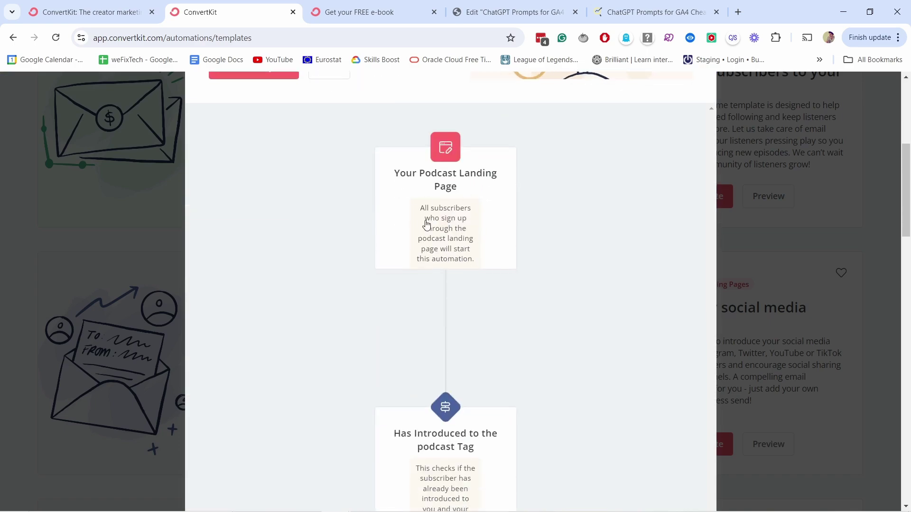
scroll(444, 340, down, 3)
scroll(451, 361, down, 5)
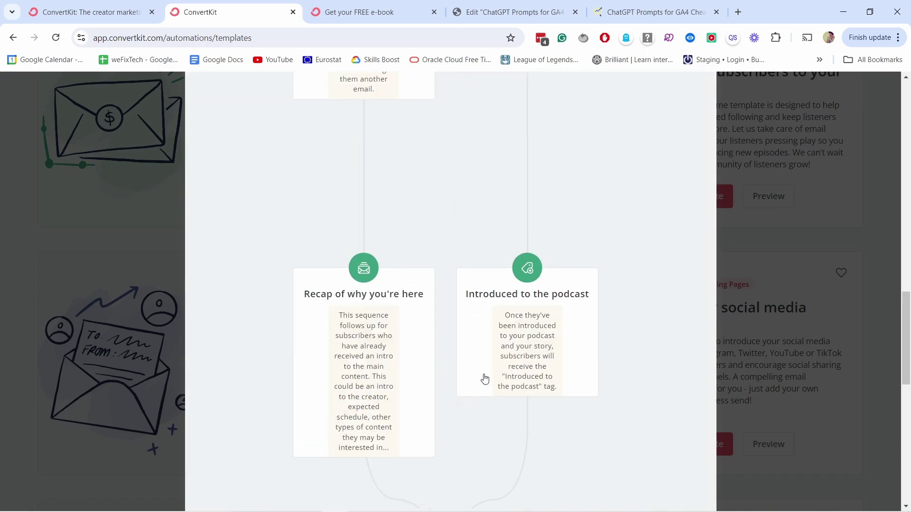
scroll(484, 378, up, 10)
click(732, 226)
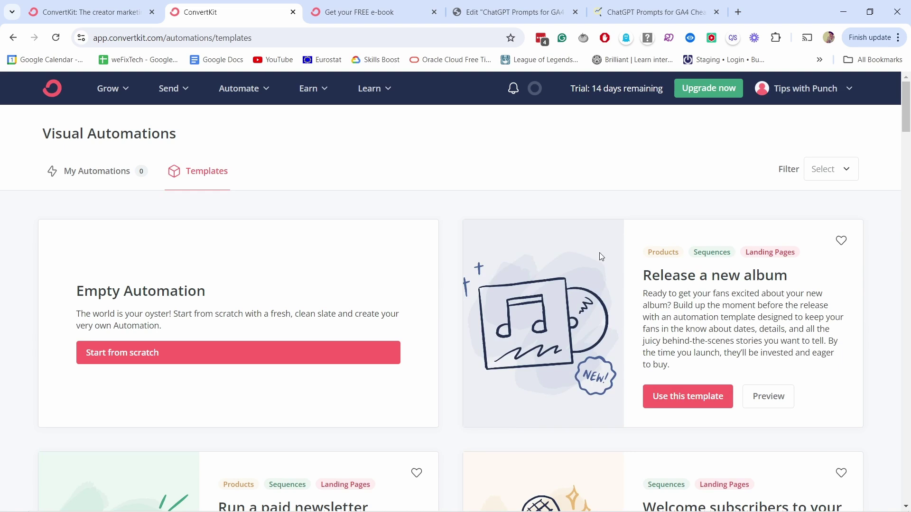
click(122, 357)
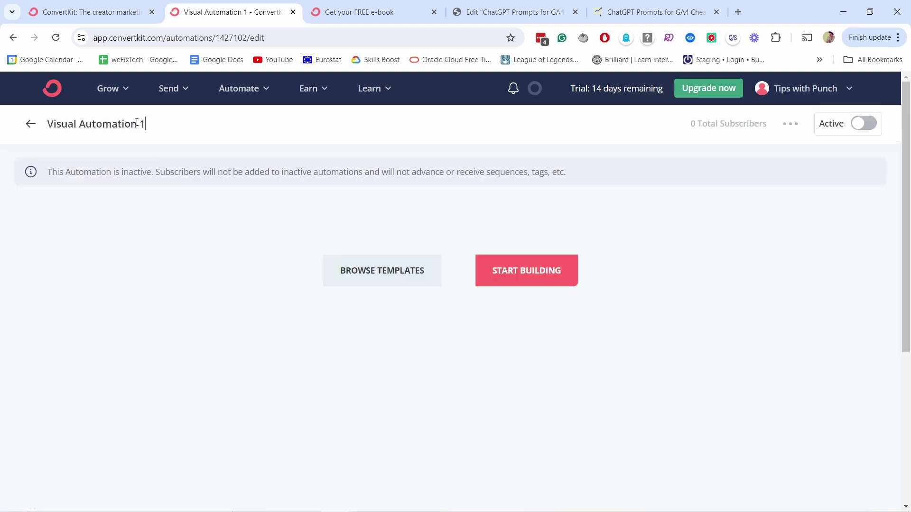
- Rename the automation to 'Welcome automation'
key(ctrl+a)
text(Welcome aut)
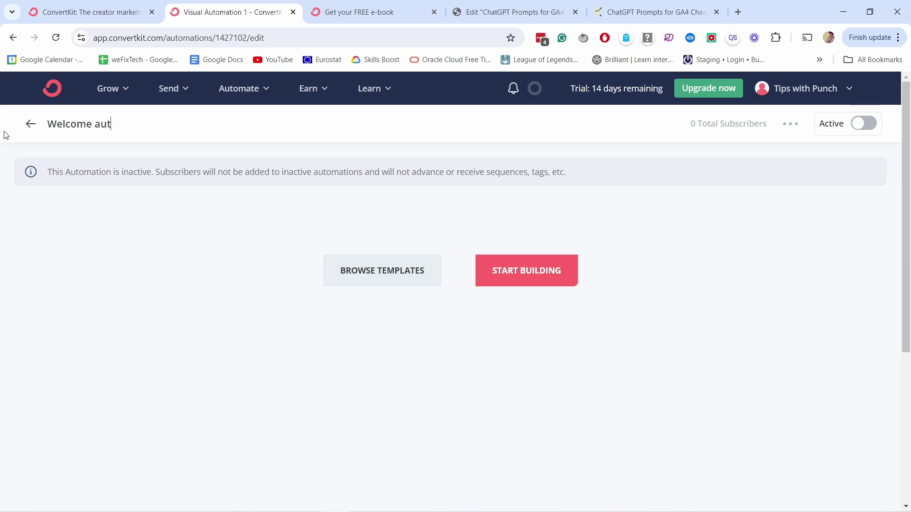
text(omation)
key(Return)
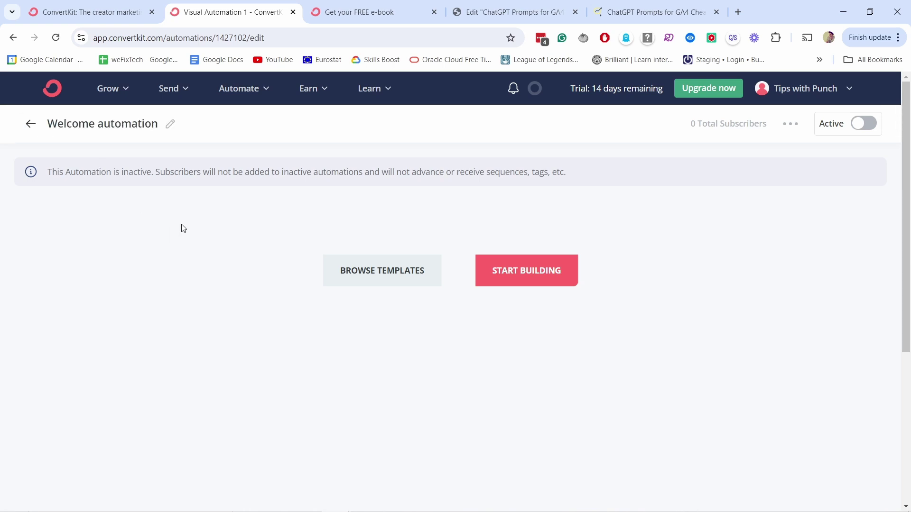
- Add a 'Joins a form' trigger set to Any form as the first step
click(532, 278)
scroll(443, 153, down, 3)
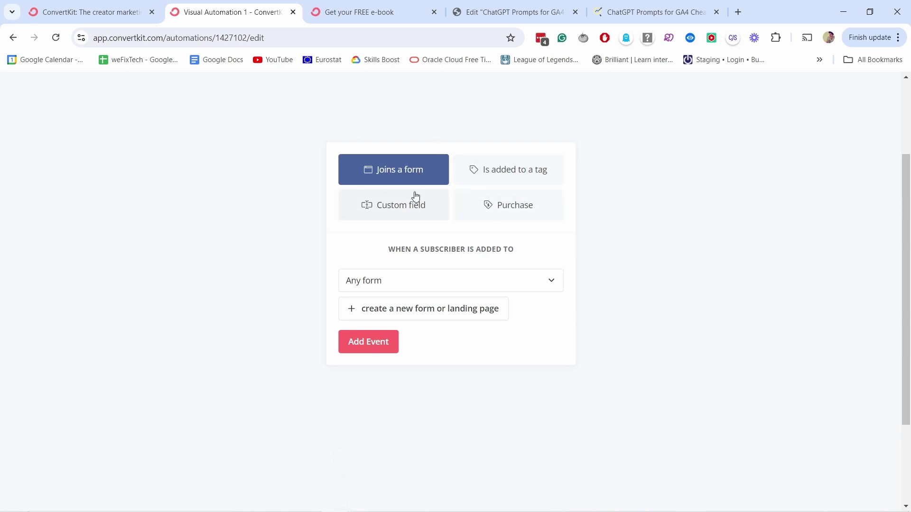
click(380, 285)
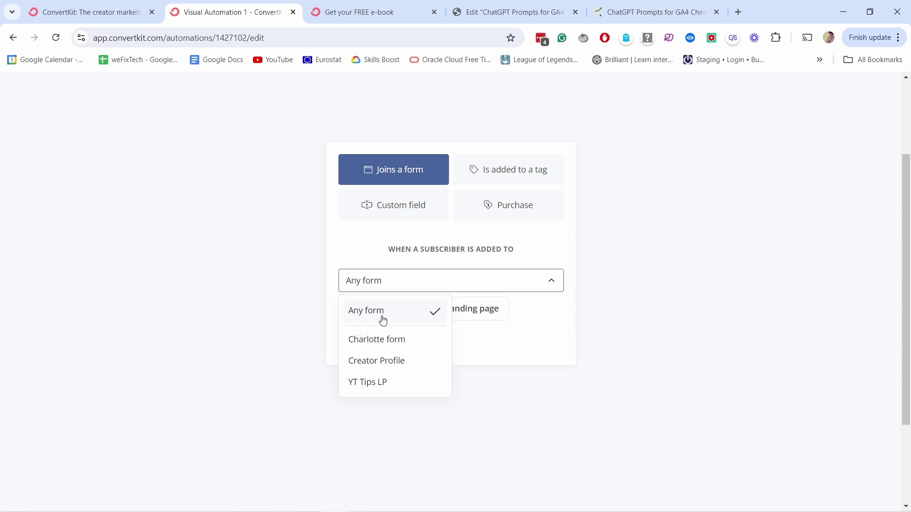
click(382, 321)
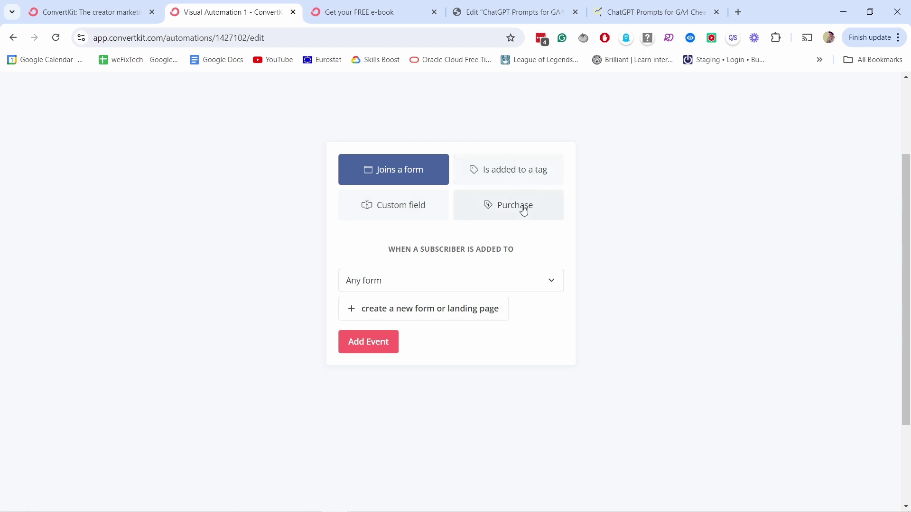
click(377, 343)
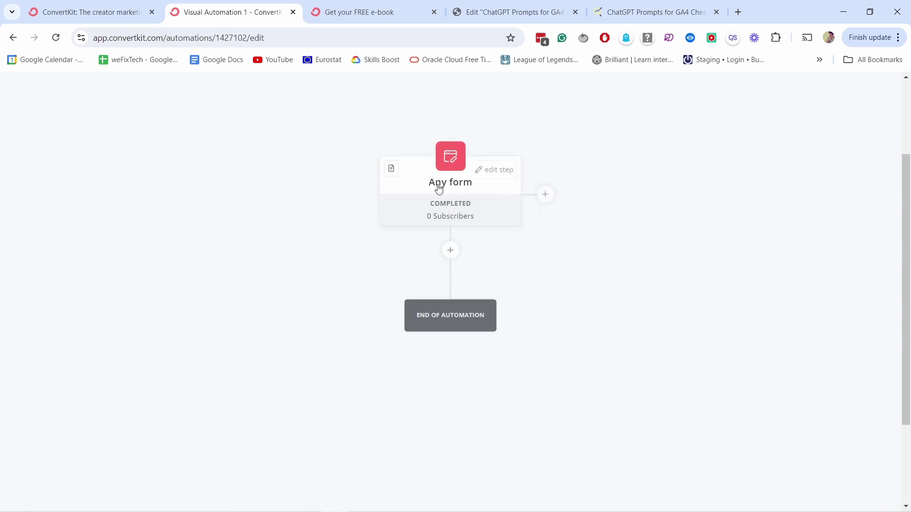
scroll(439, 188, up, 3)
scroll(439, 206, down, 3)
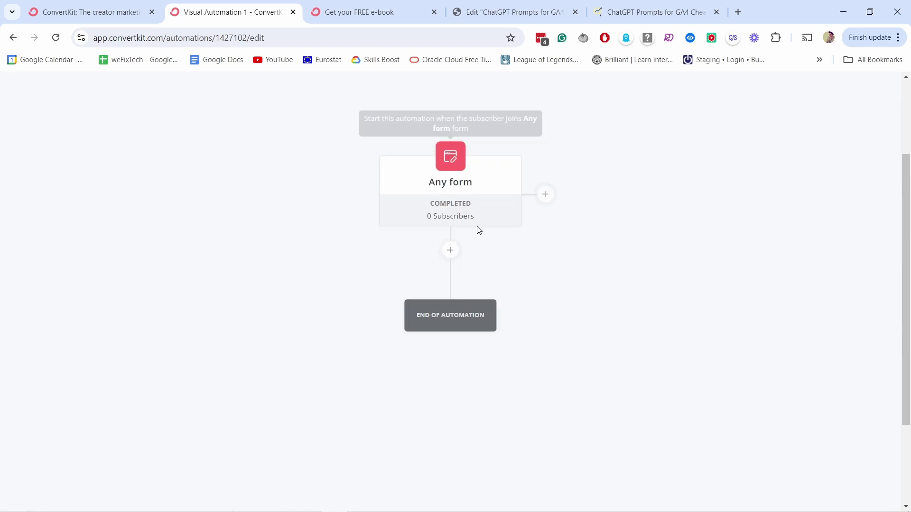
- Add an 'Add or remove tag' action directly under the Any form trigger
click(449, 251)
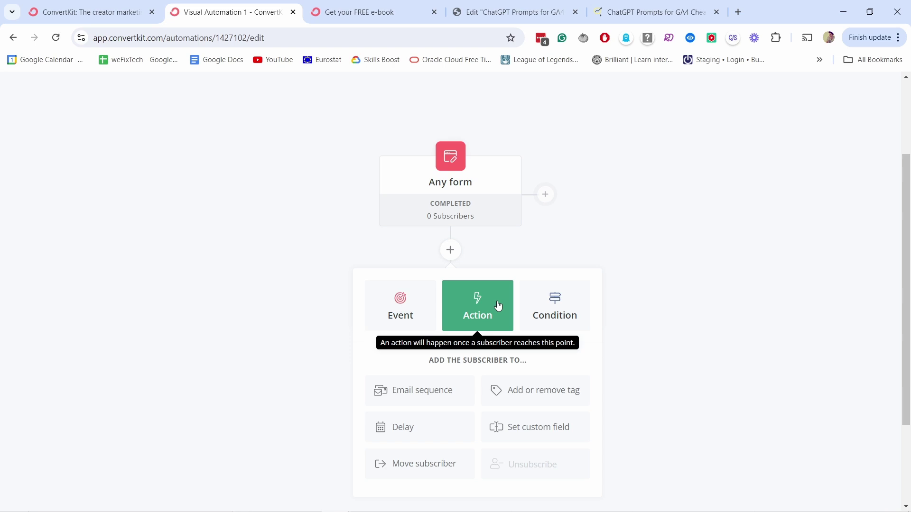
scroll(494, 232, down, 3)
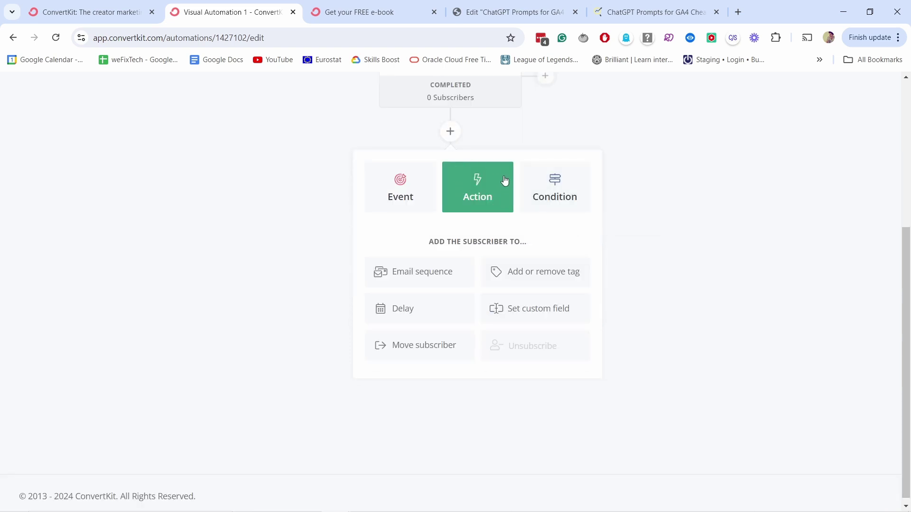
scroll(476, 169, up, 3)
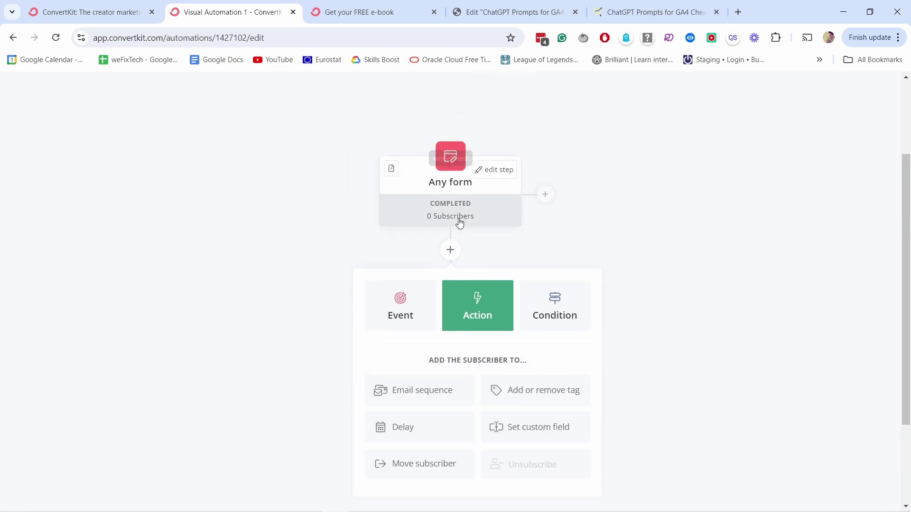
scroll(498, 256, down, 3)
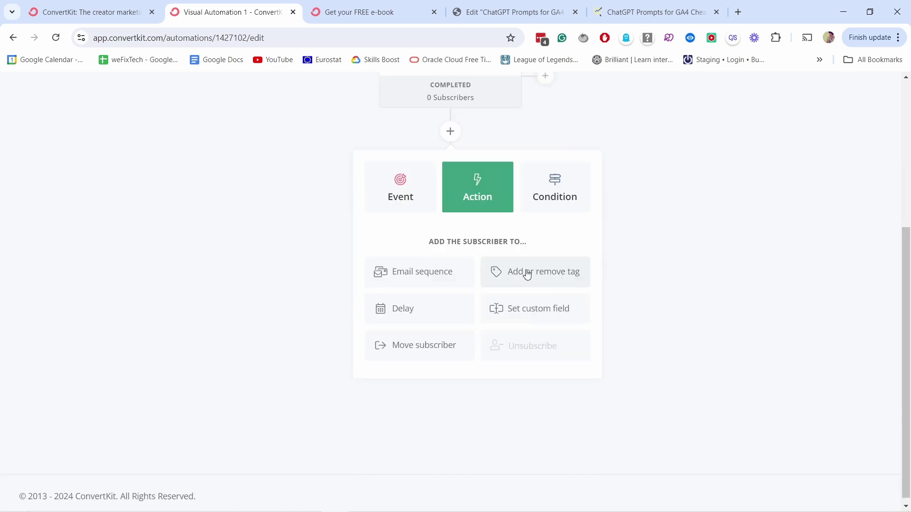
click(526, 273)
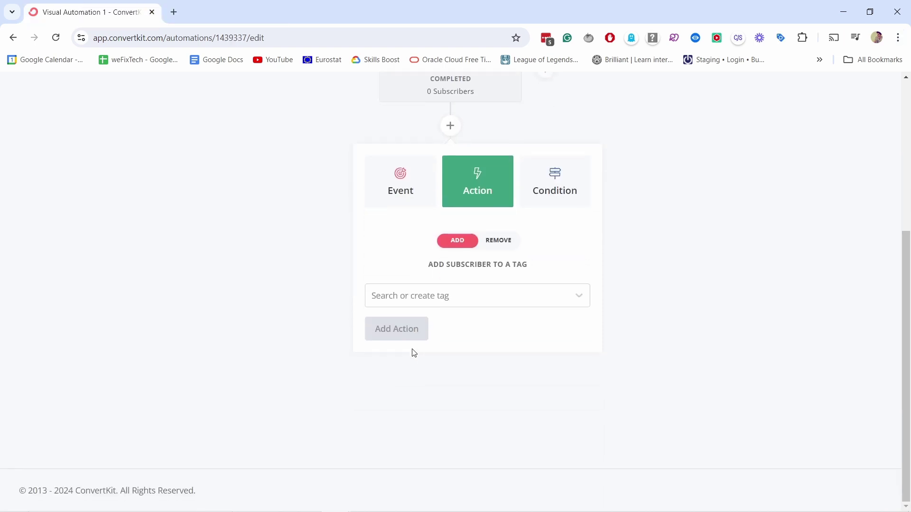
click(415, 298)
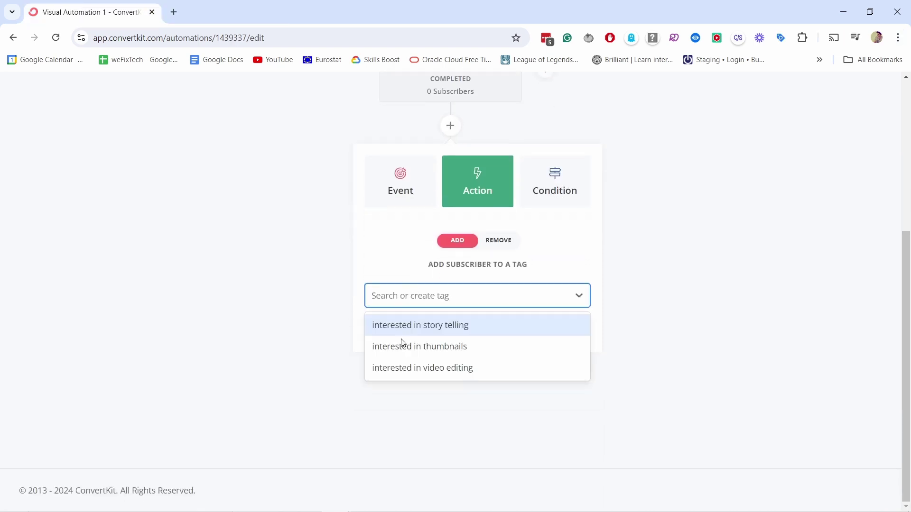
click(401, 297)
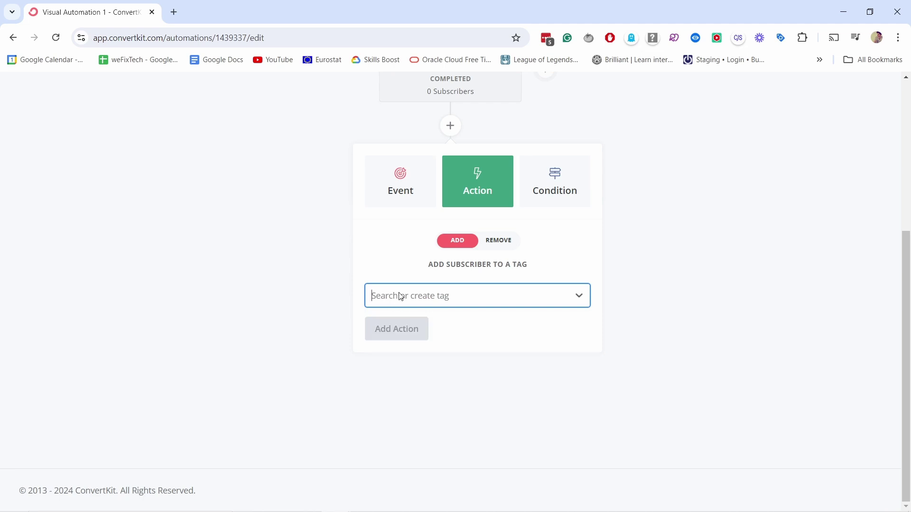
click(398, 297)
click(387, 297)
- Create a new tag named 'Main newsletter'
text(Ma)
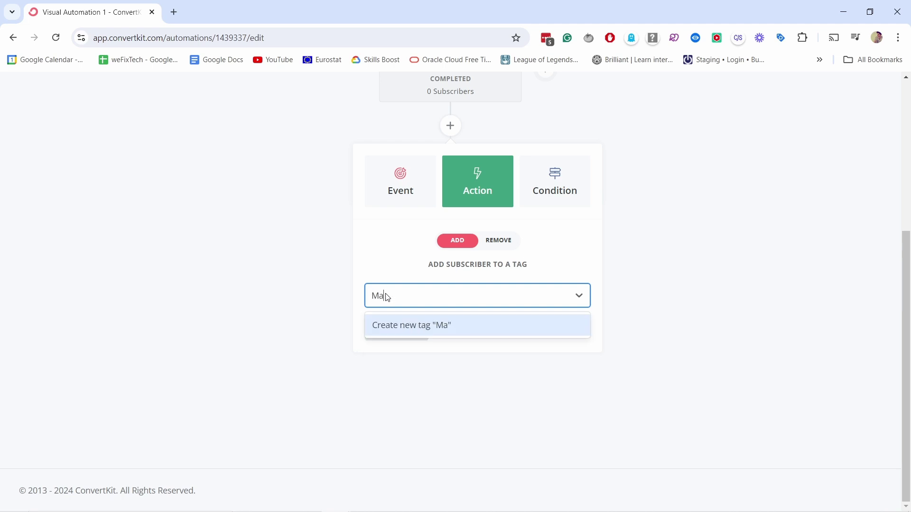
text(in newsletter)
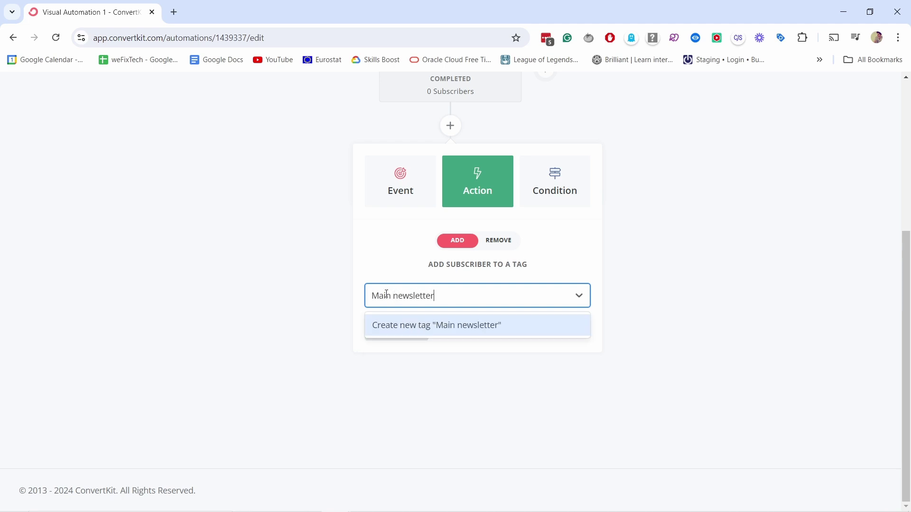
click(437, 326)
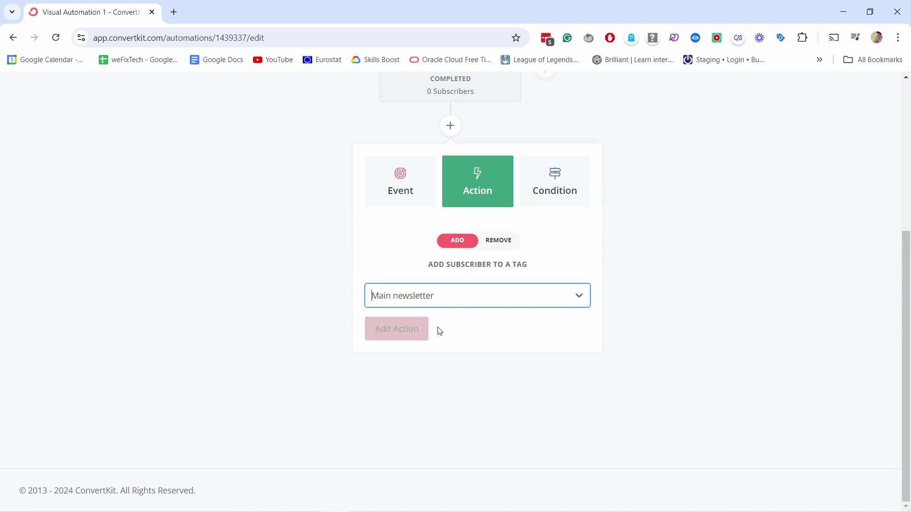
click(426, 296)
click(416, 297)
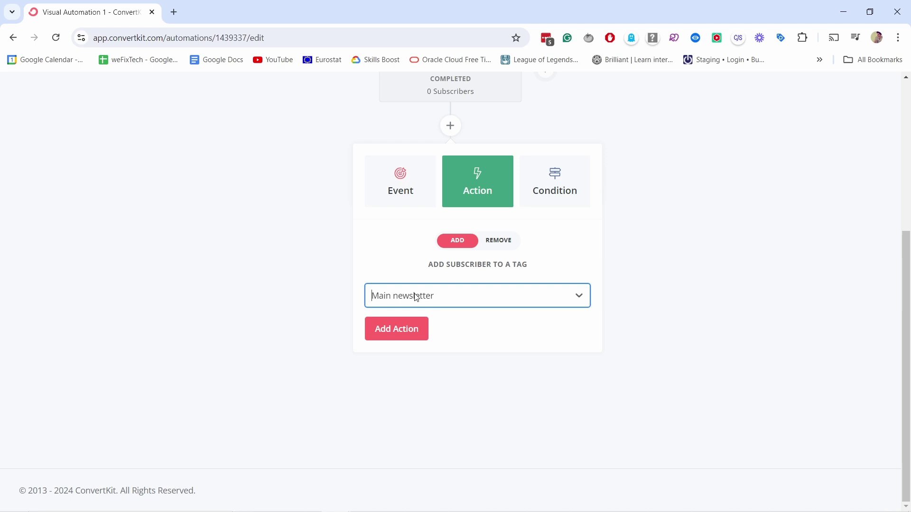
- Create the 'Welcome flow' tag and keep it selected for this tagging step
text(Welcome)
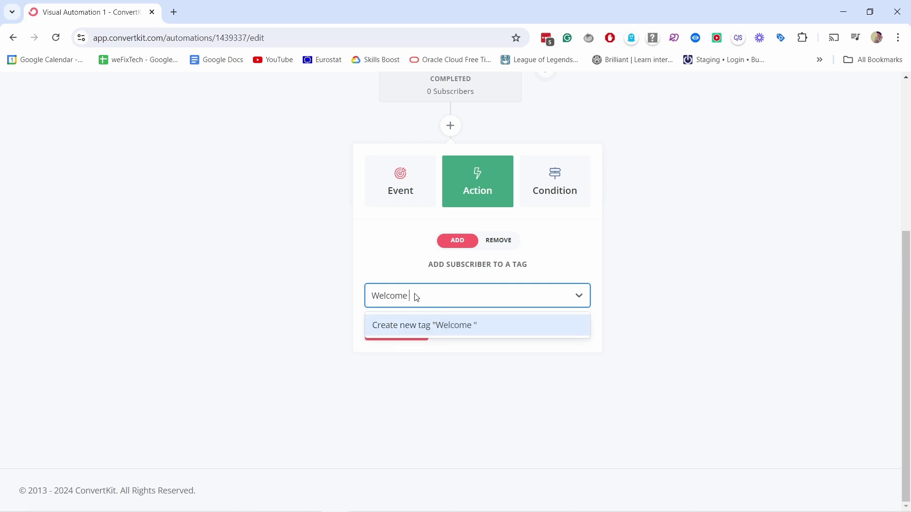
text( flow)
click(409, 331)
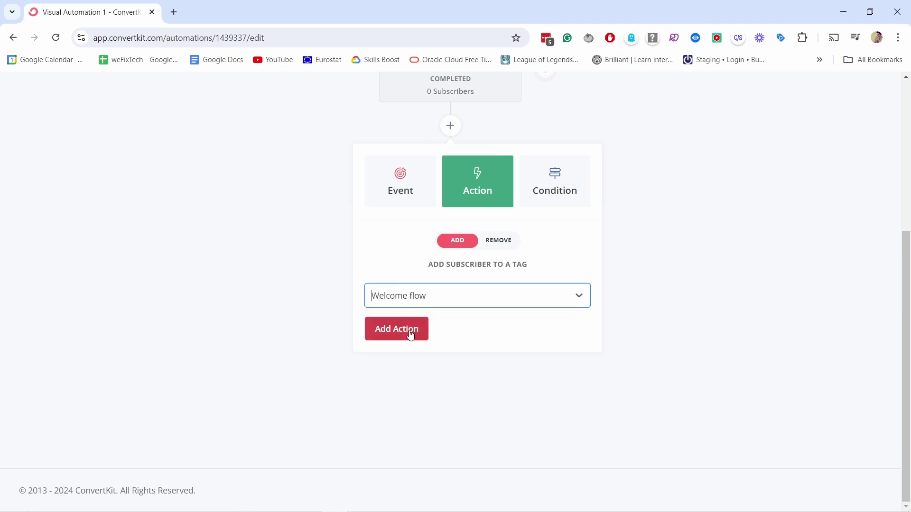
click(443, 299)
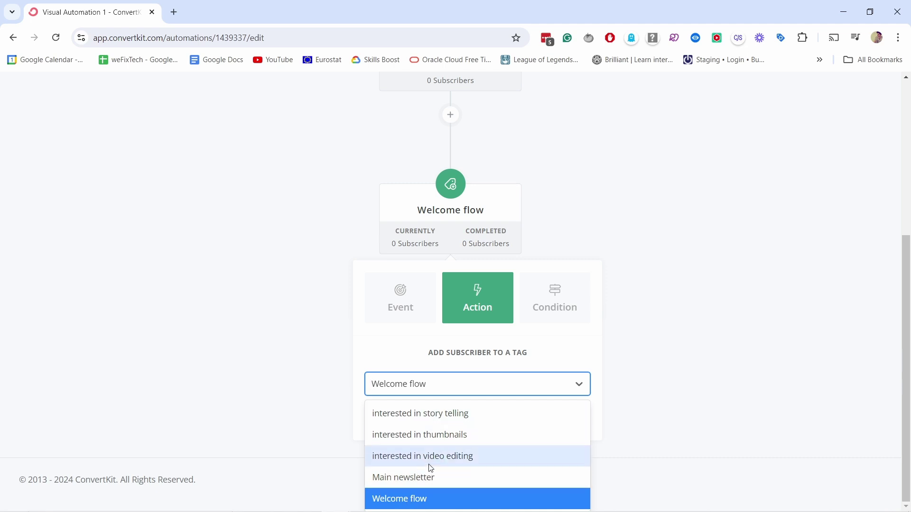
click(612, 258)
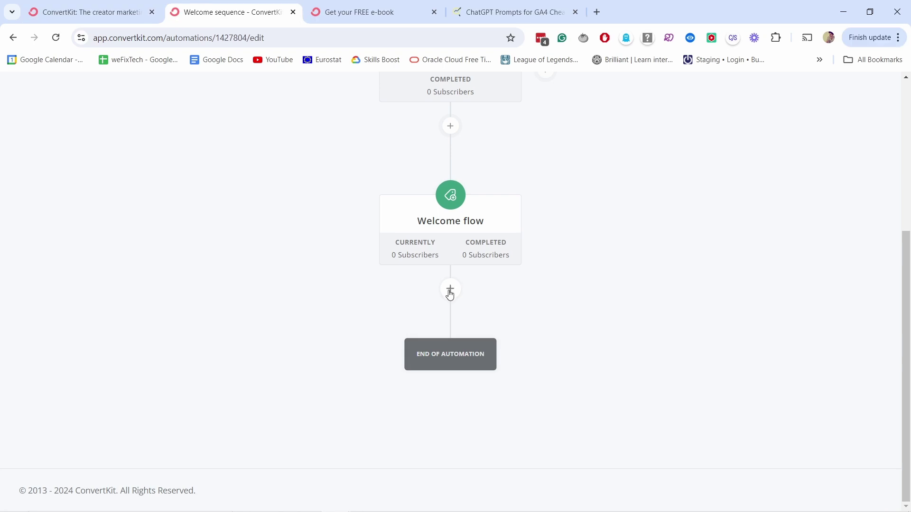
click(442, 296)
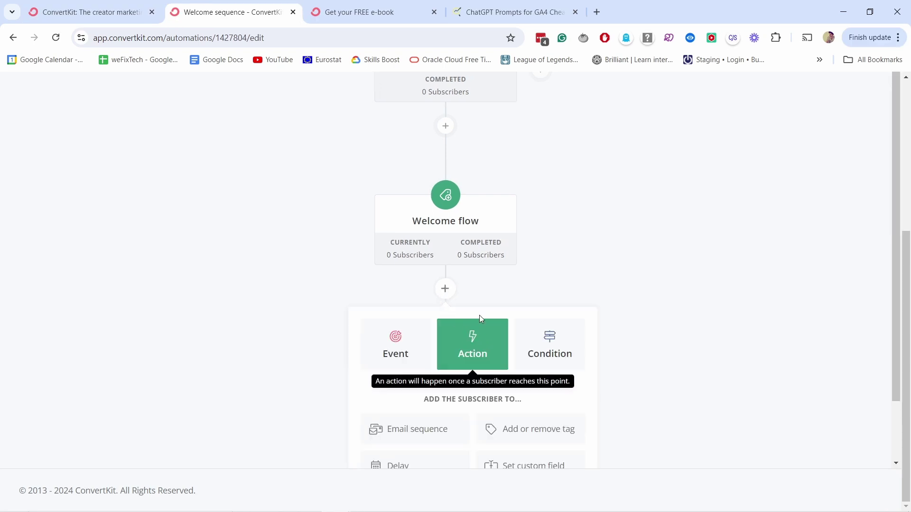
- Add an Email sequence action set to 'Welcome email sequence' below the Welcome flow tag
scroll(487, 341, down, 1)
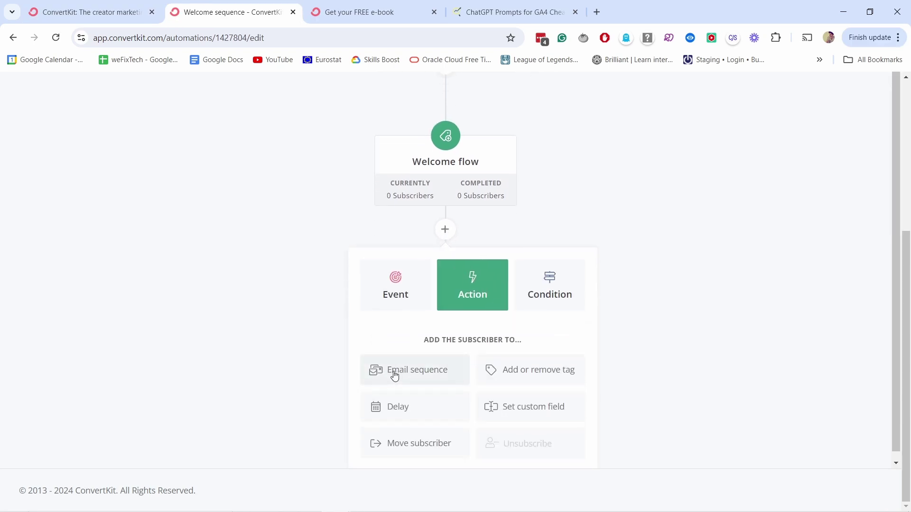
click(396, 372)
click(432, 414)
click(388, 439)
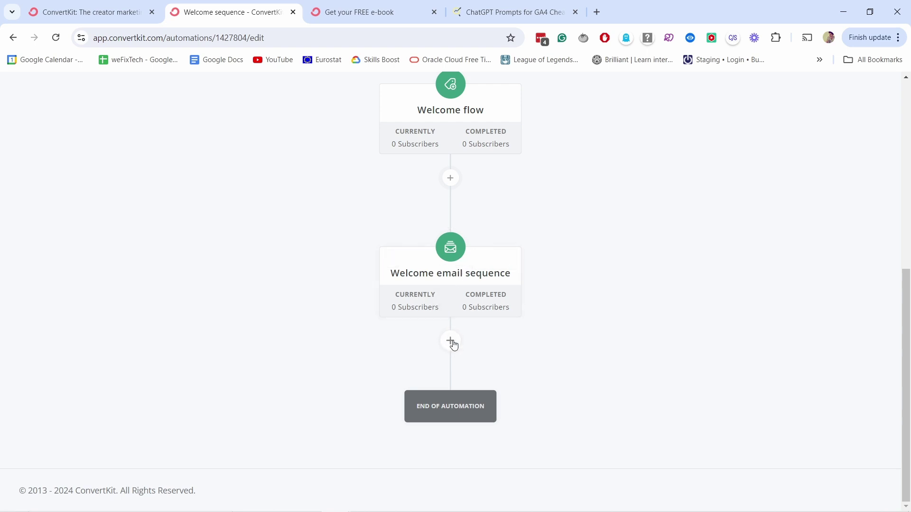
- Insert a 'Delay for a number of days' step of 2 days after the Welcome email sequence
click(451, 341)
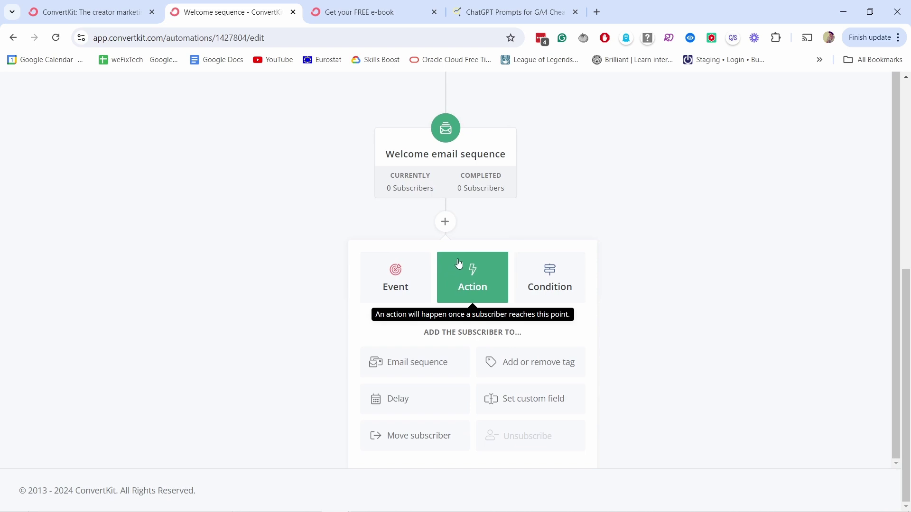
click(397, 404)
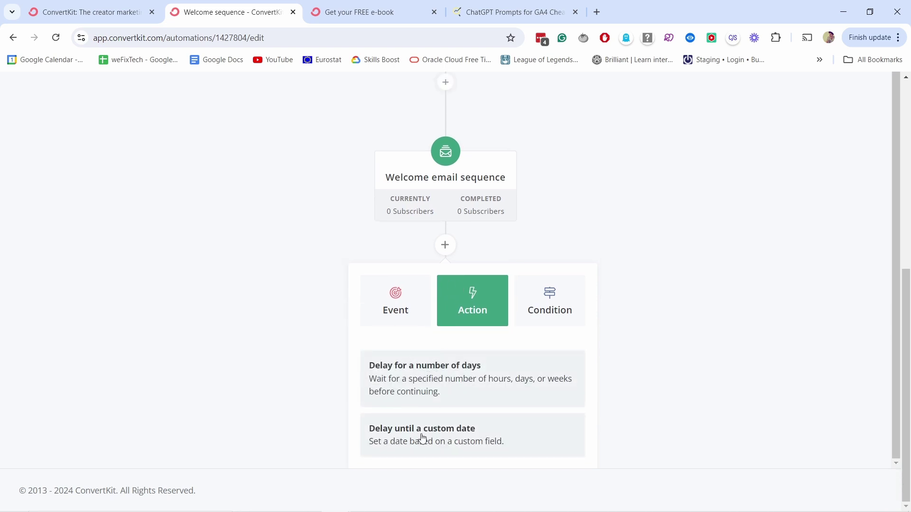
click(420, 380)
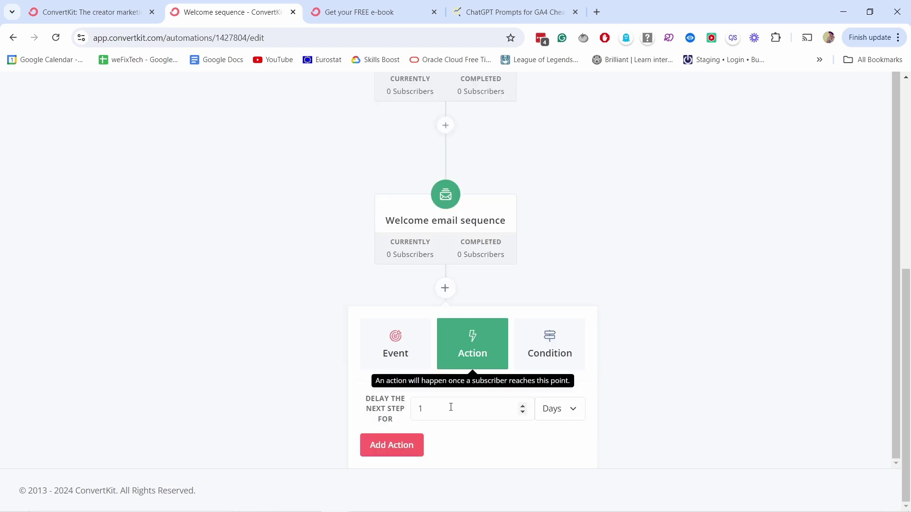
double_click(417, 409)
text(2)
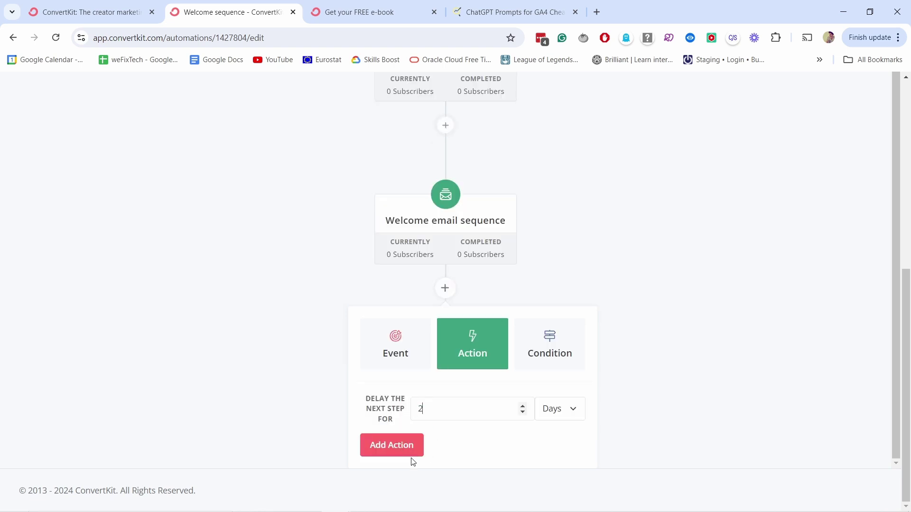
click(374, 445)
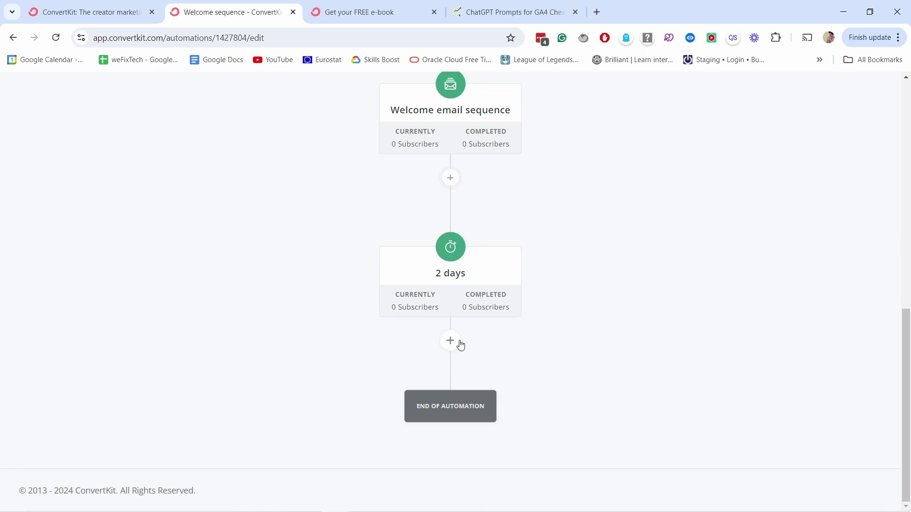
- Add a tag step applying 'Main newsletter' right after the 2-day delay
click(450, 342)
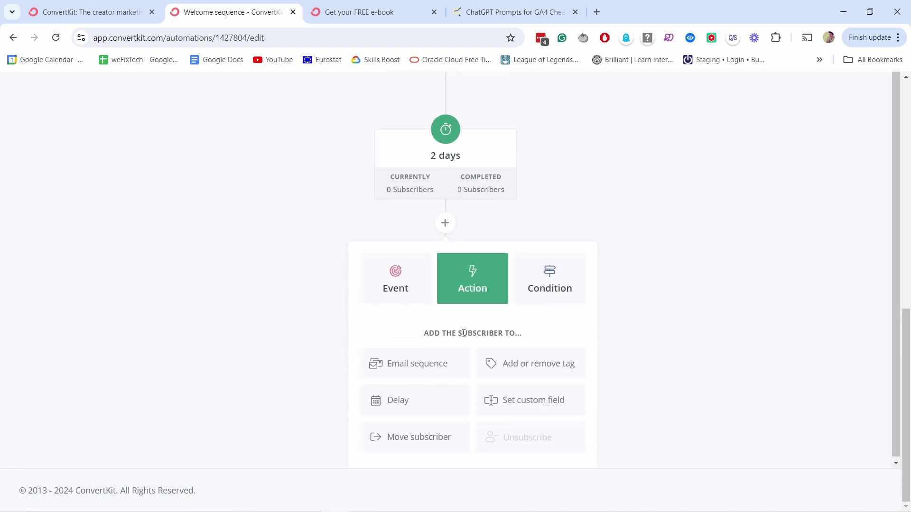
click(538, 366)
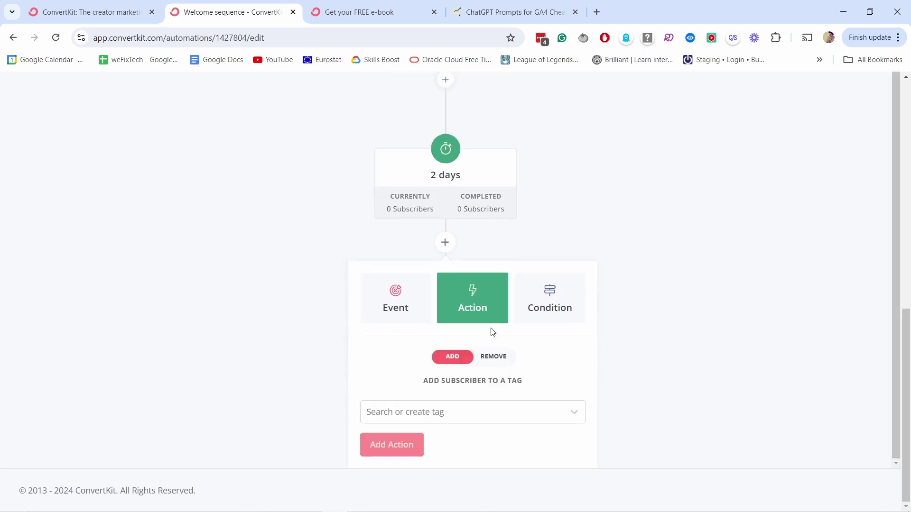
click(427, 411)
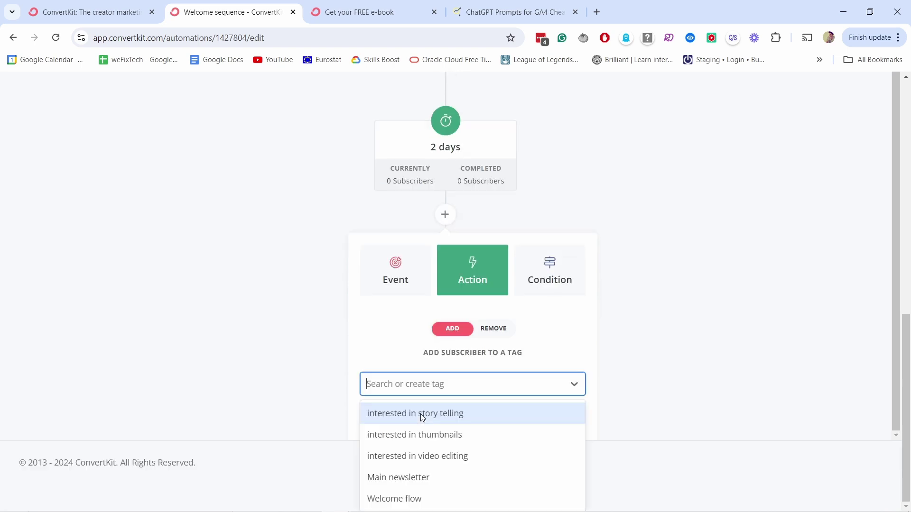
click(393, 477)
click(403, 441)
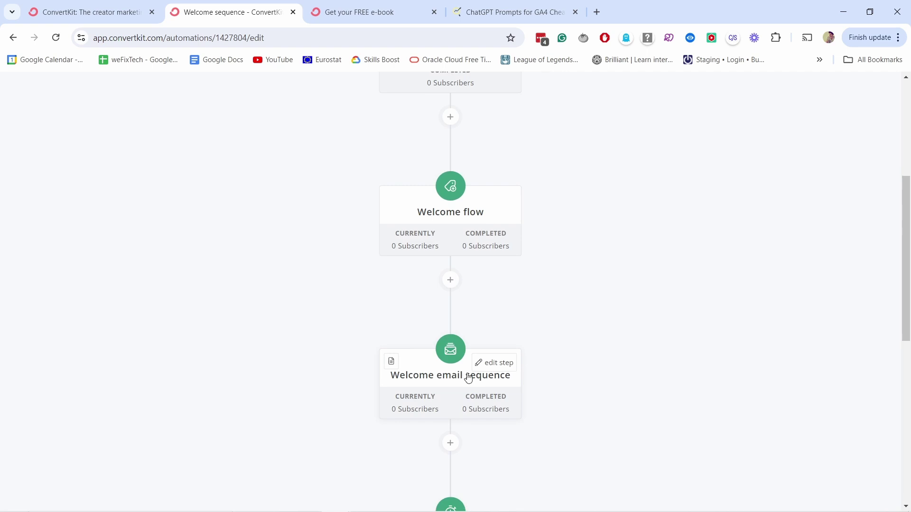
- Add a second tag step applying 'Welcome flow' below the Main newsletter step
scroll(476, 353, down, 1)
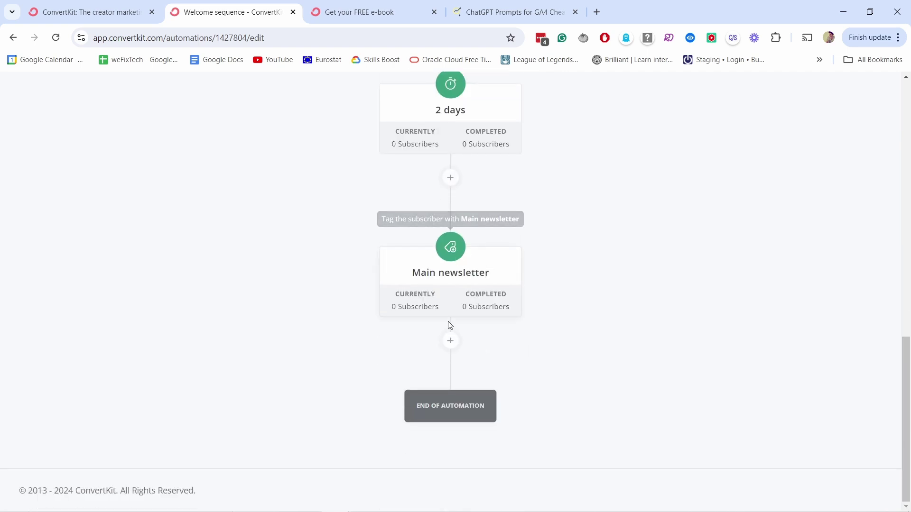
click(450, 349)
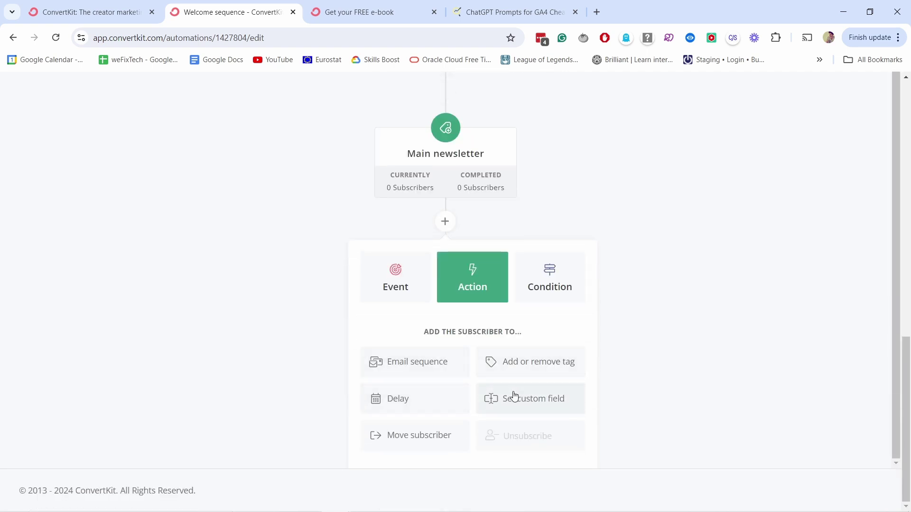
click(523, 365)
click(455, 412)
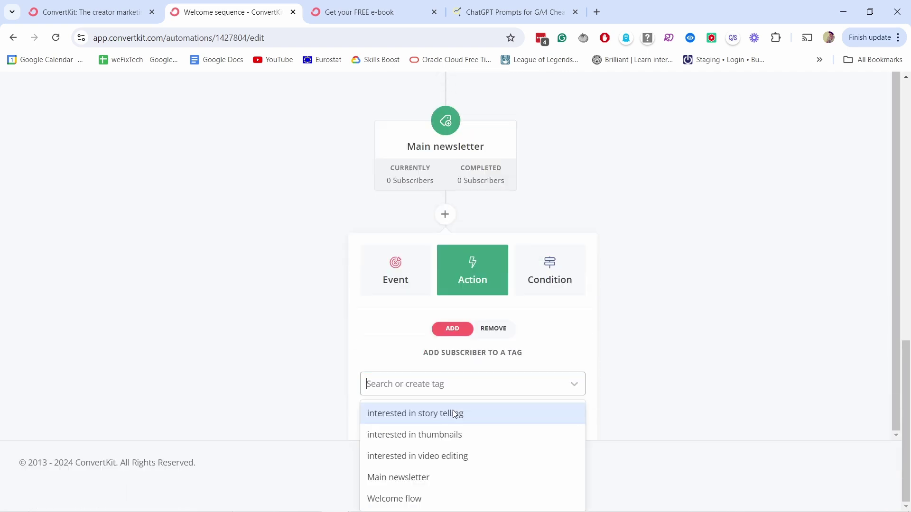
click(419, 496)
click(417, 451)
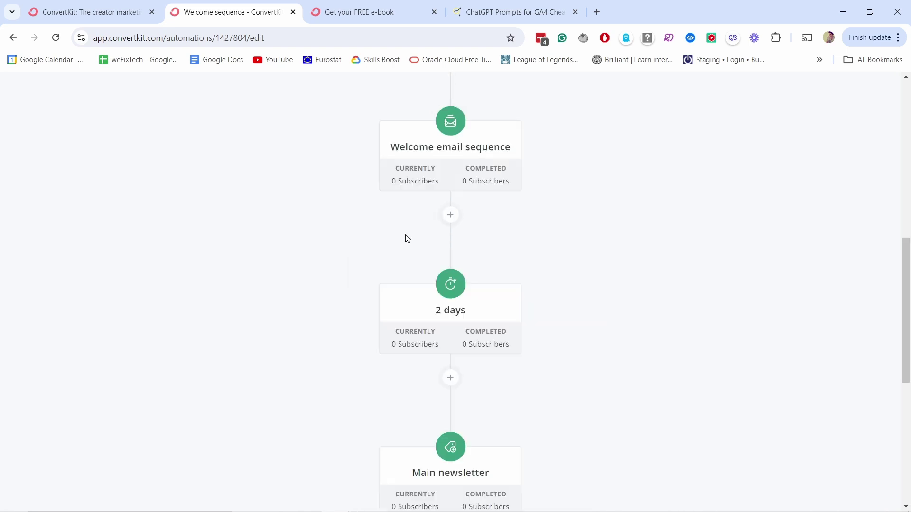
scroll(471, 218, down, 3)
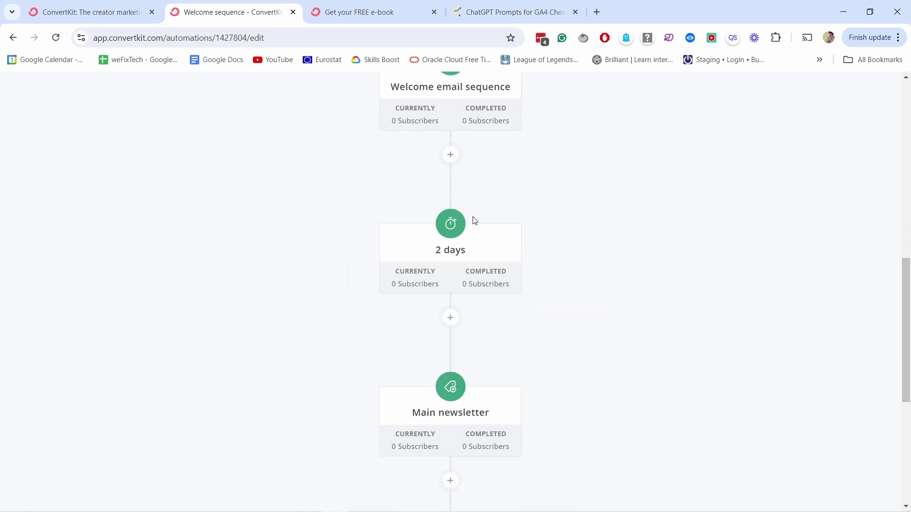
scroll(463, 132, up, 5)
scroll(456, 175, down, 9)
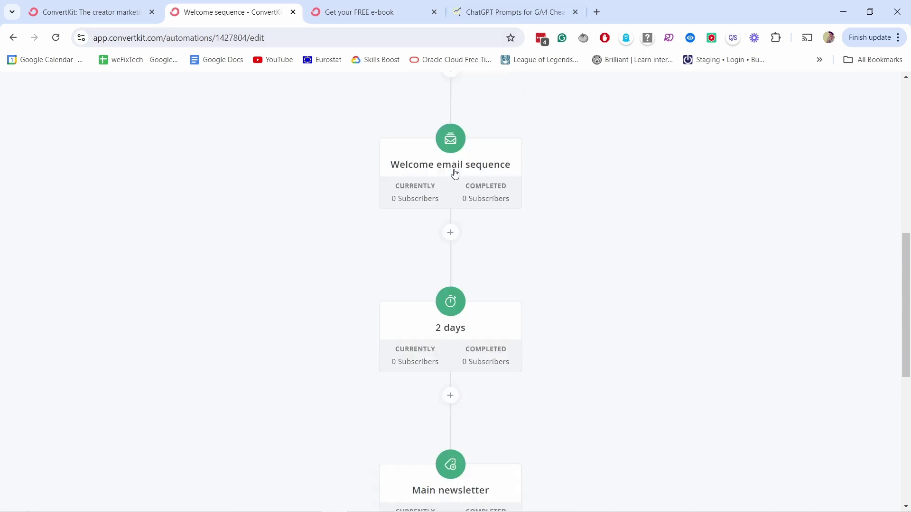
scroll(454, 142, down, 2)
scroll(427, 185, up, 1)
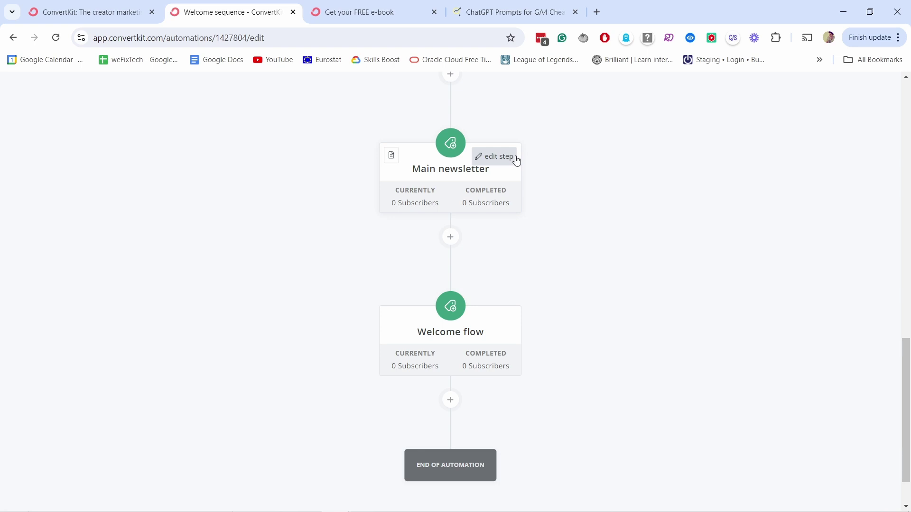
scroll(848, 191, up, 12)
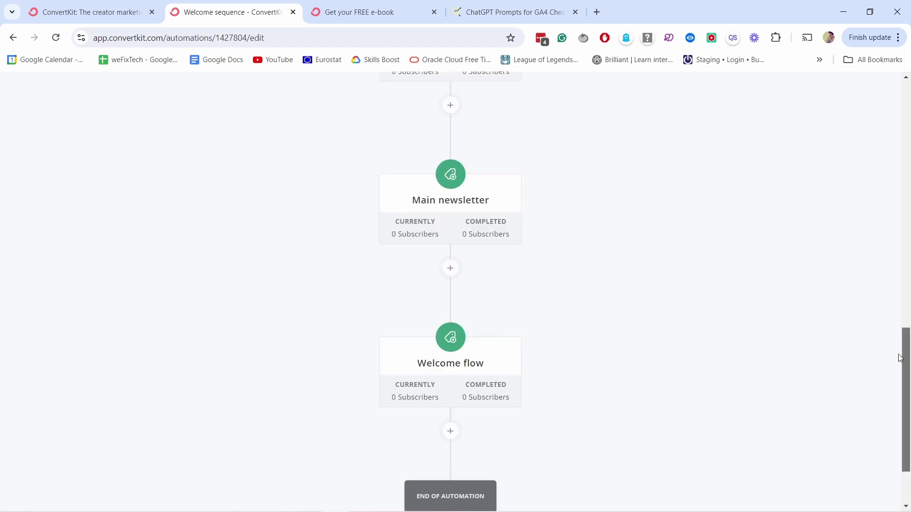
scroll(848, 192, down, 5)
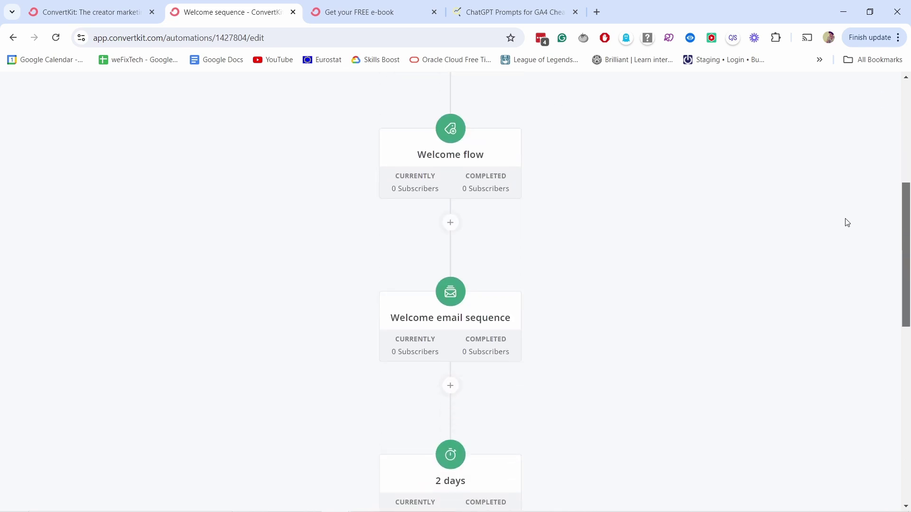
scroll(863, 275, down, 2)
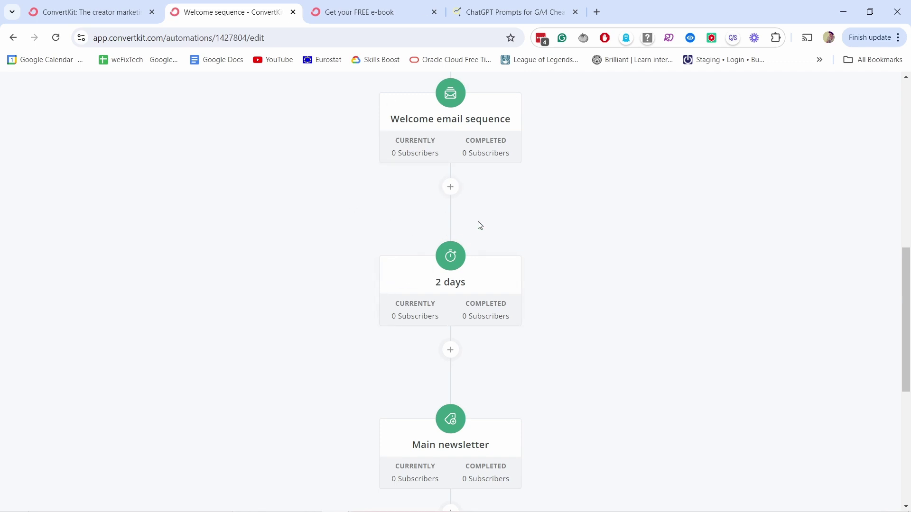
scroll(498, 179, down, 3)
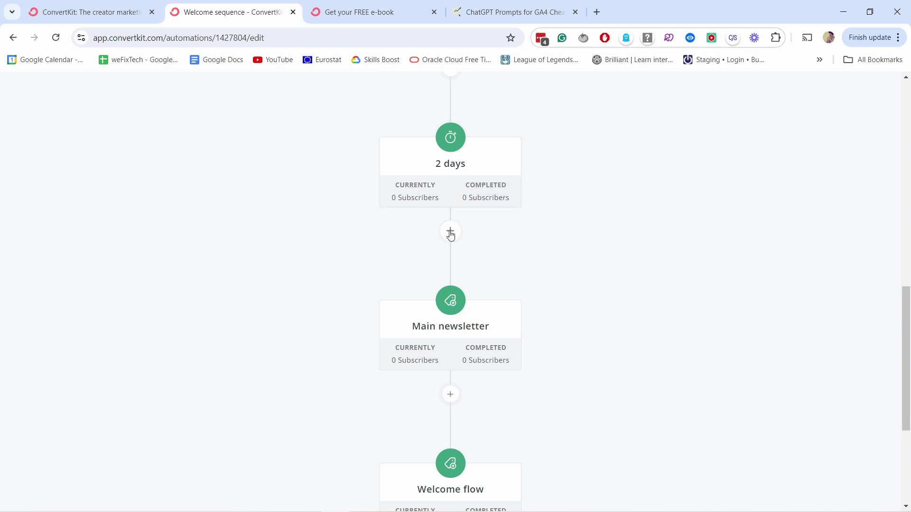
- Insert a Tags condition checking 'interested in thumbnails' after the 2 days delay
click(450, 232)
click(545, 282)
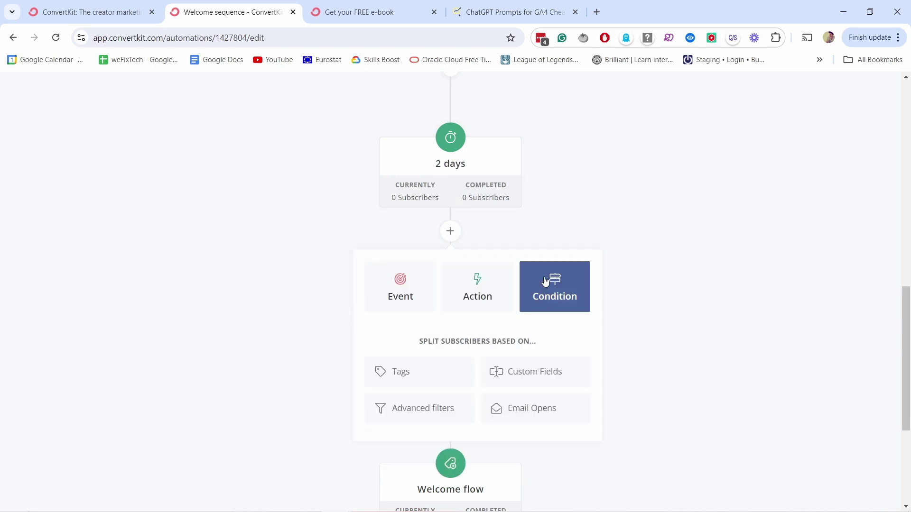
click(411, 381)
click(462, 351)
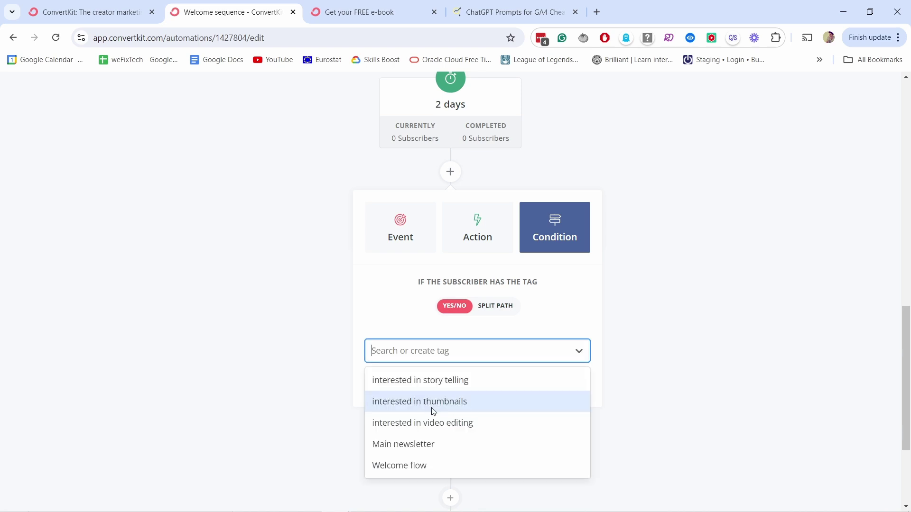
click(434, 403)
click(402, 383)
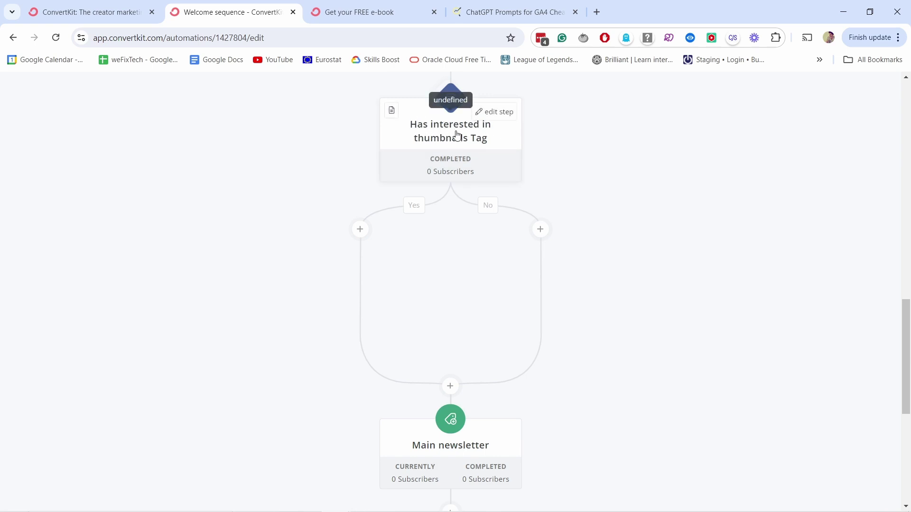
- Send the condition's Yes branch into the Welcome email sequence
click(360, 230)
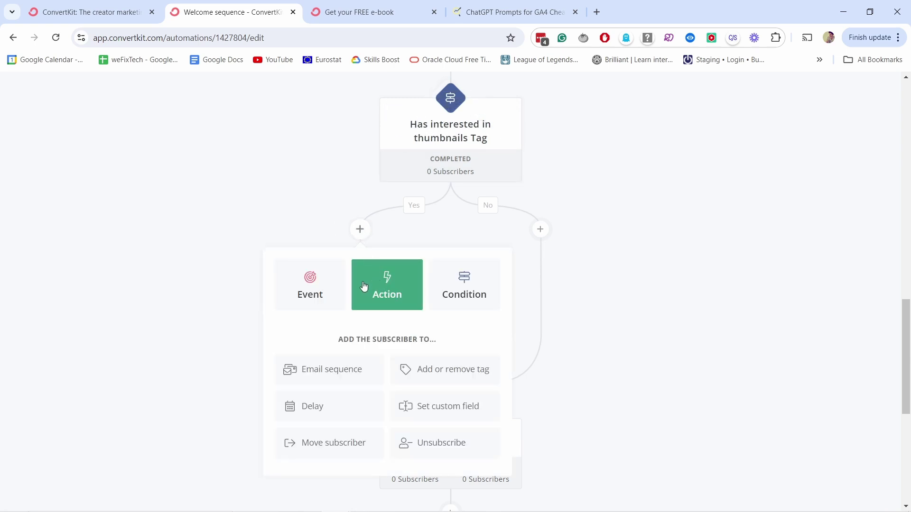
click(329, 369)
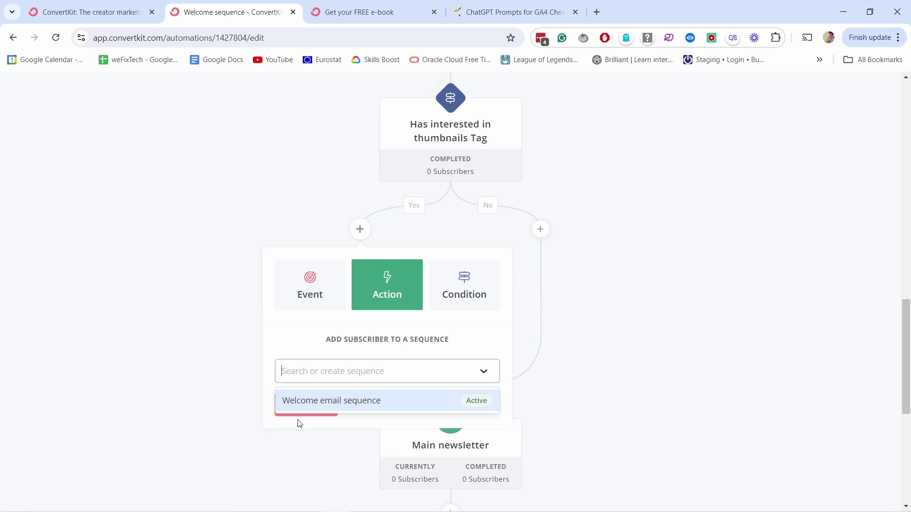
click(317, 405)
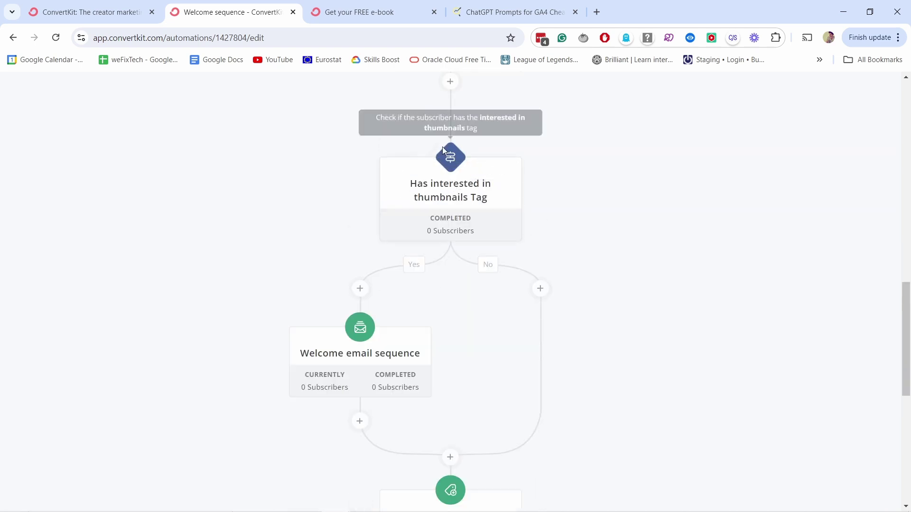
scroll(469, 199, up, 5)
scroll(472, 205, up, 6)
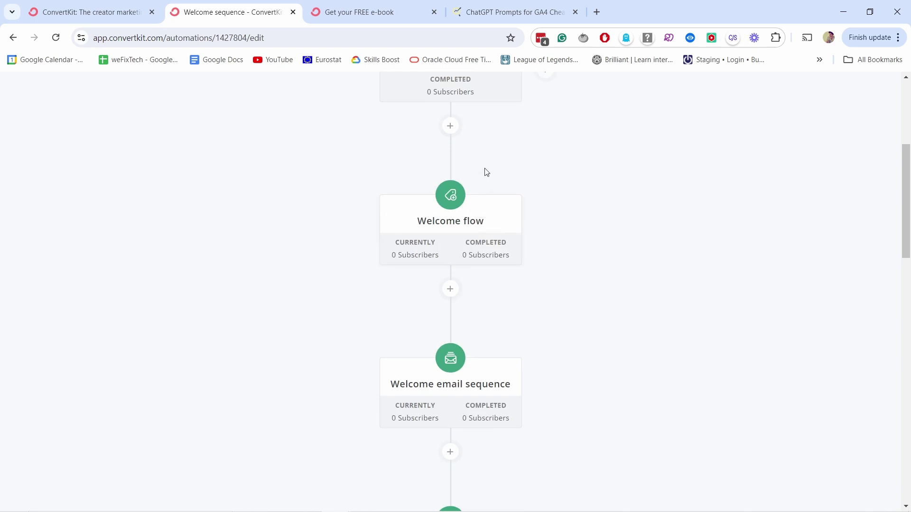
scroll(412, 138, up, 3)
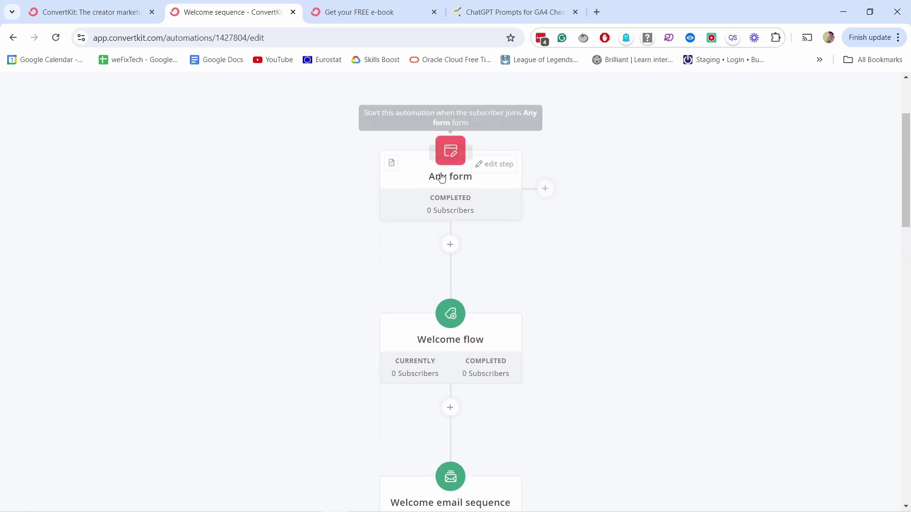
scroll(388, 209, down, 3)
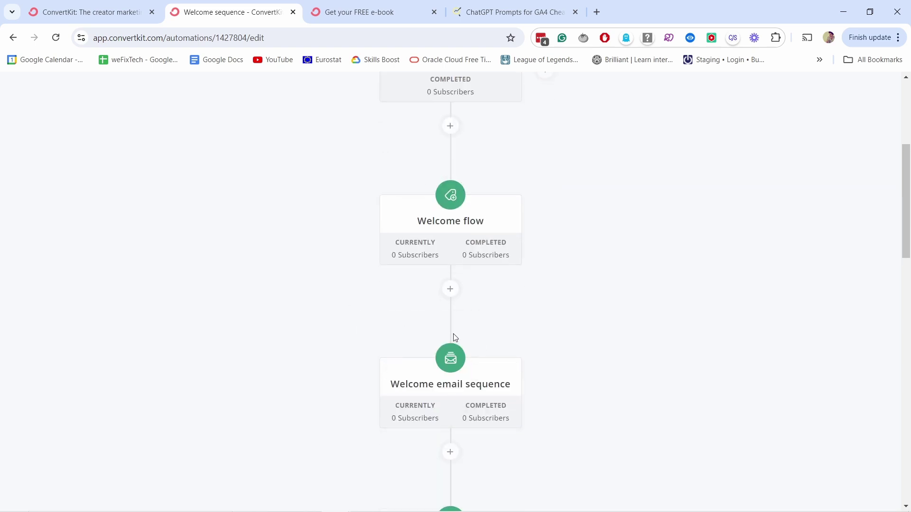
scroll(455, 338, down, 10)
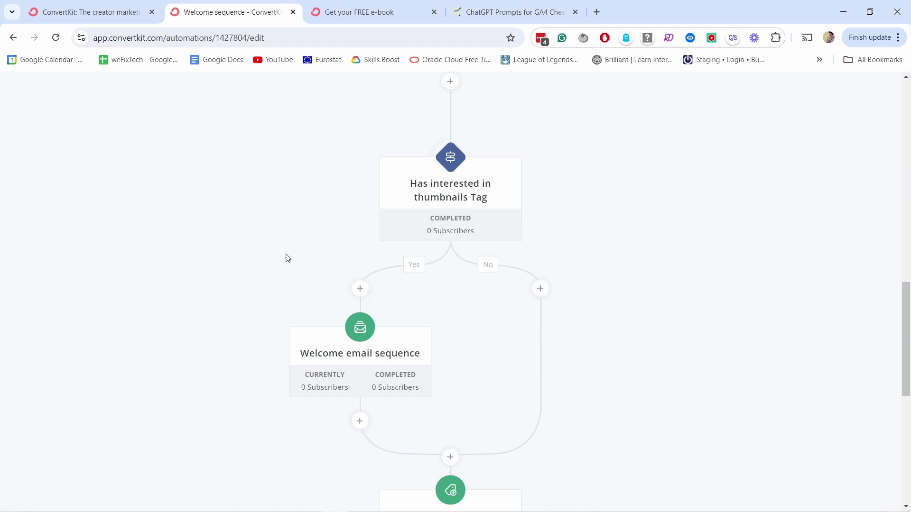
scroll(284, 256, down, 3)
scroll(483, 141, up, 1)
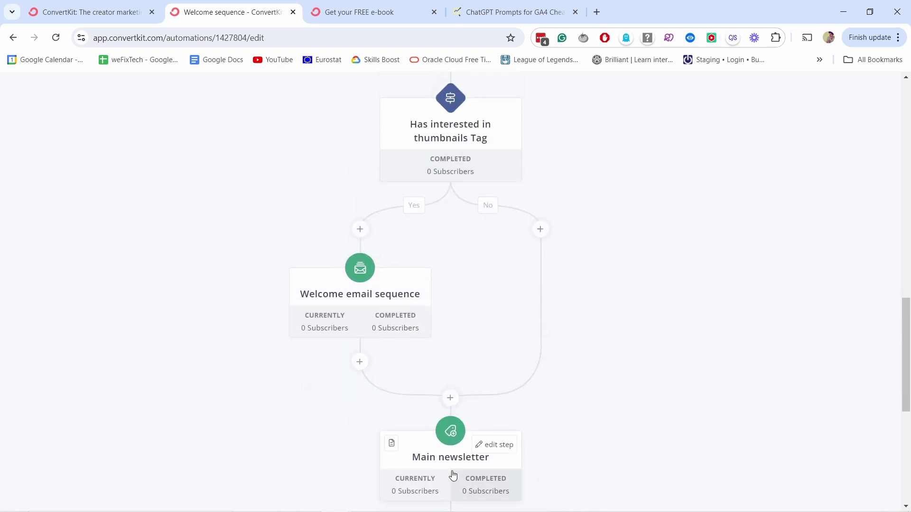
scroll(561, 158, down, 1)
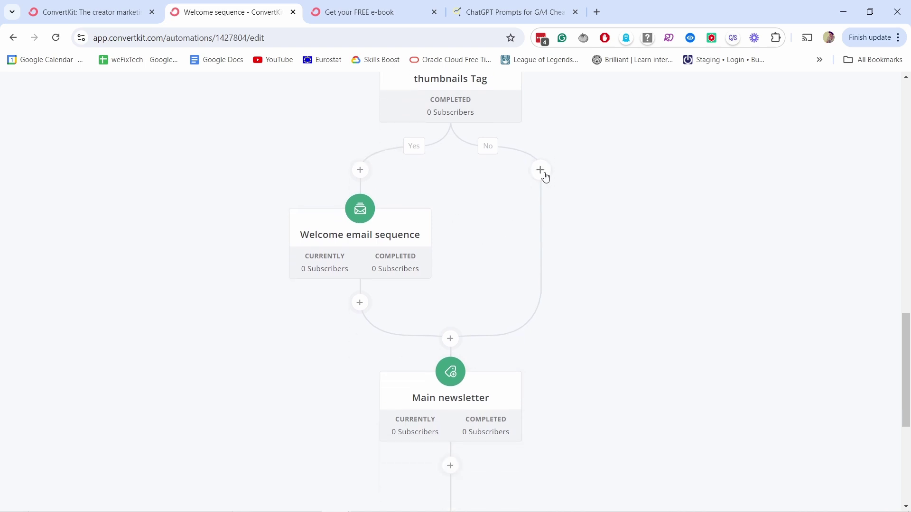
scroll(543, 171, up, 1)
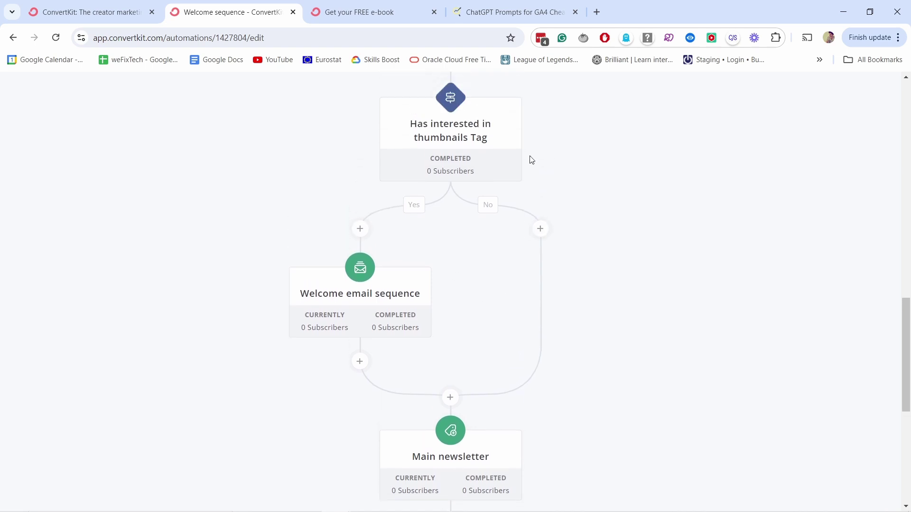
click(545, 237)
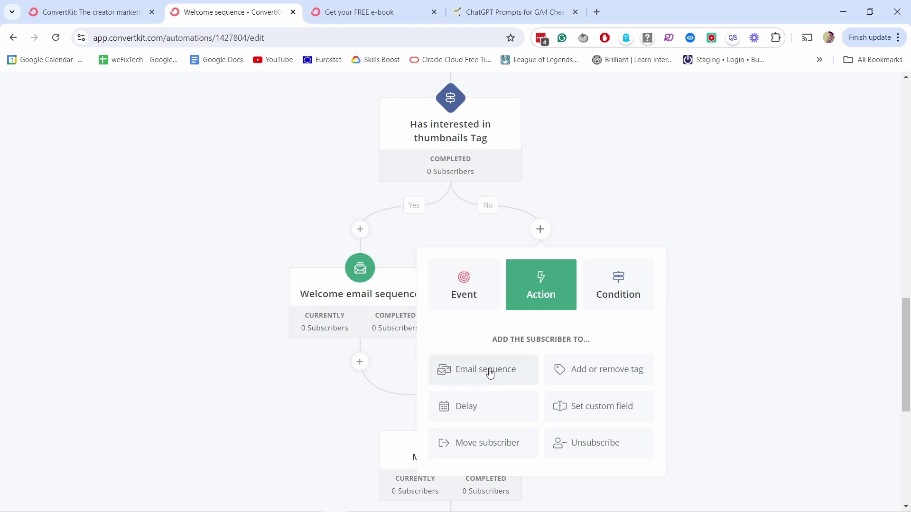
click(626, 205)
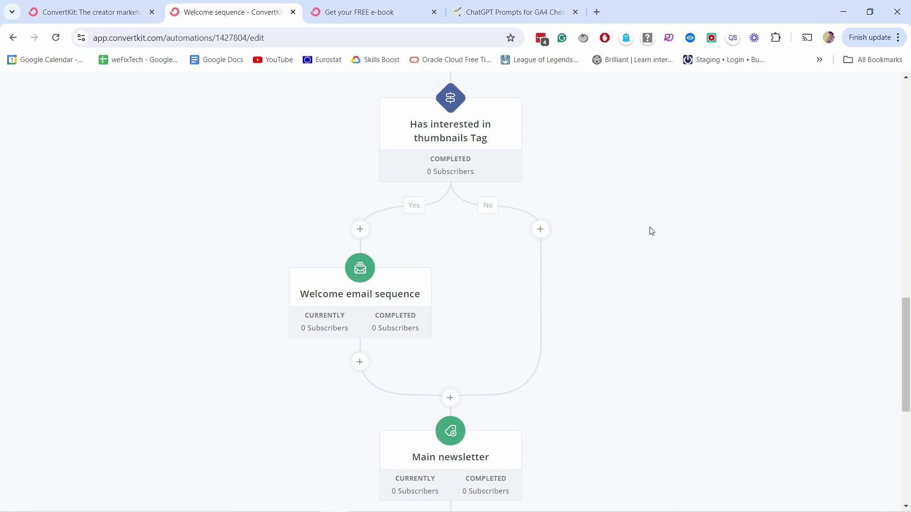
- Switch the Welcome sequence automation to Active and confirm the activation
drag(906, 353, 906, 132)
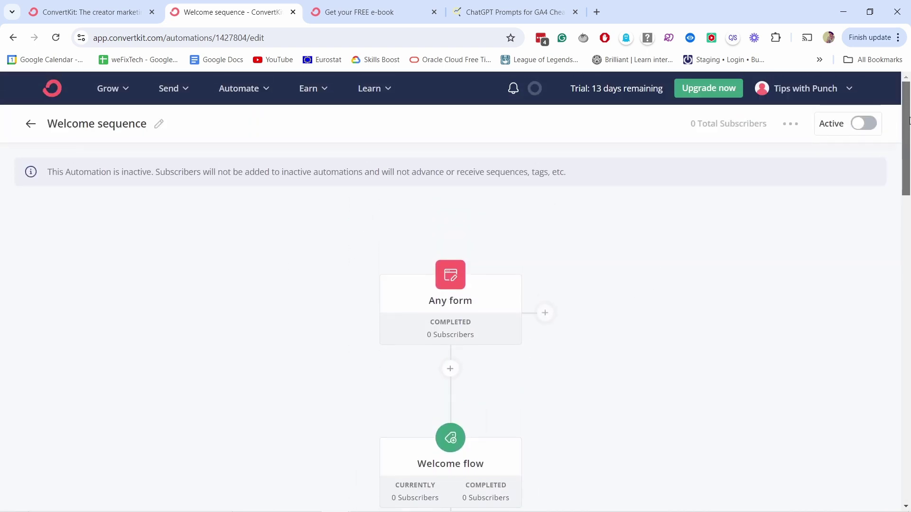
click(859, 129)
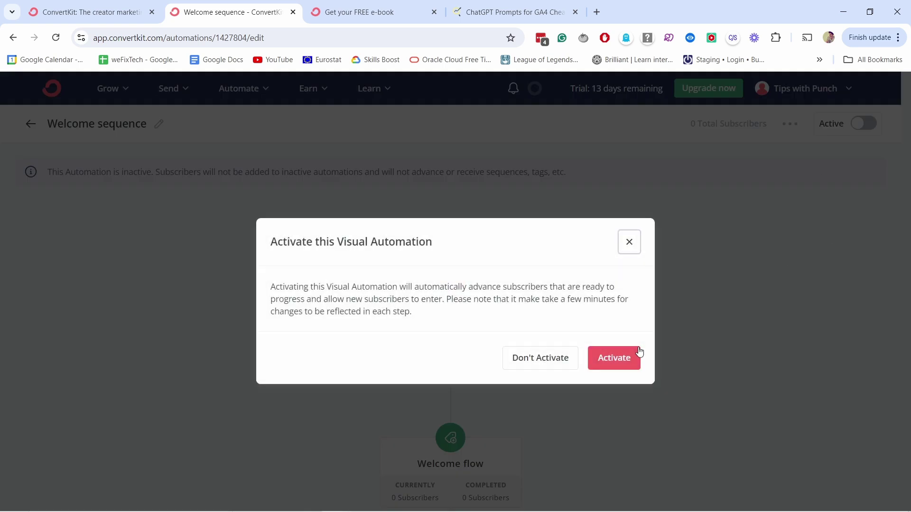
click(626, 355)
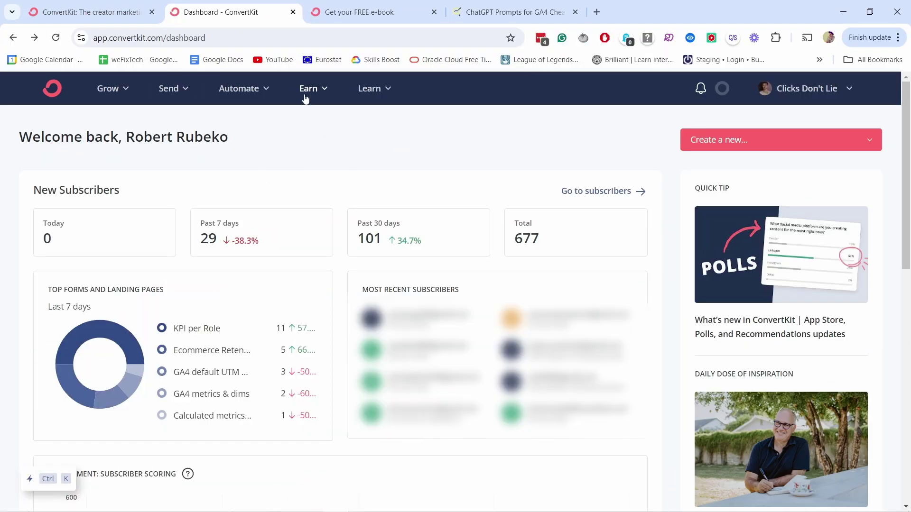
- Go to Send > Snippets and open the Footer snippet in its editor
click(167, 90)
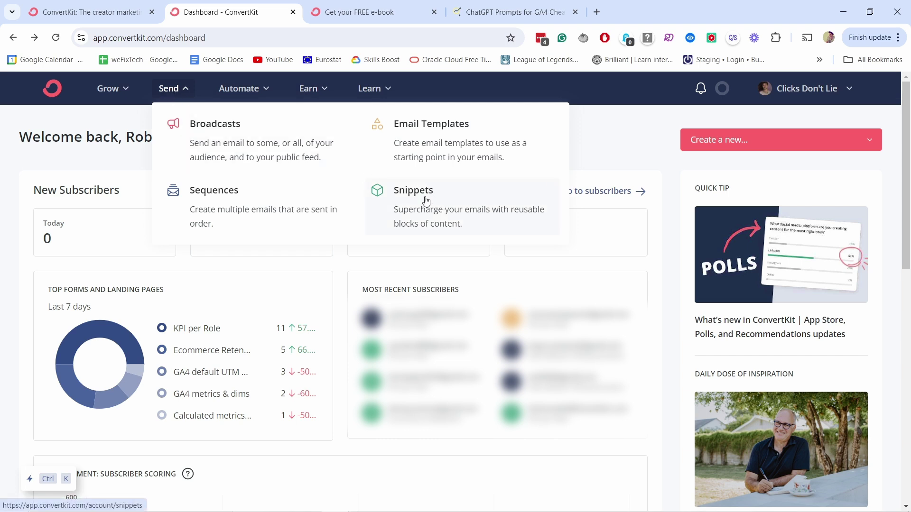
click(423, 201)
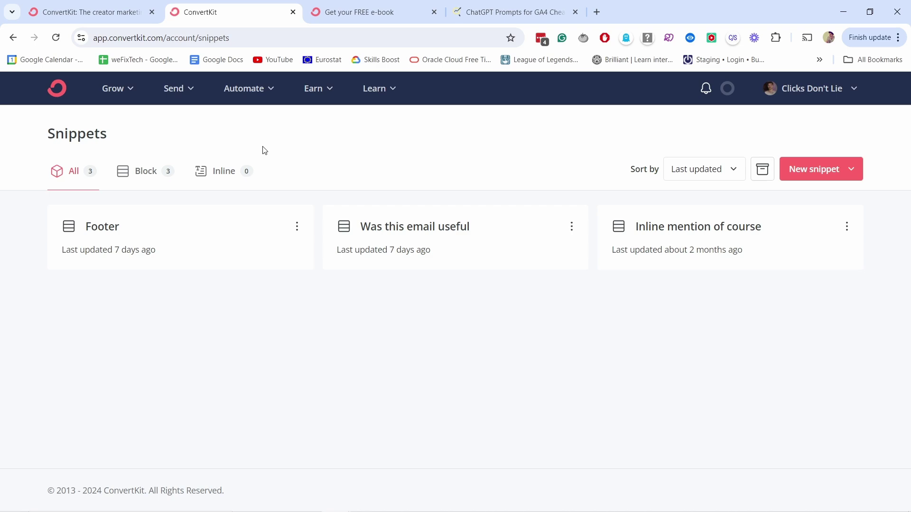
click(120, 234)
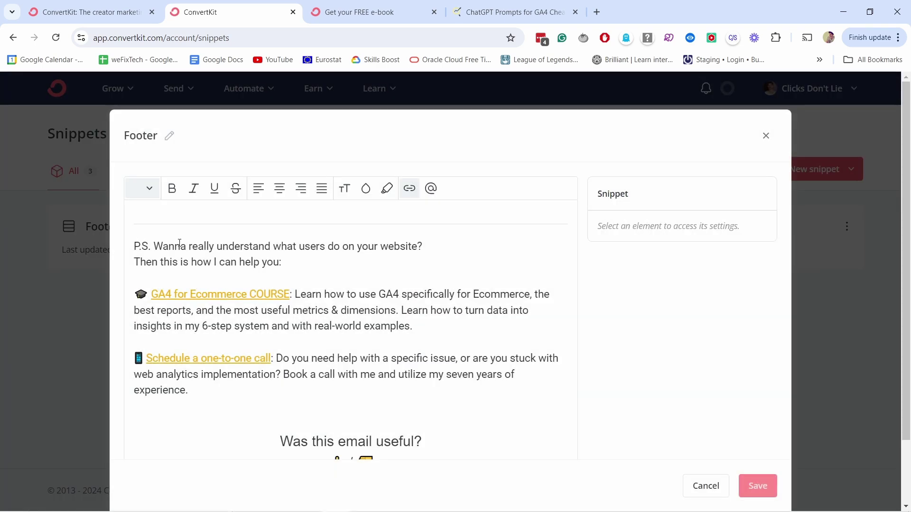
scroll(348, 291, down, 3)
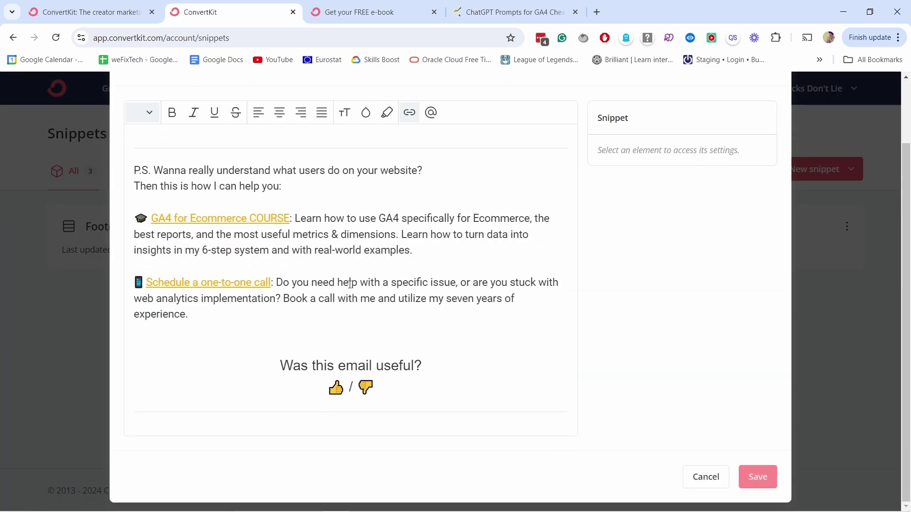
scroll(350, 289, up, 2)
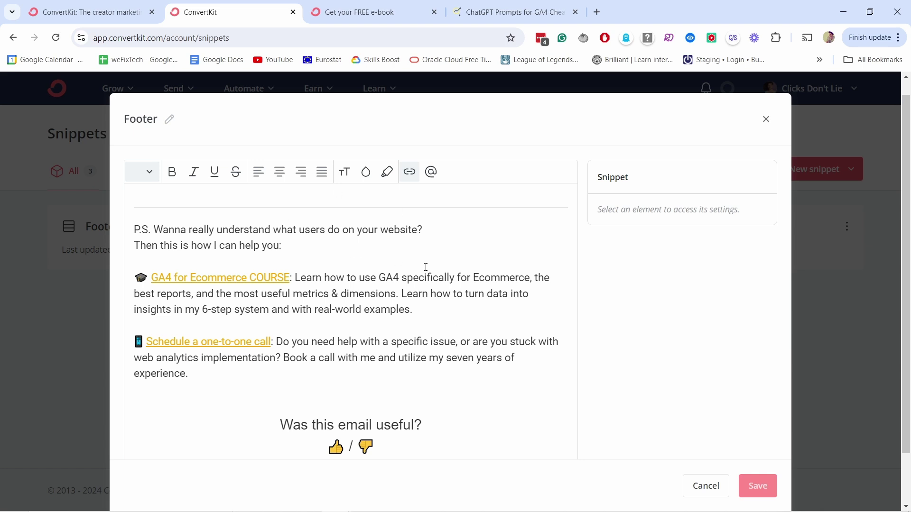
- Discard the Footer snippet edits, return to Snippets, and bring up the Grow menu
click(710, 484)
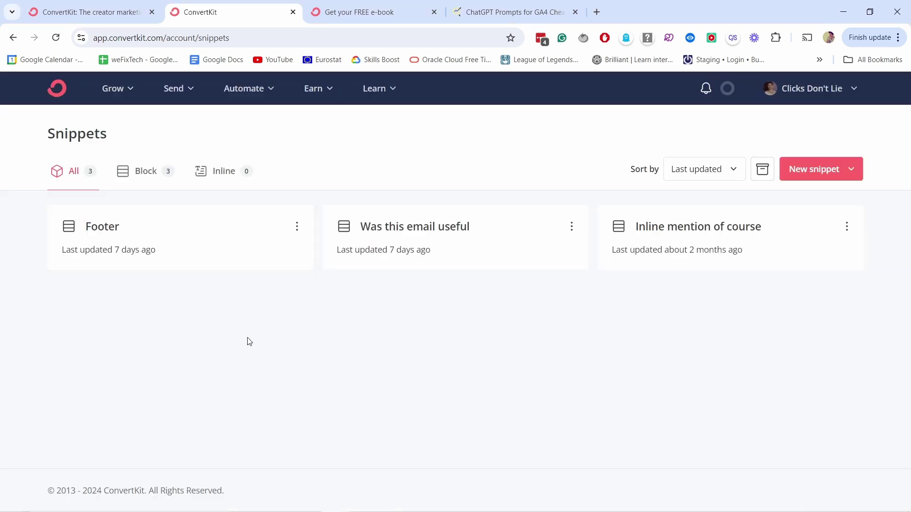
click(113, 89)
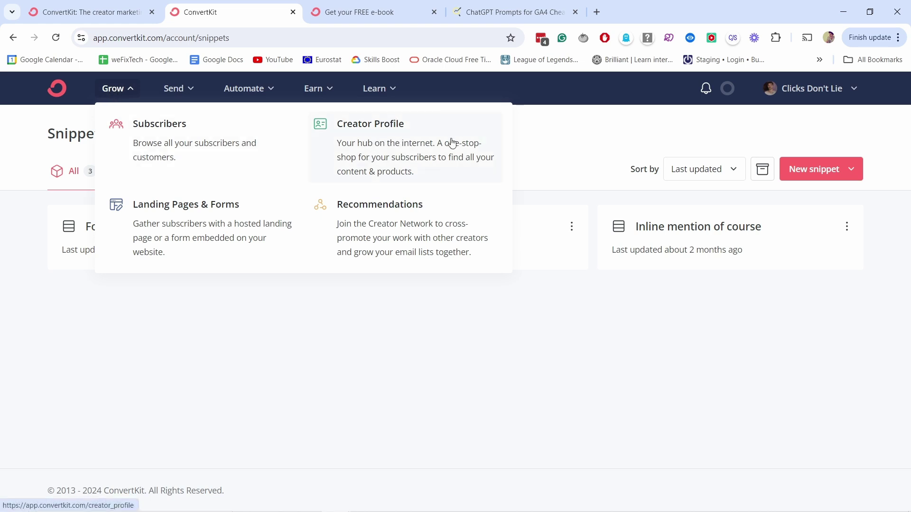
- Review recommendation subscribers, then view My Recommendations: 3 creators with 102 subscribers
click(386, 220)
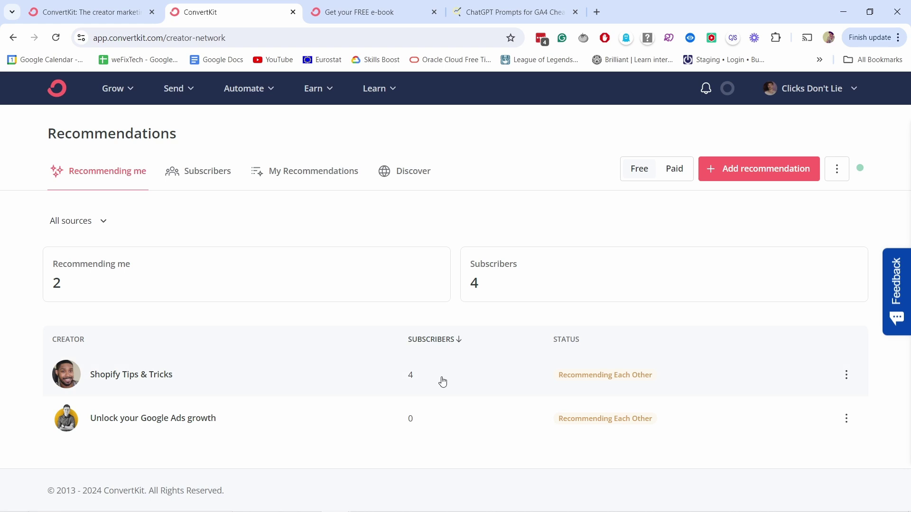
click(198, 186)
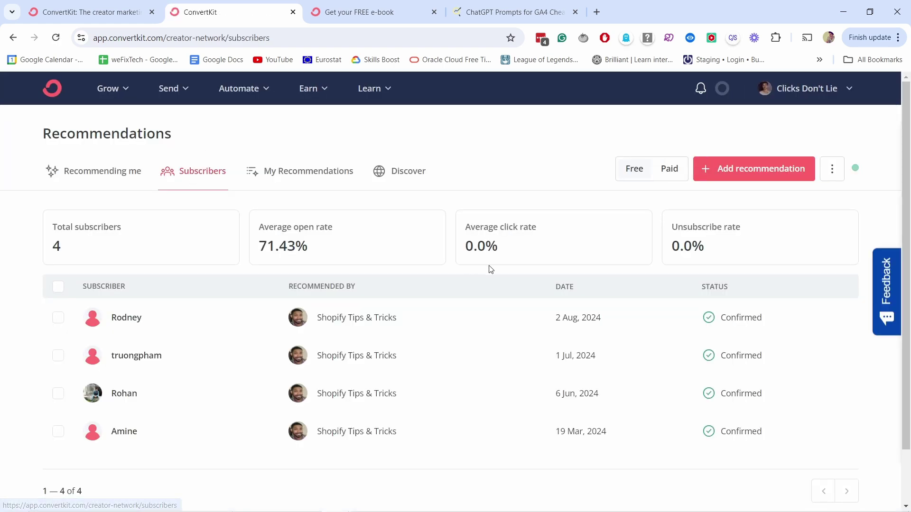
scroll(635, 289, down, 1)
scroll(546, 247, up, 1)
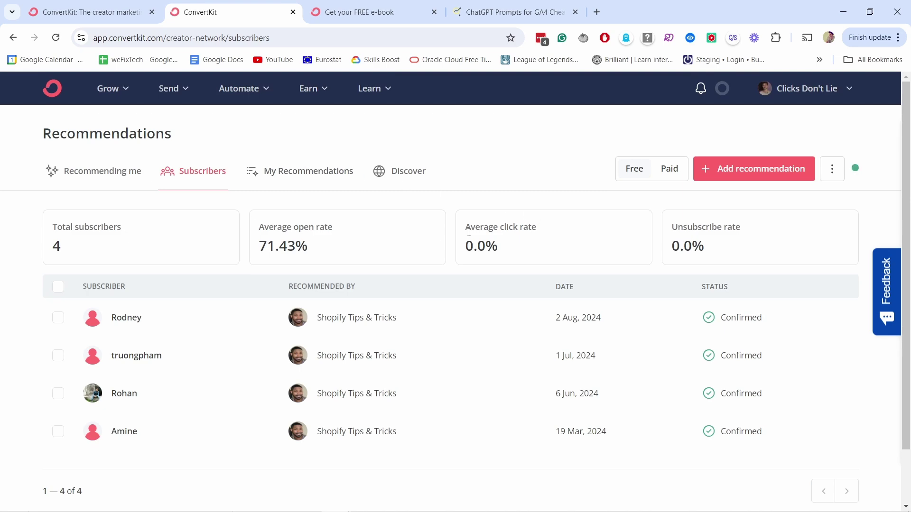
click(327, 172)
scroll(569, 284, down, 1)
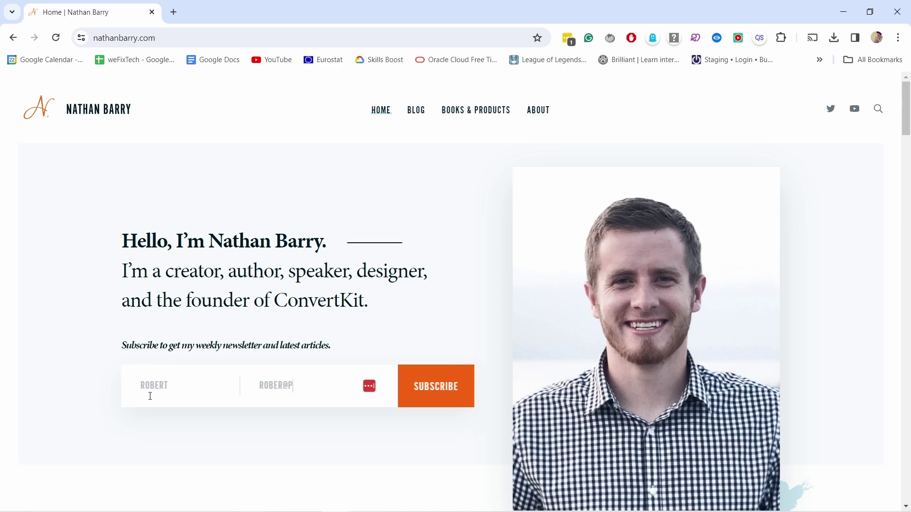
- Enter an email to join the weekly newsletter, then subscribe to all three recommended creators
text(unchsalad.com)
click(418, 388)
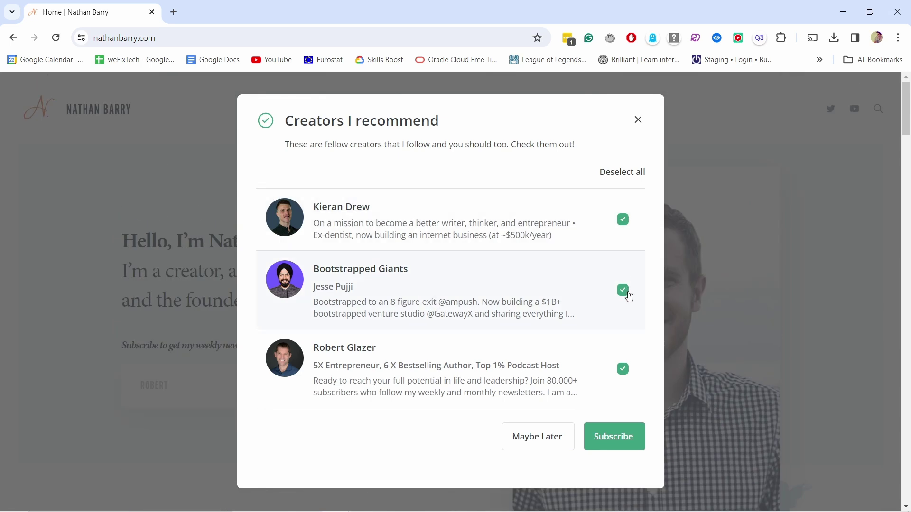
click(626, 378)
click(625, 374)
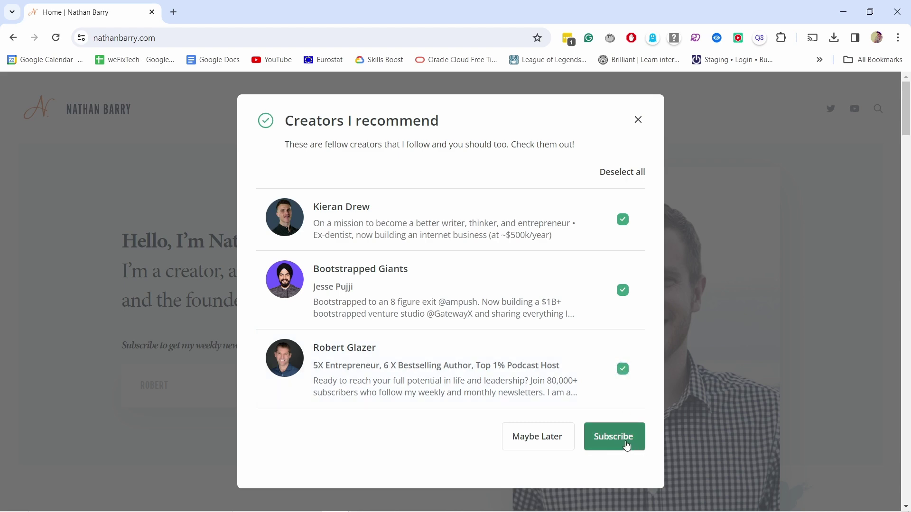
click(626, 444)
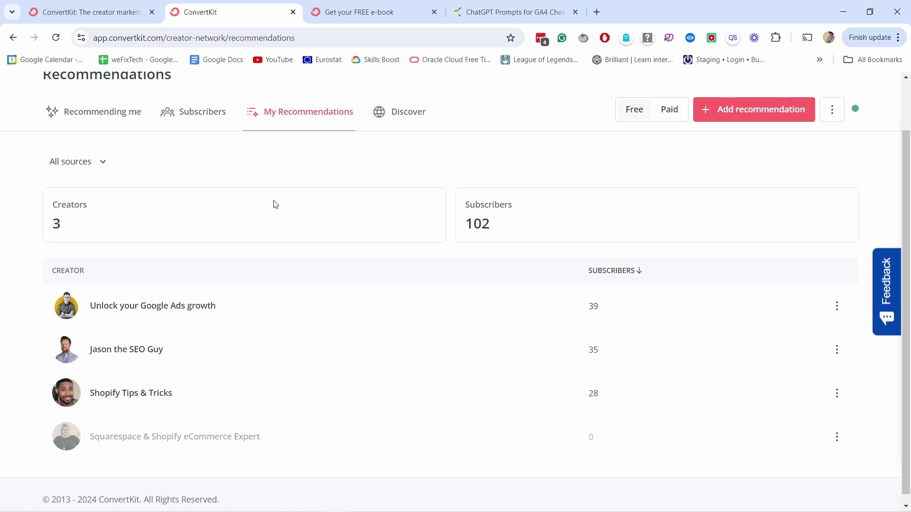
- Go to Earn > Products to open the digital product editor
scroll(317, 340, up, 2)
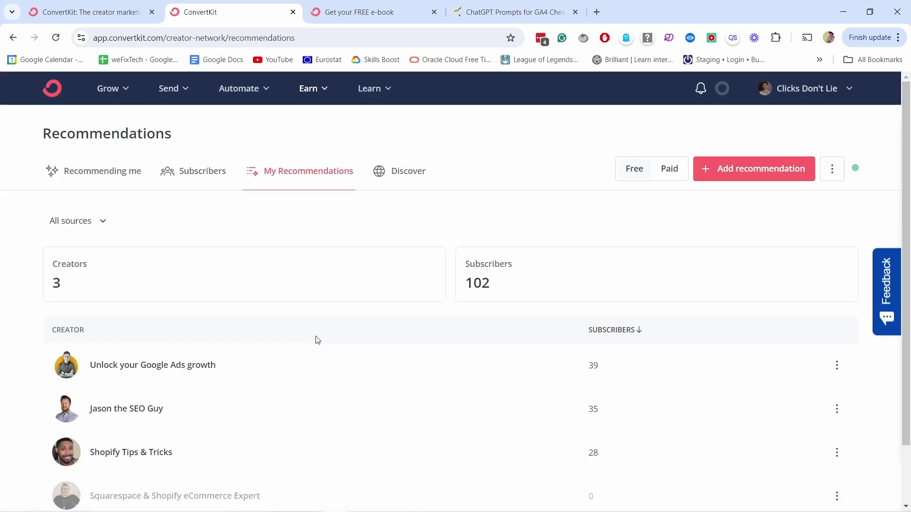
click(309, 93)
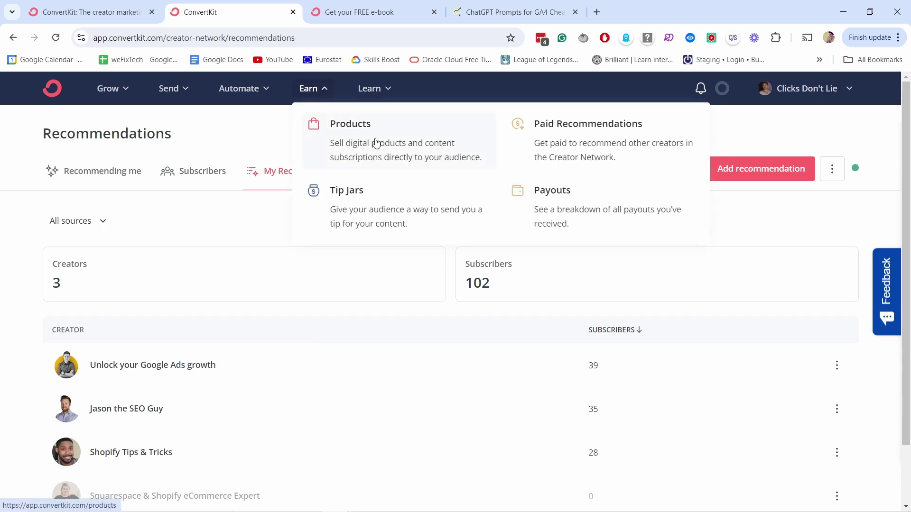
click(375, 143)
- Preview the $19.00 Advanced Looker Studio product's checkout page, then its confirmation page
scroll(906, 169, down, 1)
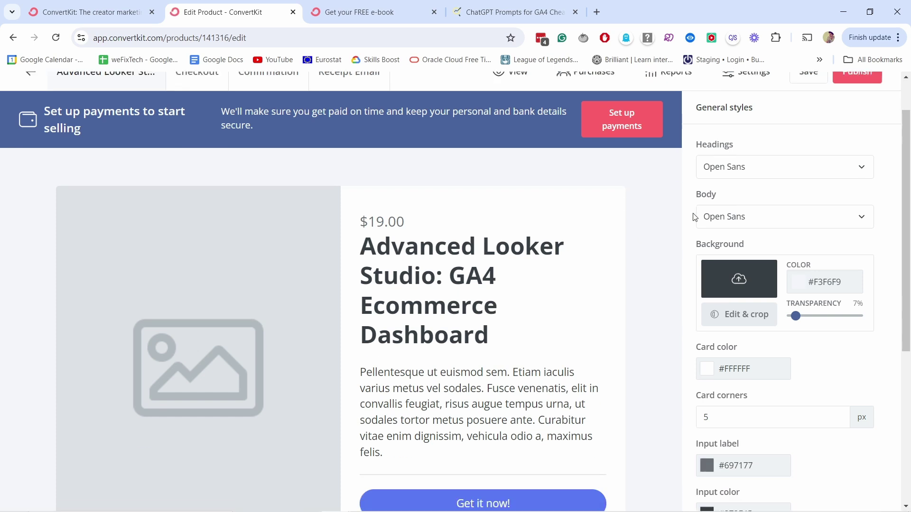
drag(906, 169, 853, 109)
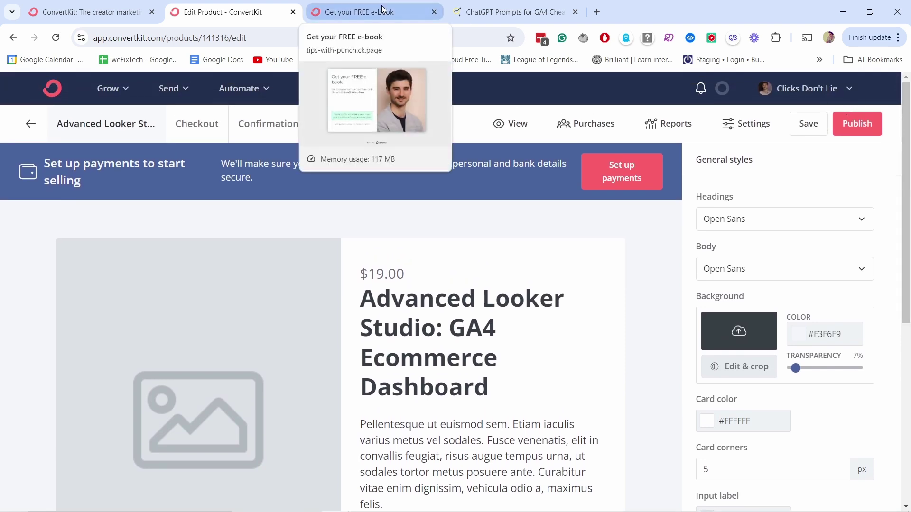
click(197, 124)
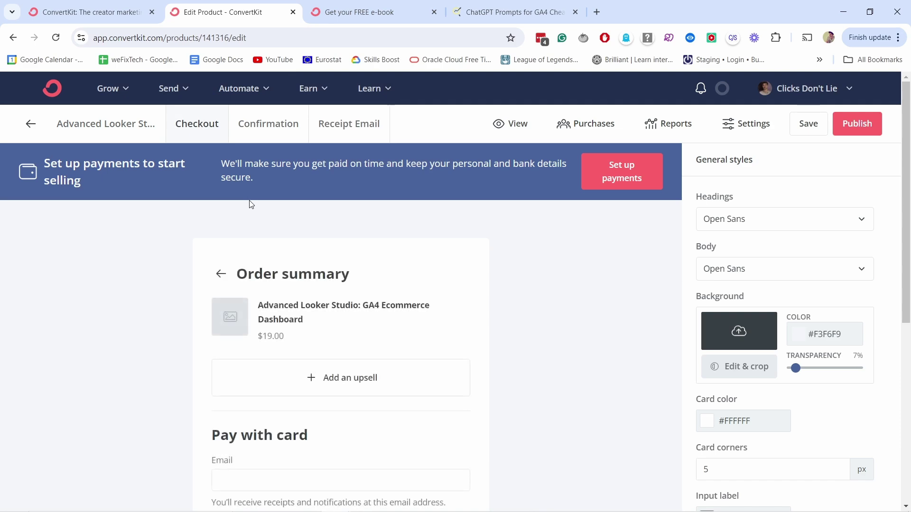
scroll(266, 230, down, 4)
scroll(268, 237, up, 4)
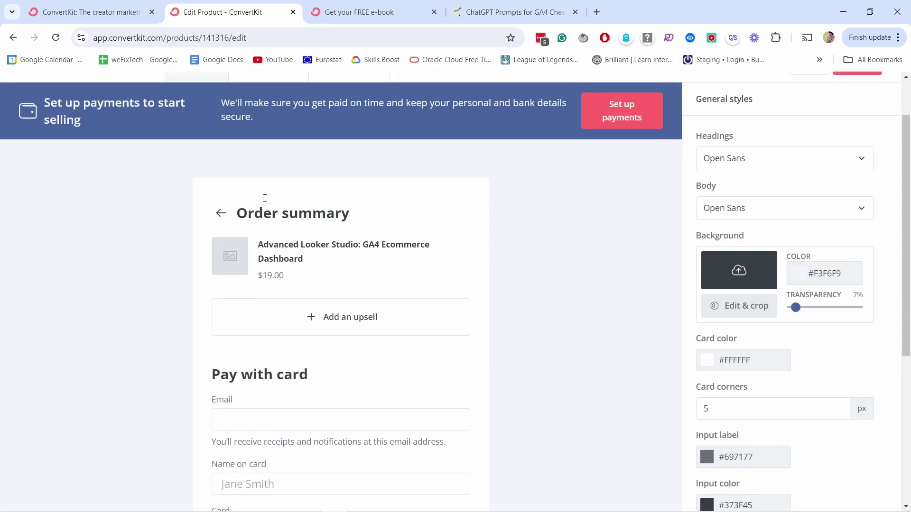
click(268, 126)
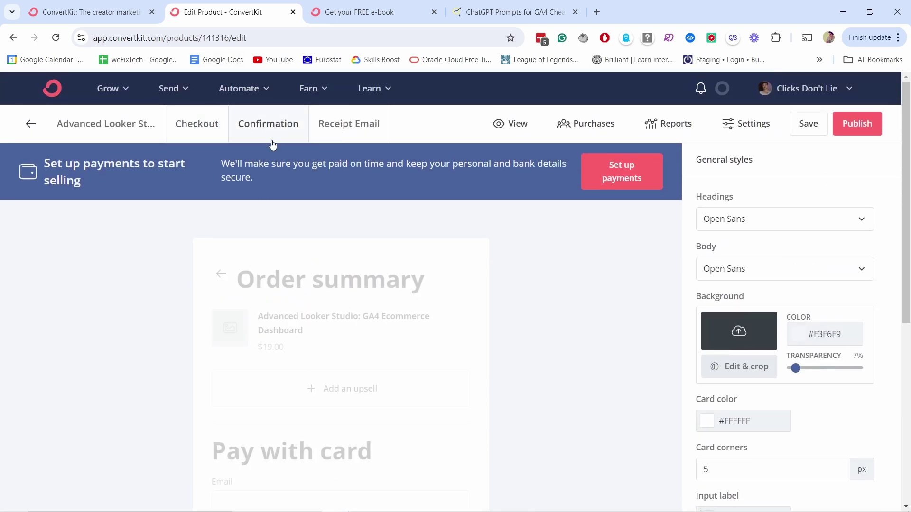